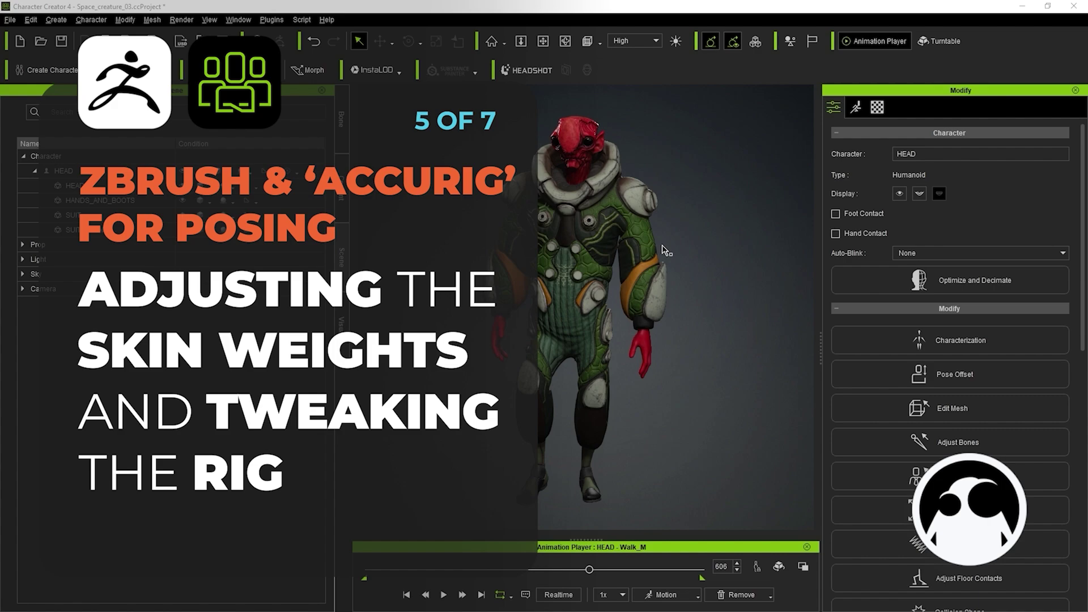
- Scrub the Walk_M animation to frame 567 and examine the character's arms and suit from several angles
{"action": "mouse_move", "coordinate": [587, 576]}
{"action": "left_mouse_down"}
{"action": "mouse_move", "coordinate": [563, 573]}
{"action": "mouse_move", "coordinate": [576, 573]}
{"action": "left_mouse_up"}
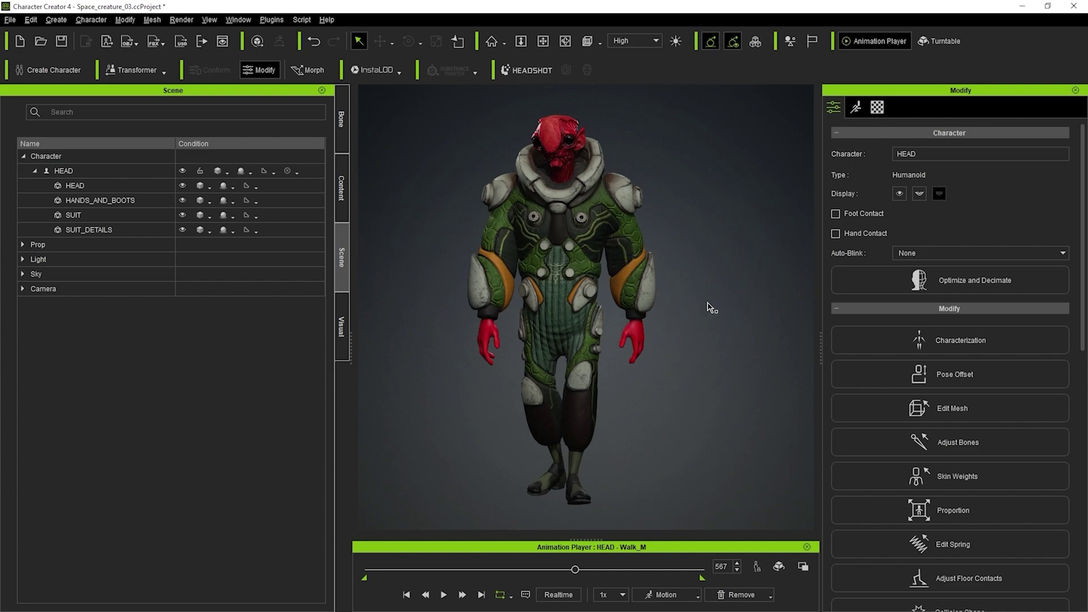
{"action": "right_click_drag", "start_coordinate": [707, 302], "coordinate": [762, 350]}
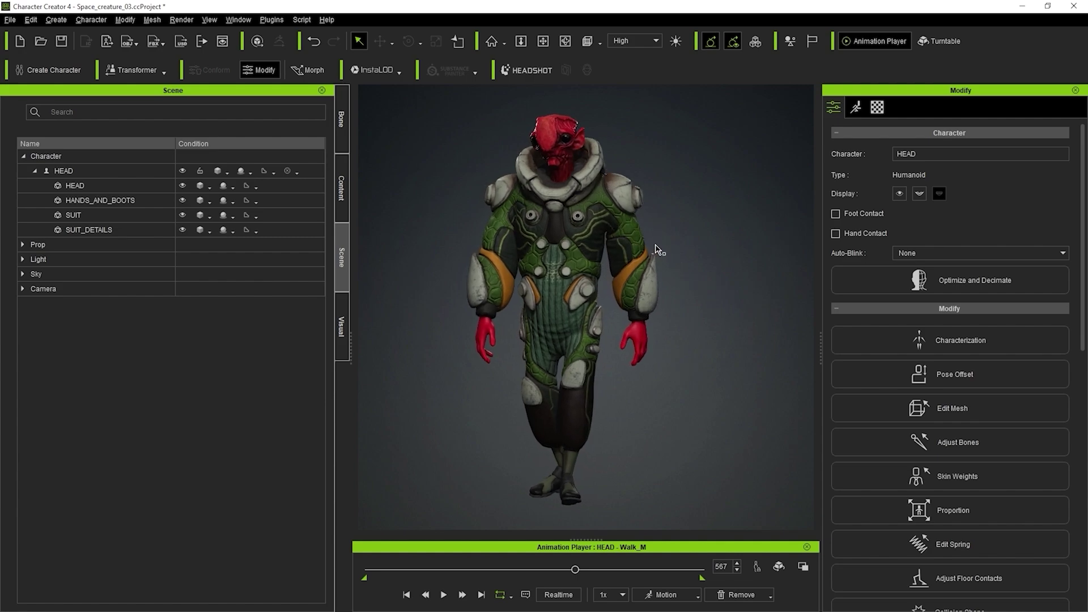
{"action": "middle_click_drag", "start_coordinate": [681, 230], "coordinate": [700, 236]}
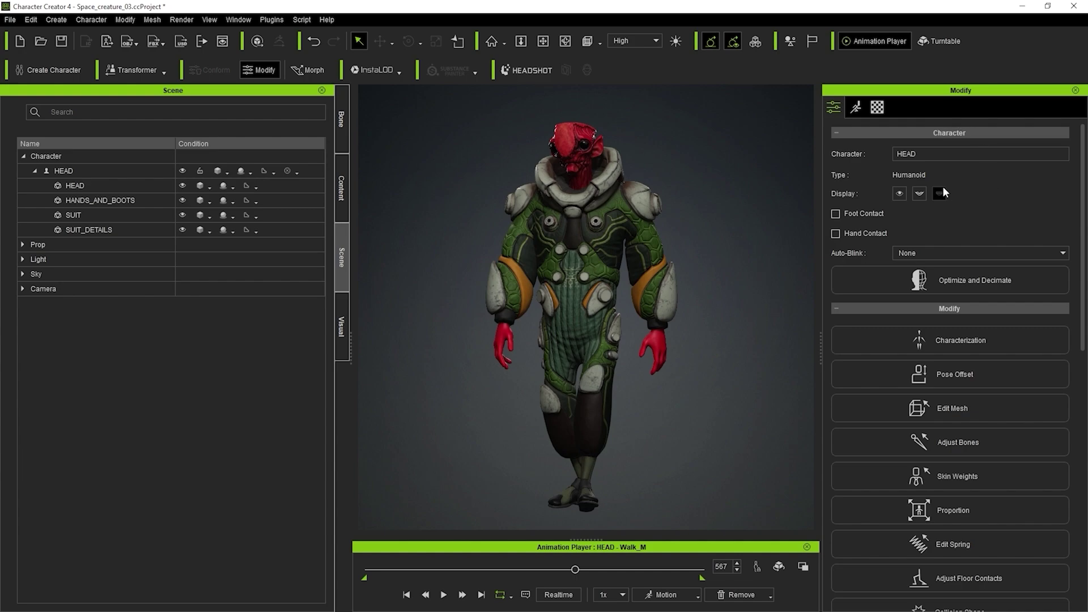
{"action": "scroll", "coordinate": [959, 278], "scroll_direction": "down", "scroll_amount": 5}
- Select the character's HEAD, HANDS_AND_BOOTS and SUIT meshes in turn and review the Modify options for SUIT
{"action": "left_click", "coordinate": [208, 202]}
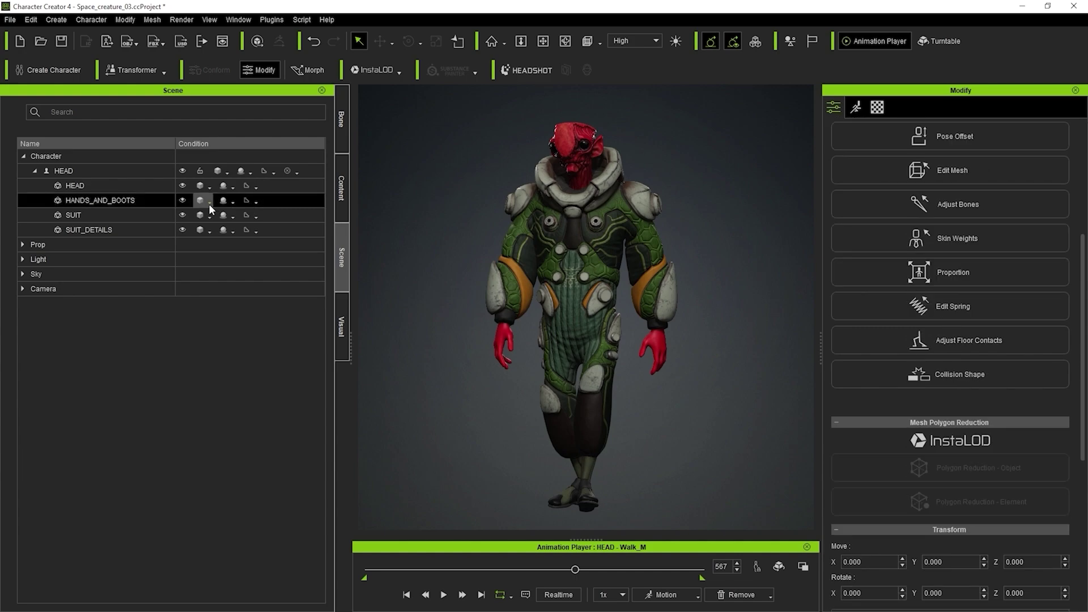
{"action": "left_click", "coordinate": [94, 186]}
{"action": "left_click", "coordinate": [123, 199], "text": "ctrl"}
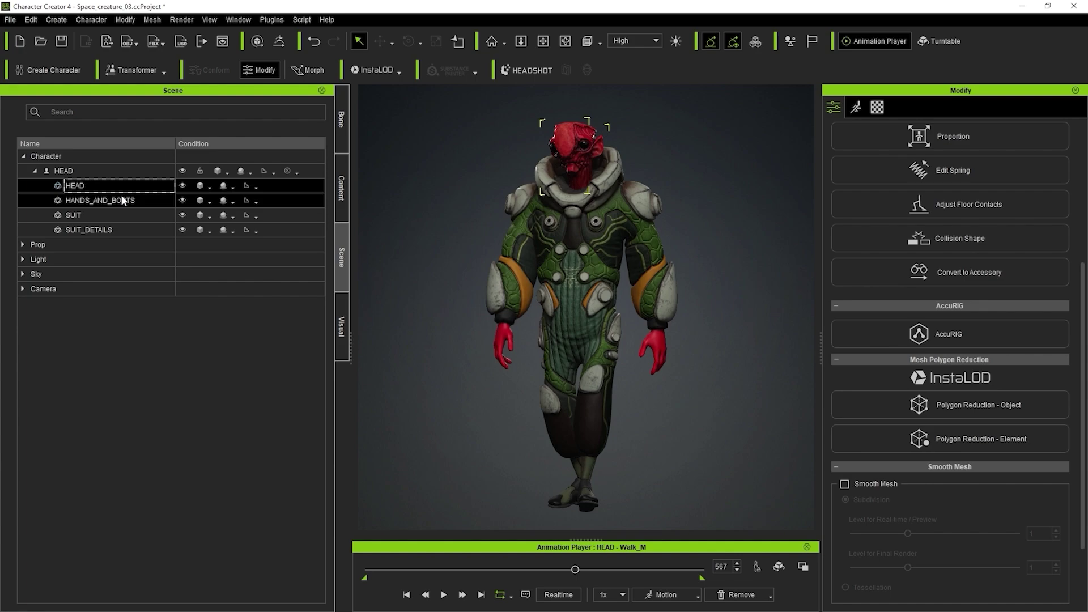
{"action": "left_click", "coordinate": [90, 200], "text": "ctrl"}
{"action": "left_click", "coordinate": [94, 231], "text": "ctrl"}
{"action": "left_click", "coordinate": [93, 201]}
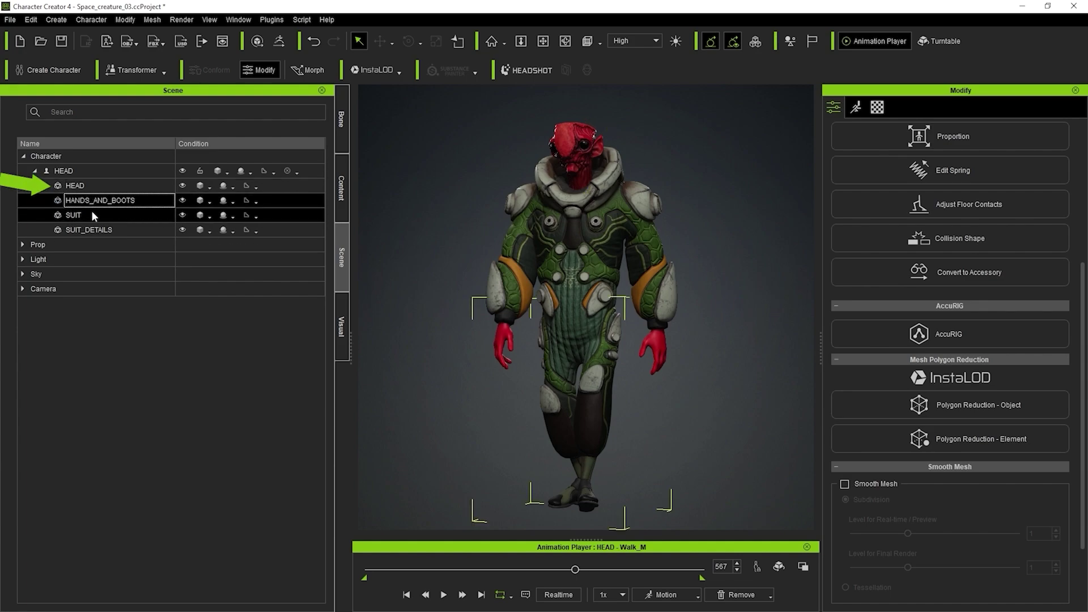
{"action": "left_click", "coordinate": [92, 215]}
{"action": "left_click", "coordinate": [68, 186]}
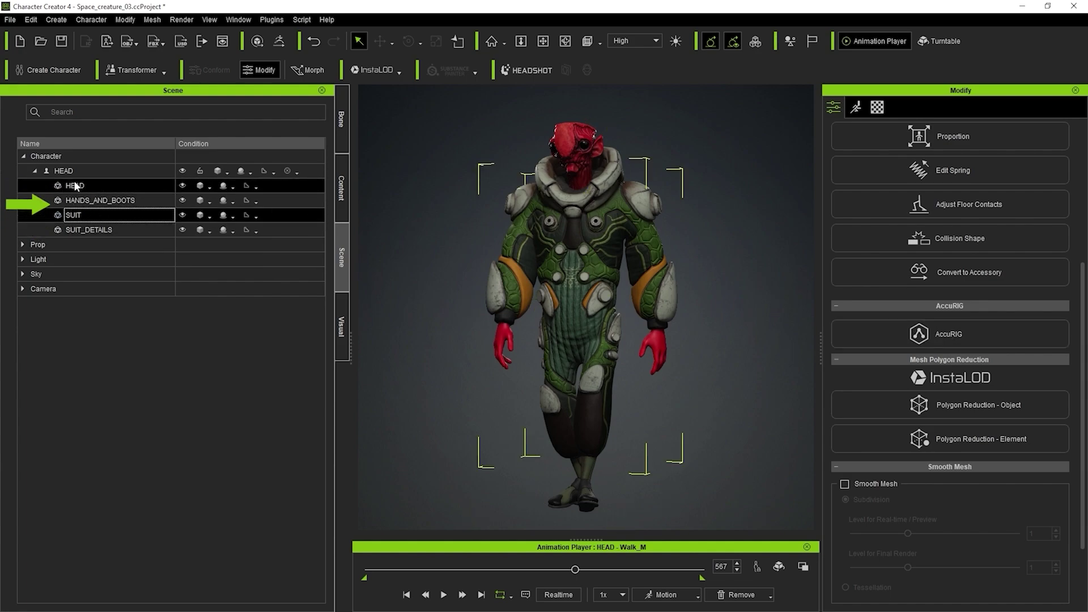
{"action": "left_click", "coordinate": [74, 215], "text": "ctrl"}
{"action": "left_click", "coordinate": [91, 201], "text": "ctrl"}
{"action": "left_click", "coordinate": [91, 201], "text": "ctrl"}
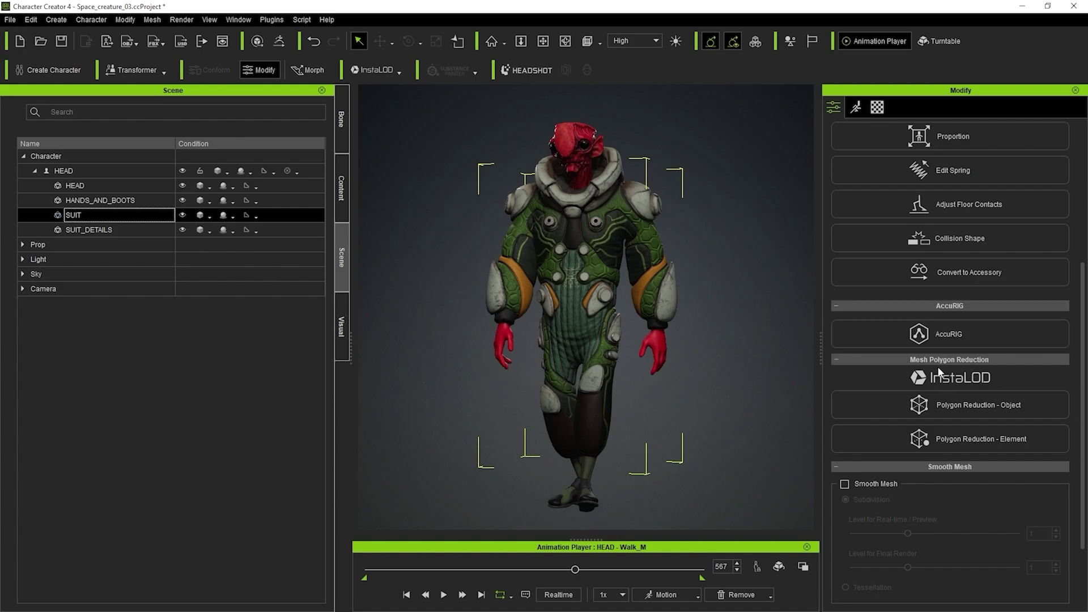
{"action": "scroll", "coordinate": [1011, 376], "scroll_direction": "up", "scroll_amount": 5}
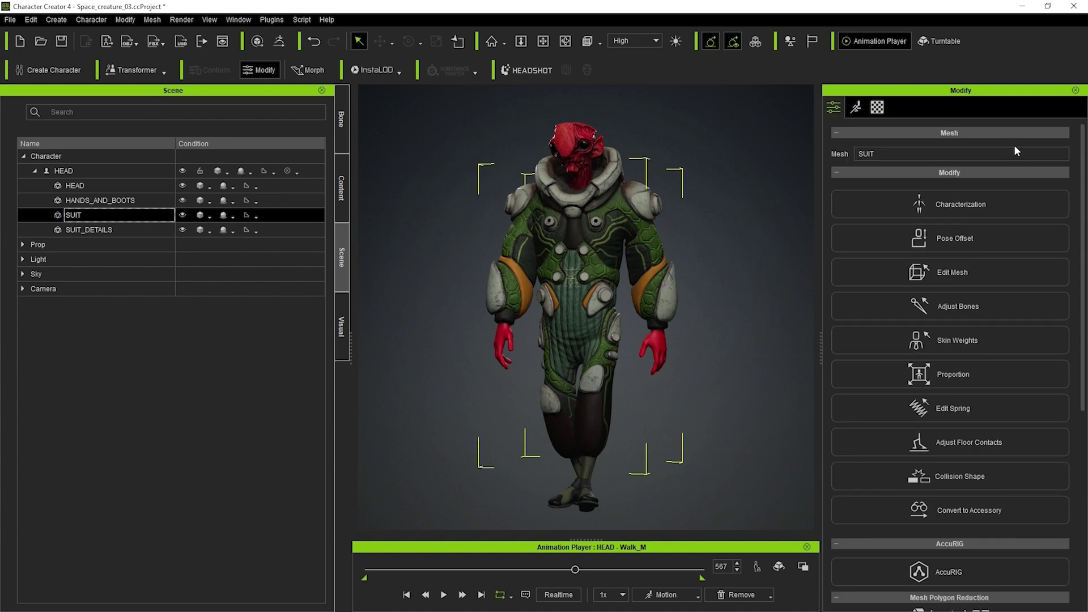
- Scrub the walk animation to frames 530 and 511 and inspect how the suit and legs deform
{"action": "mouse_move", "coordinate": [581, 570]}
{"action": "left_mouse_down"}
{"action": "mouse_move", "coordinate": [469, 573]}
{"action": "mouse_move", "coordinate": [563, 567]}
{"action": "left_mouse_up"}
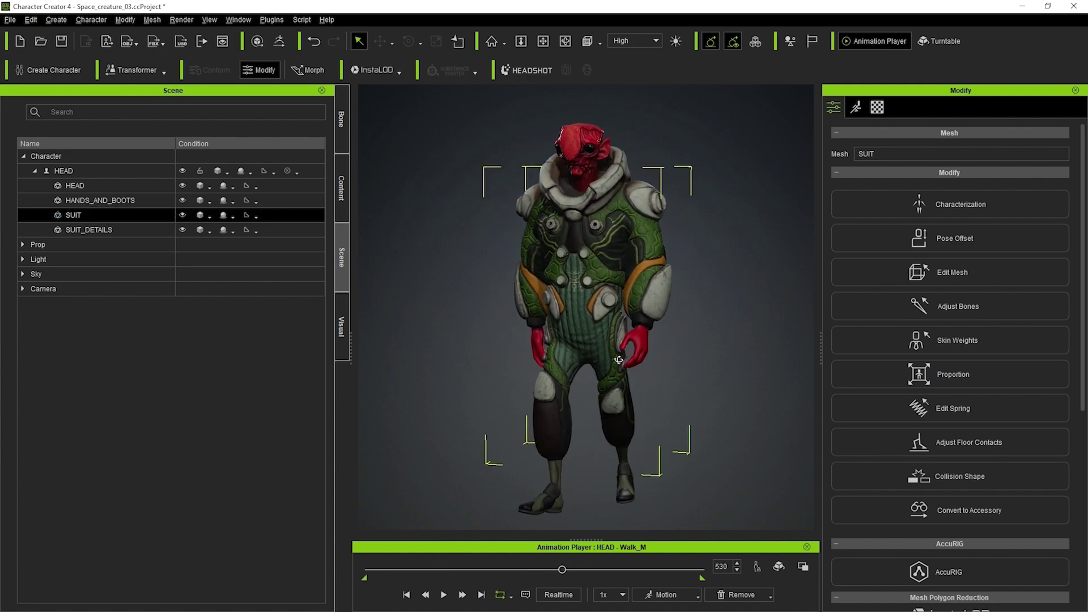
{"action": "middle_click_drag", "start_coordinate": [724, 272], "coordinate": [725, 262]}
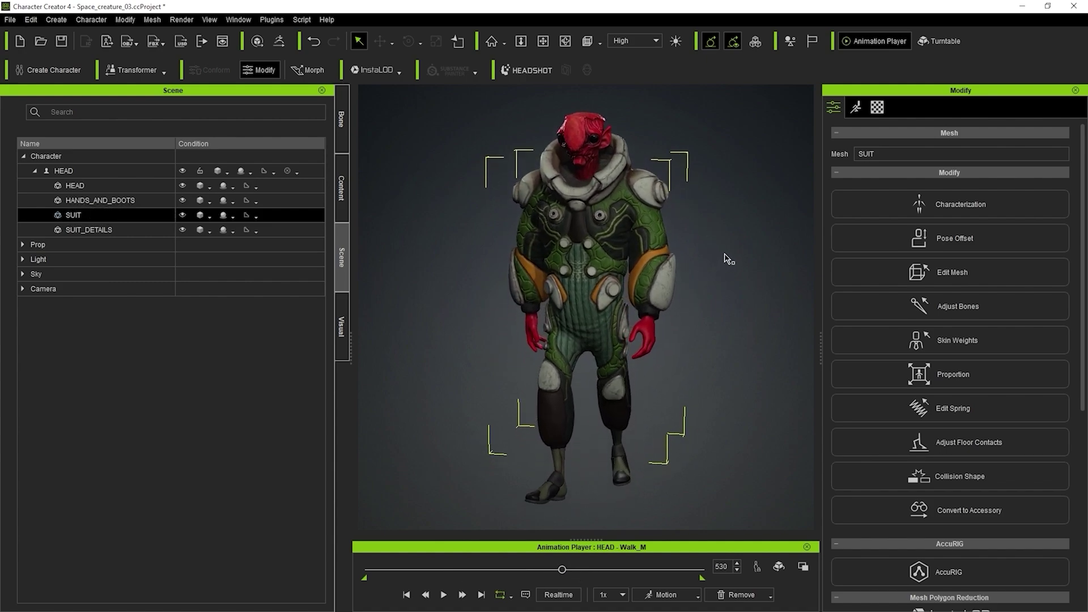
{"action": "left_click", "coordinate": [656, 224]}
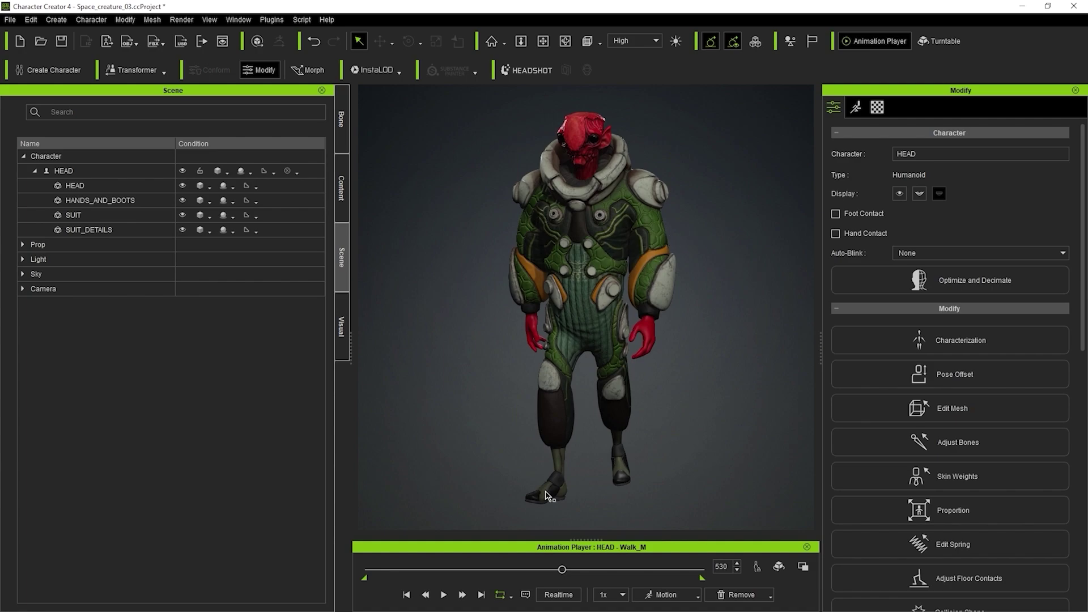
{"action": "mouse_move", "coordinate": [562, 569]}
{"action": "left_mouse_down"}
{"action": "mouse_move", "coordinate": [544, 570]}
{"action": "mouse_move", "coordinate": [554, 569]}
{"action": "left_mouse_up"}
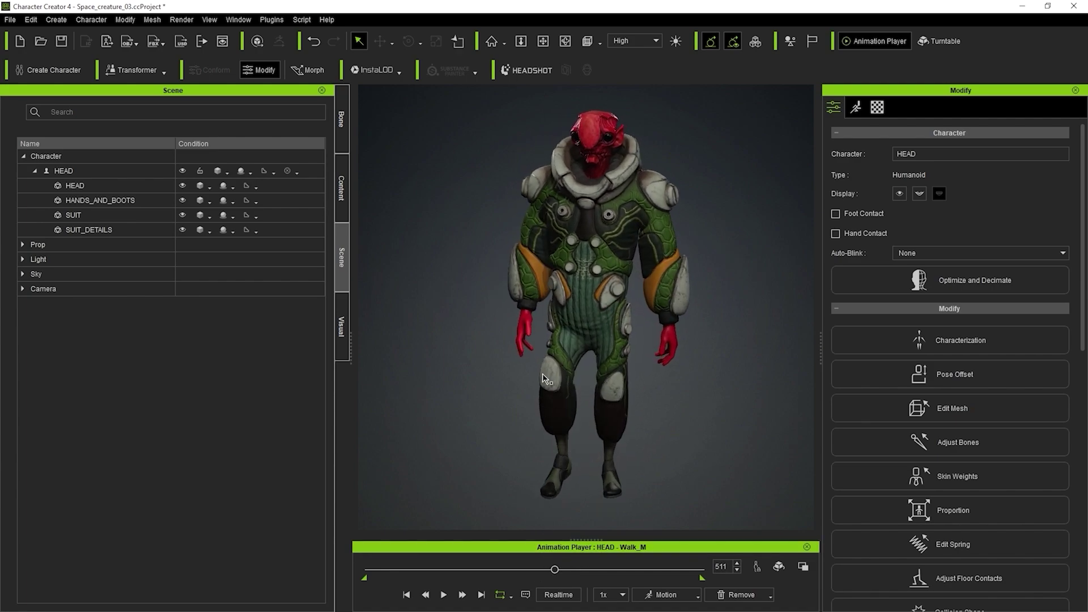
{"action": "mouse_move", "coordinate": [514, 283]}
{"action": "right_mouse_down"}
{"action": "mouse_move", "coordinate": [499, 287]}
{"action": "mouse_move", "coordinate": [511, 281]}
{"action": "right_mouse_up"}
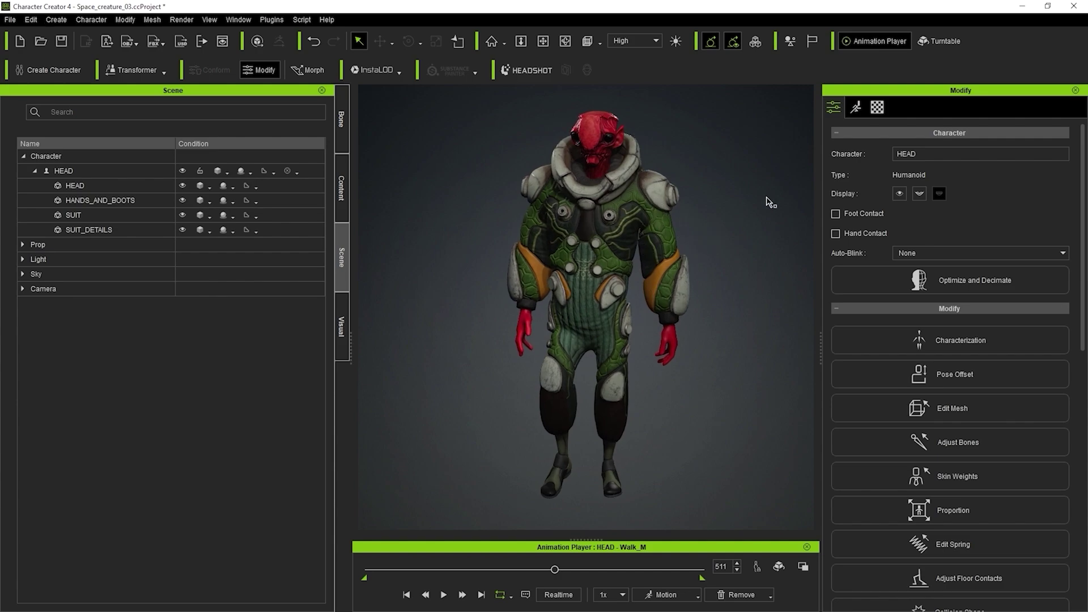
- Open Edit Pose in IK mode and try moving and rotating the character's left hand
{"action": "left_click", "coordinate": [857, 109]}
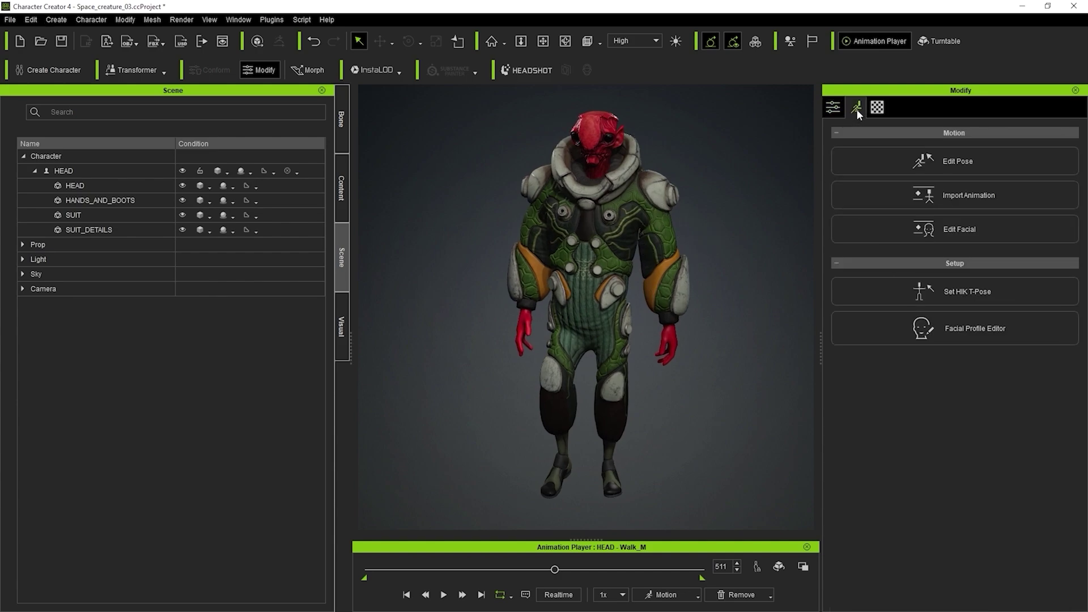
{"action": "left_click", "coordinate": [952, 164]}
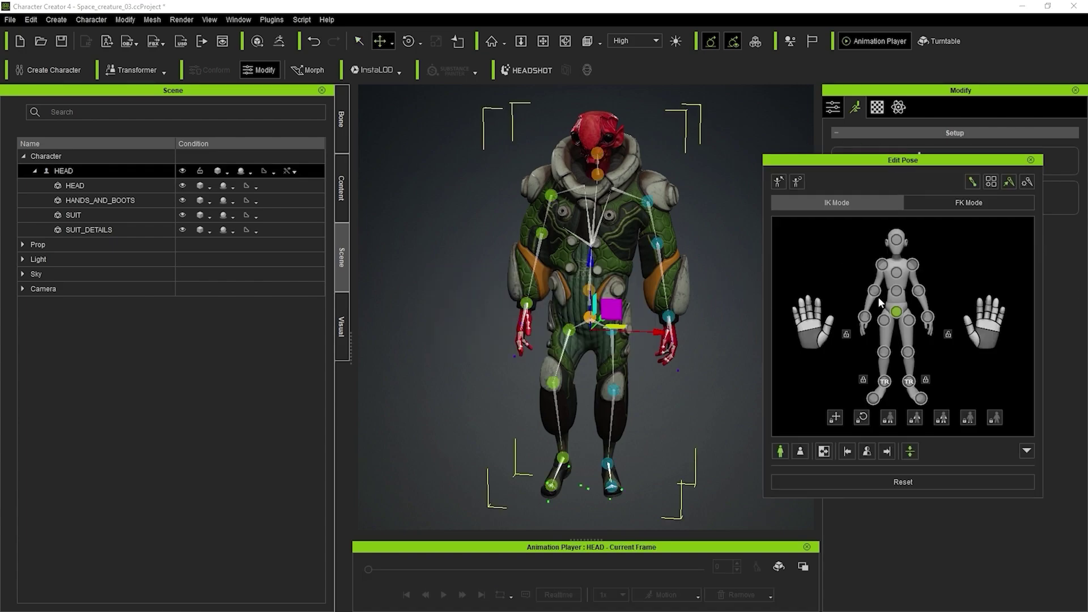
{"action": "left_click", "coordinate": [926, 317]}
{"action": "right_click_drag", "start_coordinate": [717, 201], "coordinate": [665, 200]}
{"action": "right_click_drag", "start_coordinate": [651, 275], "coordinate": [685, 290]}
{"action": "left_click_drag", "start_coordinate": [649, 271], "coordinate": [642, 281]}
{"action": "right_click_drag", "start_coordinate": [675, 290], "coordinate": [647, 294]}
{"action": "key", "text": "e"}
{"action": "left_click_drag", "start_coordinate": [587, 296], "coordinate": [618, 309]}
{"action": "key", "text": "w"}
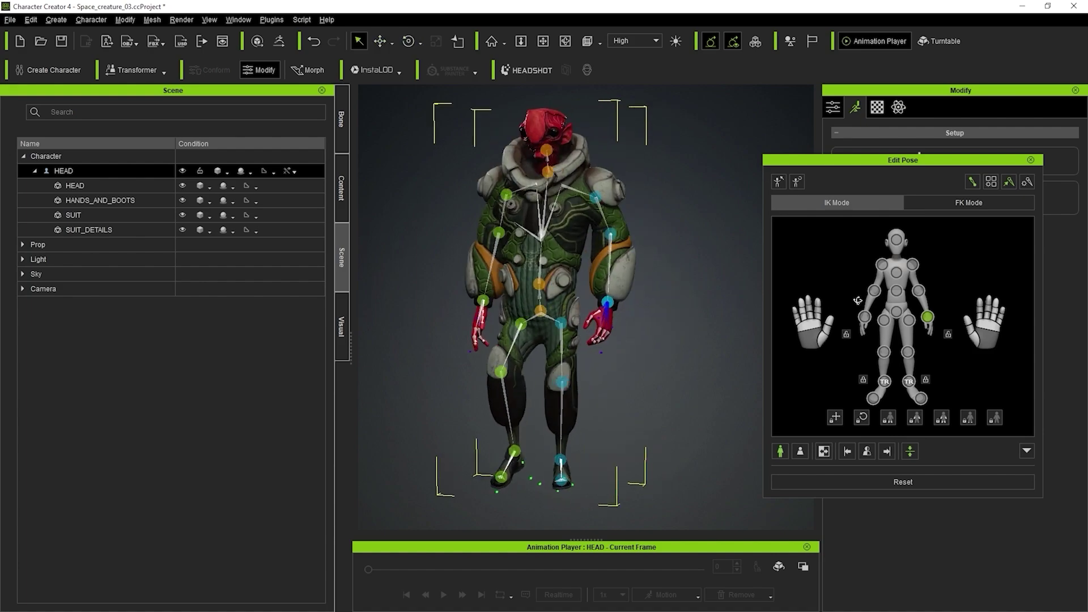
- Try moving the left hand behind the body and back towards the torso, and close the pose editor
{"action": "right_click_drag", "start_coordinate": [858, 301], "coordinate": [887, 301]}
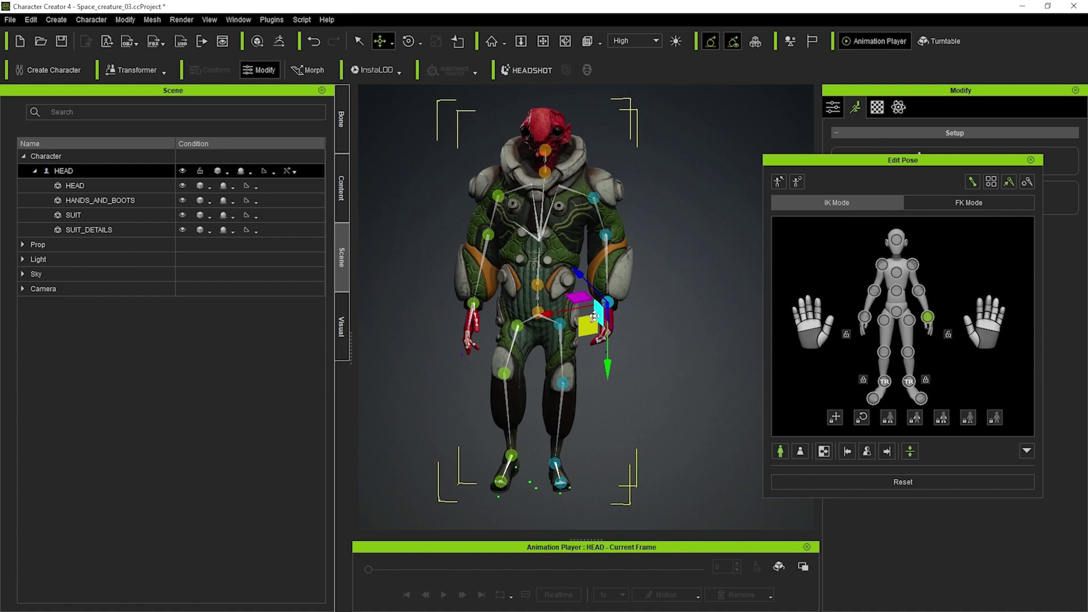
{"action": "left_click_drag", "start_coordinate": [594, 316], "coordinate": [612, 300]}
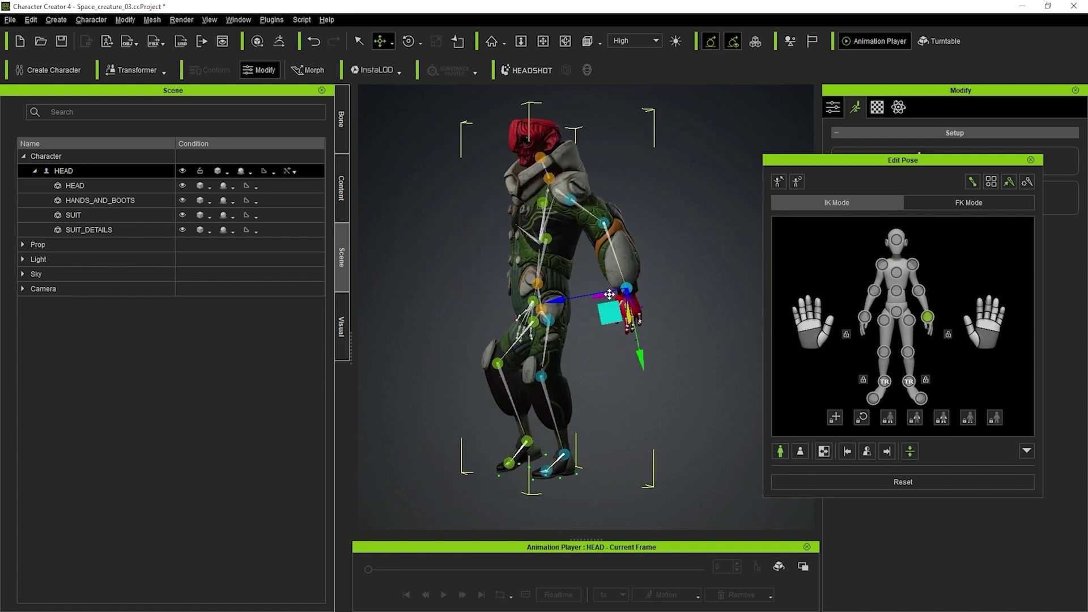
{"action": "left_click_drag", "start_coordinate": [587, 310], "coordinate": [566, 312]}
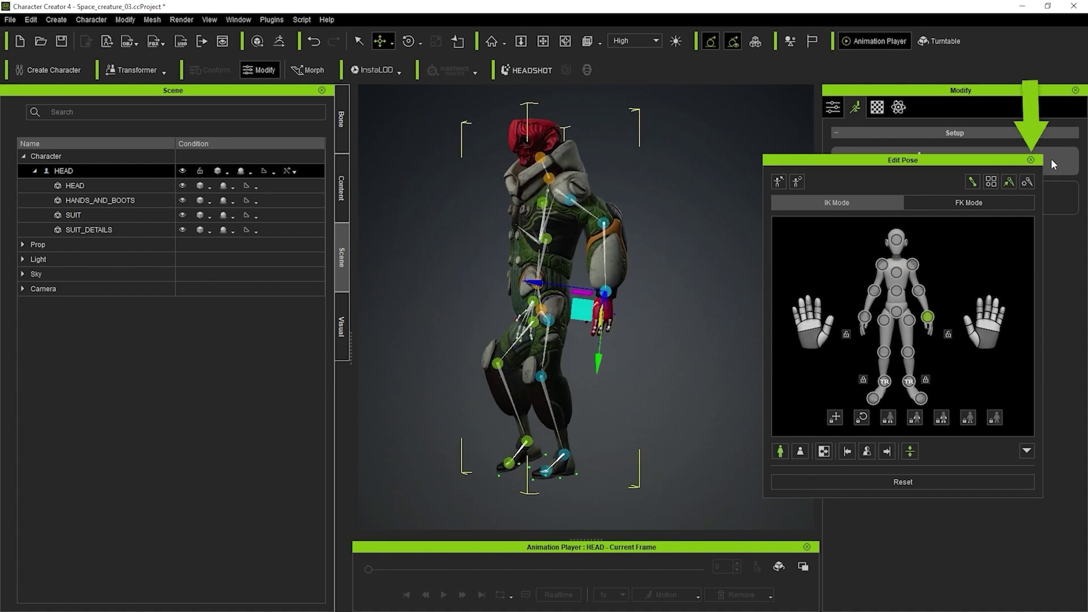
{"action": "left_click", "coordinate": [1031, 161]}
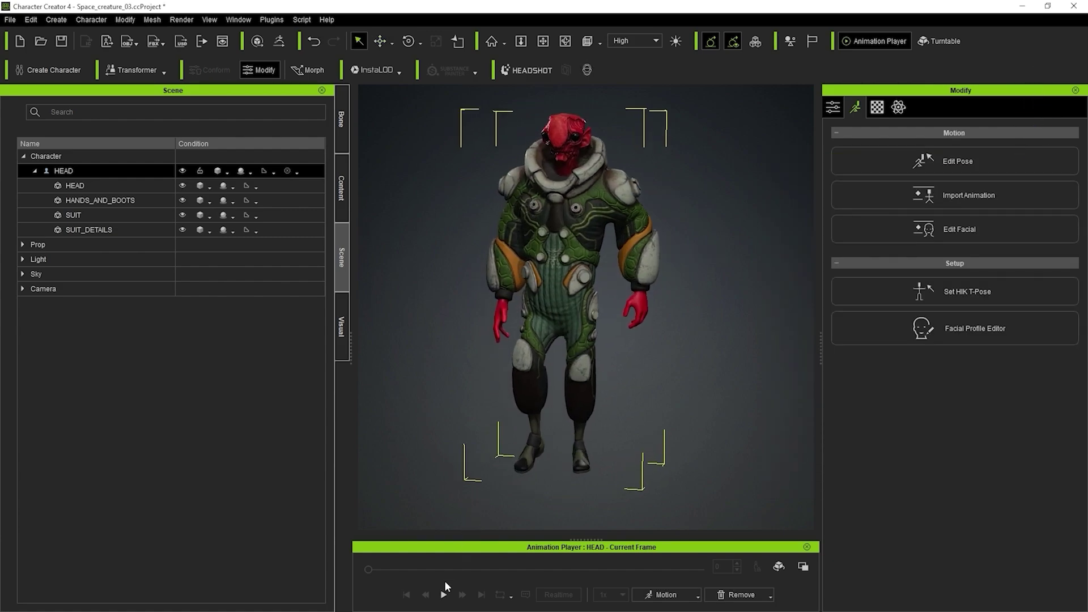
- Play the Walk_M animation, scrub it to frame 383 and check the character from the front
{"action": "left_click", "coordinate": [444, 595]}
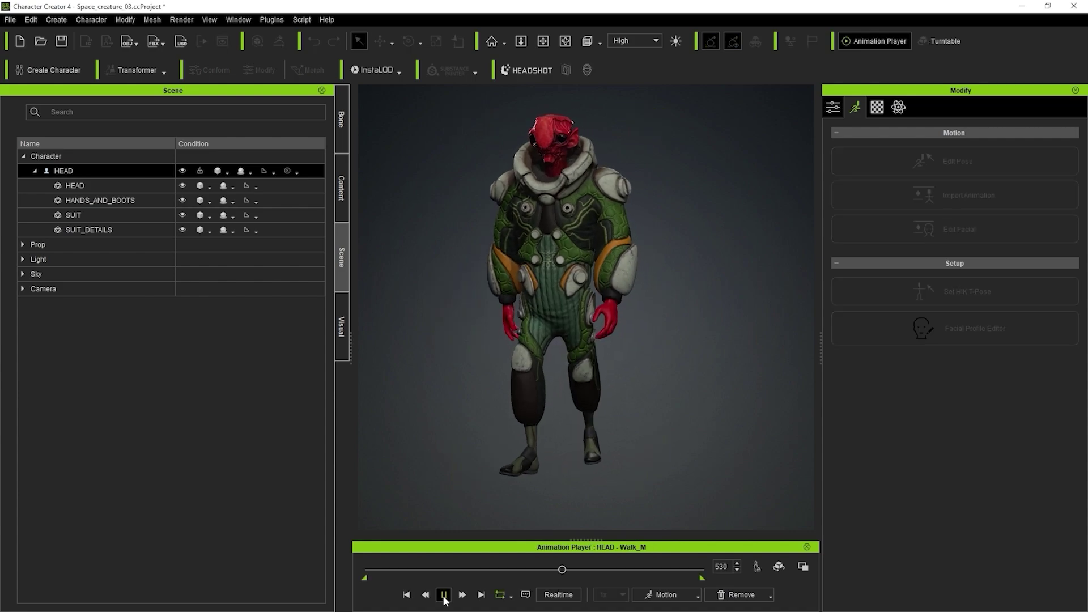
{"action": "left_click_drag", "start_coordinate": [559, 569], "coordinate": [508, 569]}
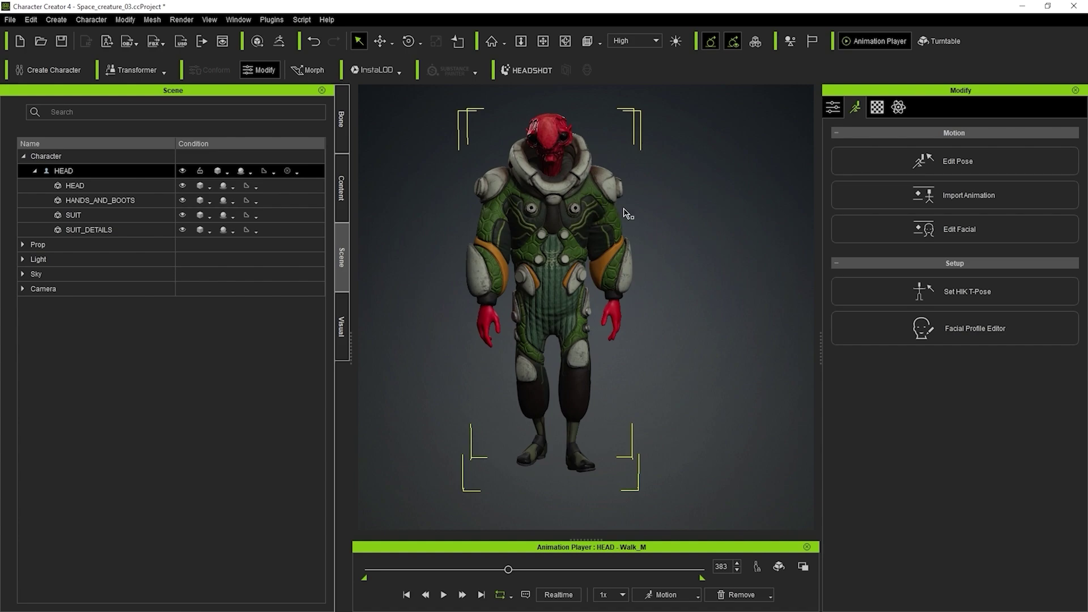
{"action": "middle_click_drag", "start_coordinate": [518, 255], "coordinate": [531, 266]}
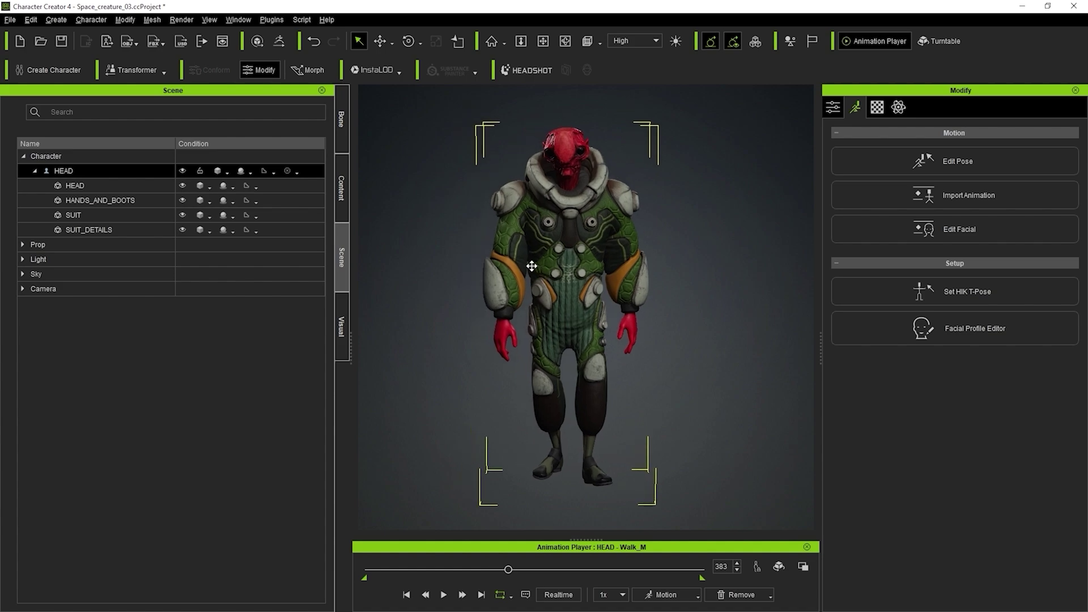
{"action": "middle_click_drag", "start_coordinate": [677, 259], "coordinate": [710, 275]}
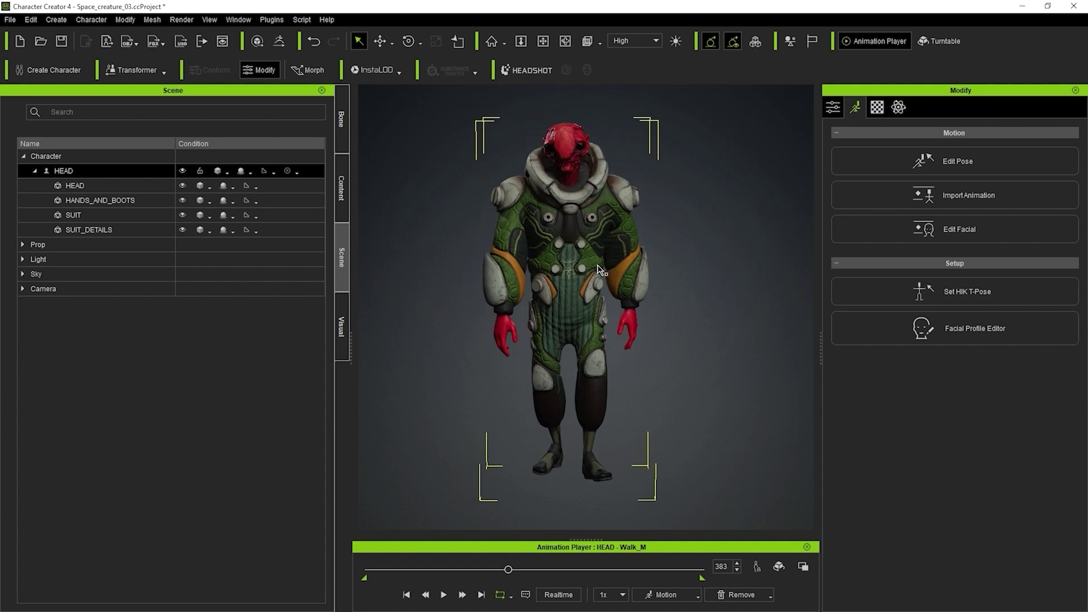
- Select the HEAD, HANDS_AND_BOOTS, SUIT_DETAILS and SUIT meshes together in the scene list
{"action": "left_click", "coordinate": [91, 185]}
{"action": "left_click", "coordinate": [97, 201], "text": "ctrl"}
{"action": "left_click", "coordinate": [99, 229], "text": "ctrl"}
{"action": "left_click", "coordinate": [85, 215], "text": "ctrl"}
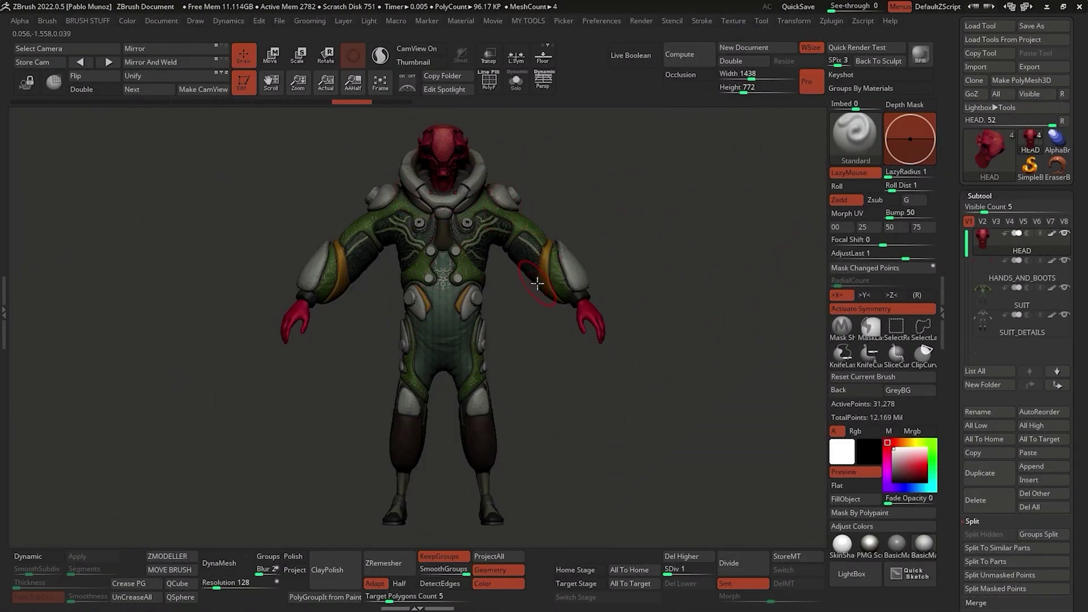
- Switch to ZBrush and send all subtools to their target stage
{"action": "left_click", "coordinate": [630, 583]}
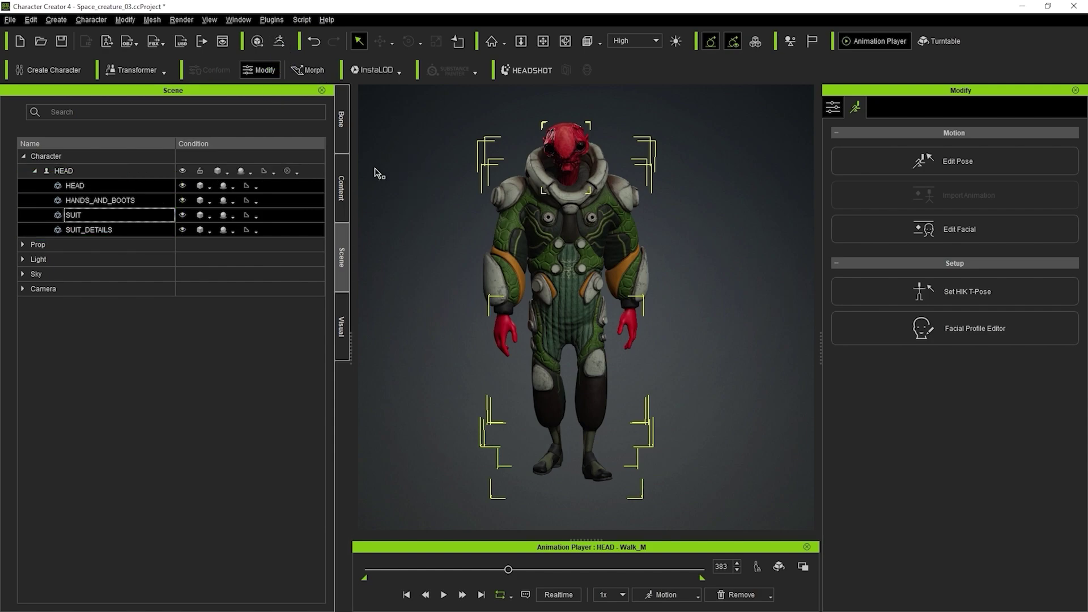
- Switch back to Character Creator, clear the selection, and review the Character and Prop groups in the scene list
{"action": "left_click", "coordinate": [412, 179]}
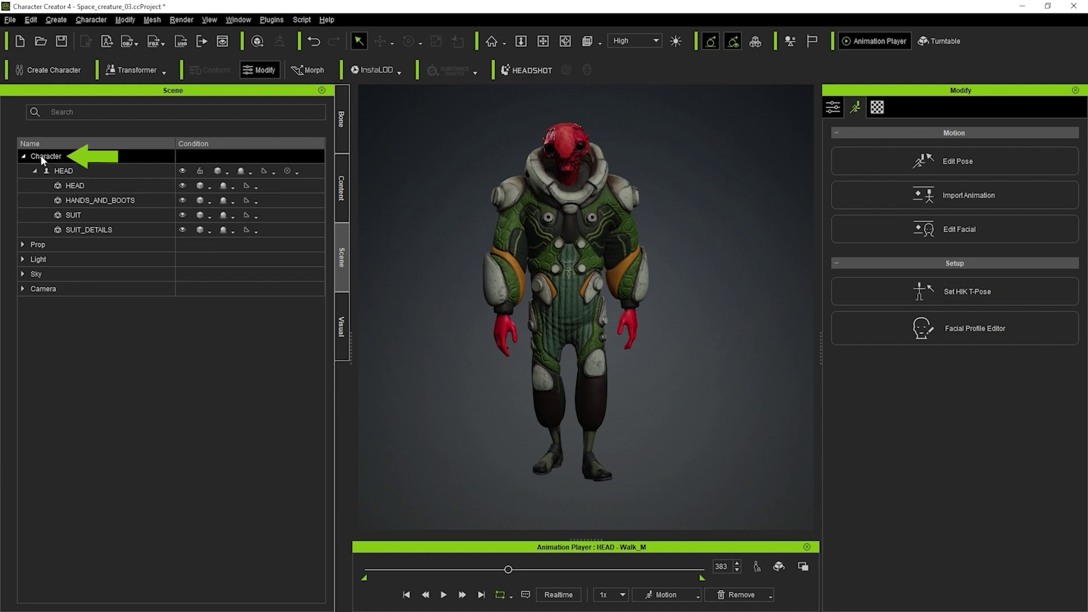
{"action": "left_click", "coordinate": [24, 155]}
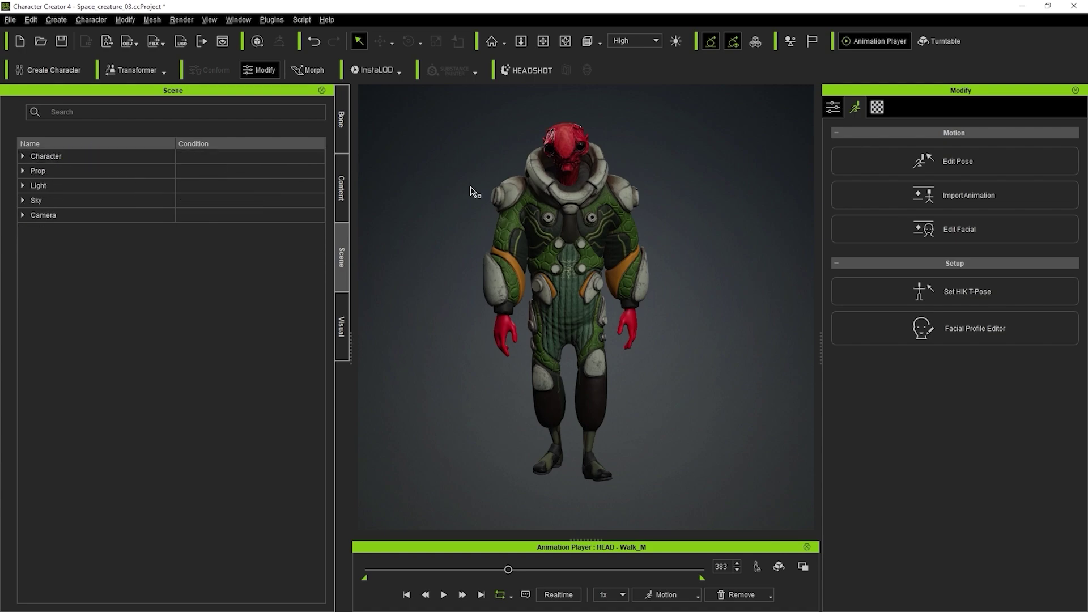
{"action": "left_click", "coordinate": [24, 171]}
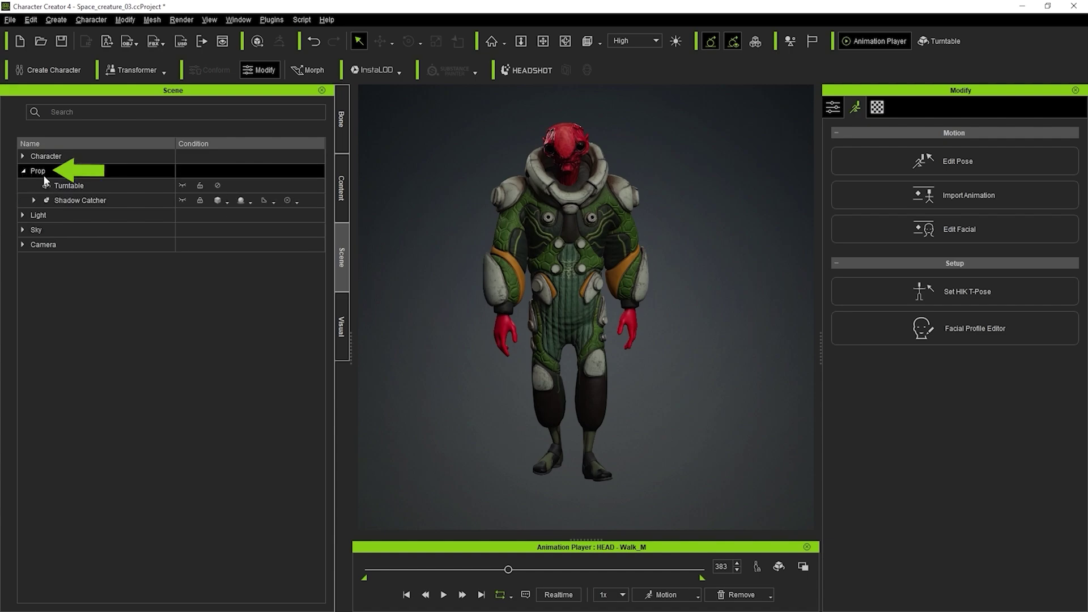
{"action": "left_click", "coordinate": [23, 170]}
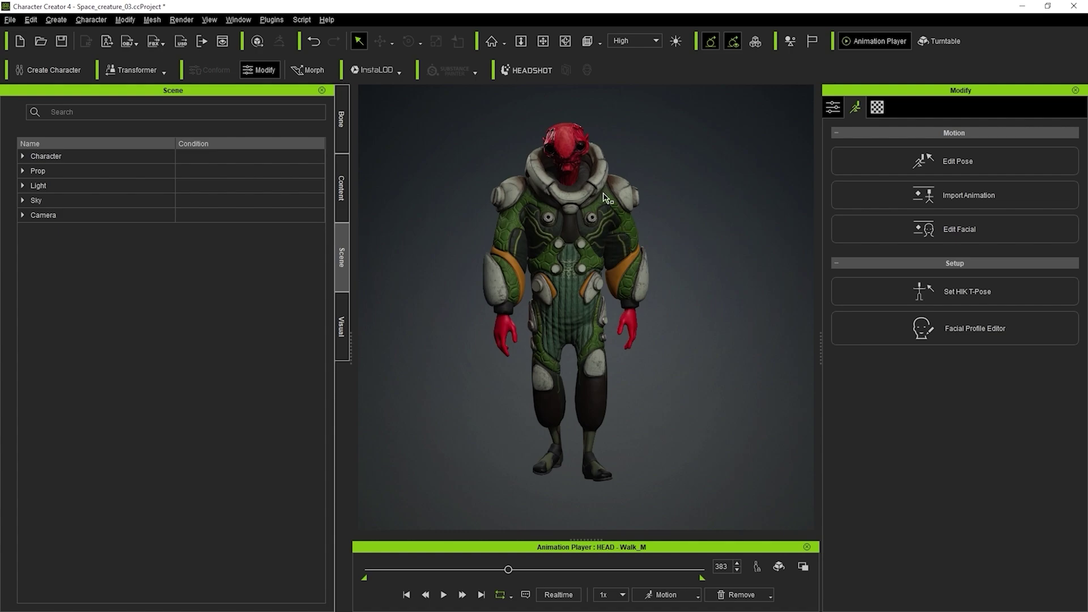
{"action": "left_click", "coordinate": [68, 156]}
{"action": "left_click", "coordinate": [23, 156]}
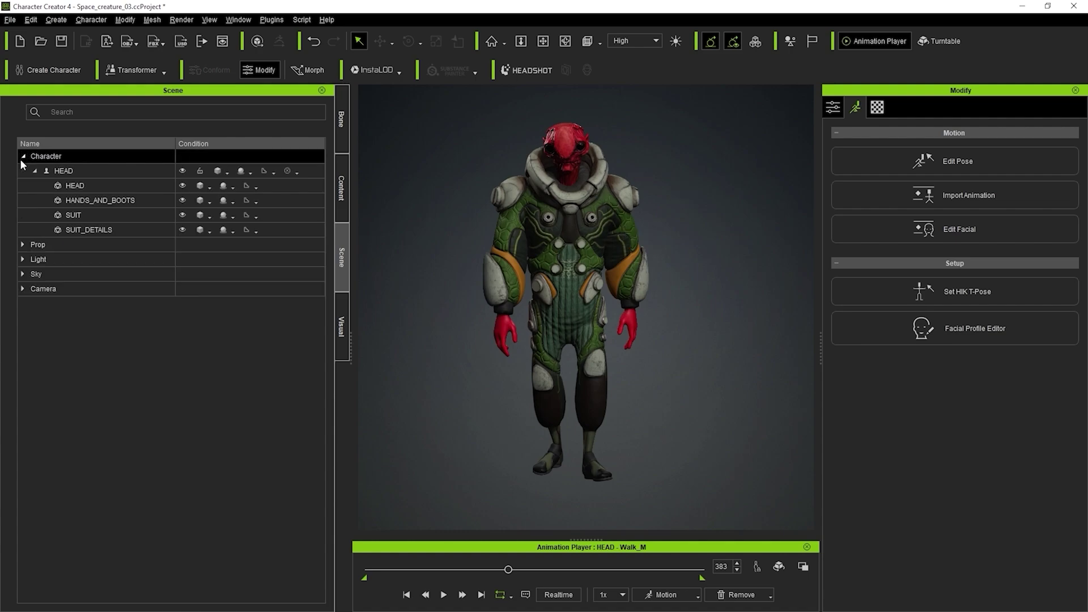
- Reselect the HEAD, HANDS_AND_BOOTS, SUIT_DETAILS and SUIT meshes together under the character
{"action": "left_click", "coordinate": [104, 217]}
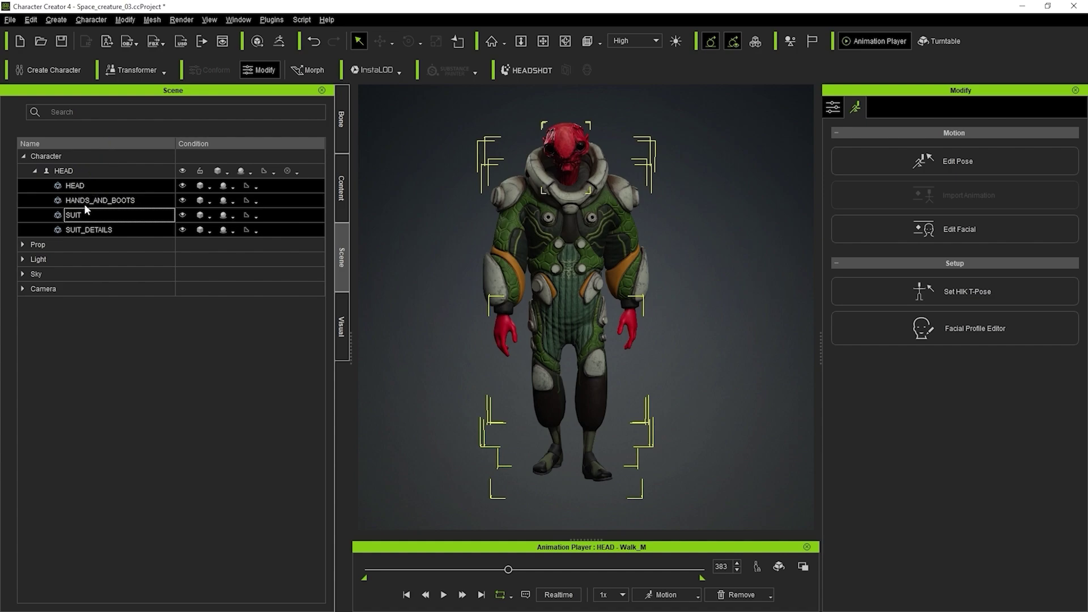
{"action": "left_click", "coordinate": [91, 184]}
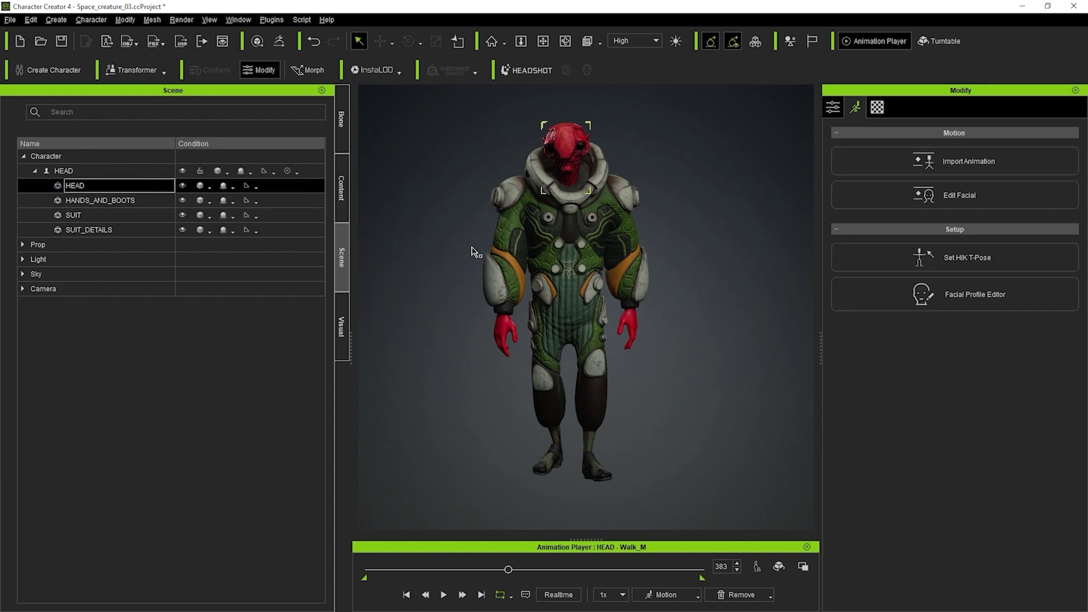
{"action": "left_click", "coordinate": [107, 202], "text": "ctrl"}
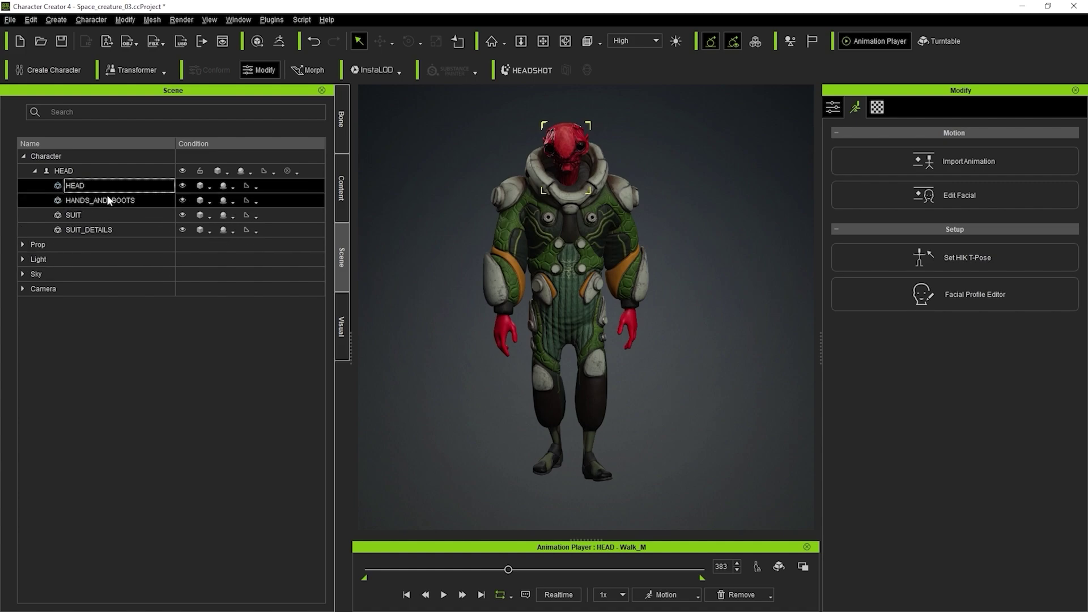
{"action": "left_click", "coordinate": [108, 199], "text": "ctrl"}
{"action": "left_click", "coordinate": [102, 229], "text": "ctrl"}
{"action": "left_click", "coordinate": [100, 218], "text": "ctrl"}
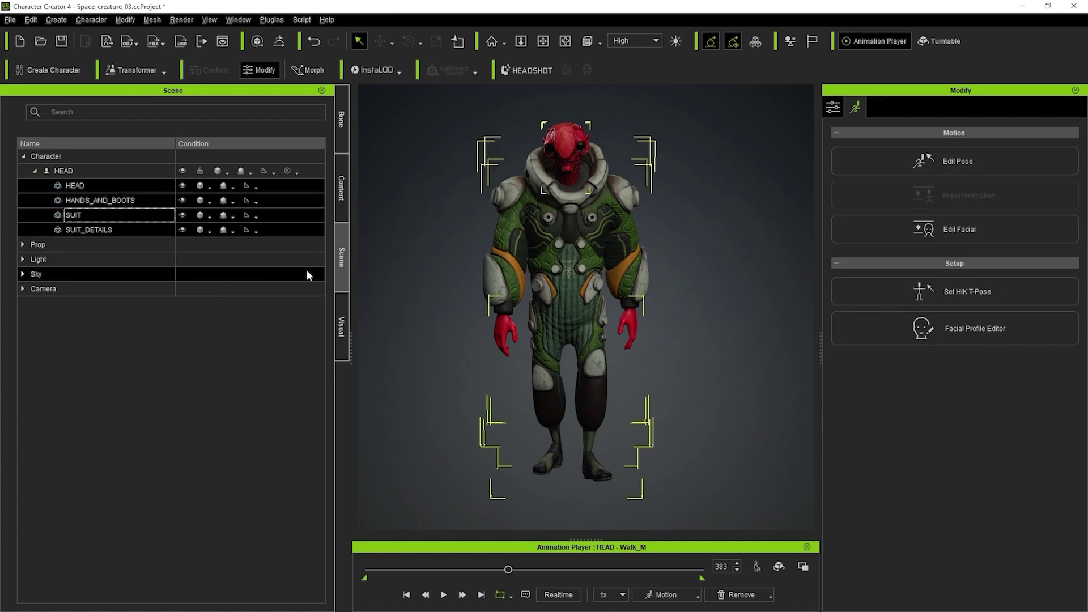
- Send the four selected meshes to ZBrush through GoZ with the Relink template and Current Pose, and check the posed model there
{"action": "left_click", "coordinate": [278, 42]}
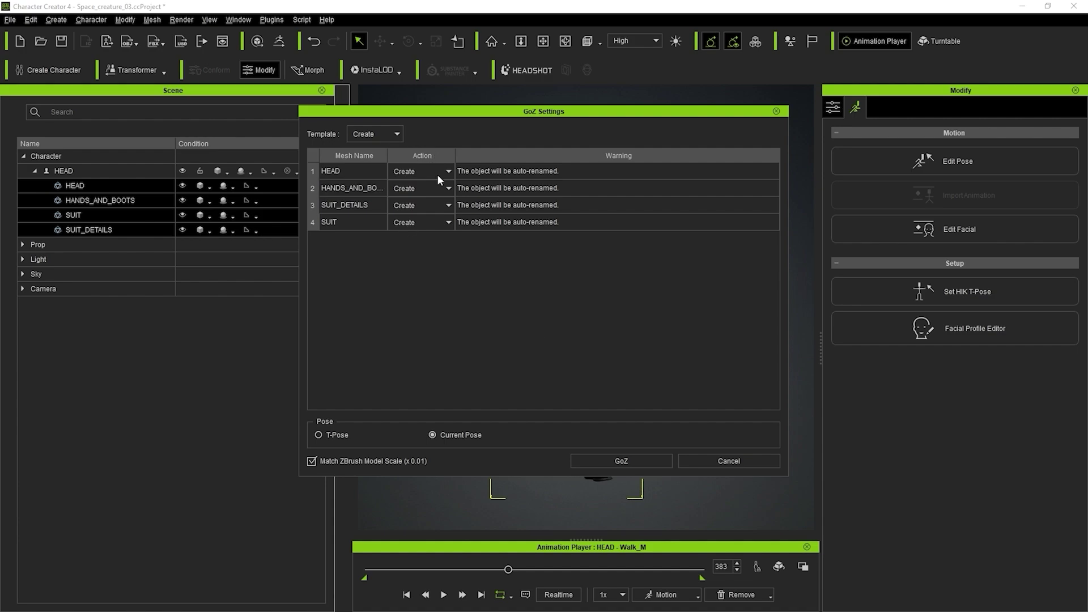
{"action": "left_click", "coordinate": [386, 132]}
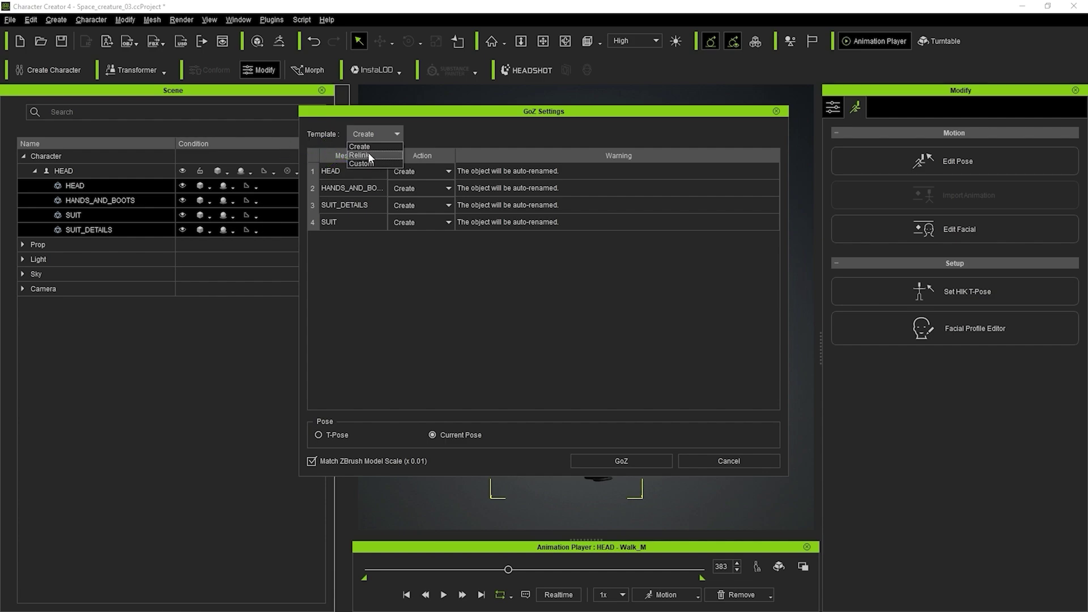
{"action": "left_click", "coordinate": [372, 155]}
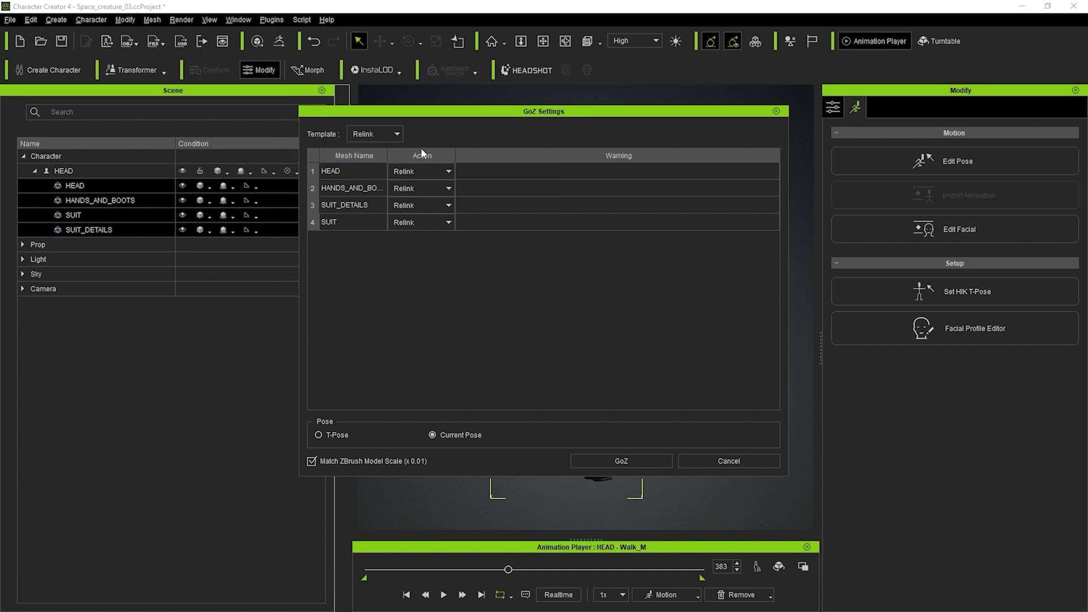
{"action": "left_click_drag", "start_coordinate": [561, 112], "coordinate": [247, 122]}
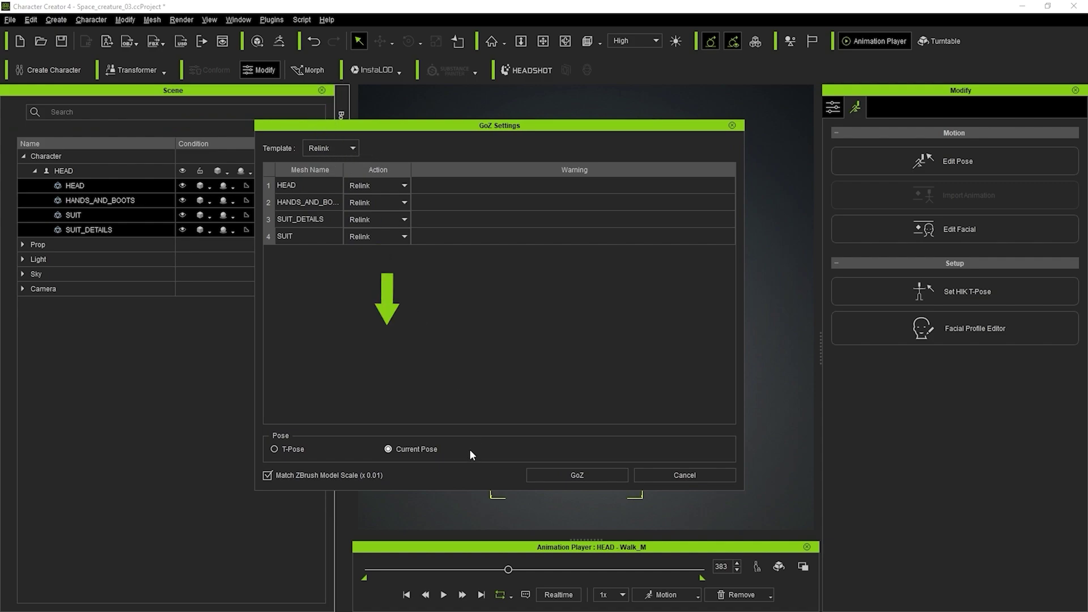
{"action": "left_click", "coordinate": [579, 475]}
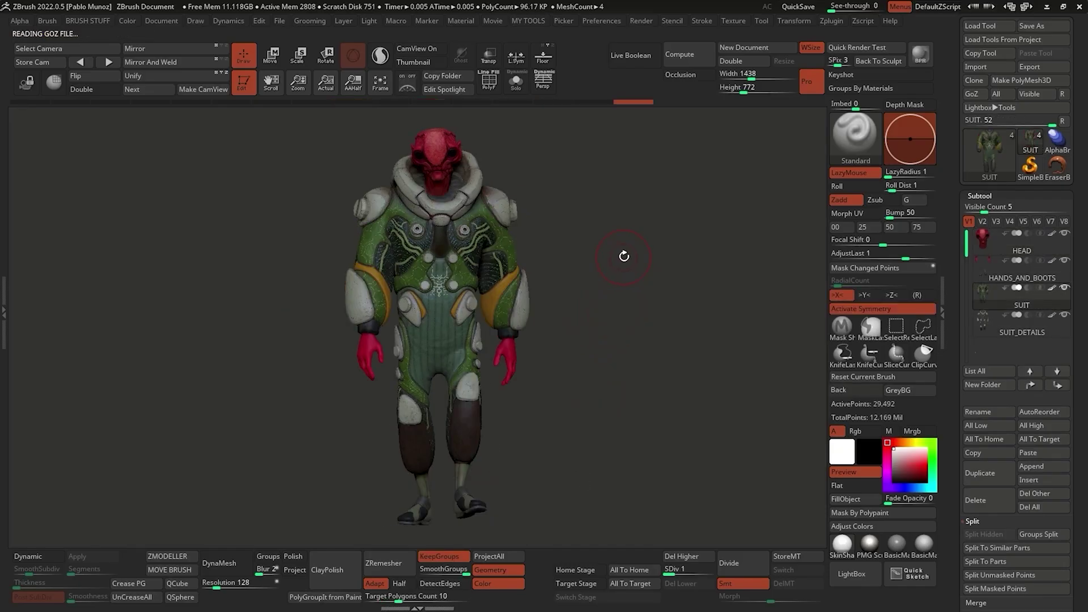
{"action": "mouse_move", "coordinate": [624, 251]}
{"action": "left_mouse_down"}
{"action": "mouse_move", "coordinate": [583, 250]}
{"action": "mouse_move", "coordinate": [658, 262]}
{"action": "mouse_move", "coordinate": [578, 253]}
{"action": "mouse_move", "coordinate": [668, 253]}
{"action": "mouse_move", "coordinate": [636, 257]}
{"action": "left_mouse_up"}
{"action": "left_click_drag", "start_coordinate": [595, 289], "coordinate": [641, 287]}
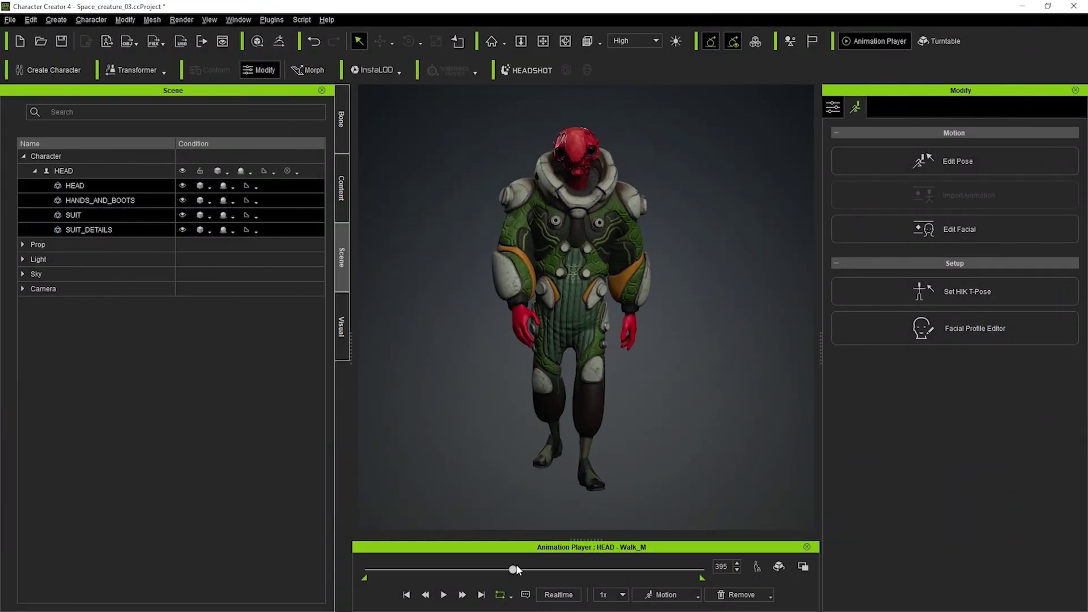
- In Character Creator, scrub the Walk_M animation to frame 509 and send the meshes to ZBrush through GoZ with the Relink template
{"action": "left_click_drag", "start_coordinate": [543, 570], "coordinate": [555, 570]}
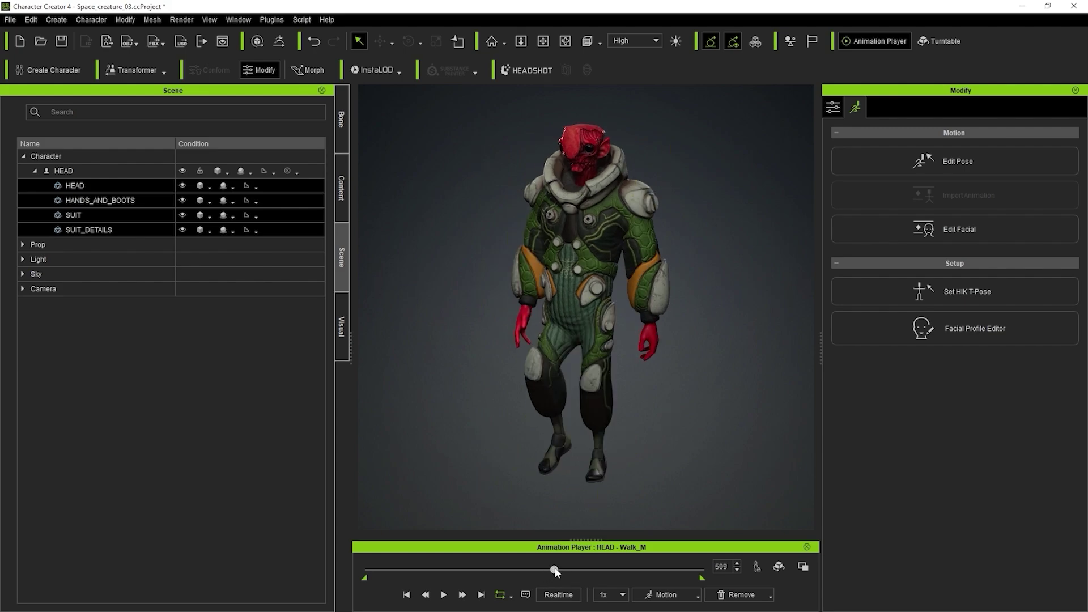
{"action": "left_click", "coordinate": [279, 42]}
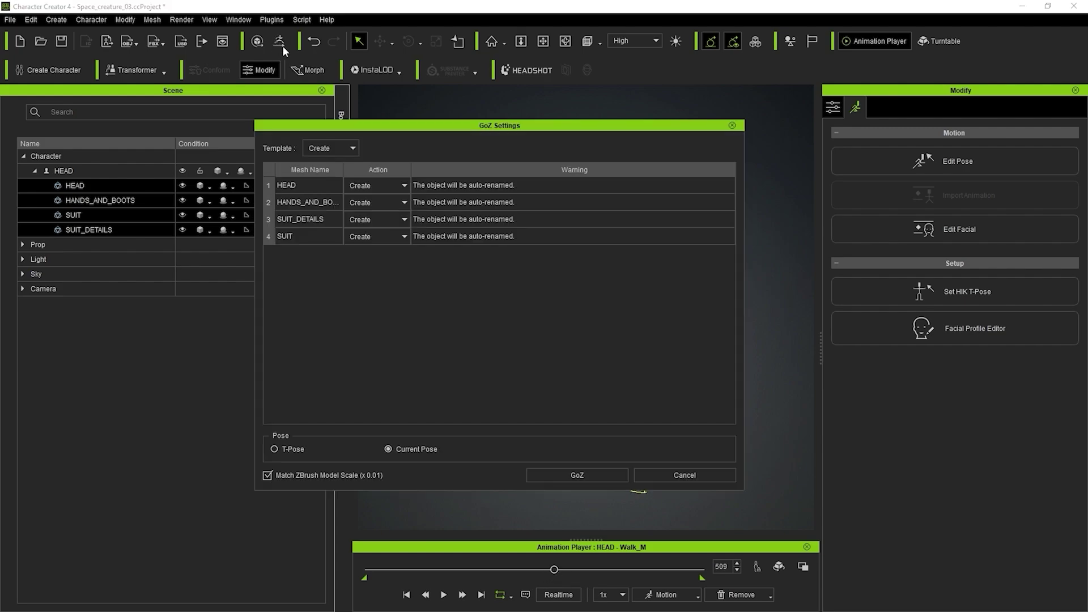
{"action": "left_click", "coordinate": [347, 147]}
{"action": "left_click", "coordinate": [343, 166]}
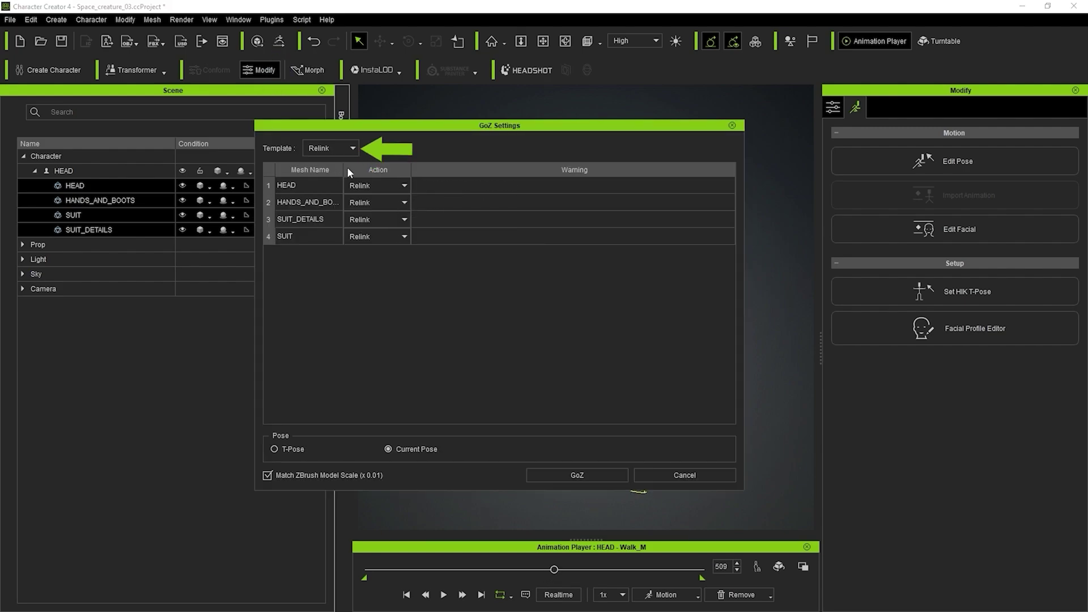
{"action": "left_click", "coordinate": [602, 477]}
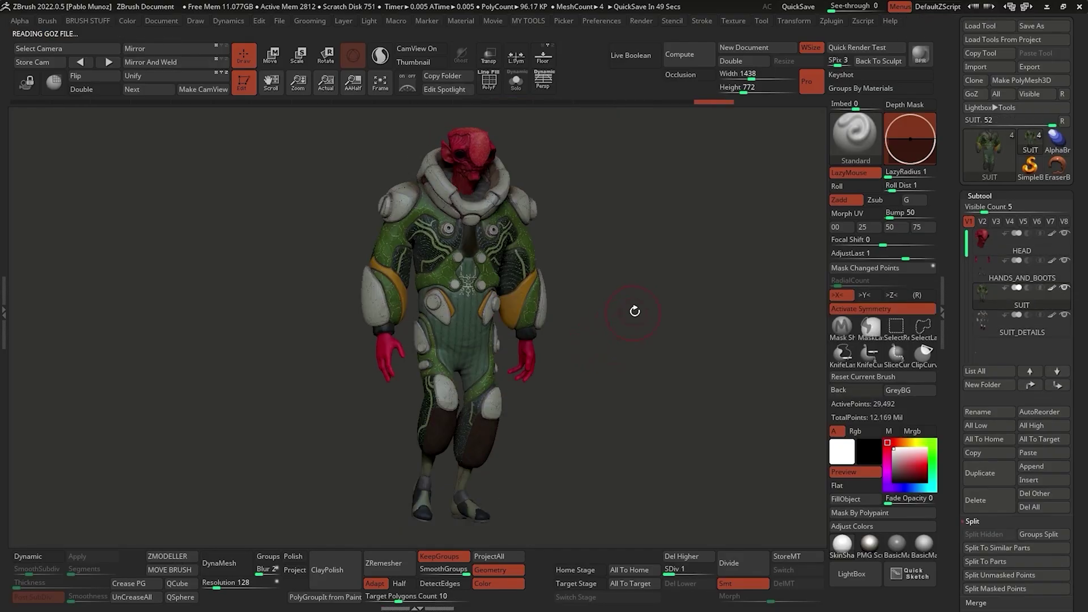
- Turn off the texture display on the SUIT, HANDS_AND_BOOTS, HEAD and SUIT_DETAILS subtools
{"action": "key", "text": "2"}
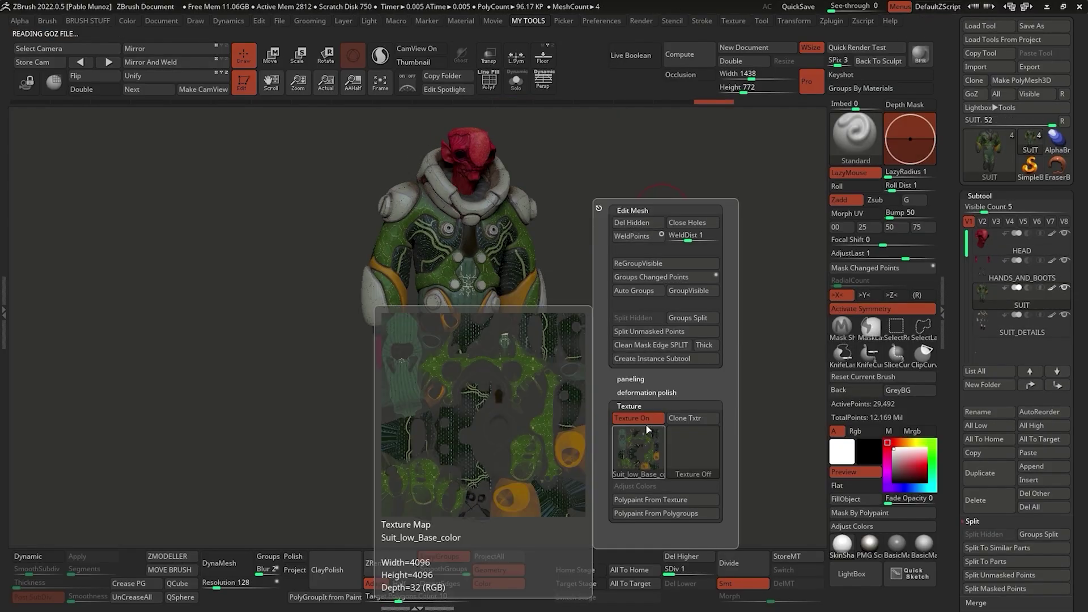
{"action": "left_click", "coordinate": [647, 422]}
{"action": "key", "text": "Up"}
{"action": "left_click", "coordinate": [647, 420]}
{"action": "key", "text": "Up"}
{"action": "left_click", "coordinate": [646, 420]}
{"action": "key", "text": "Down"}
{"action": "key", "text": "Down"}
{"action": "key", "text": "Down"}
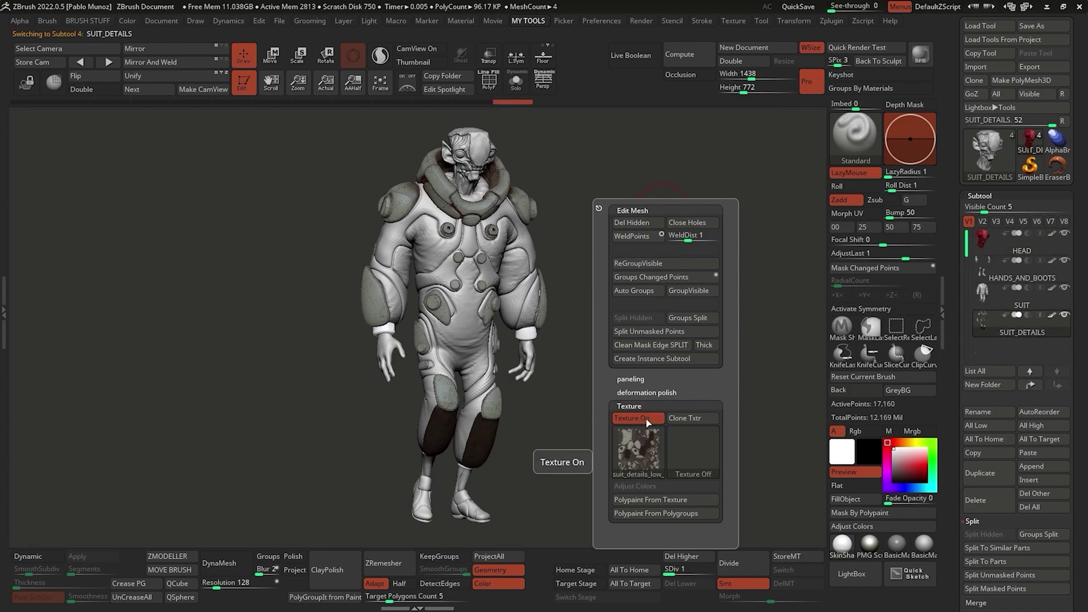
{"action": "left_click", "coordinate": [646, 420]}
- Make SUIT the active subtool, raise it to subdivision level 4 and isolate it for a closer look
{"action": "left_click_drag", "start_coordinate": [619, 276], "coordinate": [645, 261]}
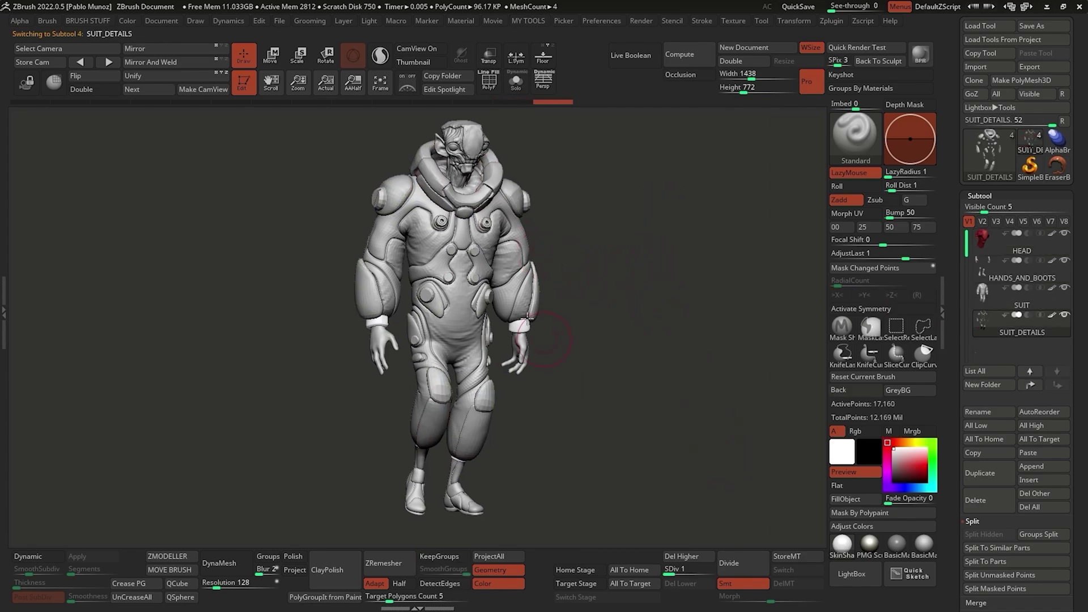
{"action": "right_click_drag", "start_coordinate": [527, 319], "coordinate": [510, 392], "text": "ctrl"}
{"action": "right_click_drag", "start_coordinate": [510, 295], "coordinate": [487, 425], "text": "alt"}
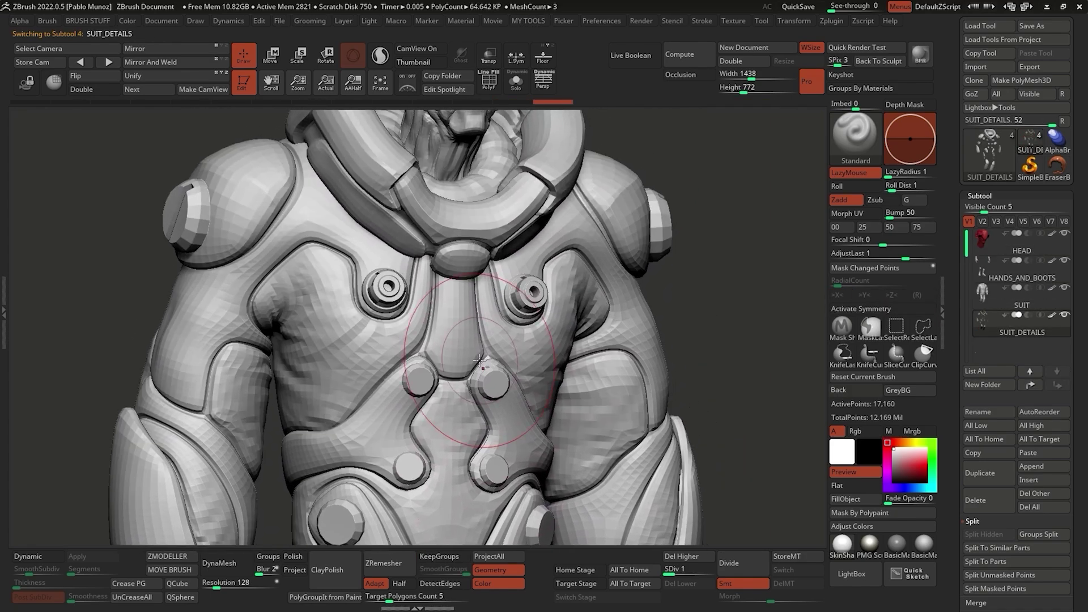
{"action": "left_click", "coordinate": [434, 322], "text": "alt"}
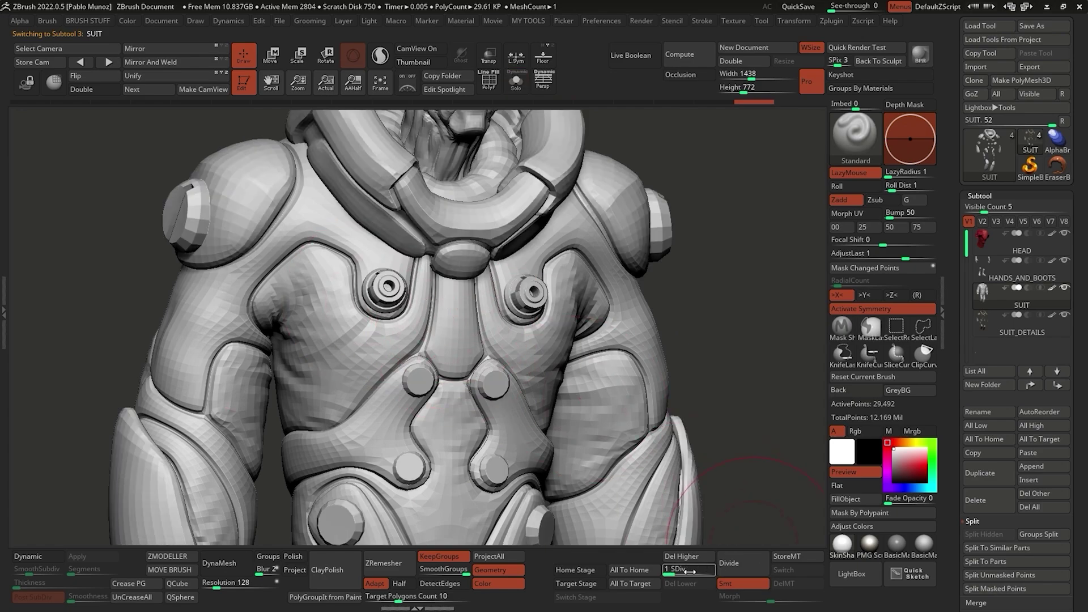
{"action": "left_click_drag", "start_coordinate": [689, 571], "coordinate": [712, 571]}
{"action": "key", "text": "shift+s"}
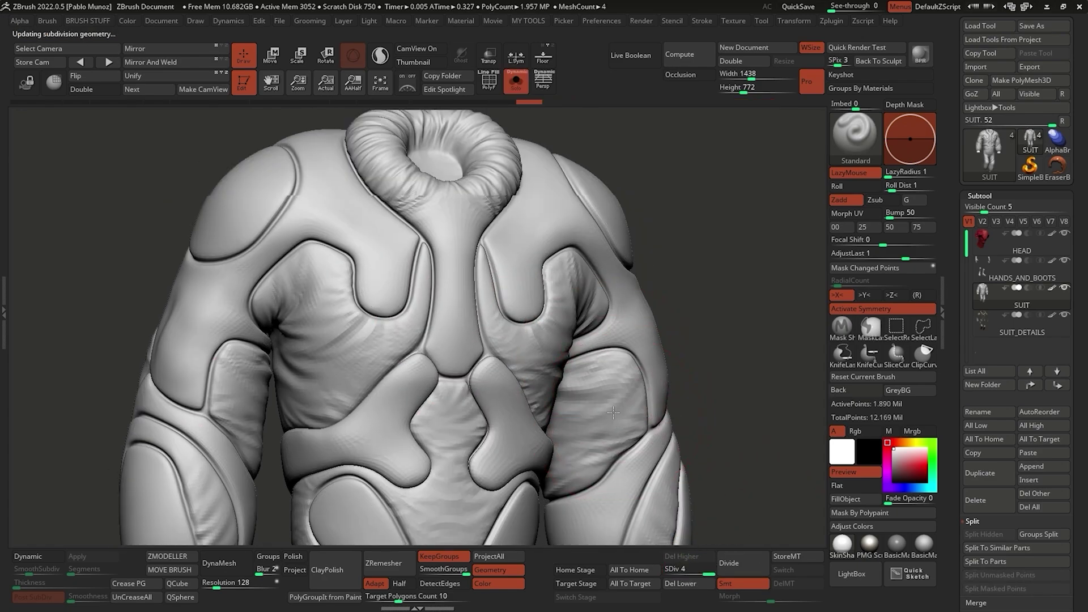
- Show the other subtools again and lower the suit to subdivision level 1
{"action": "scroll", "coordinate": [613, 413], "scroll_direction": "down", "scroll_amount": 6}
{"action": "key", "text": "shift+s"}
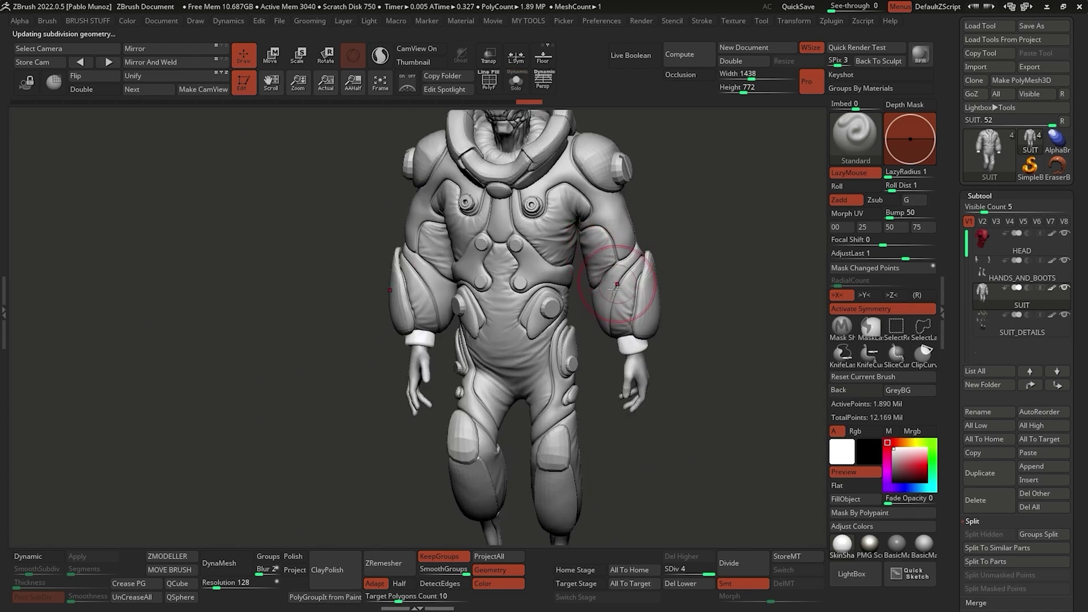
{"action": "key", "text": "shift+s"}
{"action": "left_click_drag", "start_coordinate": [705, 570], "coordinate": [674, 569]}
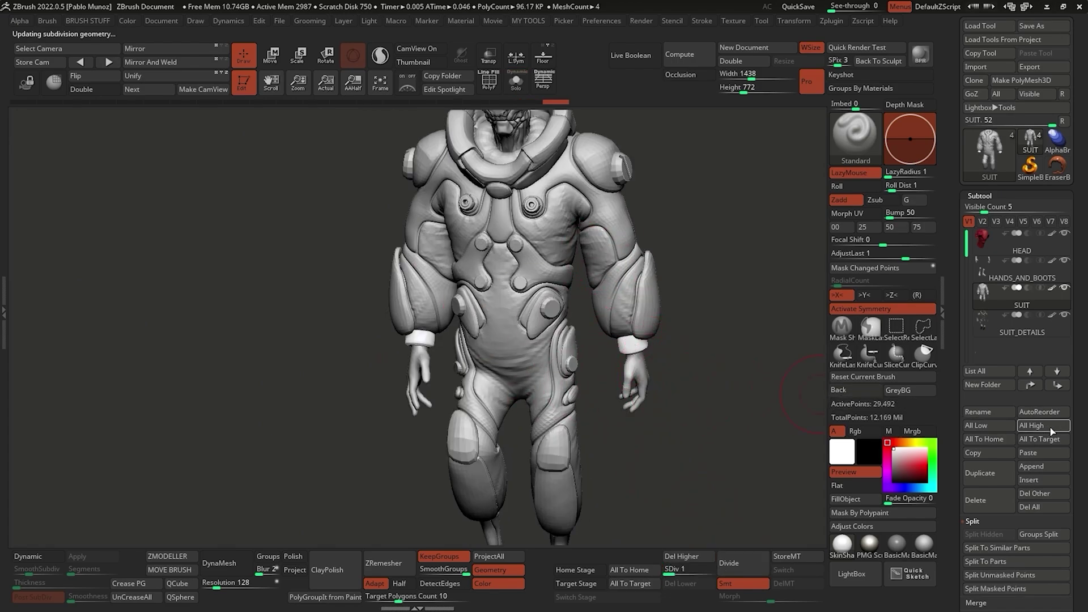
- Inspect the posed character with all subtools at their highest subdivision level, and return them all to the lowest
{"action": "left_click", "coordinate": [1051, 425]}
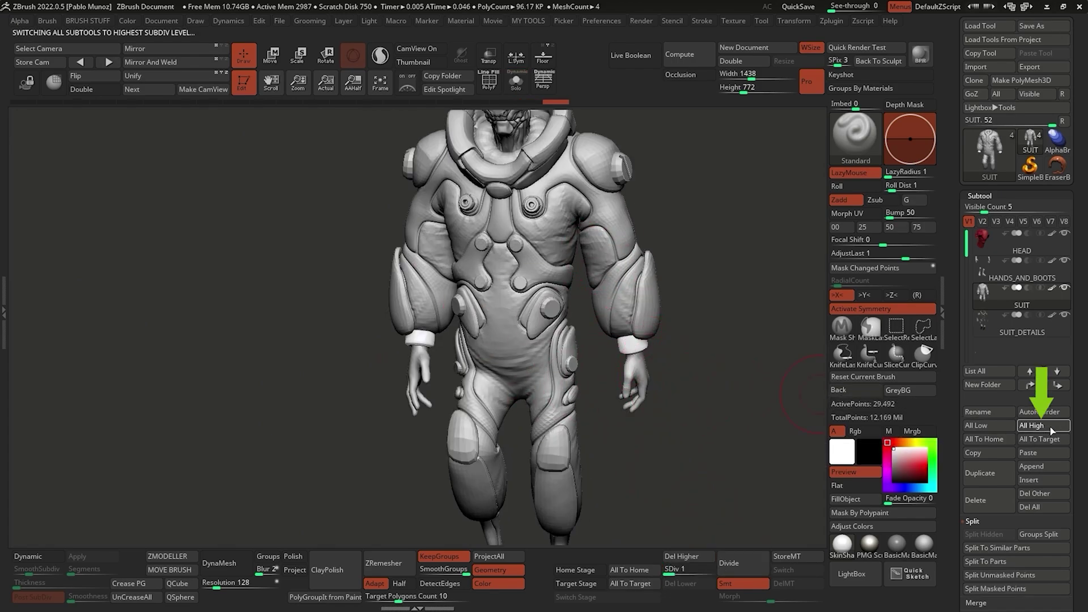
{"action": "scroll", "coordinate": [540, 210], "scroll_direction": "up", "scroll_amount": 6}
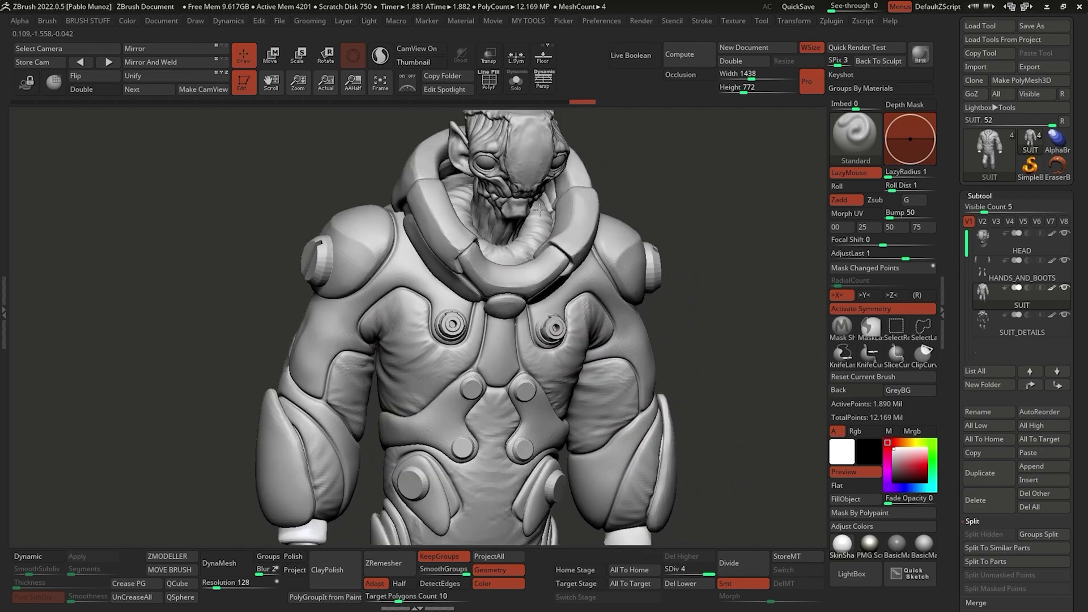
{"action": "right_click_drag", "start_coordinate": [540, 210], "coordinate": [445, 295]}
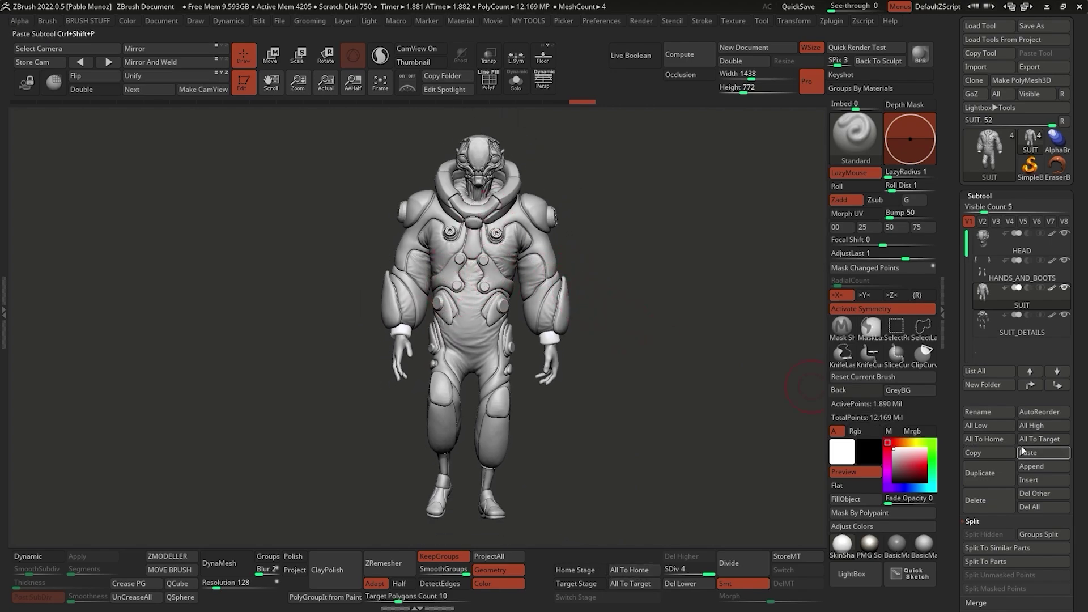
{"action": "left_click", "coordinate": [977, 425]}
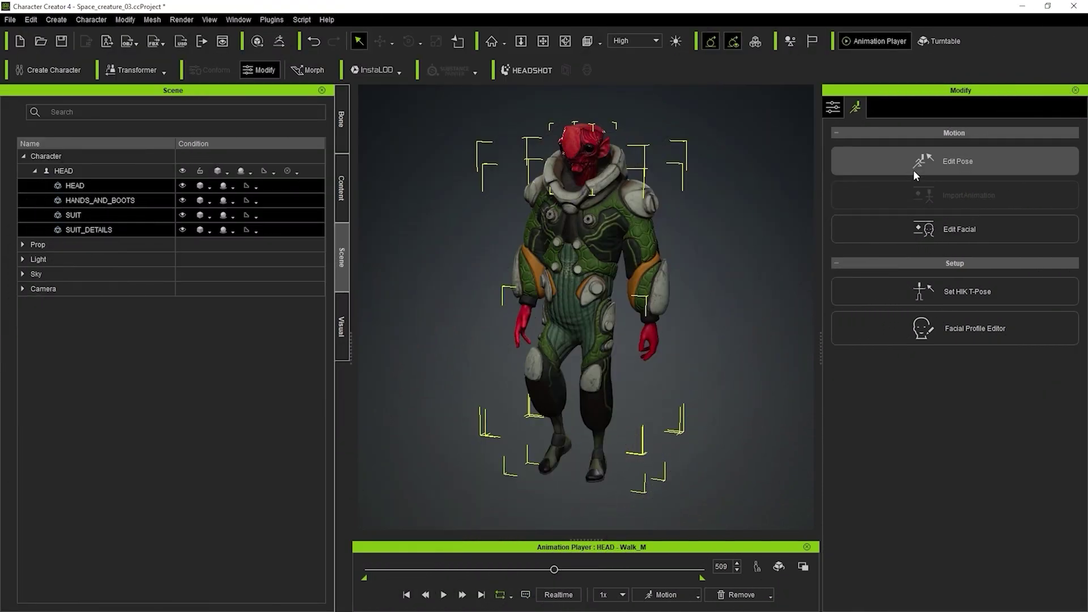
- In Character Creator, enter pose editing and raise both of the character's hands outward, away from the body
{"action": "left_click", "coordinate": [952, 166]}
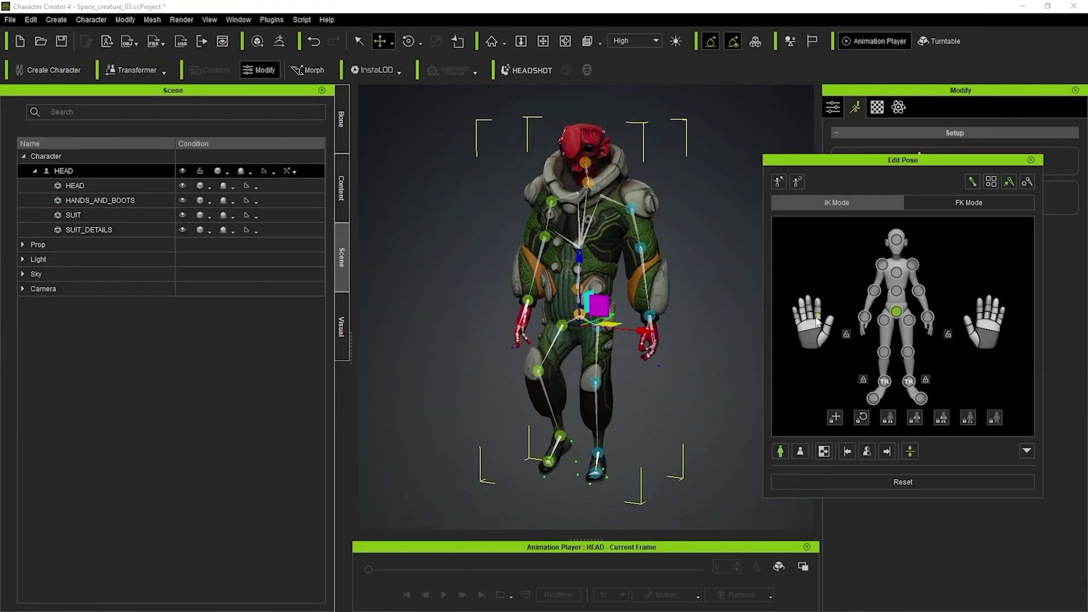
{"action": "left_click", "coordinate": [864, 317]}
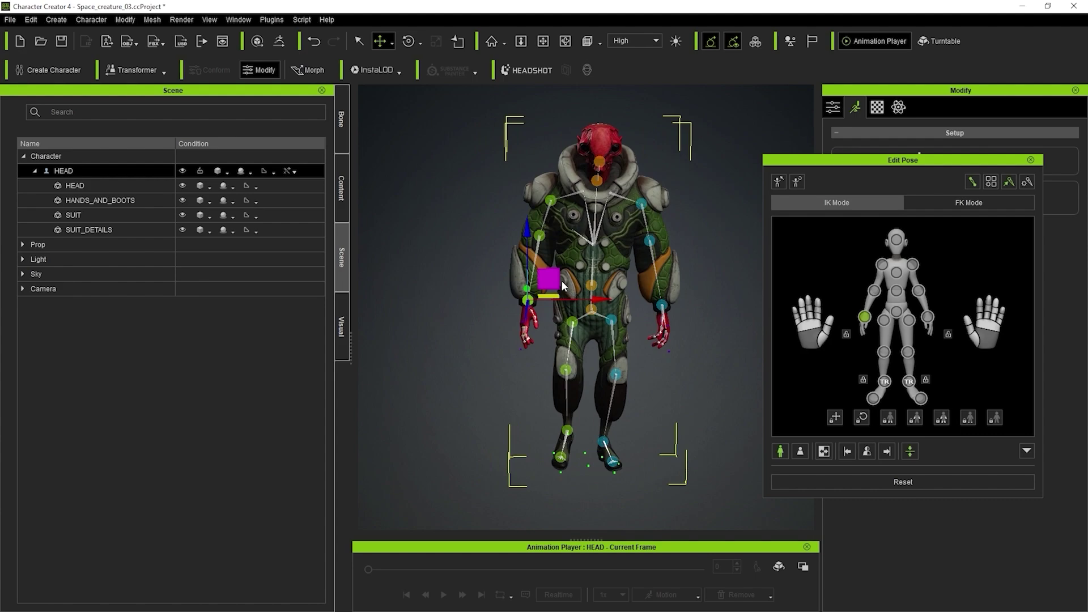
{"action": "left_click_drag", "start_coordinate": [539, 275], "coordinate": [490, 244]}
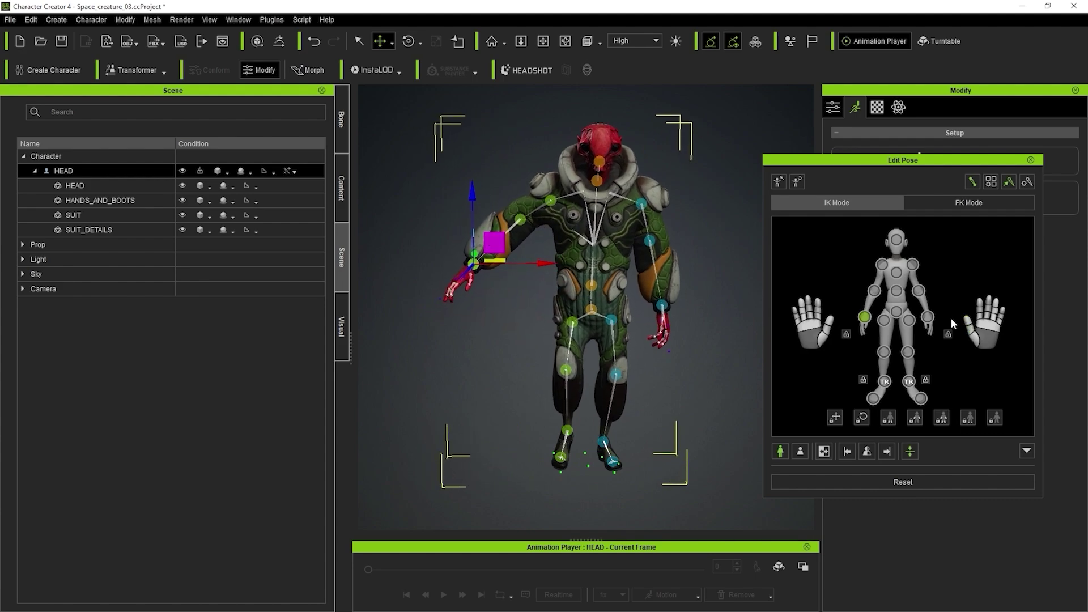
{"action": "left_click", "coordinate": [927, 316]}
{"action": "left_click_drag", "start_coordinate": [664, 304], "coordinate": [711, 279]}
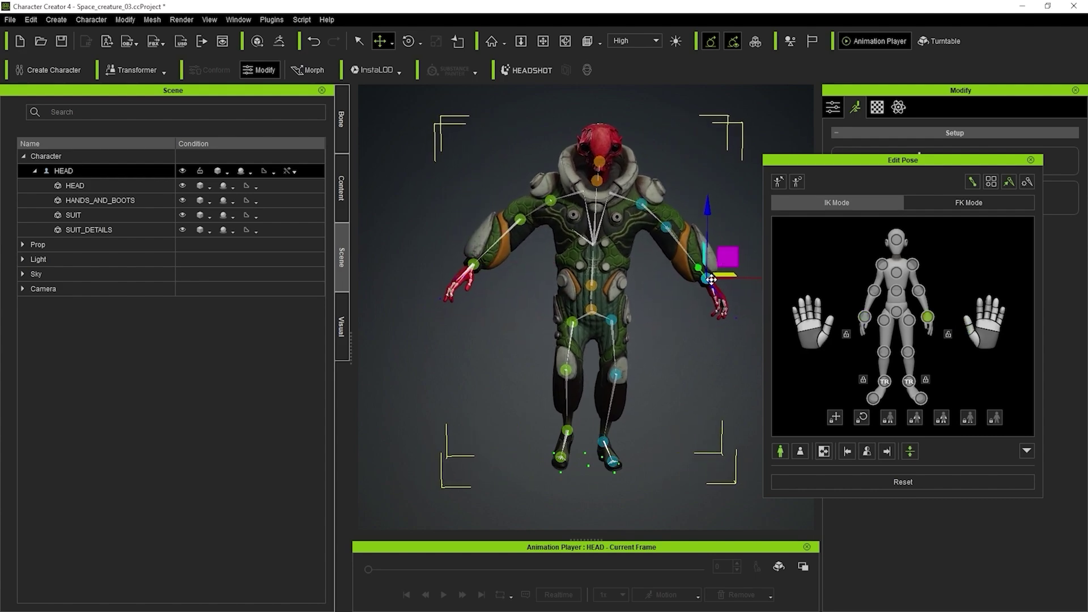
- Move the character's right foot forward and check the stepping pose from the front
{"action": "left_click", "coordinate": [889, 384]}
{"action": "key", "text": "w"}
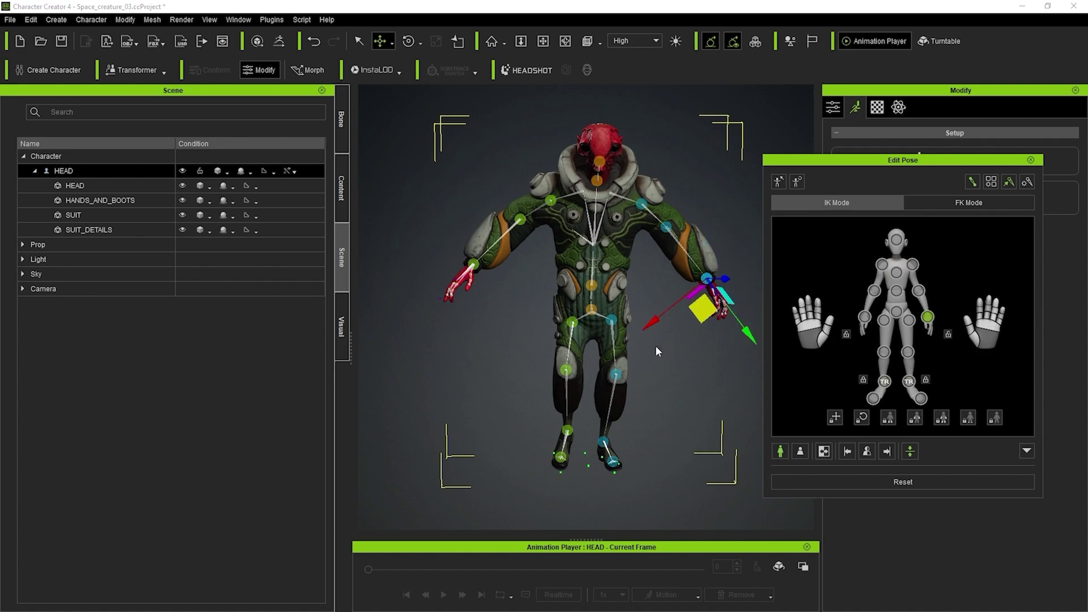
{"action": "left_click", "coordinate": [887, 384]}
{"action": "left_click_drag", "start_coordinate": [533, 346], "coordinate": [426, 340], "text": "alt"}
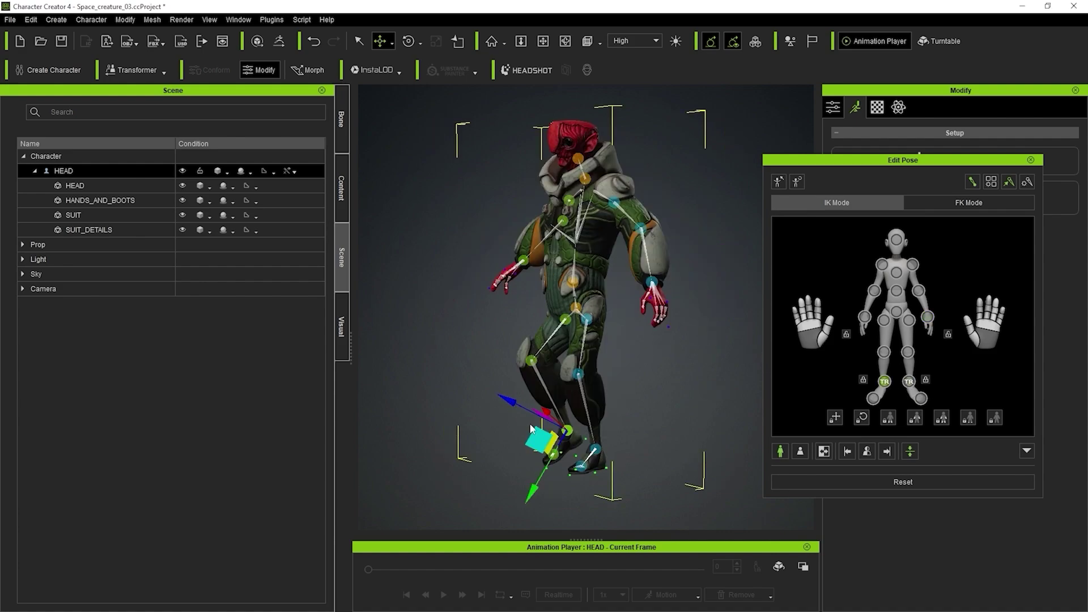
{"action": "left_click_drag", "start_coordinate": [536, 436], "coordinate": [481, 431]}
{"action": "left_click_drag", "start_coordinate": [544, 421], "coordinate": [668, 418], "text": "alt"}
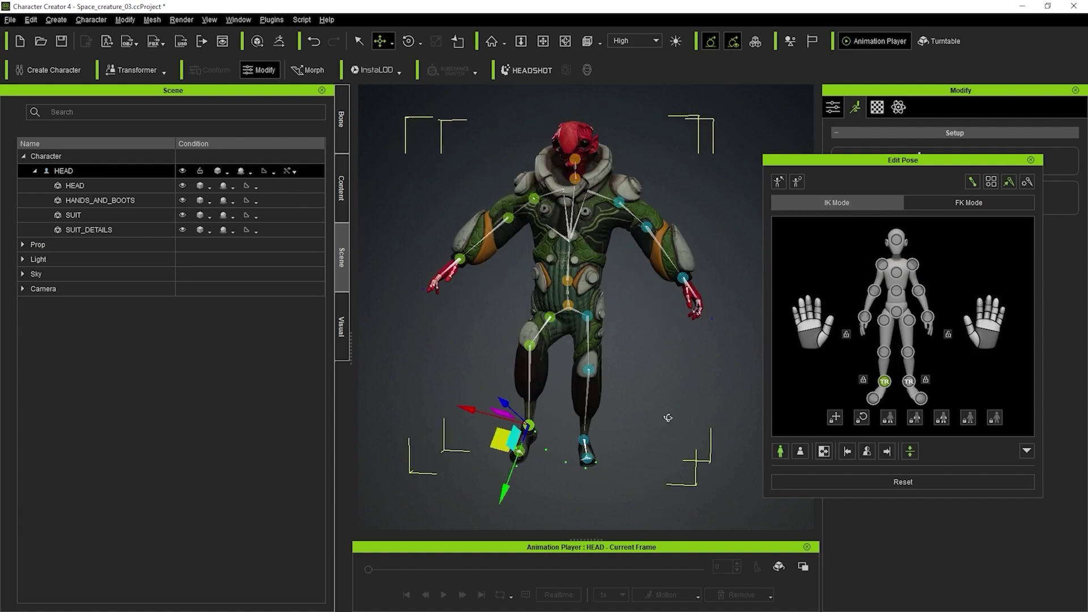
{"action": "right_click_drag", "start_coordinate": [668, 418], "coordinate": [720, 334]}
- Rotate the character's head to turn it sideways
{"action": "left_click", "coordinate": [899, 244]}
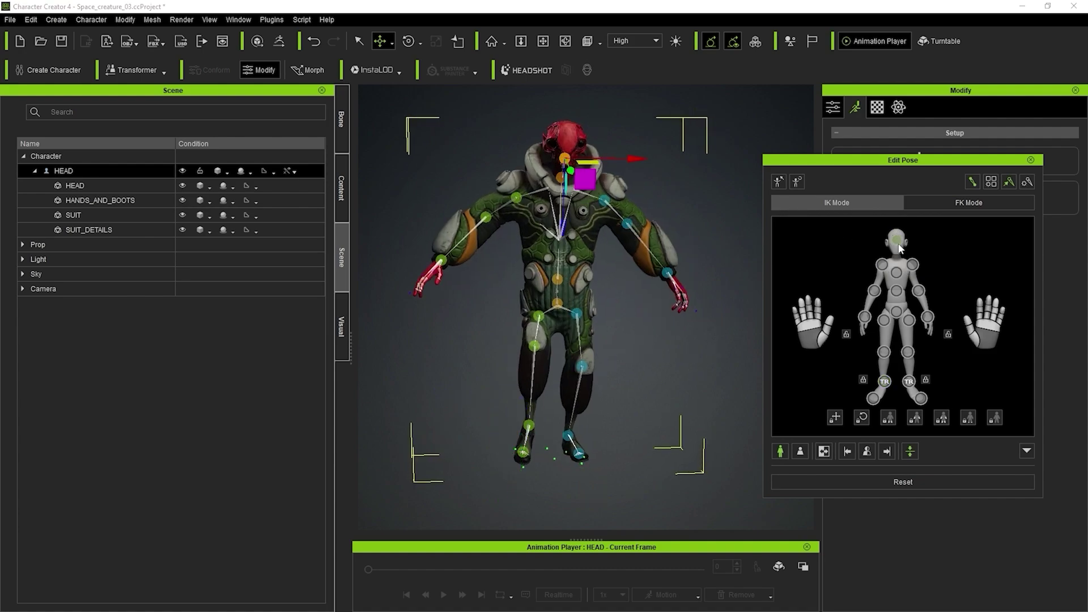
{"action": "key", "text": "e"}
{"action": "left_click_drag", "start_coordinate": [583, 149], "coordinate": [614, 151]}
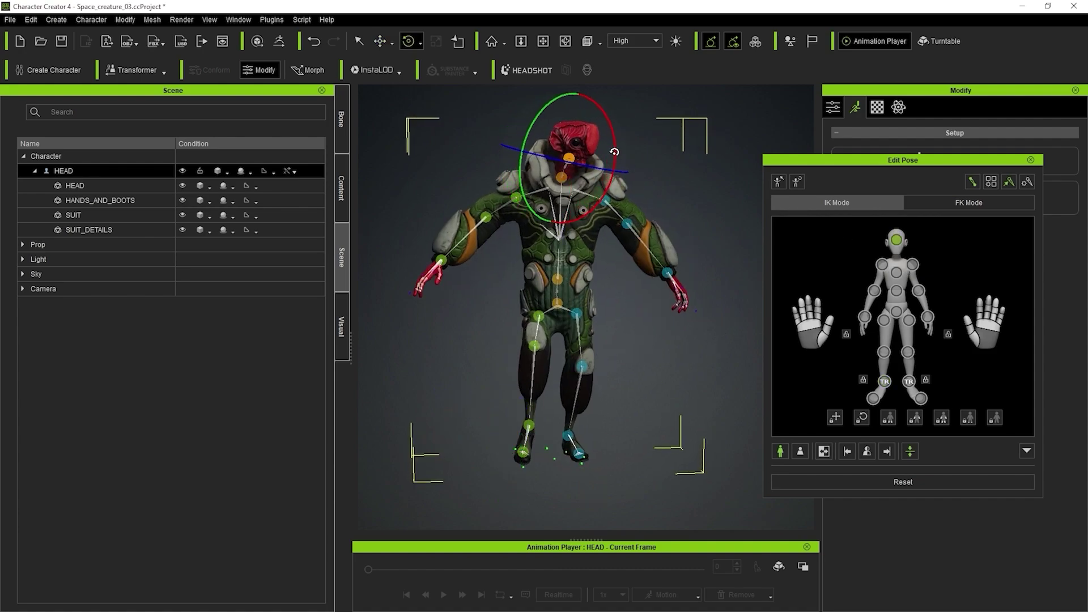
- Refine the rotation of the character's turned head, and finish editing the pose
{"action": "right_click_drag", "start_coordinate": [602, 198], "coordinate": [574, 294]}
{"action": "scroll", "coordinate": [574, 293], "scroll_direction": "up", "scroll_amount": 5}
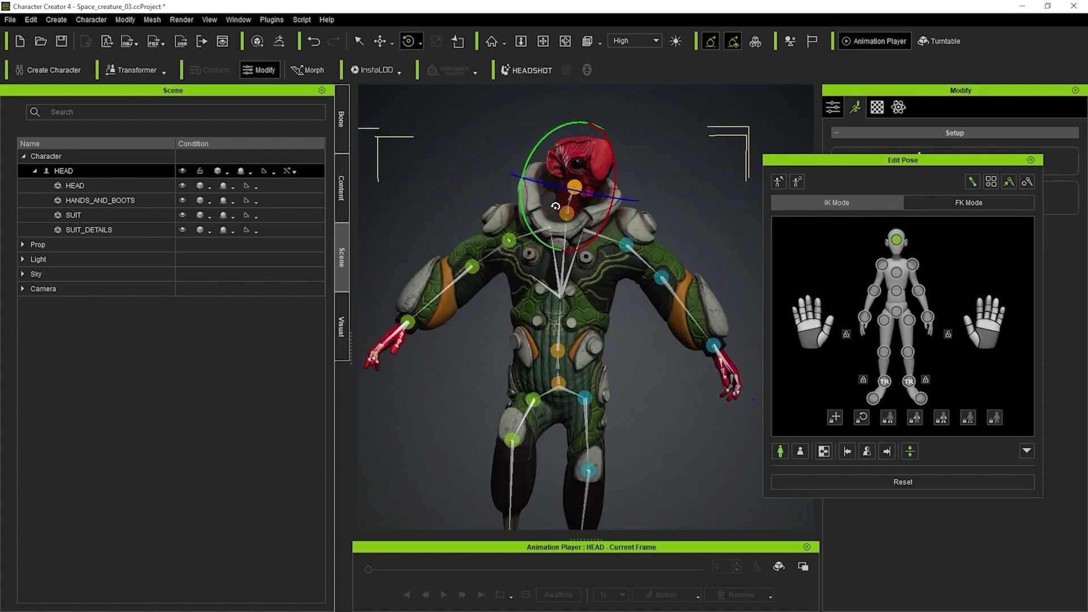
{"action": "left_click_drag", "start_coordinate": [555, 206], "coordinate": [520, 200]}
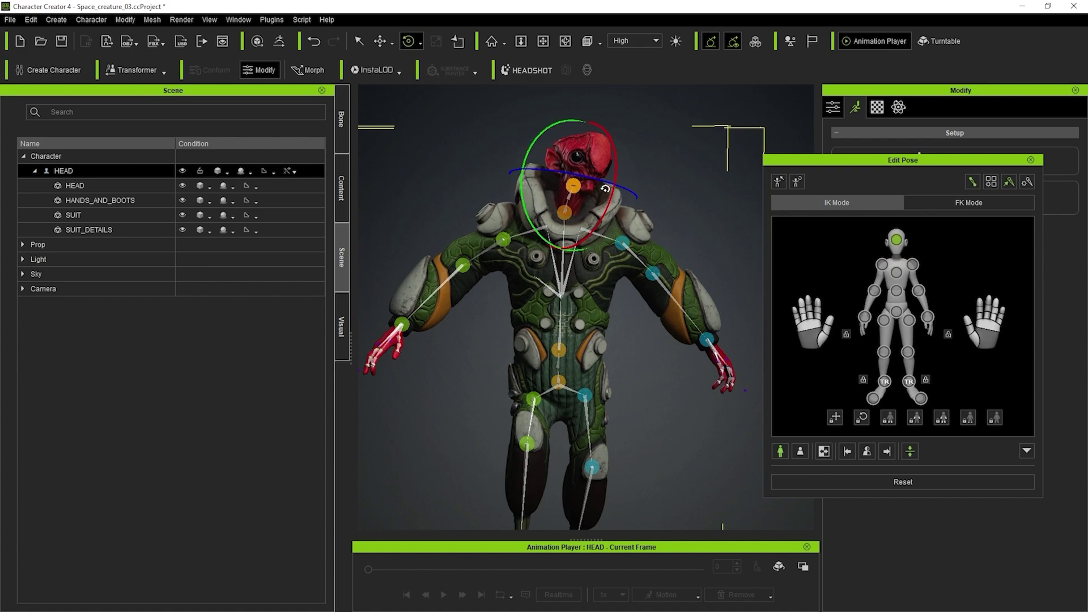
{"action": "left_click", "coordinate": [1031, 161]}
{"action": "right_click_drag", "start_coordinate": [774, 223], "coordinate": [744, 303], "text": "alt"}
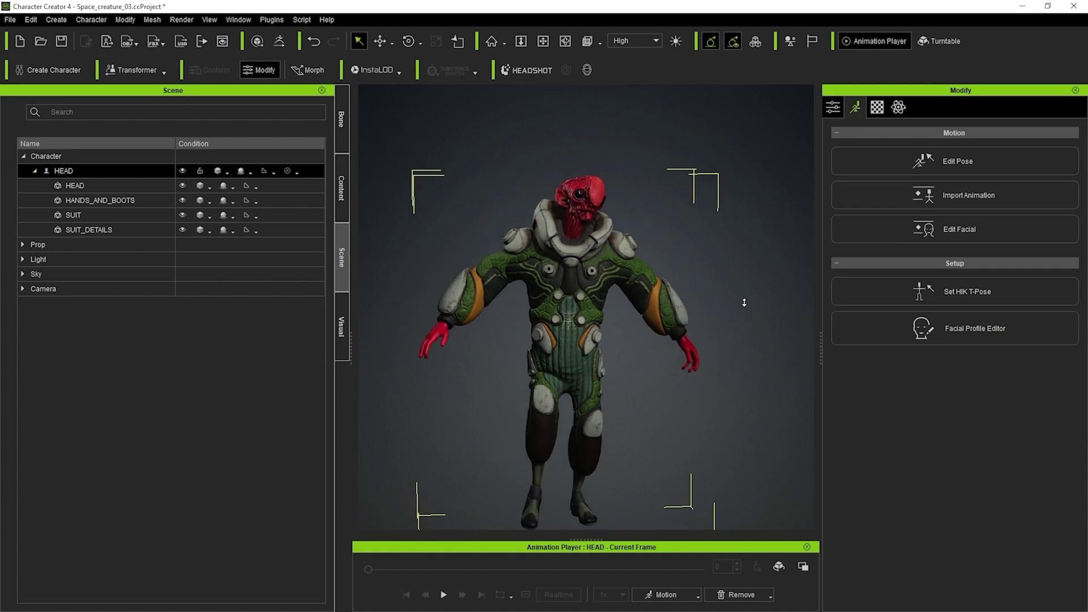
- Send the HEAD, HANDS_AND_BOOTS, SUIT and SUIT_DETAILS meshes in their stepping pose to ZBrush through GoZ with the Relink template
{"action": "left_click", "coordinate": [130, 189]}
{"action": "left_click", "coordinate": [122, 201], "text": "ctrl"}
{"action": "left_click", "coordinate": [113, 229], "text": "ctrl"}
{"action": "left_click", "coordinate": [114, 215], "text": "ctrl"}
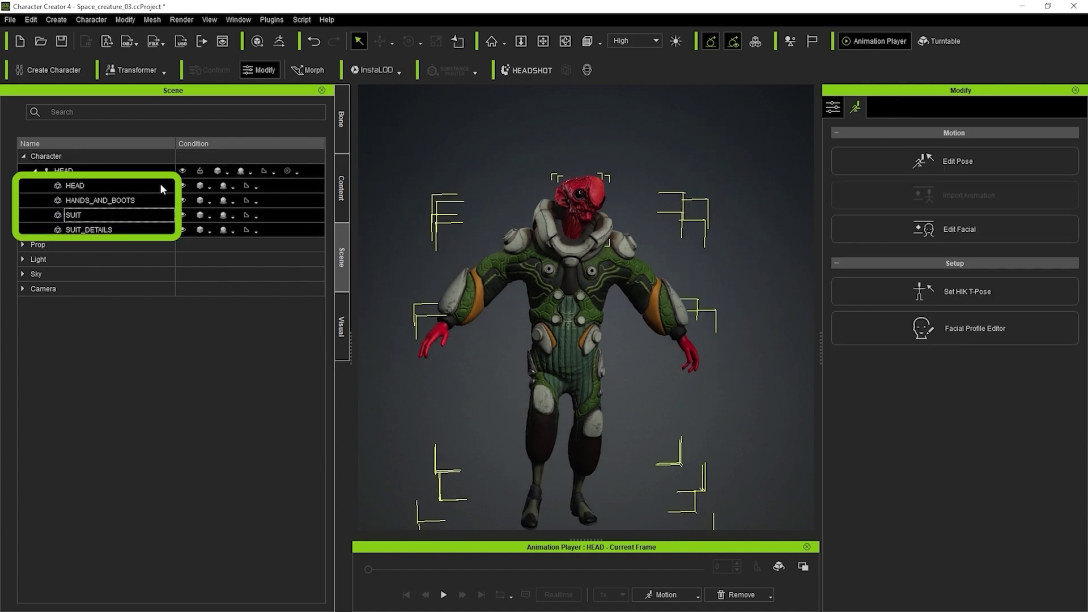
{"action": "left_click", "coordinate": [279, 42]}
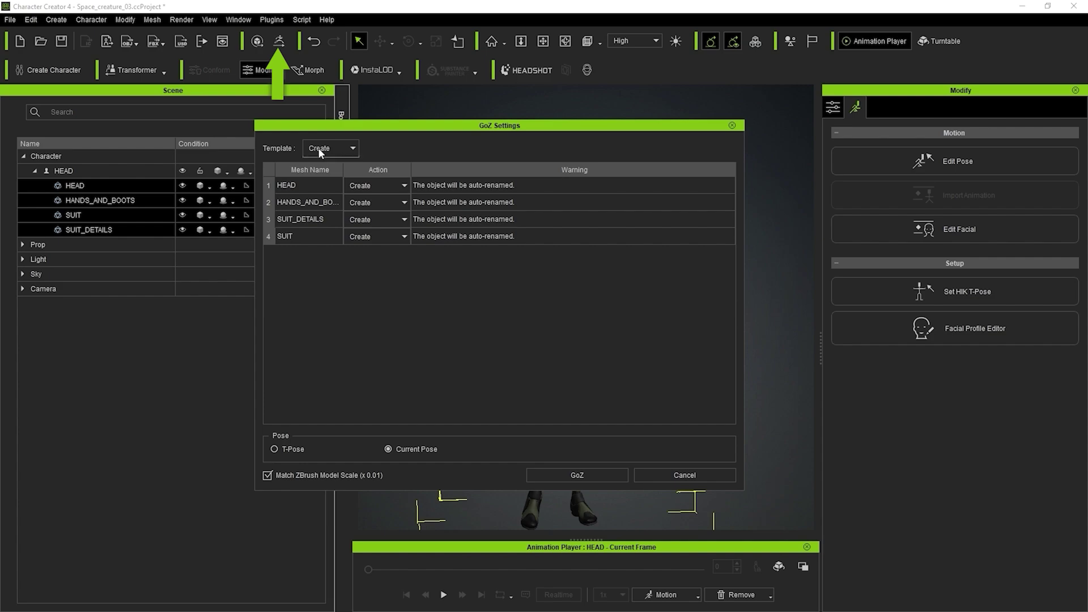
{"action": "left_click", "coordinate": [318, 148]}
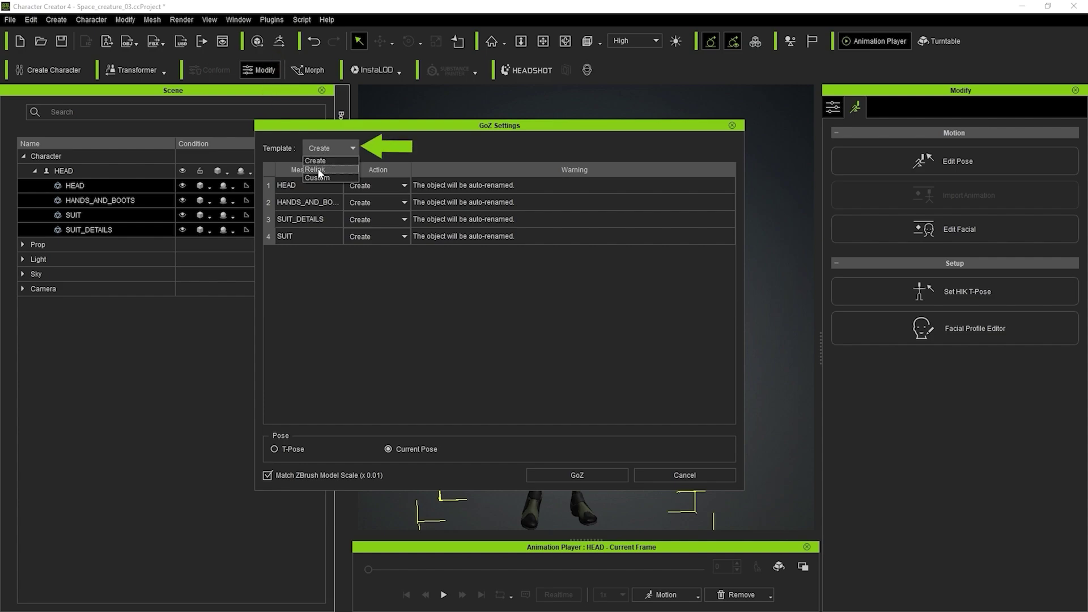
{"action": "left_click", "coordinate": [315, 168]}
{"action": "left_click", "coordinate": [577, 475]}
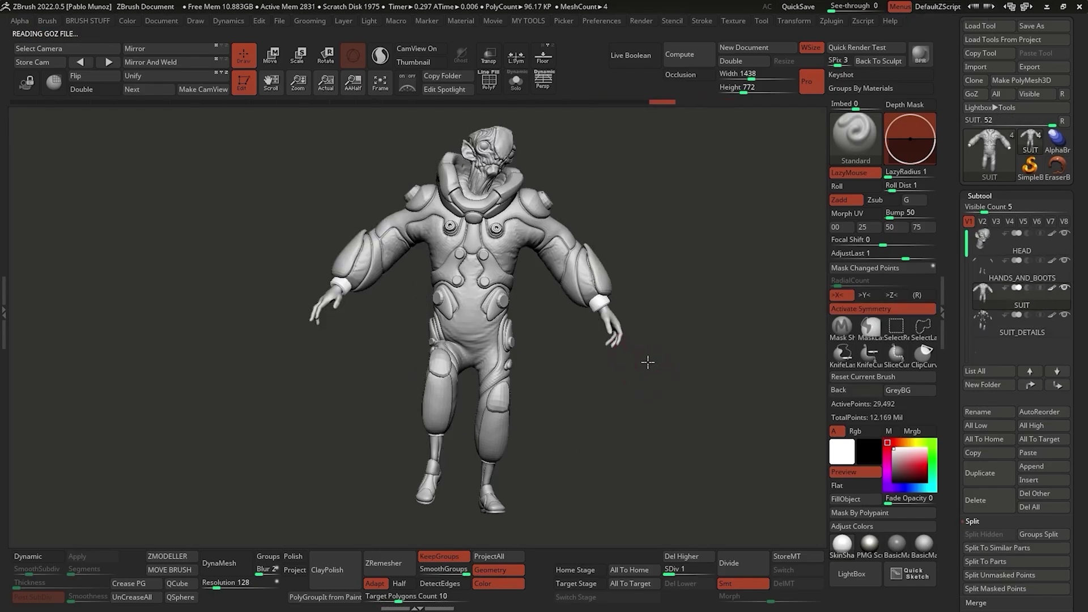
- Examine the stepping pose on the ZBrush model from the front, side and back, including the head and collar up close
{"action": "left_click_drag", "start_coordinate": [647, 362], "coordinate": [616, 293]}
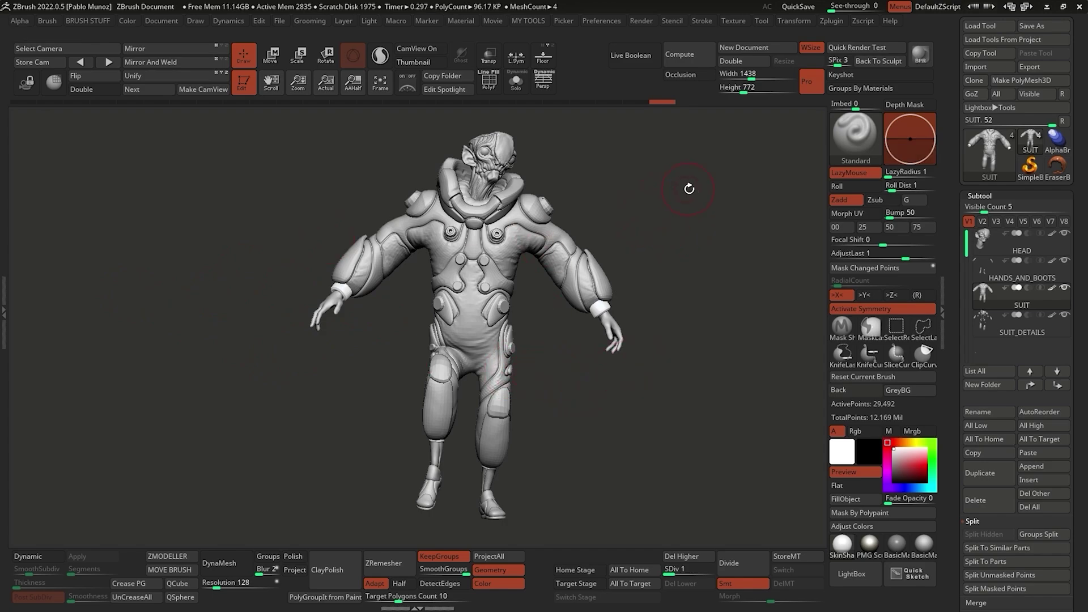
{"action": "left_click", "coordinate": [832, 21]}
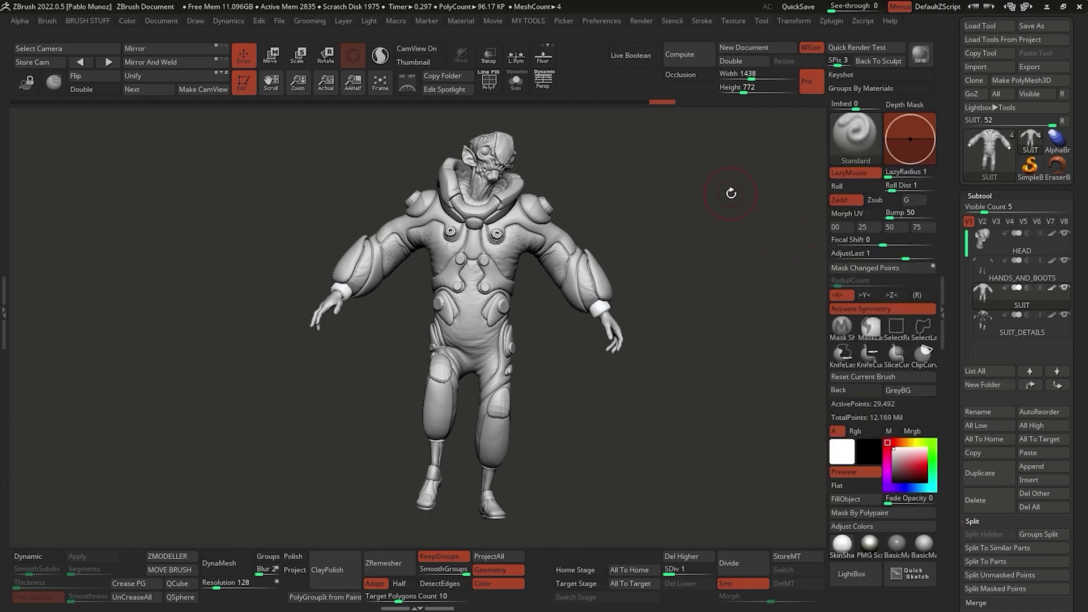
{"action": "right_click_drag", "start_coordinate": [488, 156], "coordinate": [486, 220], "text": "ctrl"}
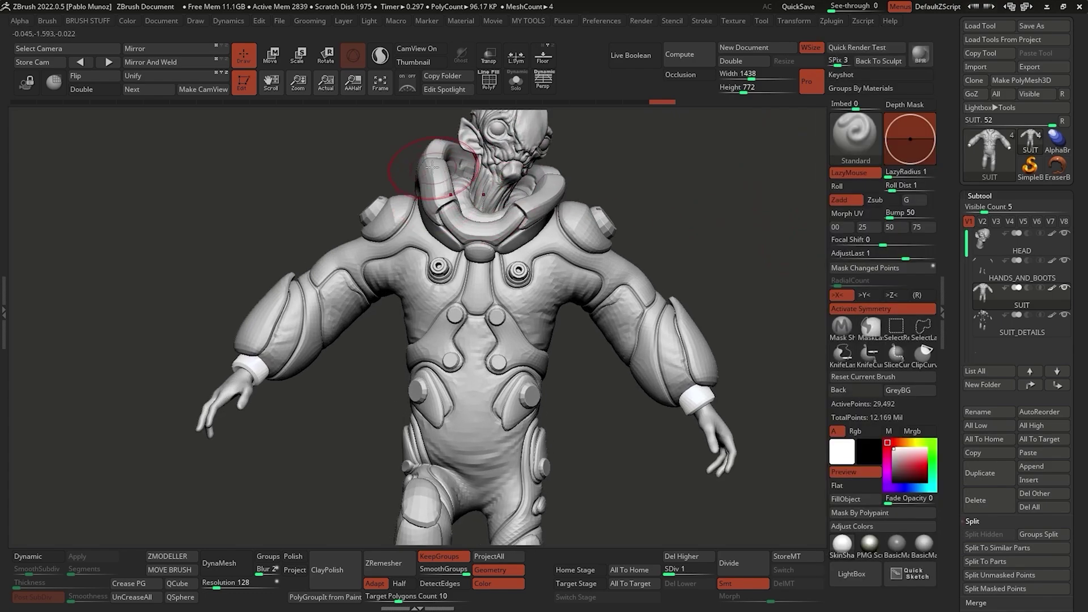
{"action": "right_click_drag", "start_coordinate": [567, 199], "coordinate": [481, 195]}
{"action": "right_click_drag", "start_coordinate": [561, 220], "coordinate": [487, 212]}
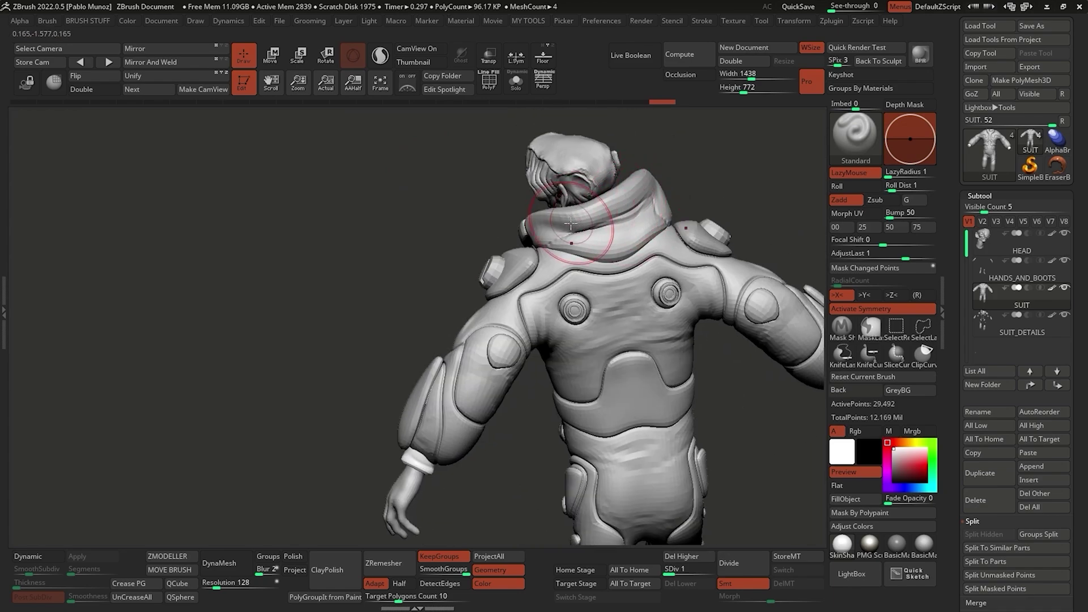
{"action": "right_click_drag", "start_coordinate": [560, 210], "coordinate": [696, 211]}
{"action": "mouse_move", "coordinate": [629, 271]}
{"action": "right_mouse_down", "text": "ctrl"}
{"action": "mouse_move", "coordinate": [715, 206]}
{"action": "mouse_move", "coordinate": [646, 182]}
{"action": "right_mouse_up", "text": "ctrl"}
{"action": "right_click_drag", "start_coordinate": [675, 219], "coordinate": [668, 206]}
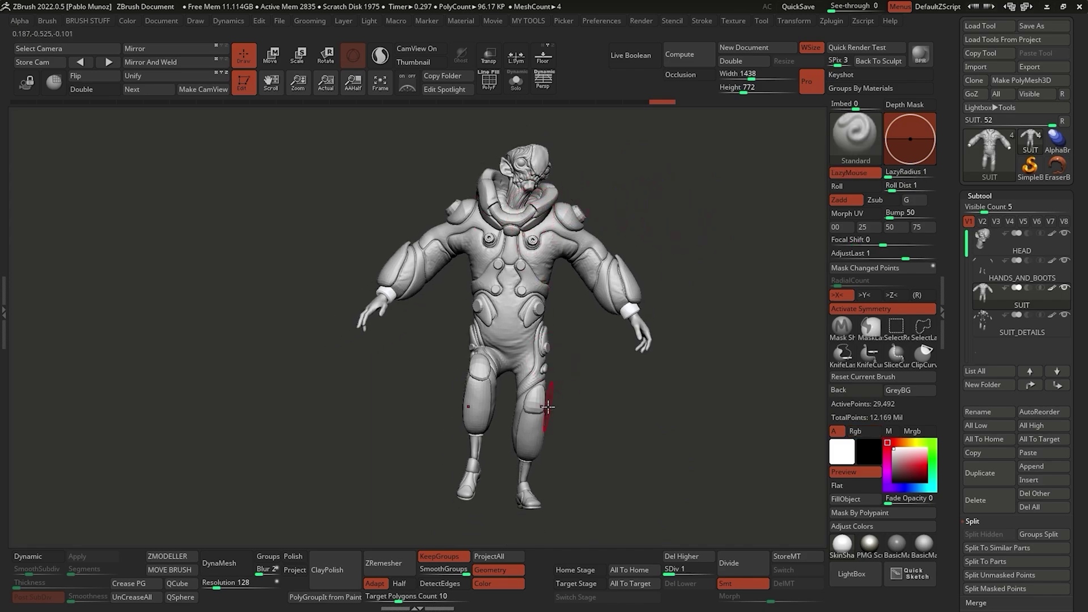
{"action": "mouse_move", "coordinate": [592, 389]}
{"action": "right_mouse_down"}
{"action": "mouse_move", "coordinate": [708, 383]}
{"action": "mouse_move", "coordinate": [549, 390]}
{"action": "right_mouse_up"}
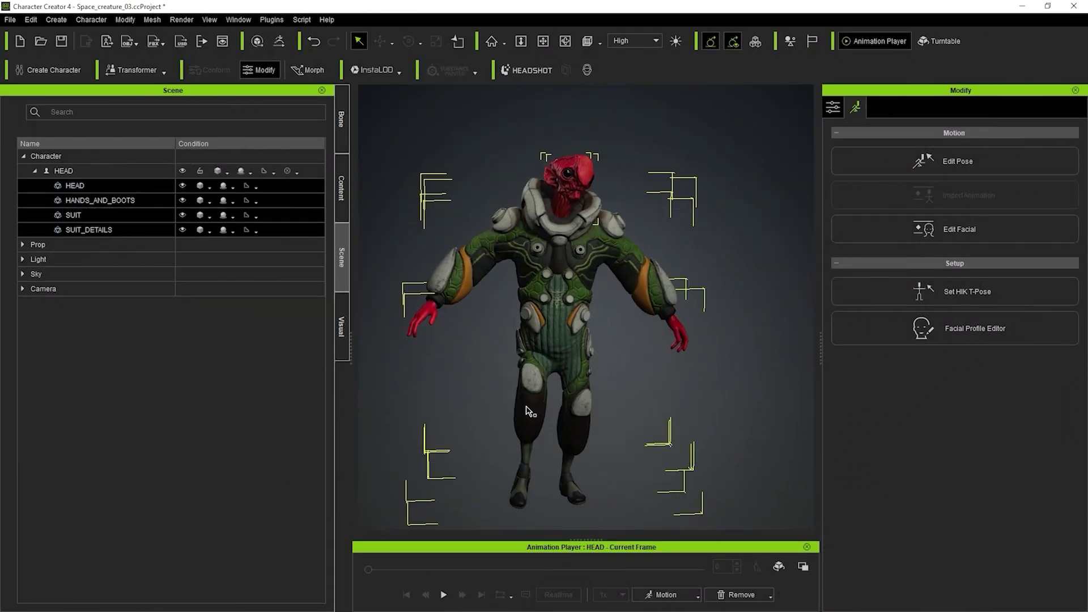
- Back in Character Creator, restore the character's bind pose
{"action": "left_click", "coordinate": [740, 136]}
{"action": "right_click_drag", "start_coordinate": [692, 220], "coordinate": [934, 246]}
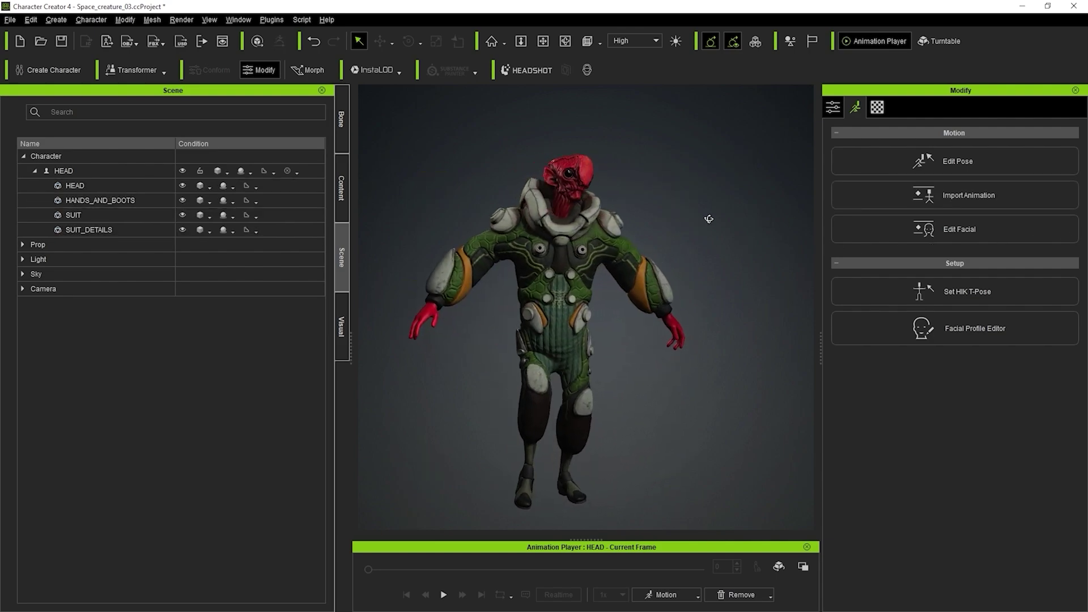
{"action": "middle_click_drag", "start_coordinate": [717, 343], "coordinate": [725, 313]}
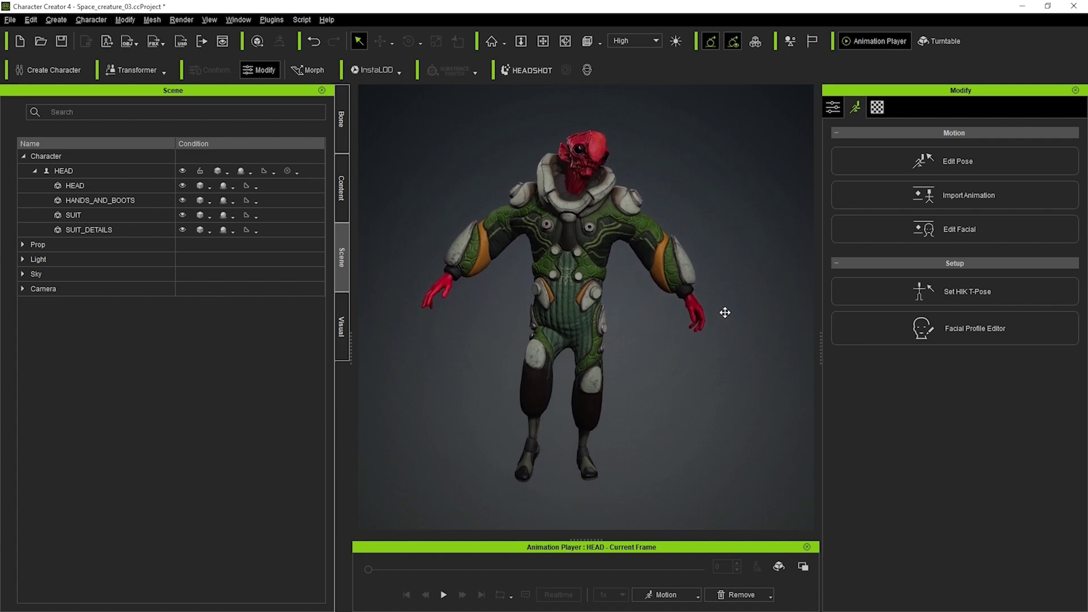
{"action": "left_click", "coordinate": [770, 597]}
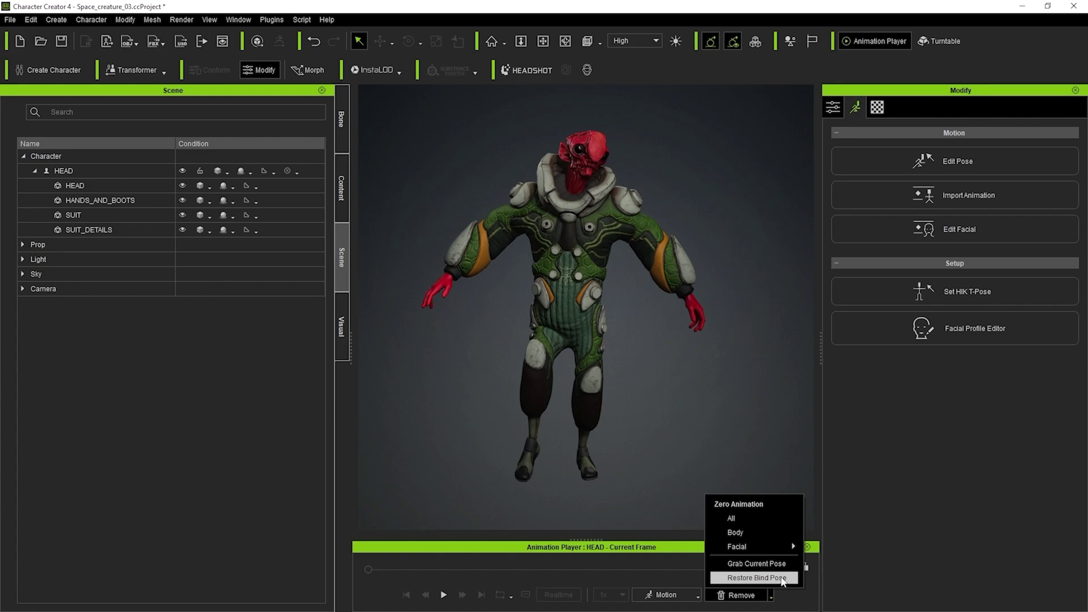
{"action": "left_click", "coordinate": [759, 577]}
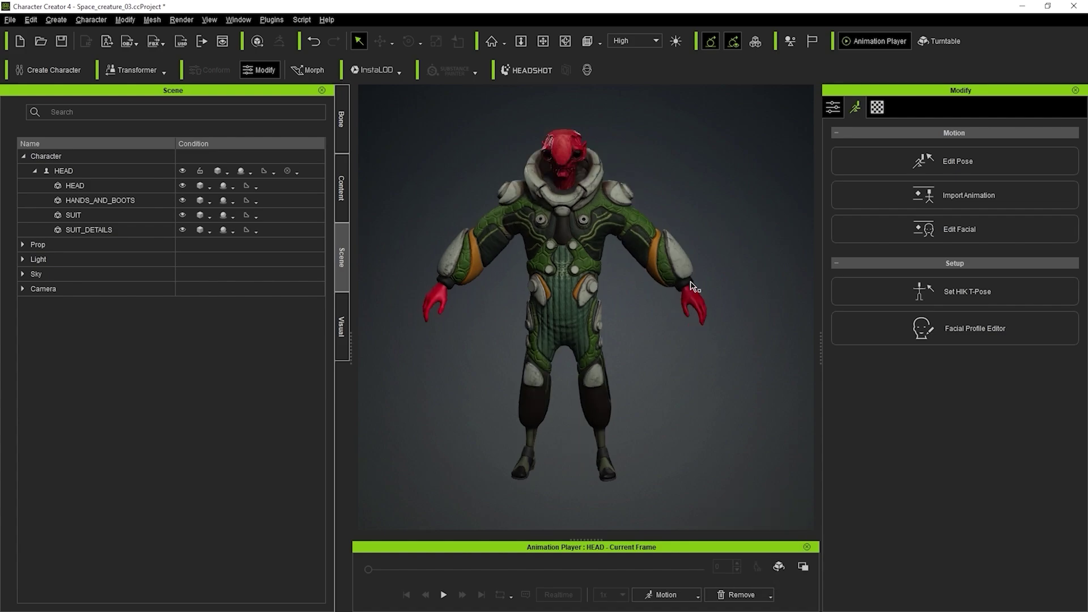
{"action": "mouse_move", "coordinate": [703, 232]}
{"action": "right_mouse_down"}
{"action": "mouse_move", "coordinate": [242, 221]}
{"action": "mouse_move", "coordinate": [711, 224]}
{"action": "right_mouse_up"}
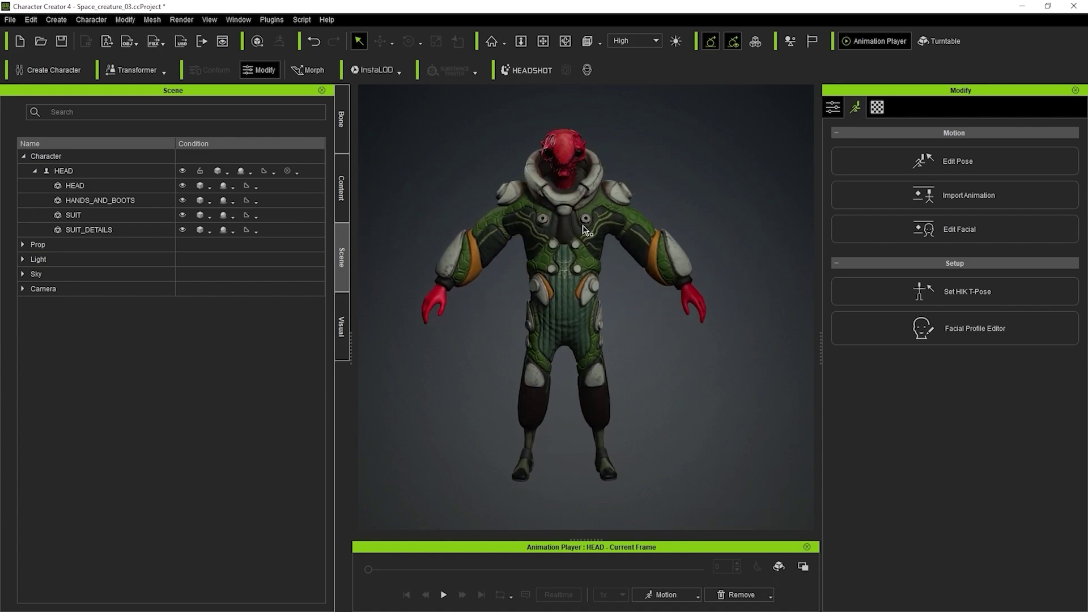
- Relink the HEAD, HANDS_AND_BOOTS, SUIT and SUIT_DETAILS meshes to ZBrush through GoZ in the bind pose, and check the model there
{"action": "left_click", "coordinate": [75, 186]}
{"action": "left_click", "coordinate": [101, 201], "text": "ctrl"}
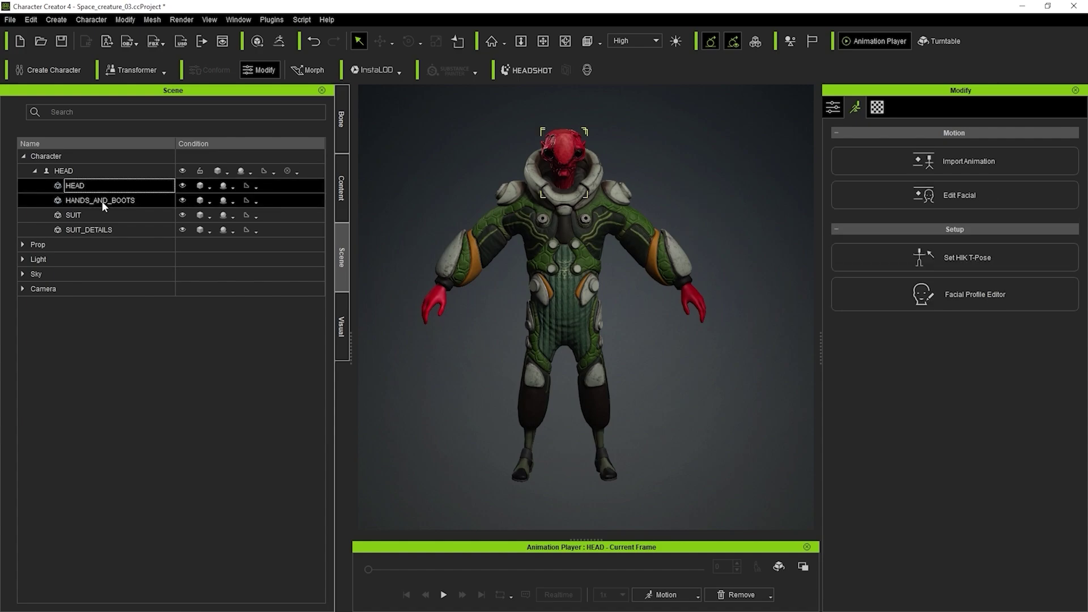
{"action": "left_click", "coordinate": [103, 230], "text": "ctrl"}
{"action": "left_click", "coordinate": [103, 217], "text": "ctrl"}
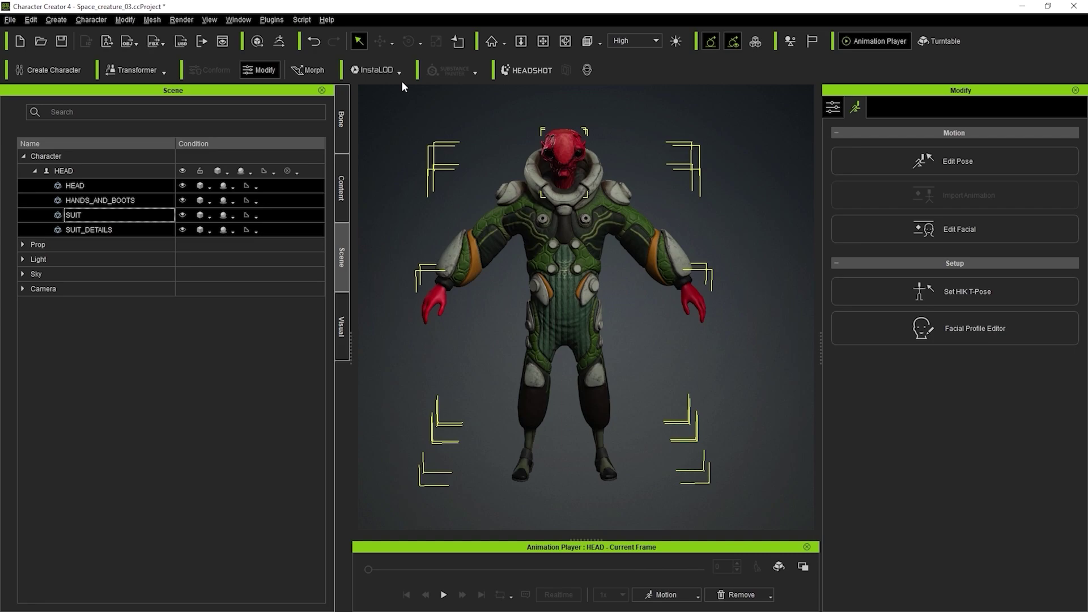
{"action": "left_click", "coordinate": [280, 41]}
{"action": "left_click", "coordinate": [321, 149]}
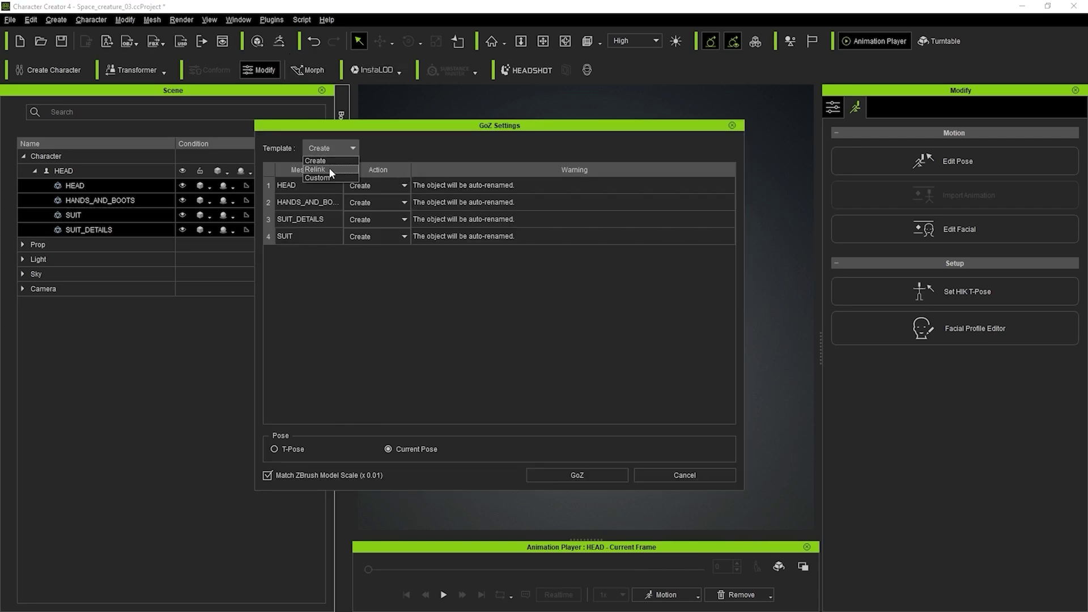
{"action": "left_click", "coordinate": [328, 169]}
{"action": "left_click", "coordinate": [577, 475]}
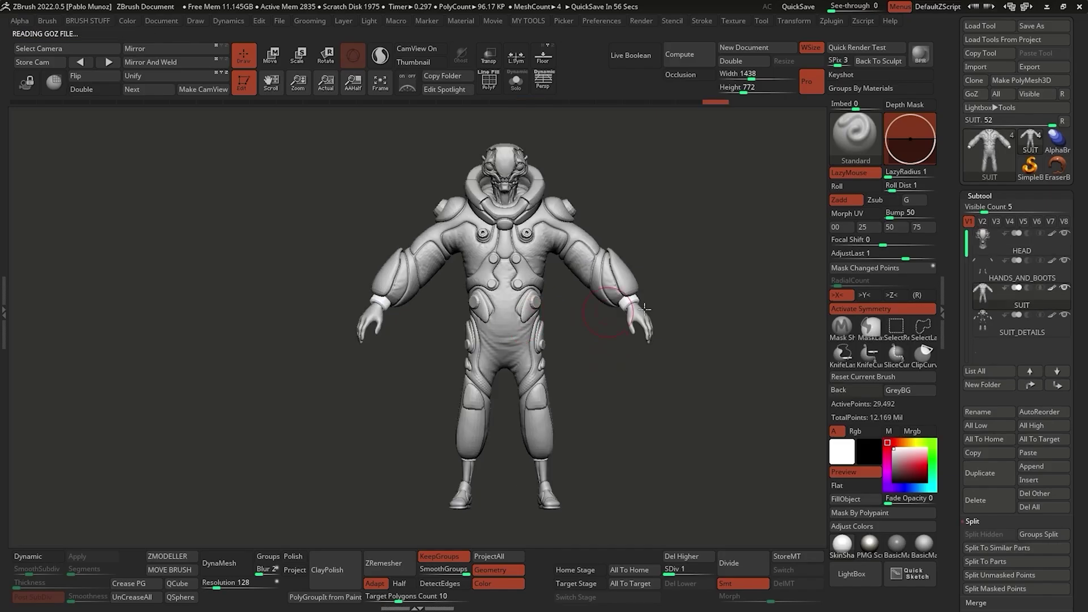
{"action": "left_click_drag", "start_coordinate": [715, 270], "coordinate": [668, 189]}
- Switch back to Character Creator, enter pose editing and rotate the head sideways to check how it sits inside the collar
{"action": "key", "text": "alt+Tab"}
{"action": "key", "text": "alt+Tab"}
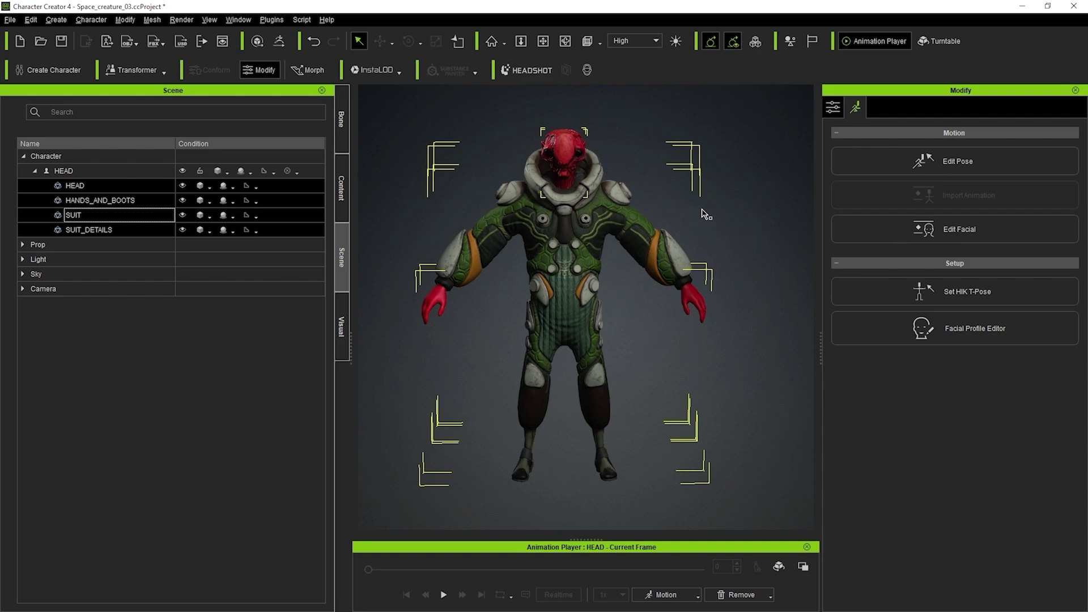
{"action": "left_click", "coordinate": [673, 204]}
{"action": "middle_click_drag", "start_coordinate": [672, 189], "coordinate": [671, 208]}
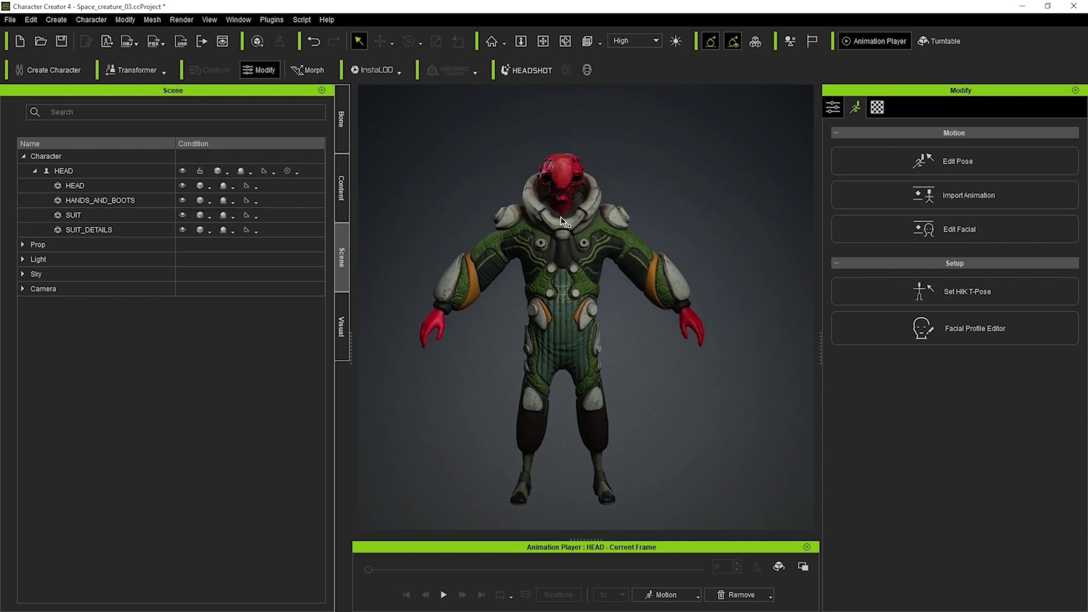
{"action": "scroll", "coordinate": [568, 216], "scroll_direction": "up", "scroll_amount": 2}
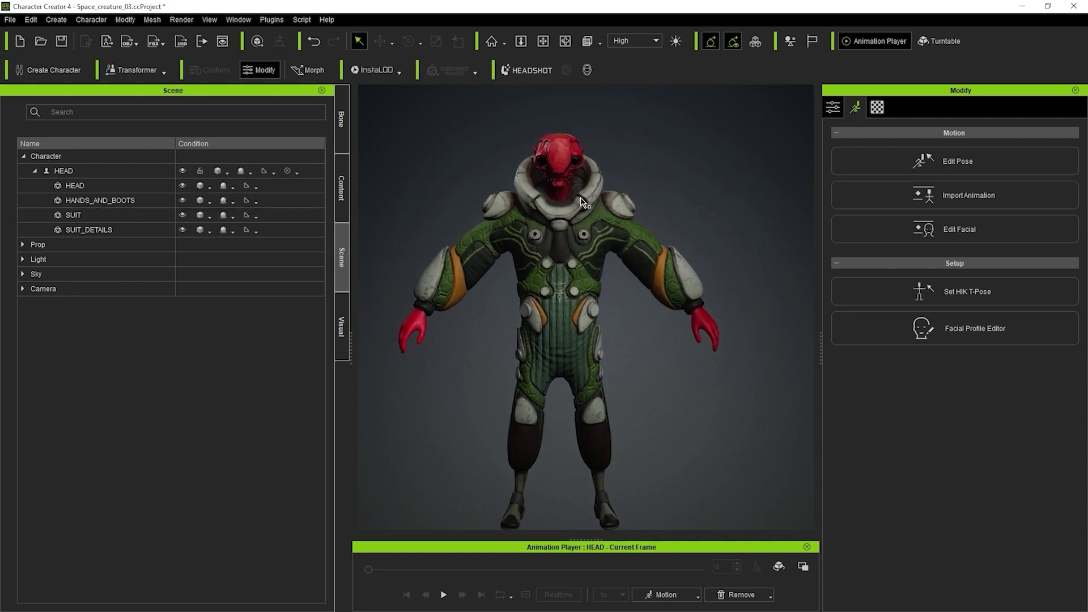
{"action": "scroll", "coordinate": [584, 202], "scroll_direction": "up", "scroll_amount": 2}
{"action": "middle_click_drag", "start_coordinate": [584, 173], "coordinate": [590, 222]}
{"action": "scroll", "coordinate": [588, 221], "scroll_direction": "up", "scroll_amount": 2}
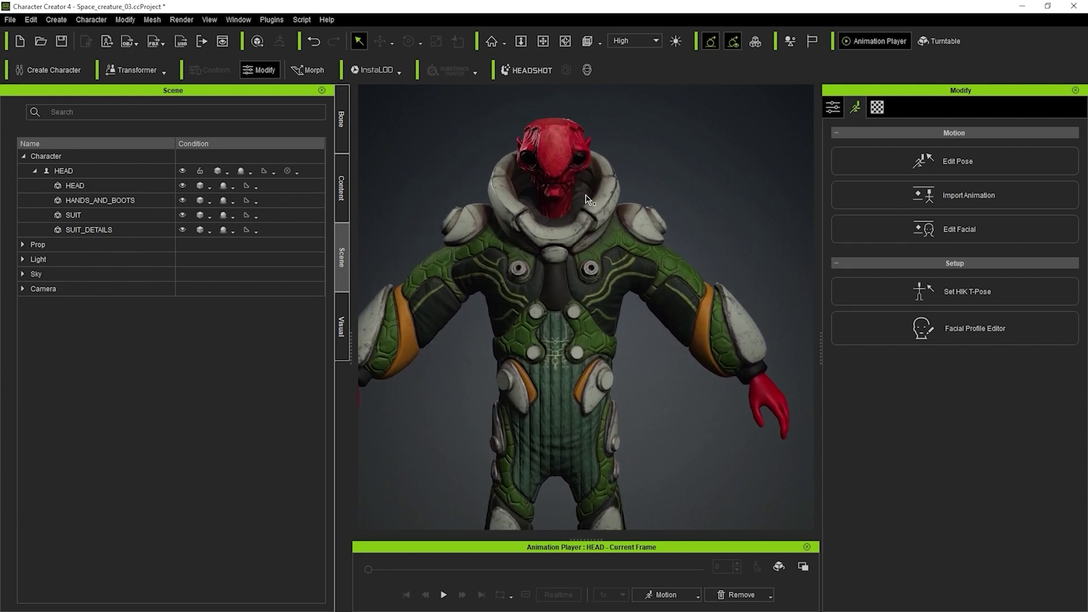
{"action": "middle_click_drag", "start_coordinate": [541, 169], "coordinate": [560, 221]}
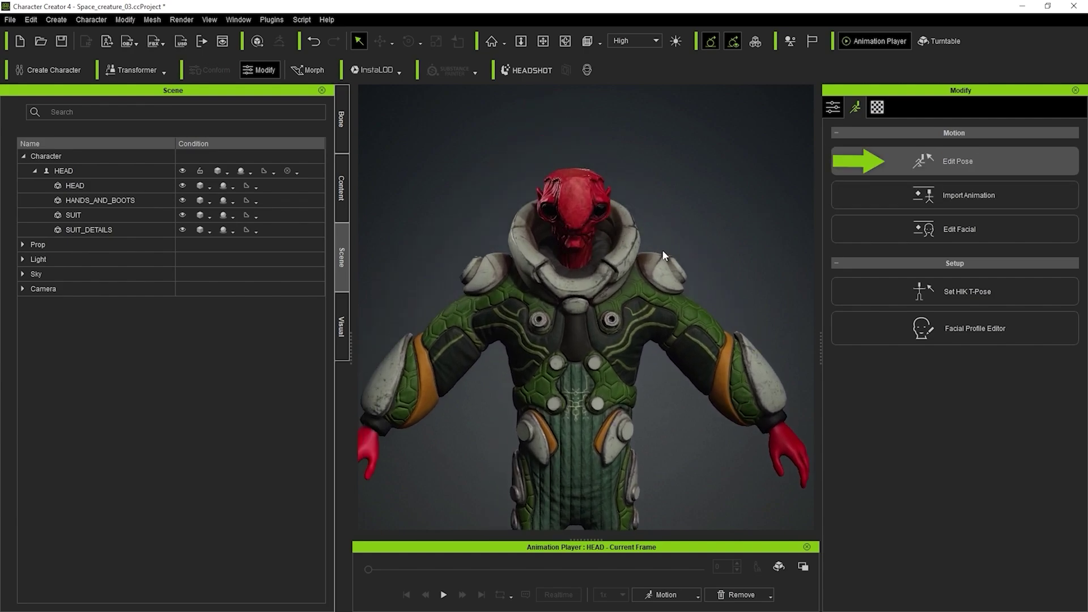
{"action": "left_click", "coordinate": [896, 239]}
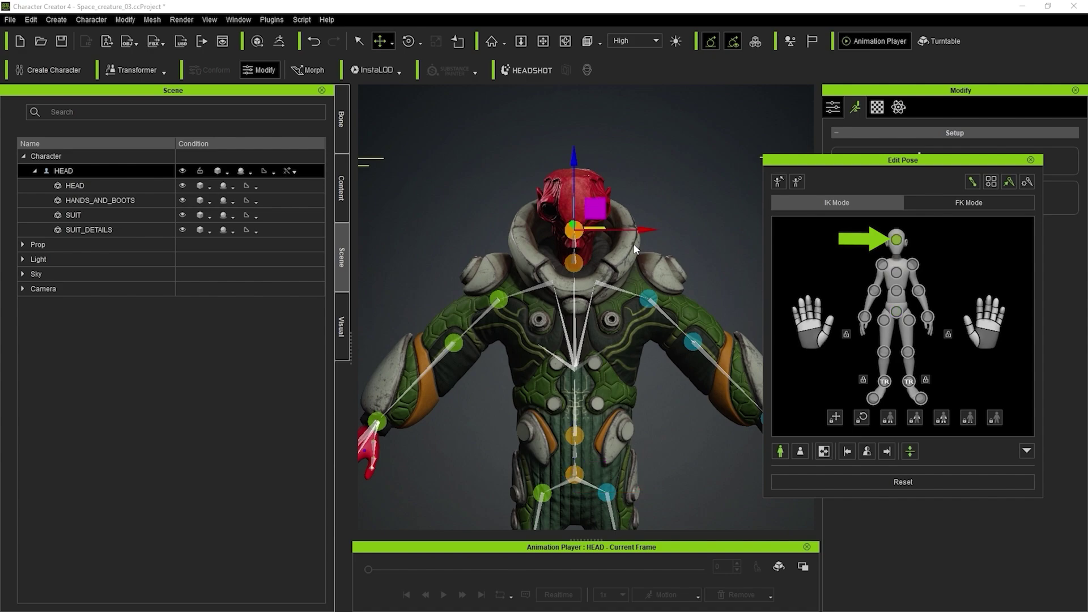
{"action": "key", "text": "e"}
{"action": "left_click_drag", "start_coordinate": [607, 225], "coordinate": [615, 223]}
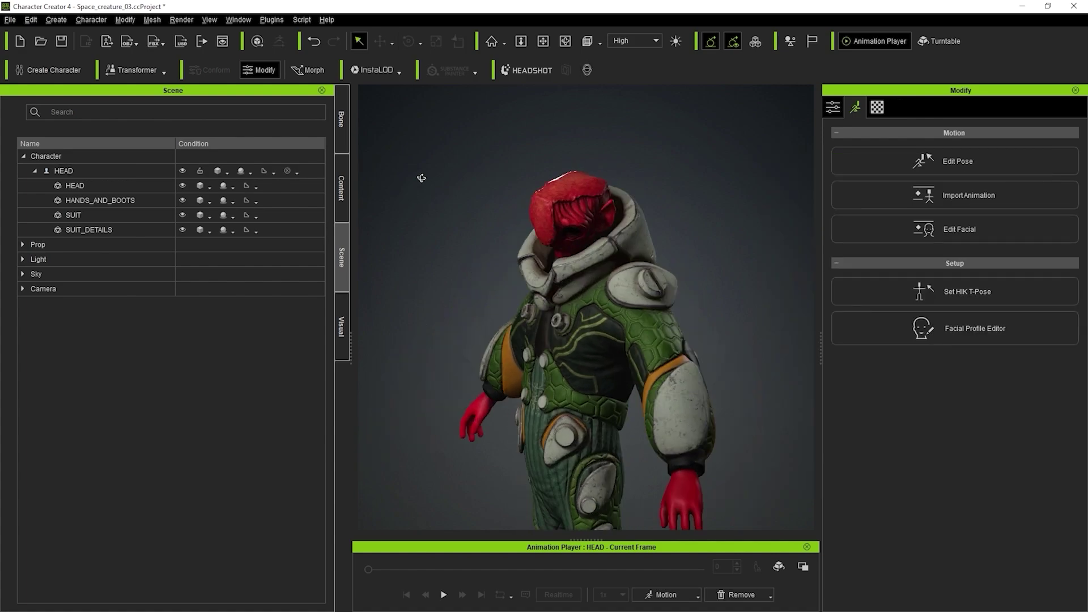
{"action": "right_click_drag", "start_coordinate": [417, 177], "coordinate": [664, 245]}
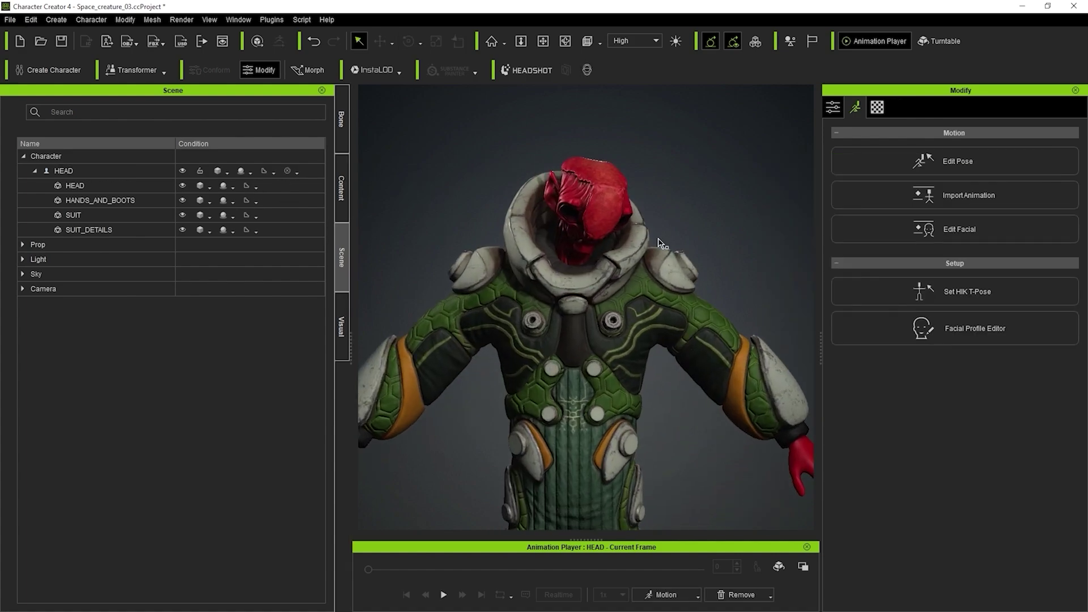
{"action": "middle_click_drag", "start_coordinate": [664, 245], "coordinate": [656, 242]}
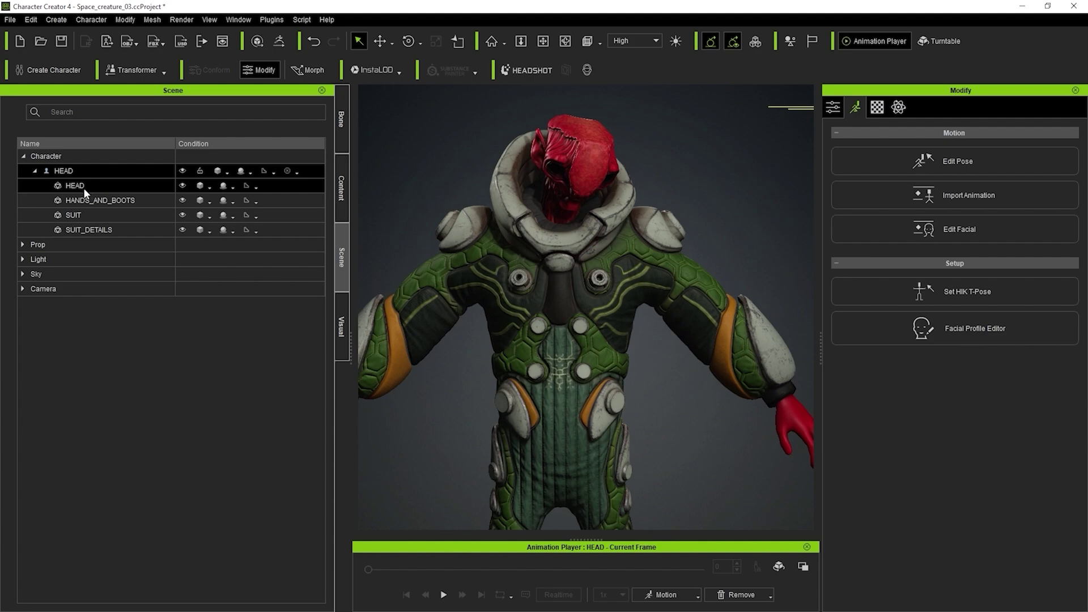
- Examine SUIT_DETAILS on its own by temporarily hiding the SUIT, HANDS_AND_BOOTS and HEAD meshes, and leave SUIT_DETAILS selected
{"action": "left_click", "coordinate": [83, 228]}
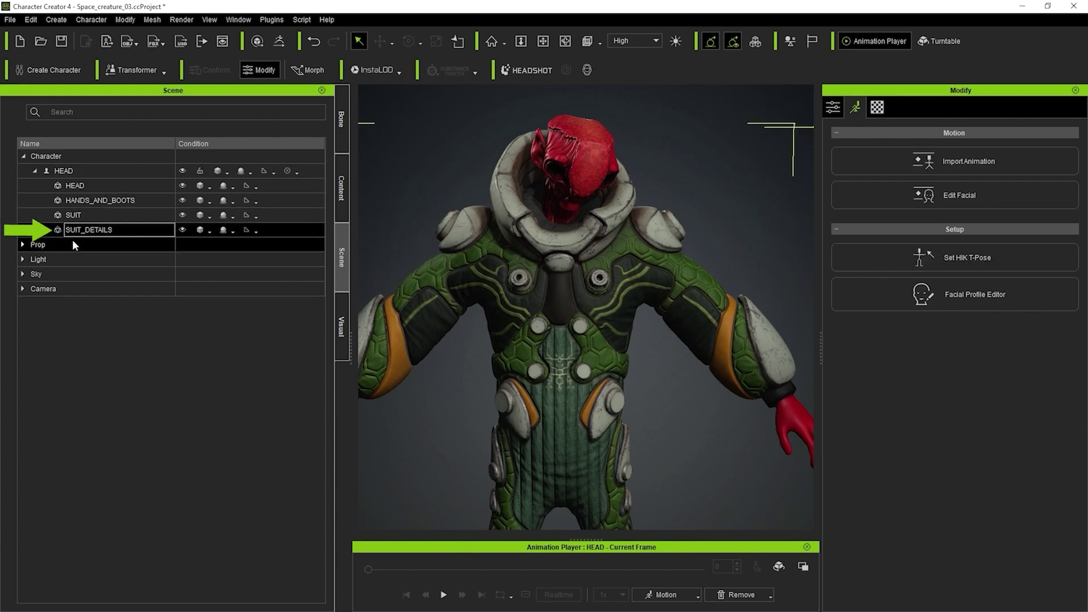
{"action": "left_click", "coordinate": [142, 214]}
{"action": "left_click", "coordinate": [182, 214]}
{"action": "left_click", "coordinate": [182, 200]}
{"action": "left_click", "coordinate": [183, 186]}
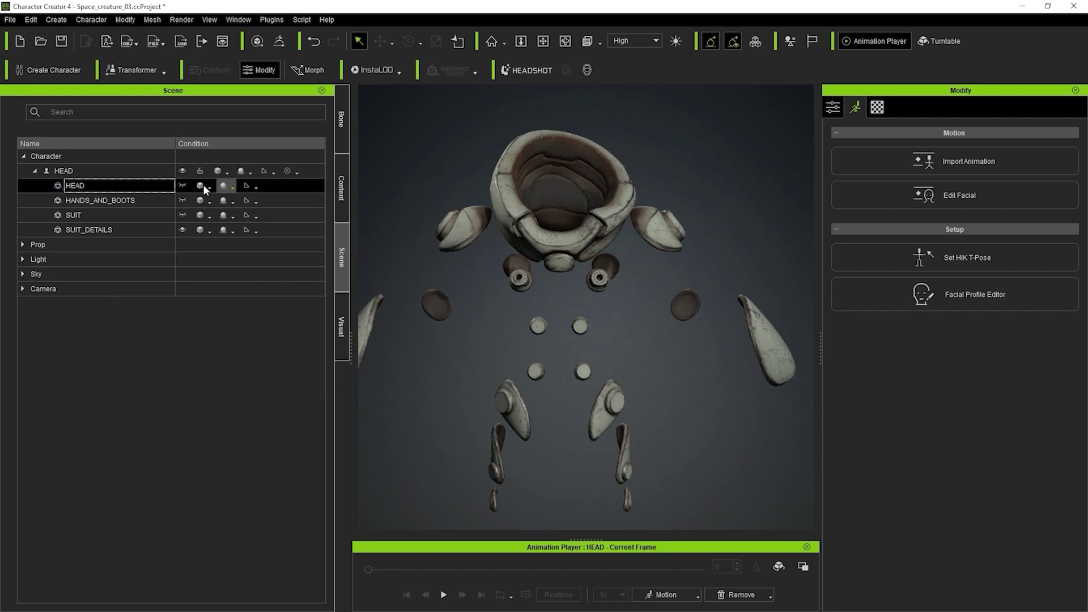
{"action": "left_click", "coordinate": [182, 185]}
{"action": "left_click", "coordinate": [182, 200]}
{"action": "left_click", "coordinate": [182, 215]}
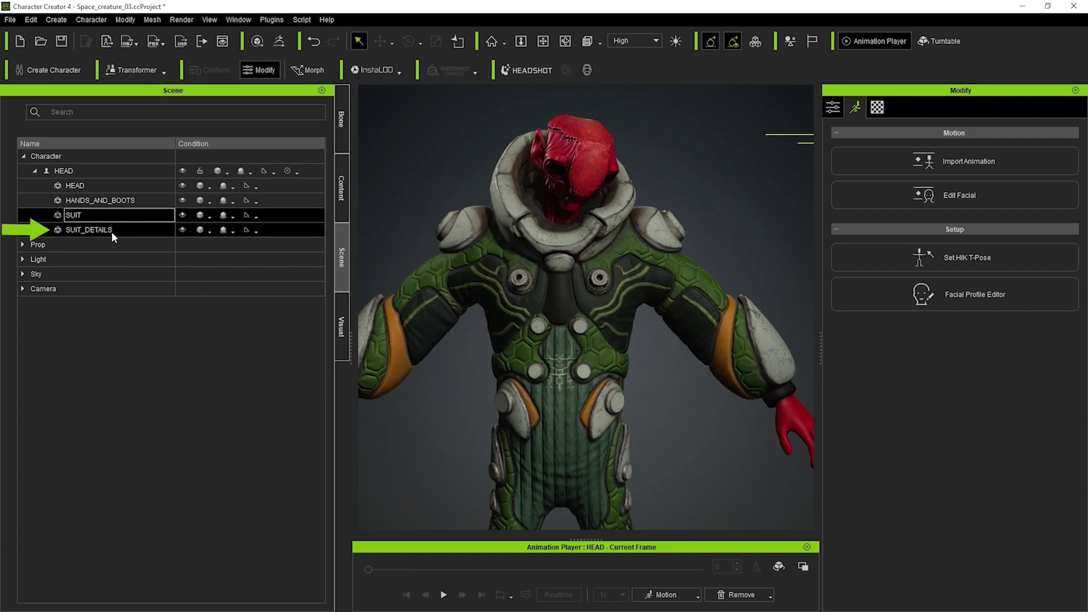
{"action": "left_click", "coordinate": [77, 229]}
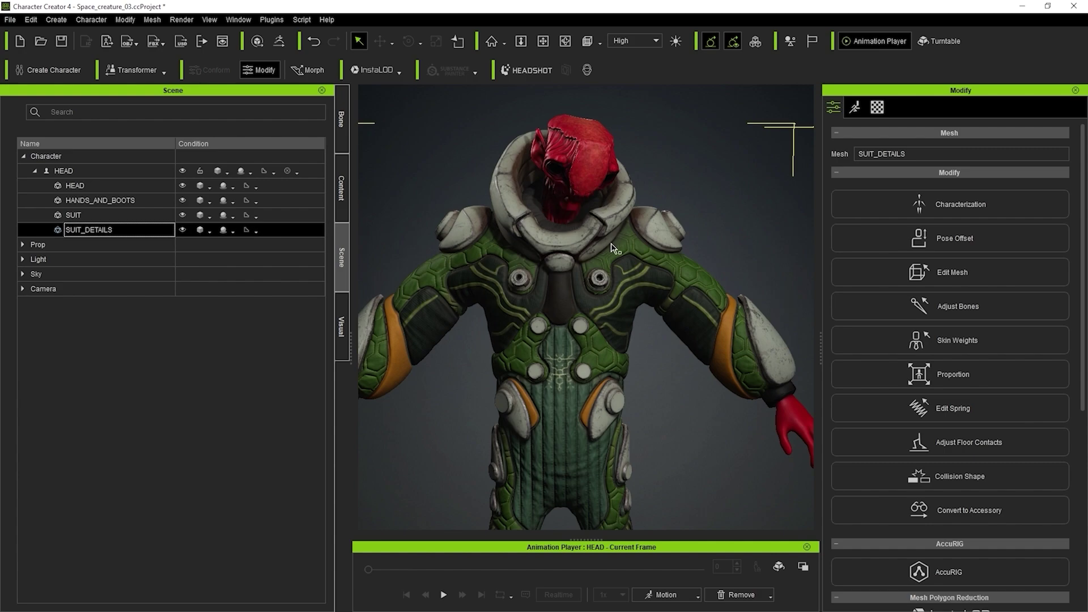
- Enter skin weight editing for SUIT_DETAILS and examine its colour weights across the torso and legs
{"action": "left_click", "coordinate": [961, 343]}
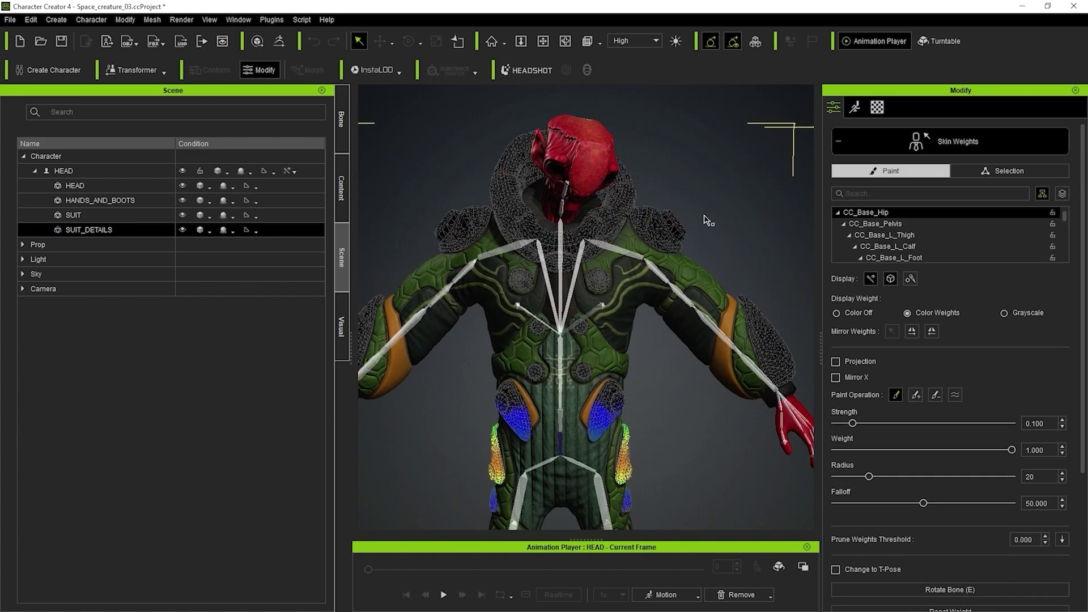
{"action": "right_click_drag", "start_coordinate": [748, 183], "coordinate": [785, 190]}
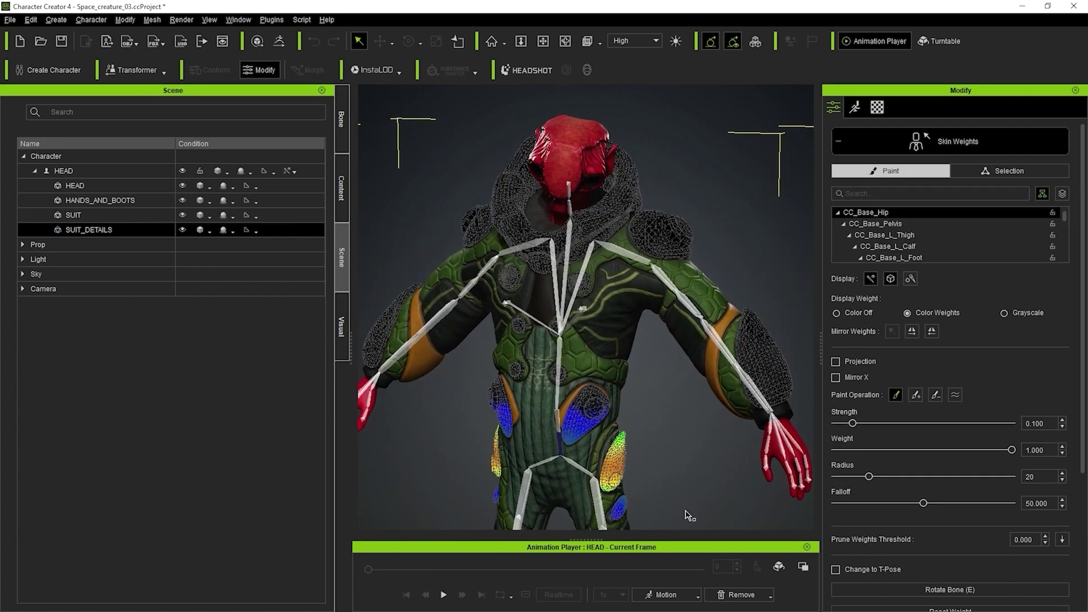
{"action": "middle_click_drag", "start_coordinate": [688, 516], "coordinate": [776, 349]}
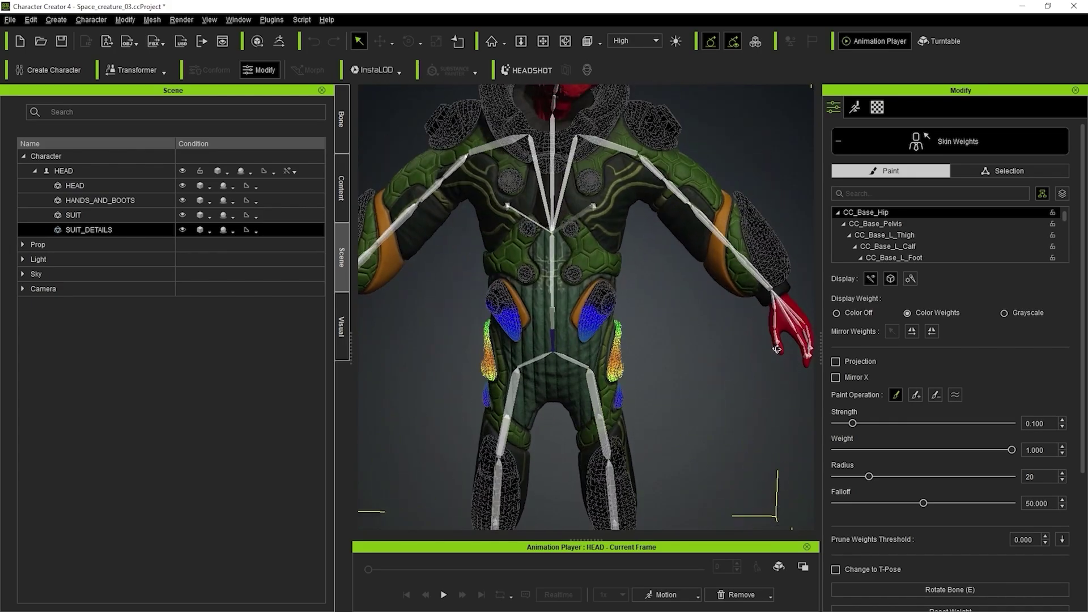
{"action": "right_click_drag", "start_coordinate": [777, 349], "coordinate": [590, 325]}
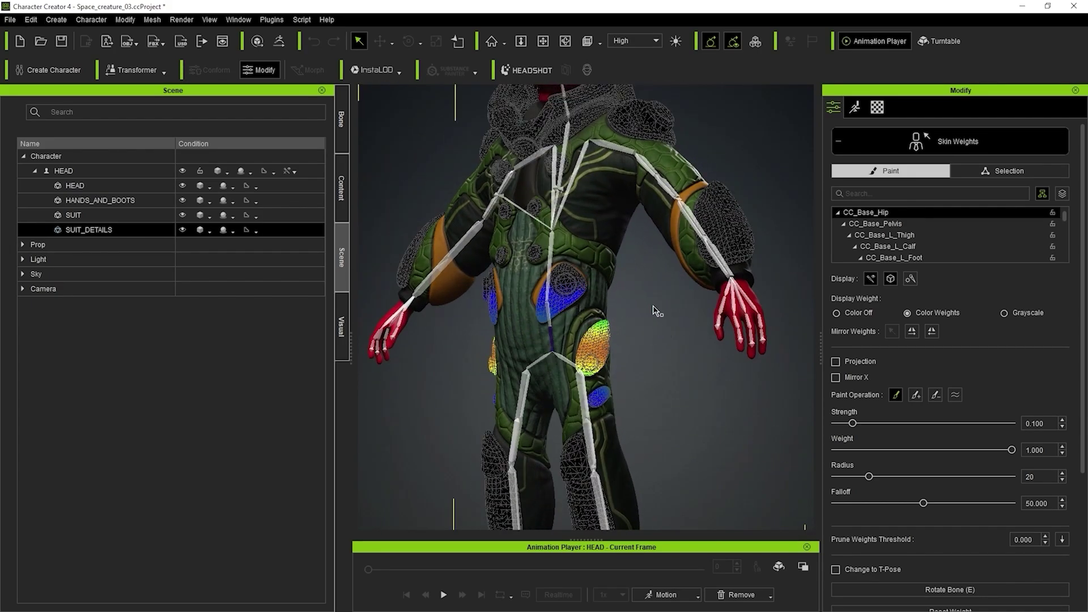
{"action": "right_click_drag", "start_coordinate": [653, 311], "coordinate": [680, 322]}
{"action": "scroll", "coordinate": [680, 322], "scroll_direction": "down", "scroll_amount": 2}
{"action": "middle_click_drag", "start_coordinate": [689, 385], "coordinate": [691, 375]}
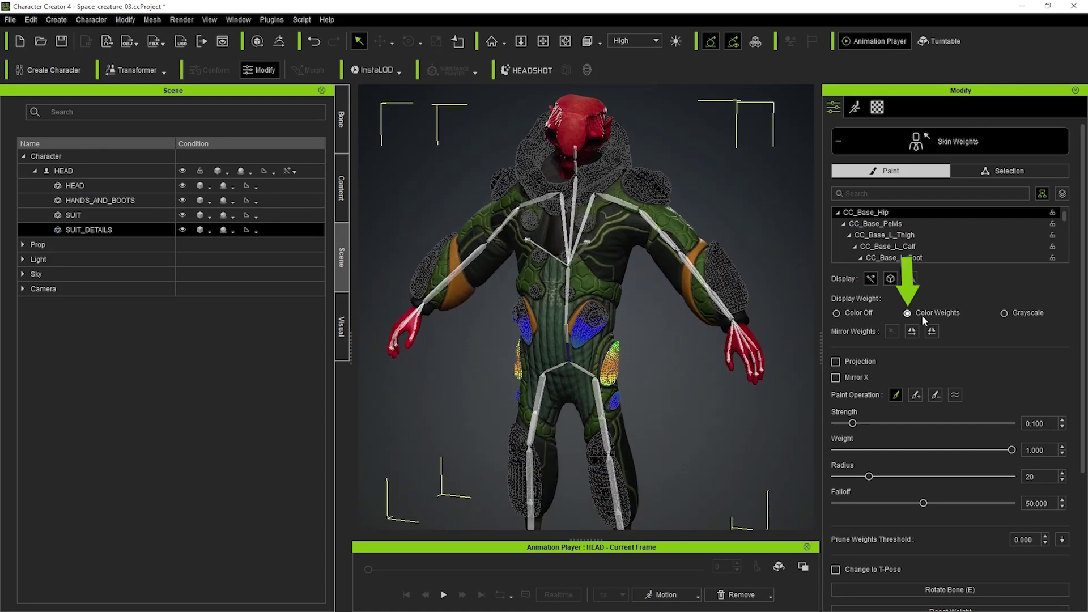
- Switch the skin weight display on SUIT_DETAILS to Grayscale and check the model from several angles
{"action": "right_click_drag", "start_coordinate": [690, 372], "coordinate": [580, 390]}
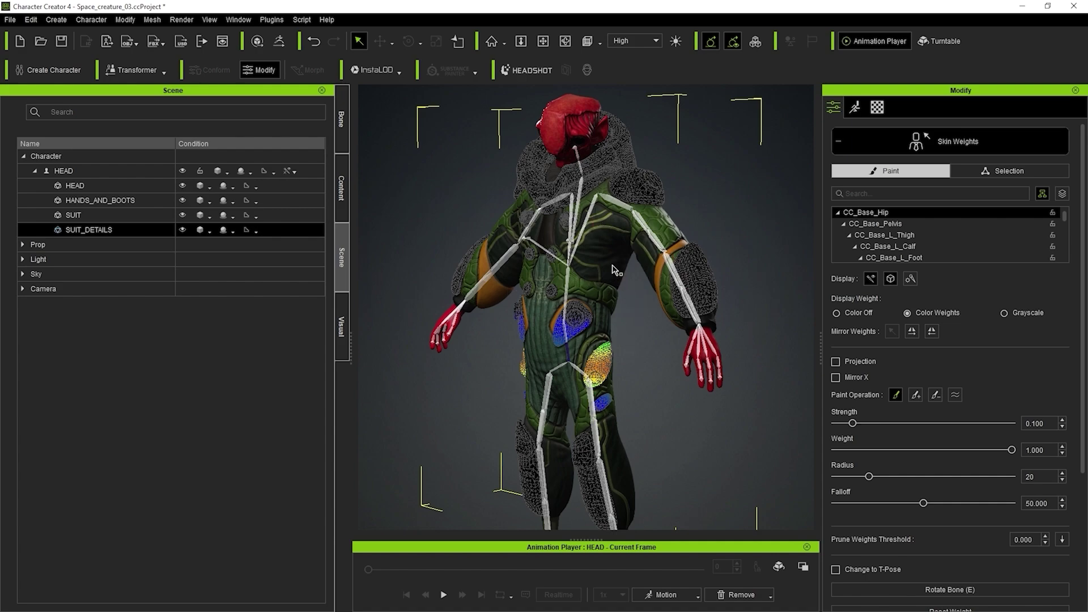
{"action": "middle_click_drag", "start_coordinate": [721, 196], "coordinate": [714, 204]}
{"action": "right_click_drag", "start_coordinate": [714, 204], "coordinate": [788, 202]}
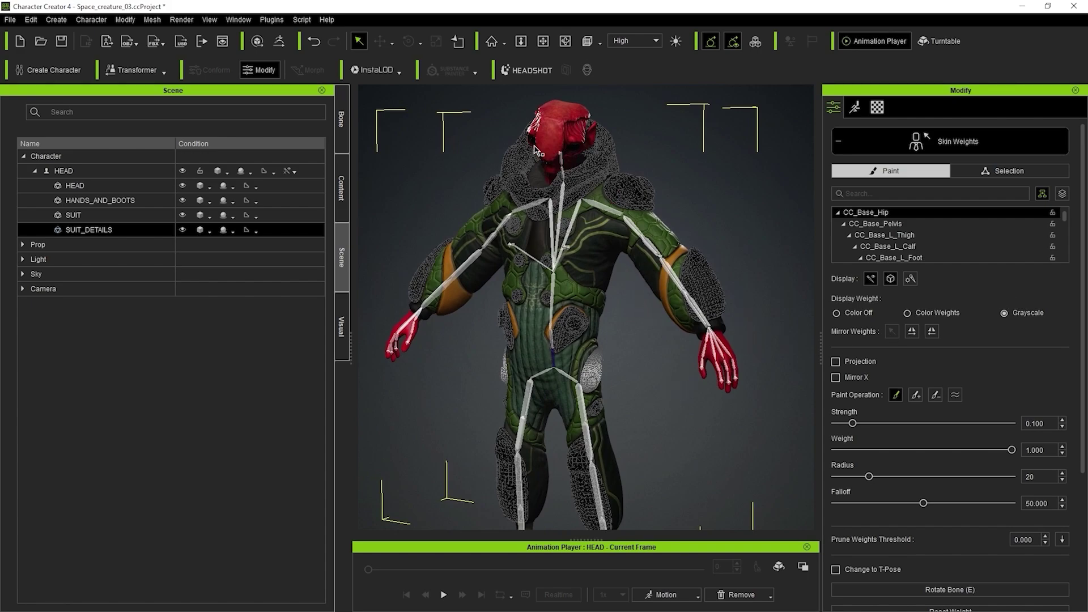
{"action": "middle_click_drag", "start_coordinate": [731, 173], "coordinate": [738, 205]}
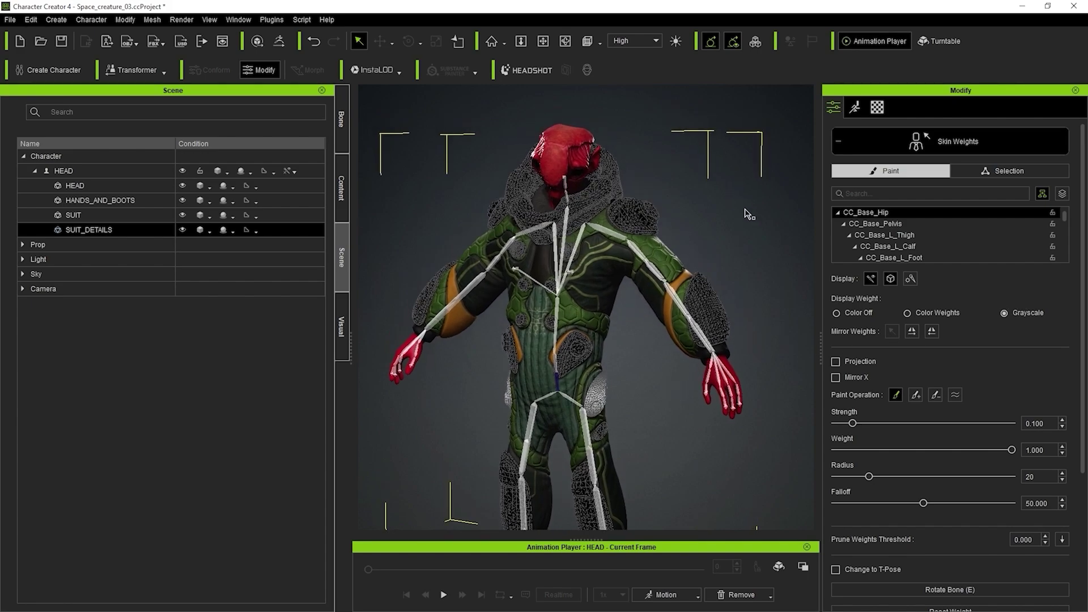
- Bring up the full bone hierarchy and look through it from CC_Base_Hip down to the neck and arm bones
{"action": "left_click", "coordinate": [342, 120]}
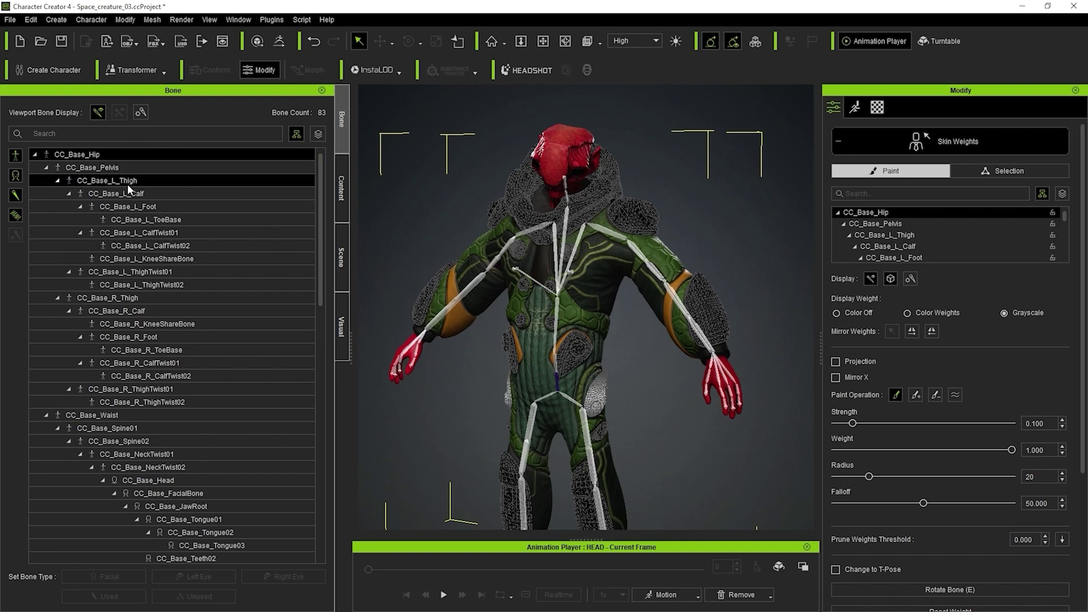
{"action": "scroll", "coordinate": [124, 333], "scroll_direction": "down", "scroll_amount": 3}
{"action": "scroll", "coordinate": [121, 323], "scroll_direction": "down", "scroll_amount": 1}
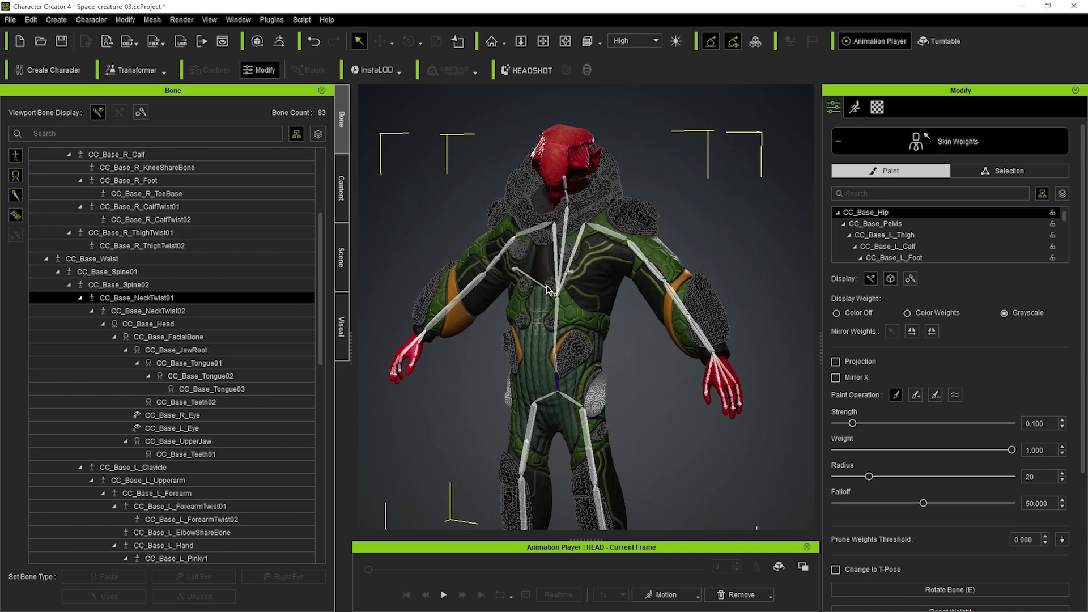
{"action": "scroll", "coordinate": [201, 261], "scroll_direction": "up", "scroll_amount": 4}
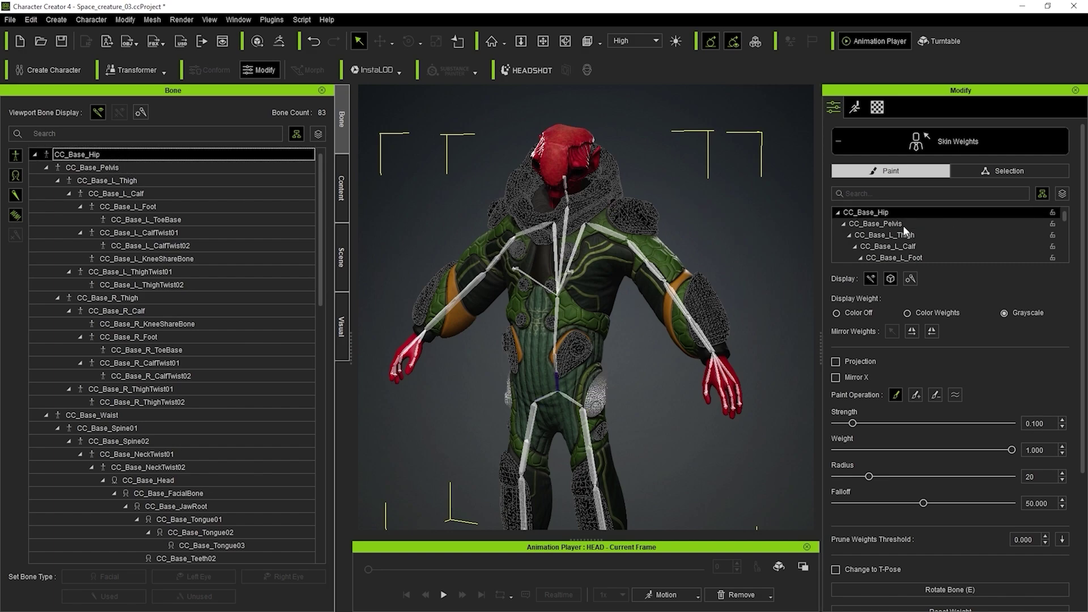
{"action": "left_click", "coordinate": [838, 212]}
{"action": "left_click", "coordinate": [839, 212]}
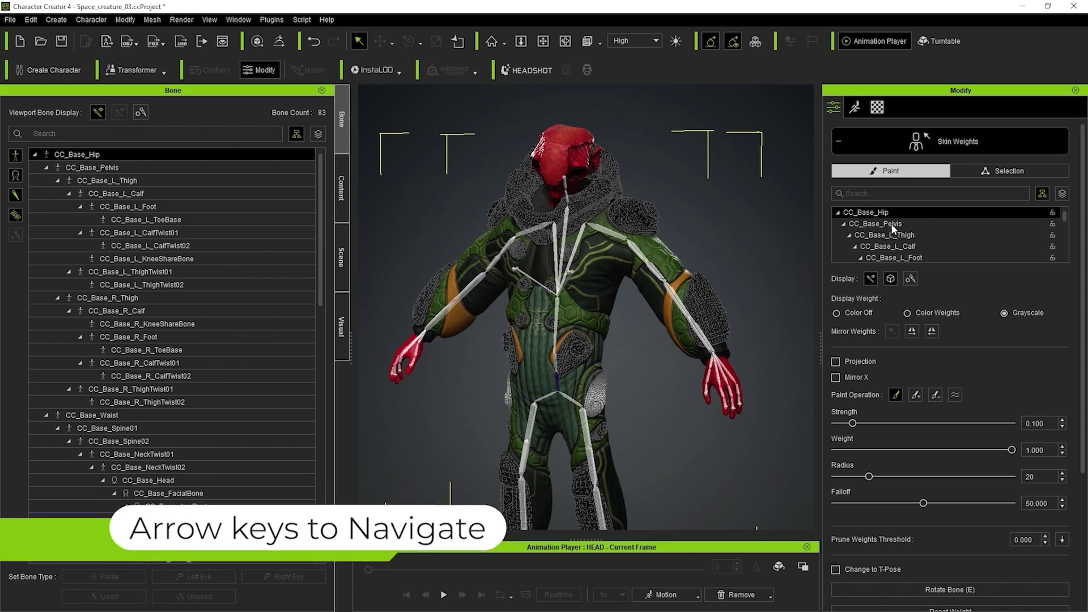
- Go through the bones one by one from CC_Base_Hip to CC_Base_Spine02, examining each bone's weights on SUIT_DETAILS
{"action": "key", "text": "Down"}
{"action": "key", "text": "Down"}
{"action": "key", "text": "Down"}
{"action": "key", "text": "Down"}
{"action": "key", "text": "Down"}
{"action": "key", "text": "Down"}
{"action": "key", "text": "Down"}
{"action": "key", "text": "Down"}
{"action": "key", "text": "Down"}
{"action": "key", "text": "Down"}
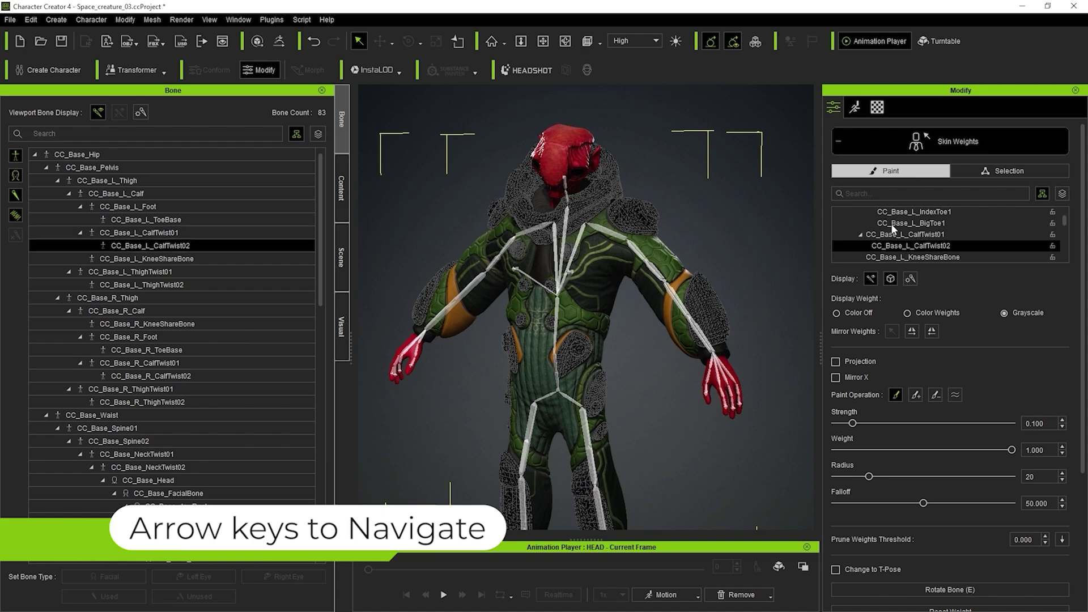
{"action": "key", "text": "Down"}
{"action": "key", "text": "Down"}
{"action": "key", "text": "Down"}
{"action": "key", "text": "Down"}
{"action": "key", "text": "Down"}
{"action": "key", "text": "Down"}
{"action": "key", "text": "Down"}
{"action": "key", "text": "Down"}
{"action": "key", "text": "Down"}
{"action": "key", "text": "Down"}
{"action": "key", "text": "Down"}
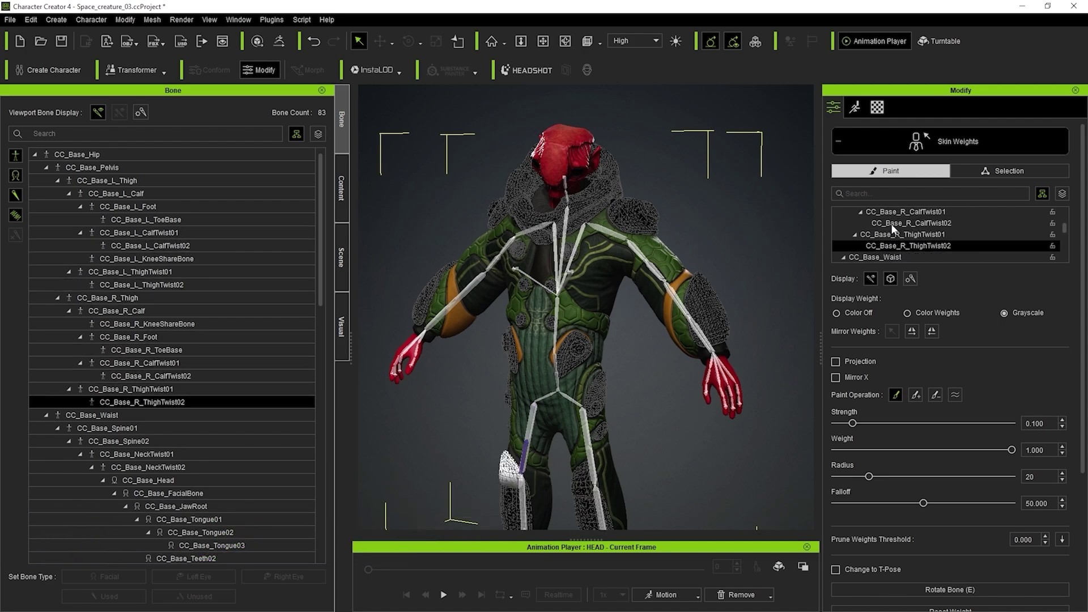
{"action": "key", "text": "Down"}
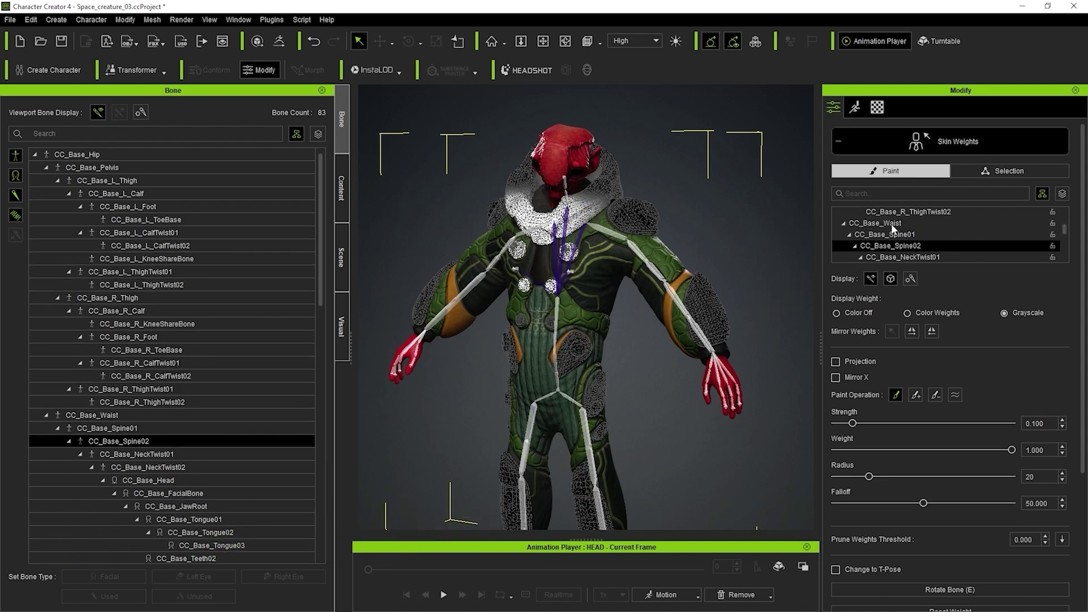
- Compare how CC_Base_NeckTwist01, CC_Base_NeckTwist02 and CC_Base_Spine02 influence the collar by alternating between these bones
{"action": "left_click", "coordinate": [904, 260]}
{"action": "left_click", "coordinate": [913, 258]}
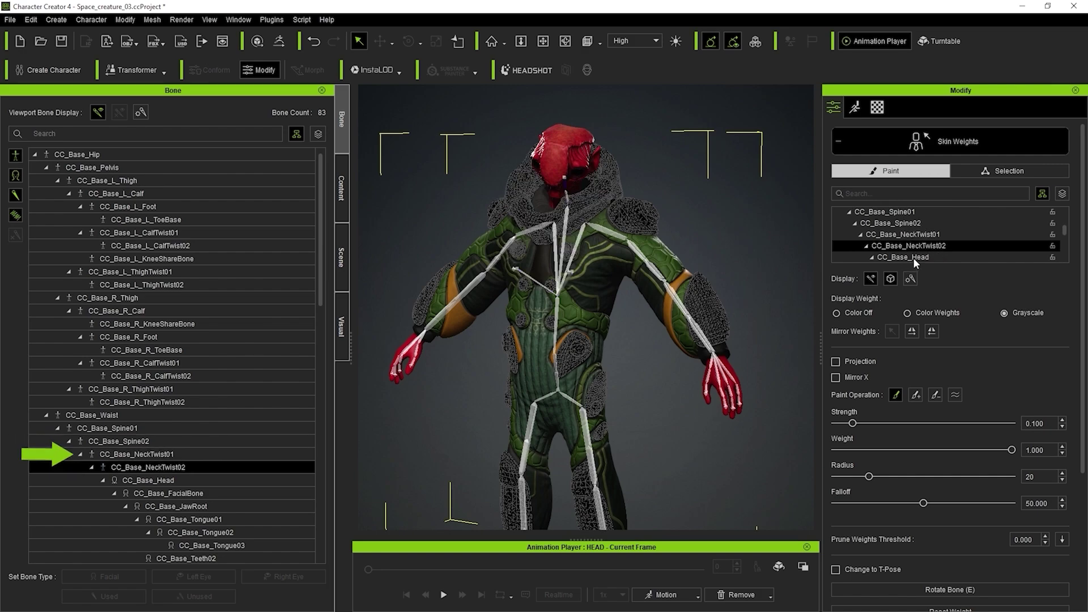
{"action": "key", "text": "Up"}
{"action": "key", "text": "Up"}
{"action": "key", "text": "Up"}
{"action": "key", "text": "Down"}
{"action": "key", "text": "Down"}
{"action": "key", "text": "Up"}
{"action": "key", "text": "Down"}
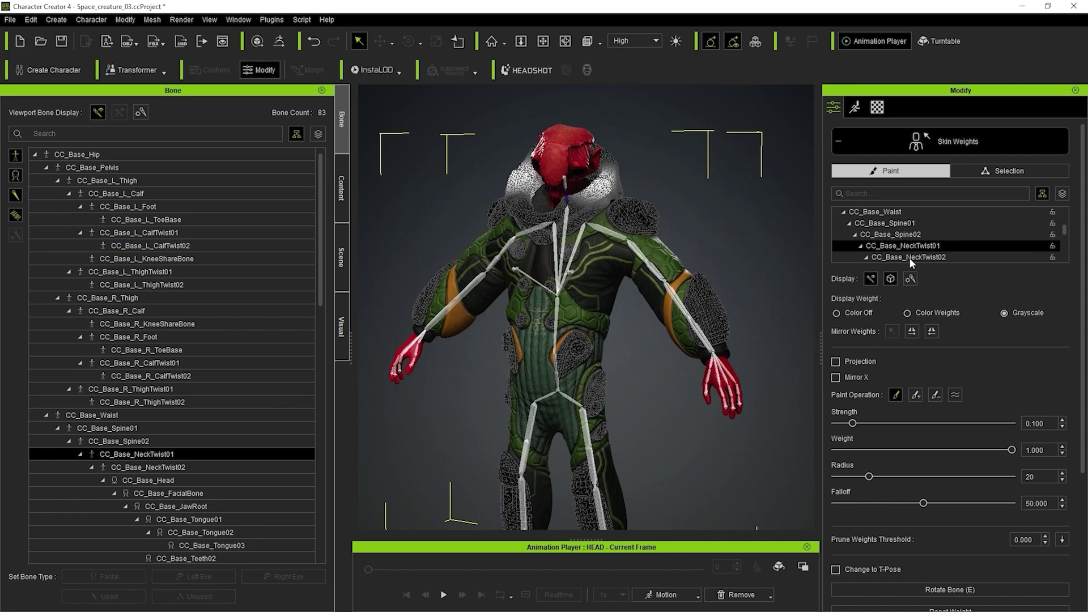
{"action": "key", "text": "Up"}
{"action": "key", "text": "Down"}
{"action": "key", "text": "Up"}
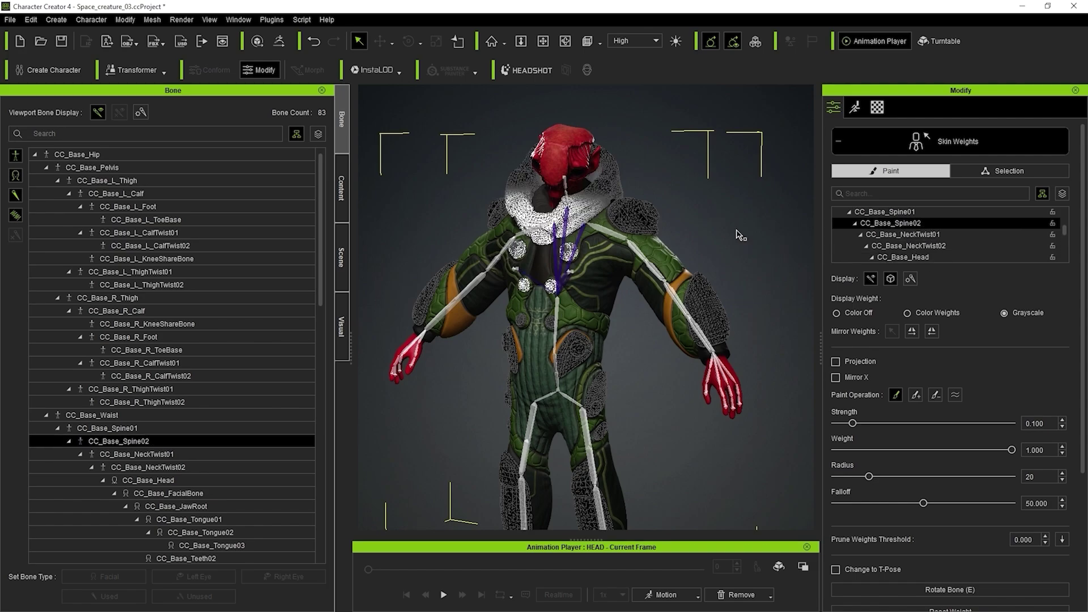
- Inspect the collar up close with the weights of CC_Base_NeckTwist01 and CC_Base_Spine02
{"action": "right_click_drag", "start_coordinate": [699, 187], "coordinate": [796, 177]}
{"action": "scroll", "coordinate": [641, 208], "scroll_direction": "up", "scroll_amount": 4}
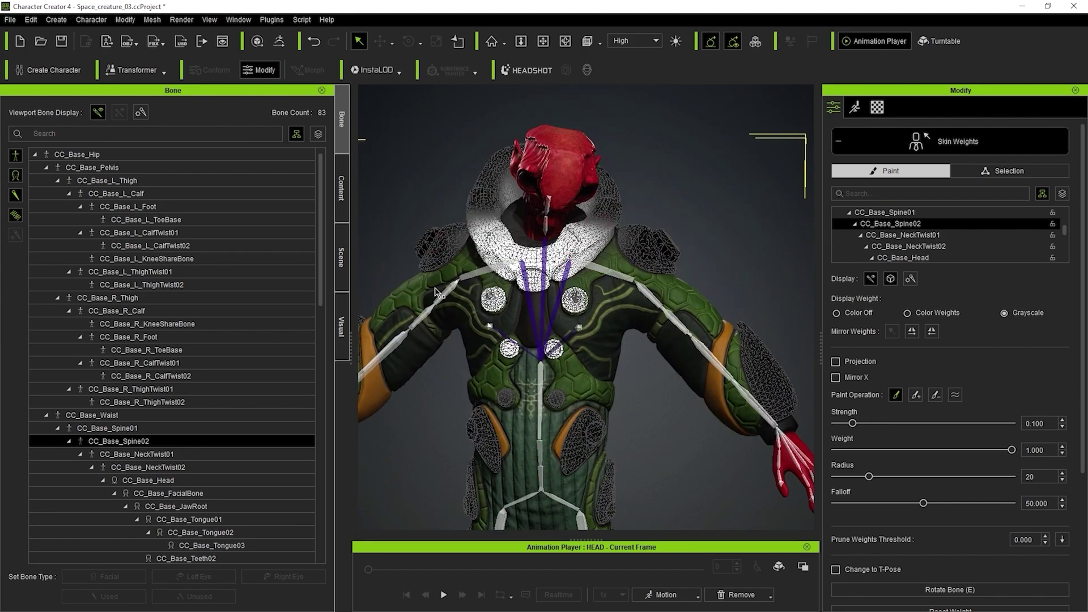
{"action": "left_click", "coordinate": [919, 235]}
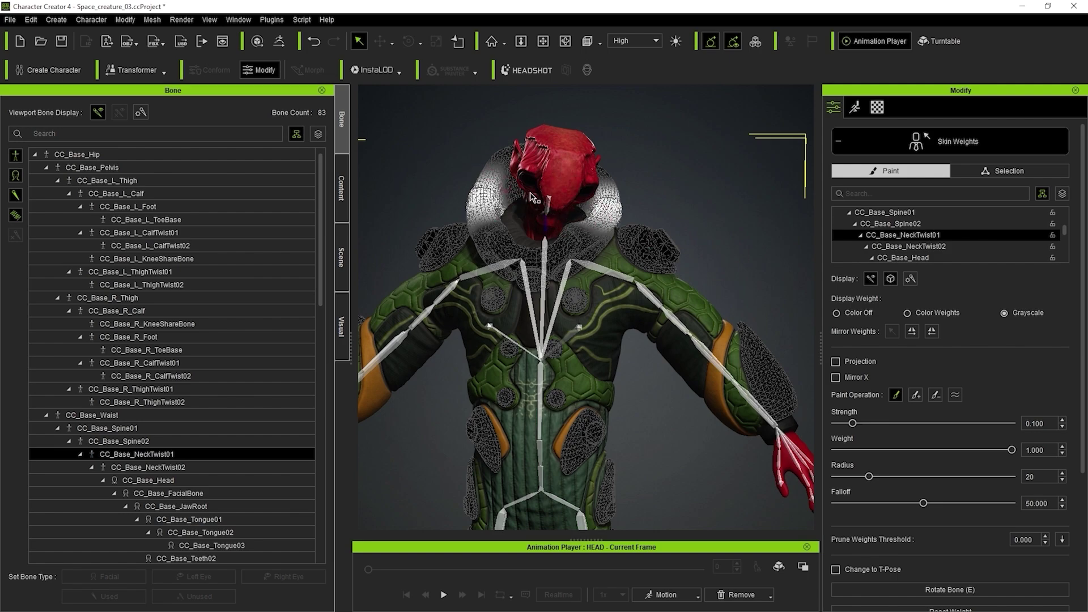
{"action": "mouse_move", "coordinate": [774, 199]}
{"action": "right_mouse_down", "text": "alt"}
{"action": "mouse_move", "coordinate": [452, 192]}
{"action": "mouse_move", "coordinate": [648, 209]}
{"action": "mouse_move", "coordinate": [783, 187]}
{"action": "right_mouse_up", "text": "alt"}
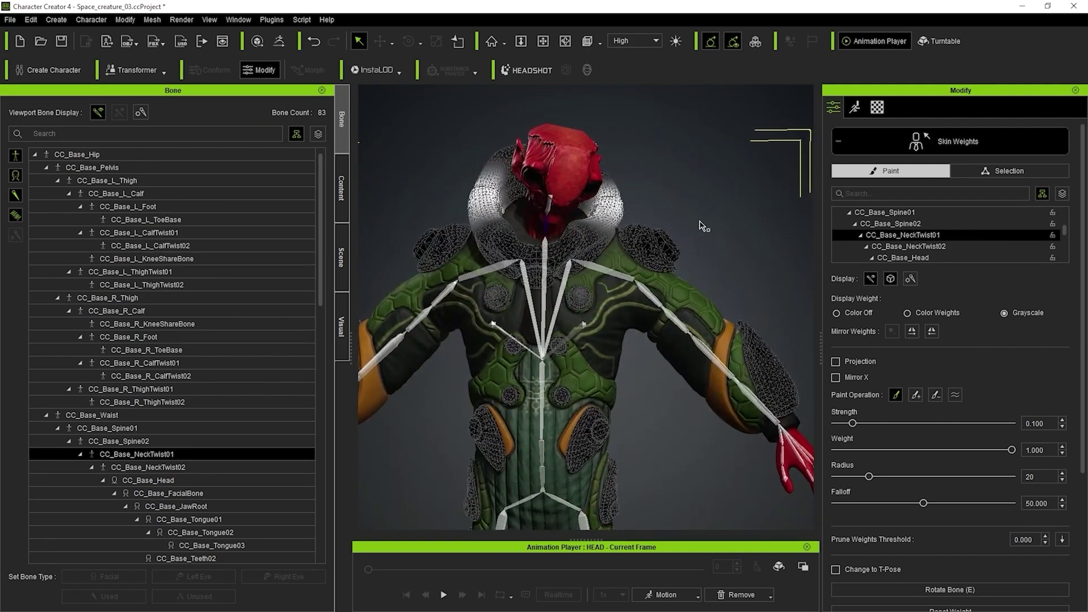
{"action": "left_click", "coordinate": [906, 224]}
{"action": "scroll", "coordinate": [552, 323], "scroll_direction": "up", "scroll_amount": 5}
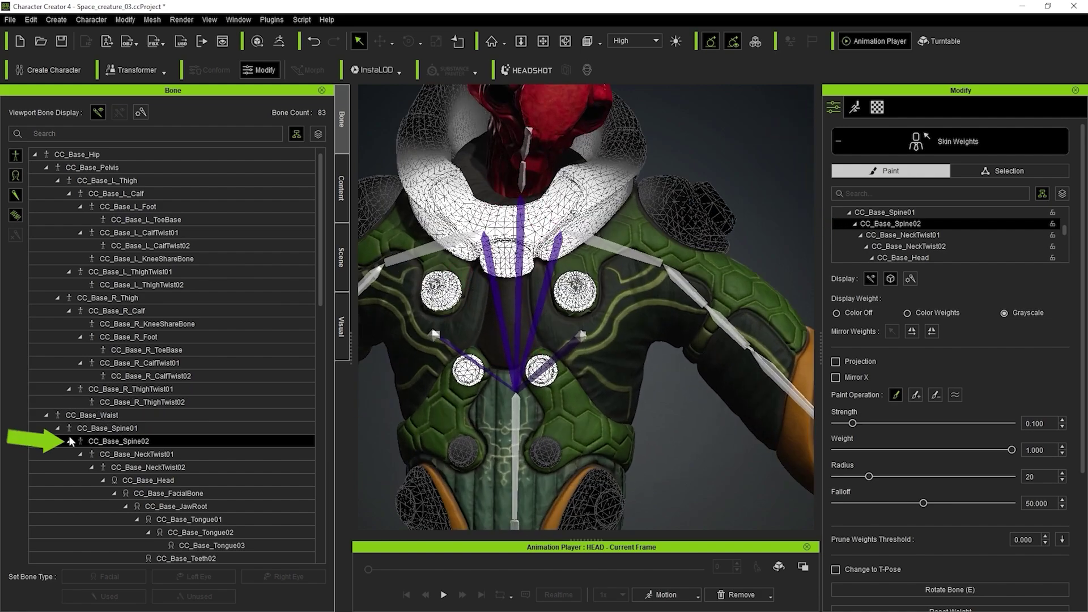
- Locate the upper spine and neck bones in the full hierarchy and select CC_Base_Spine02 as the bone for weight painting
{"action": "scroll", "coordinate": [114, 448], "scroll_direction": "down", "scroll_amount": 3}
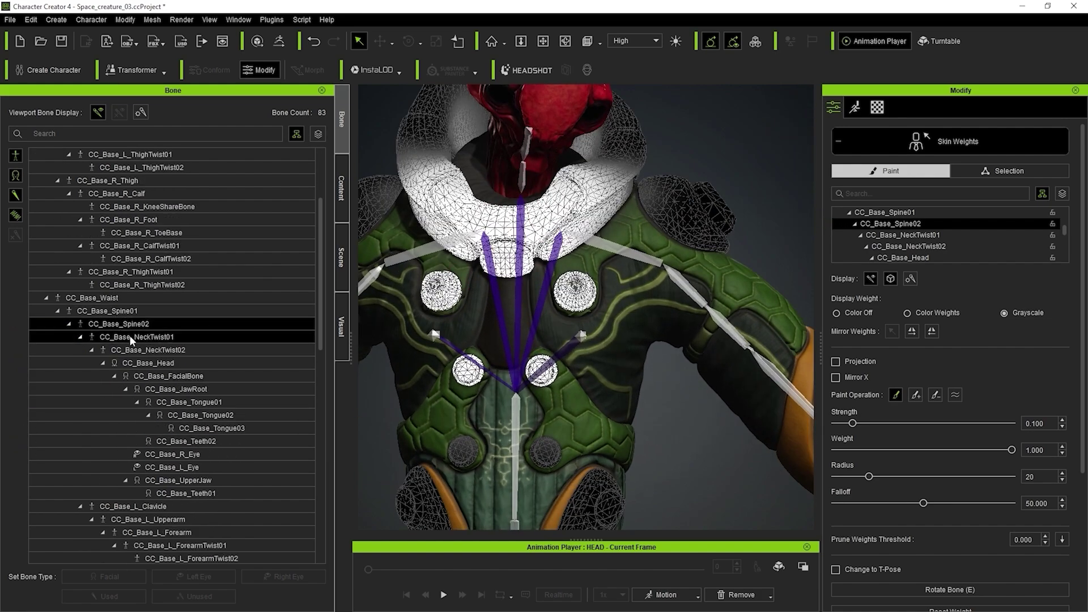
{"action": "middle_click_drag", "start_coordinate": [688, 389], "coordinate": [711, 390]}
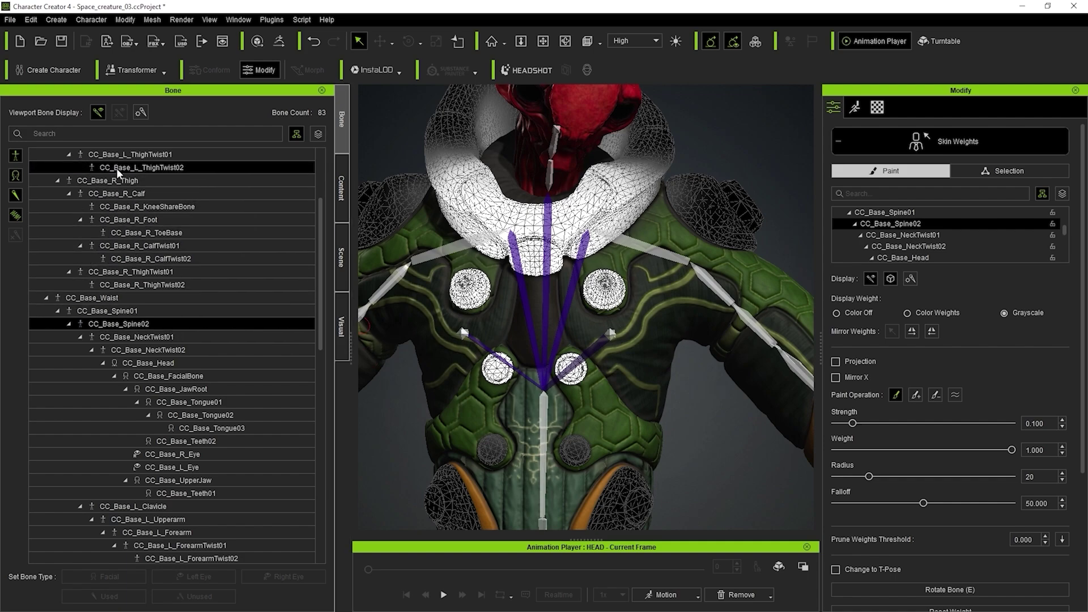
{"action": "left_click", "coordinate": [97, 338]}
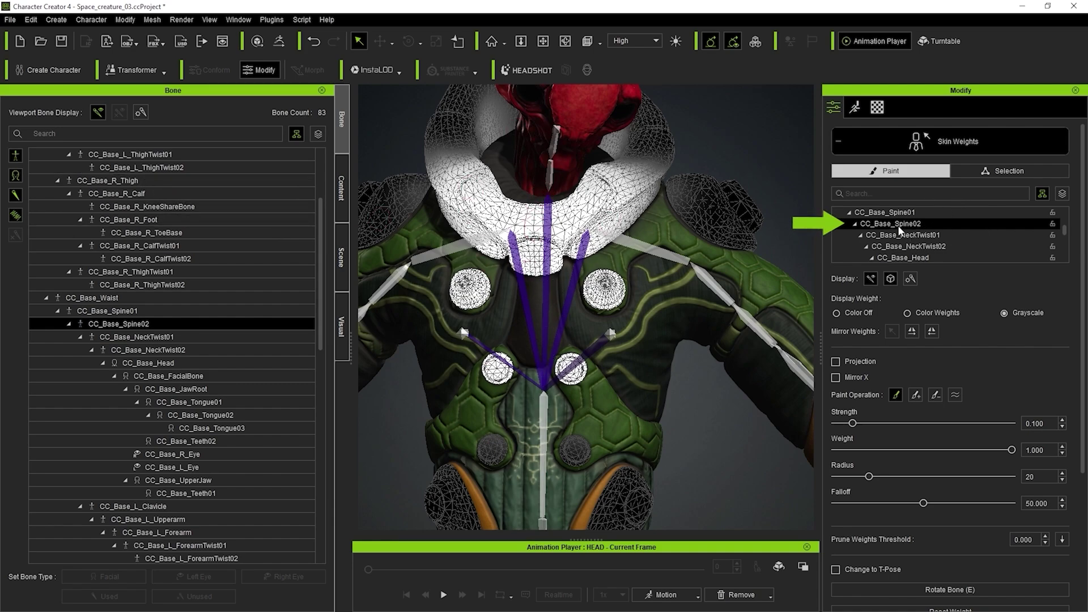
{"action": "left_click", "coordinate": [129, 313]}
{"action": "left_click", "coordinate": [138, 326]}
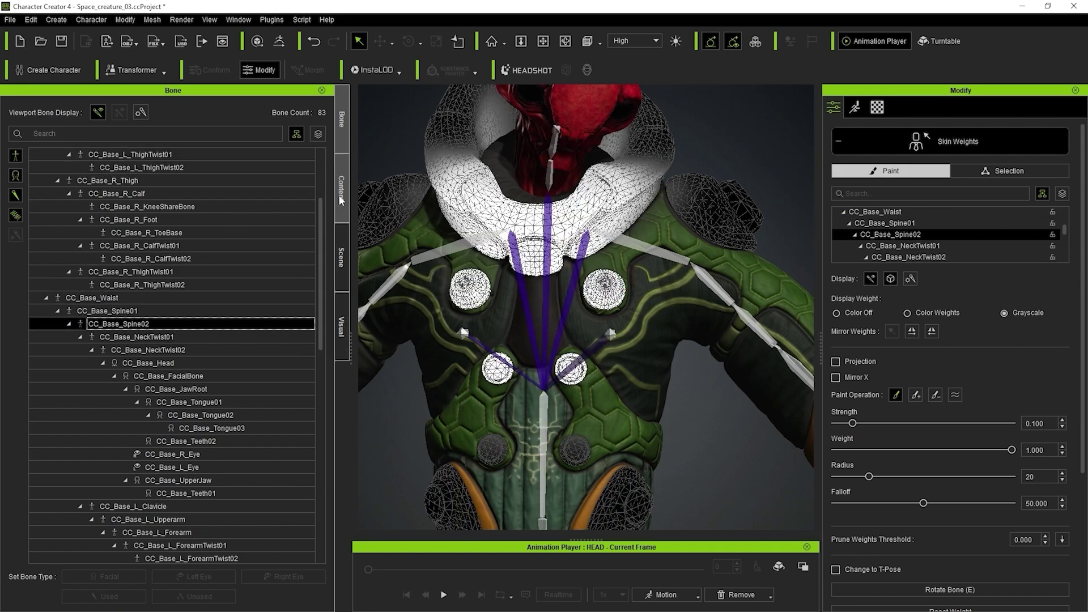
- Paint additional CC_Base_Spine02 weight onto the character's left side of the collar with the additive brush, strength 0.100 and radius 20
{"action": "left_click", "coordinate": [341, 258]}
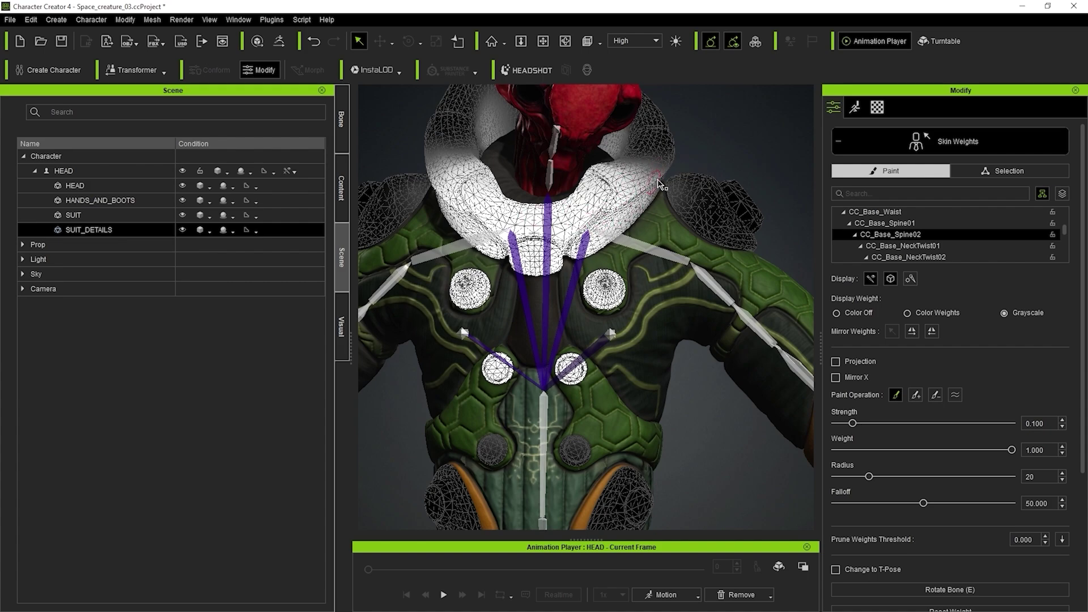
{"action": "middle_click_drag", "start_coordinate": [691, 139], "coordinate": [678, 216]}
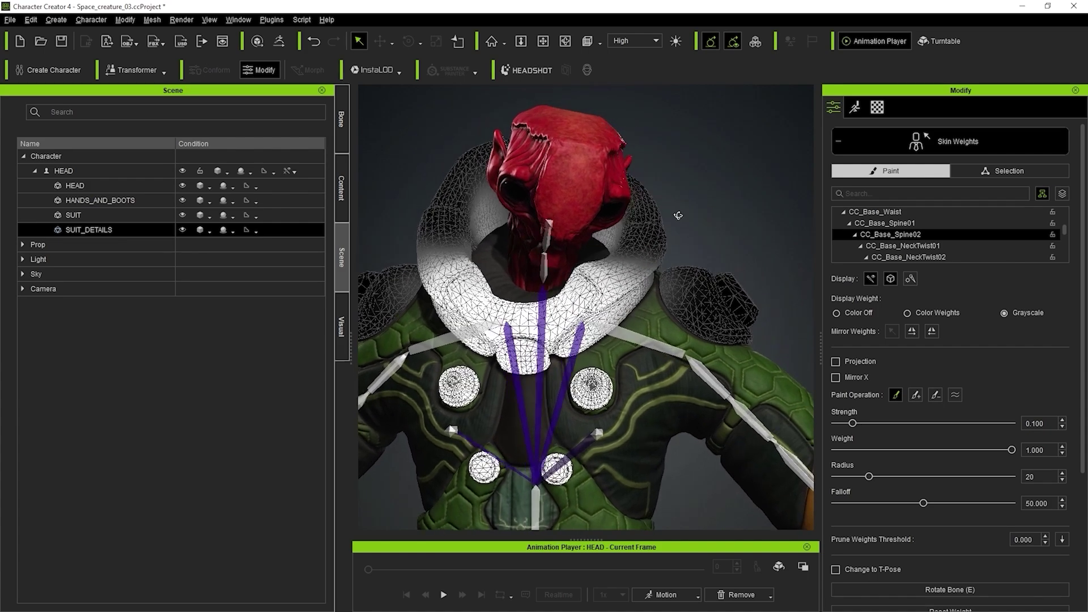
{"action": "right_click_drag", "start_coordinate": [678, 216], "coordinate": [666, 234]}
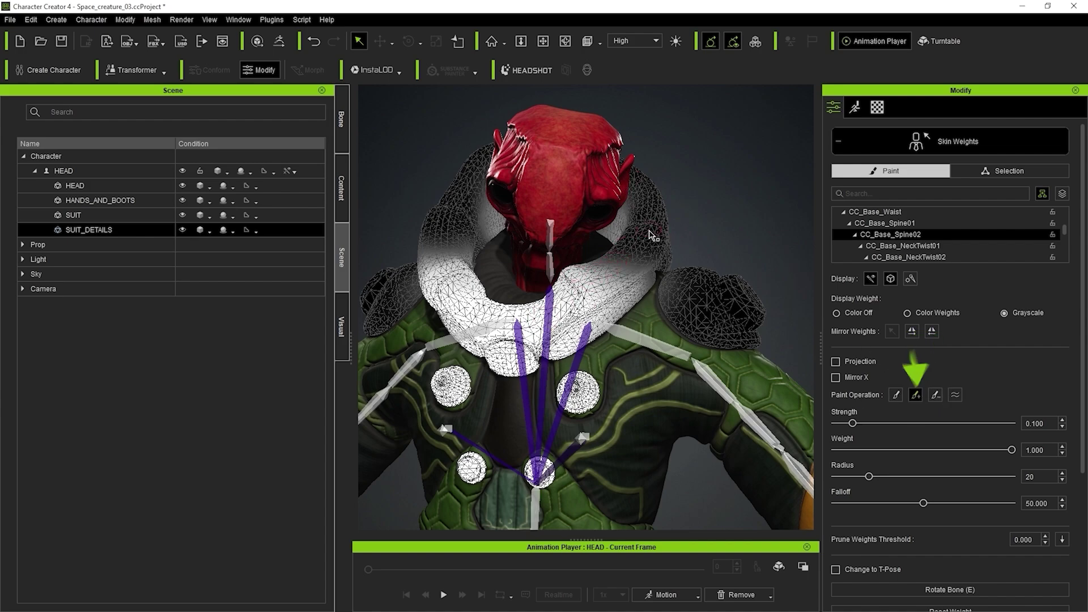
{"action": "scroll", "coordinate": [641, 236], "scroll_direction": "up", "scroll_amount": 6}
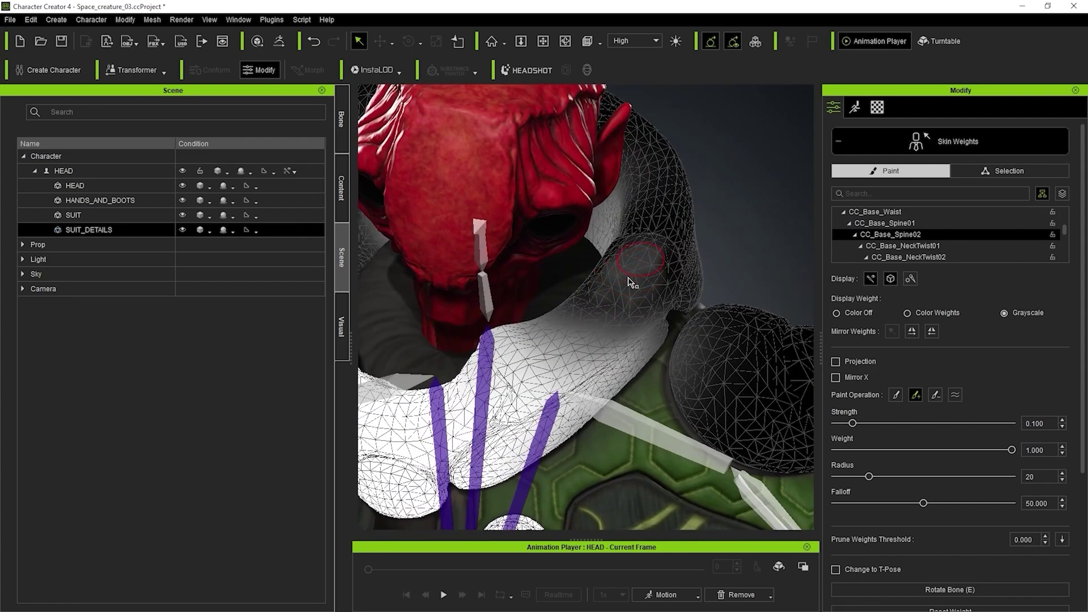
{"action": "mouse_move", "coordinate": [631, 283]}
{"action": "left_mouse_down"}
{"action": "mouse_move", "coordinate": [666, 207]}
{"action": "mouse_move", "coordinate": [655, 220]}
{"action": "mouse_move", "coordinate": [695, 226]}
{"action": "mouse_move", "coordinate": [670, 247]}
{"action": "left_mouse_up"}
{"action": "mouse_move", "coordinate": [671, 247]}
{"action": "left_mouse_down"}
{"action": "mouse_move", "coordinate": [668, 267]}
{"action": "mouse_move", "coordinate": [641, 271]}
{"action": "mouse_move", "coordinate": [660, 248]}
{"action": "left_mouse_up"}
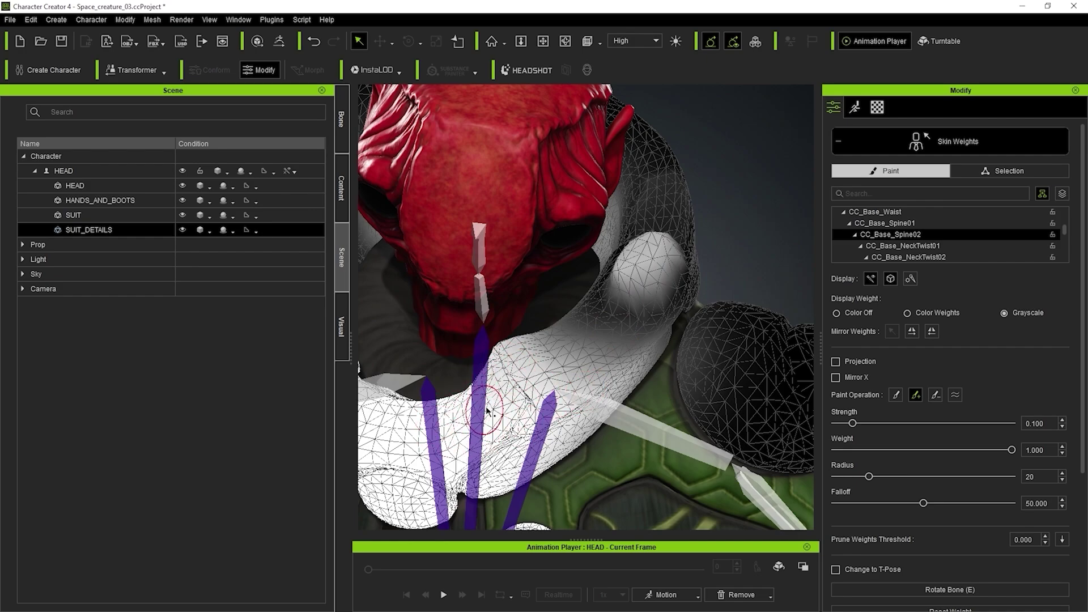
{"action": "right_click_drag", "start_coordinate": [631, 288], "coordinate": [683, 250]}
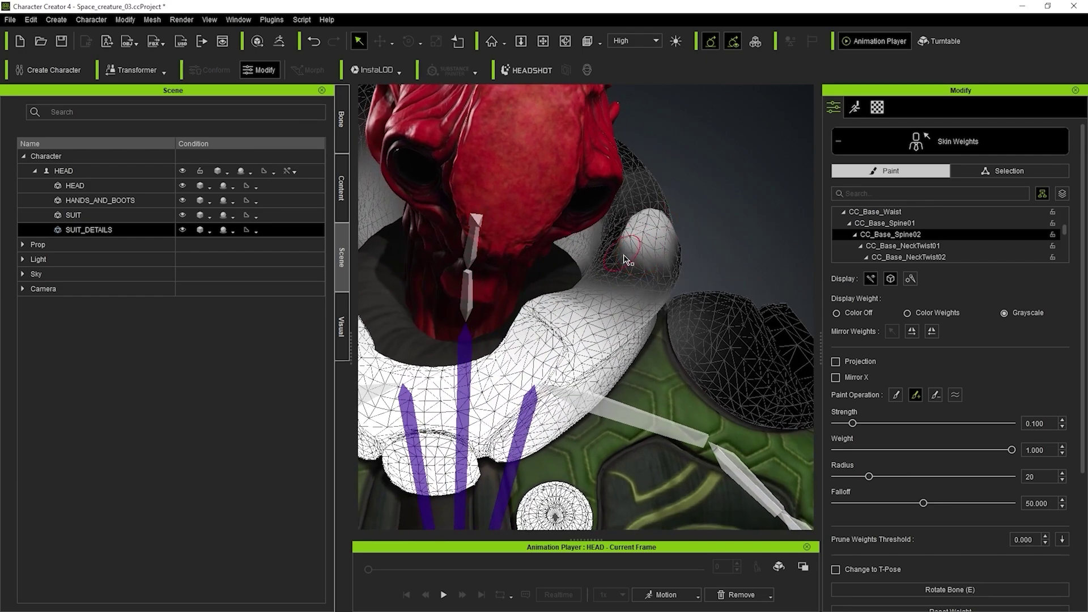
{"action": "scroll", "coordinate": [644, 272], "scroll_direction": "down", "scroll_amount": 5}
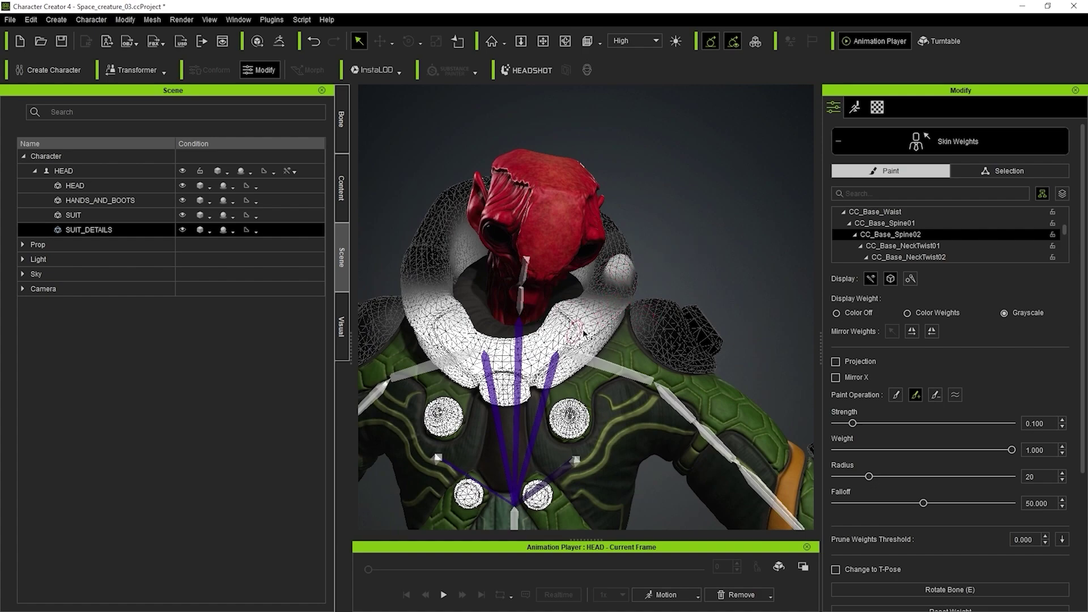
- Hide the HEAD, HANDS_AND_BOOTS and SUIT meshes and select SUIT_DETAILS so only the detail parts are shown for painting
{"action": "right_click_drag", "start_coordinate": [669, 251], "coordinate": [610, 306]}
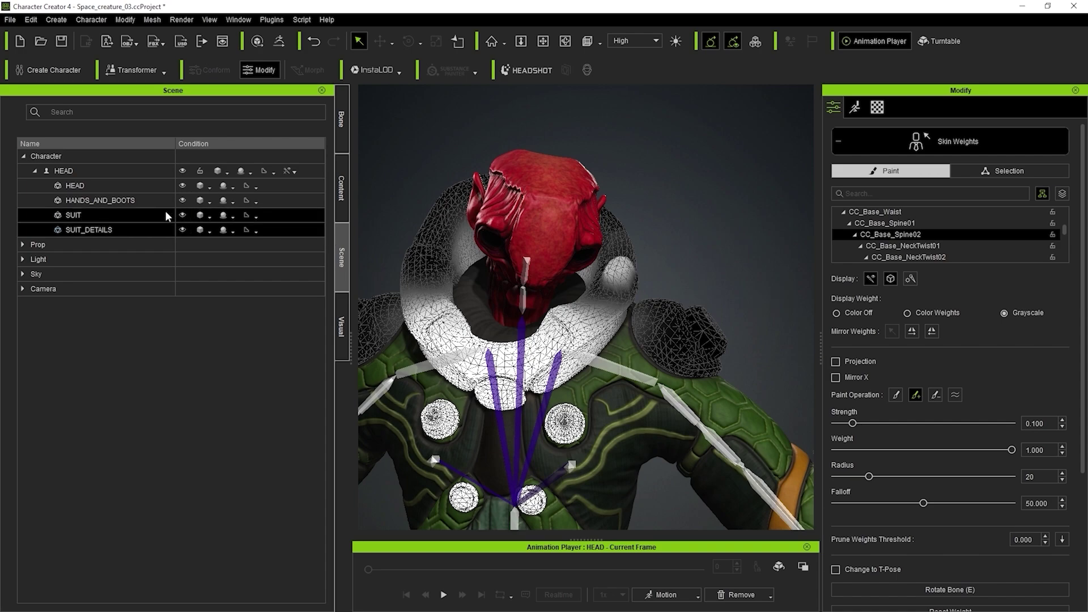
{"action": "left_click", "coordinate": [185, 186]}
{"action": "left_click", "coordinate": [183, 202]}
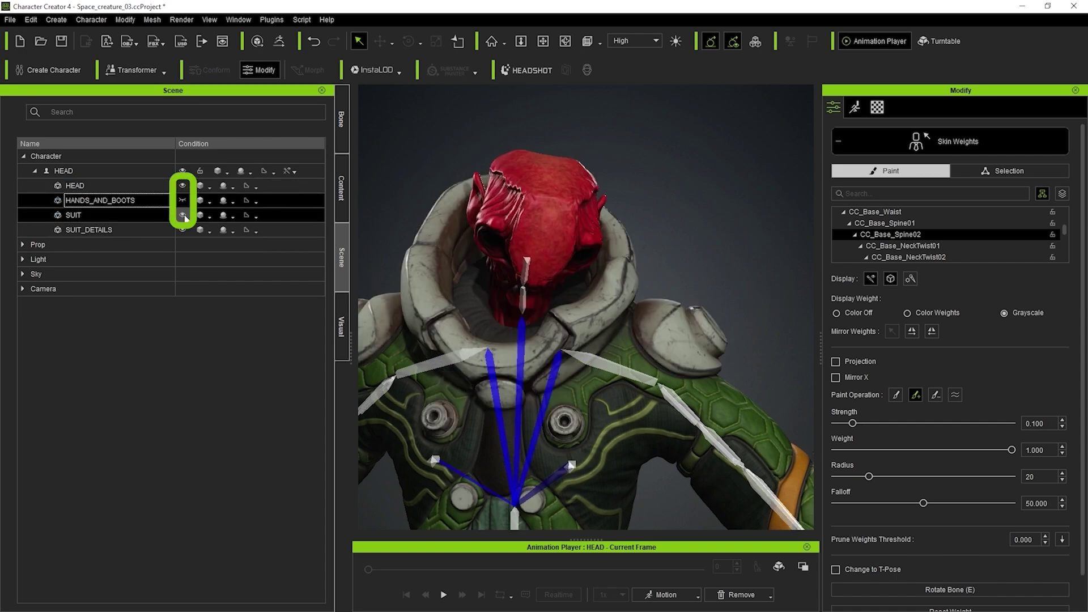
{"action": "left_click", "coordinate": [183, 215]}
{"action": "left_click", "coordinate": [182, 185]}
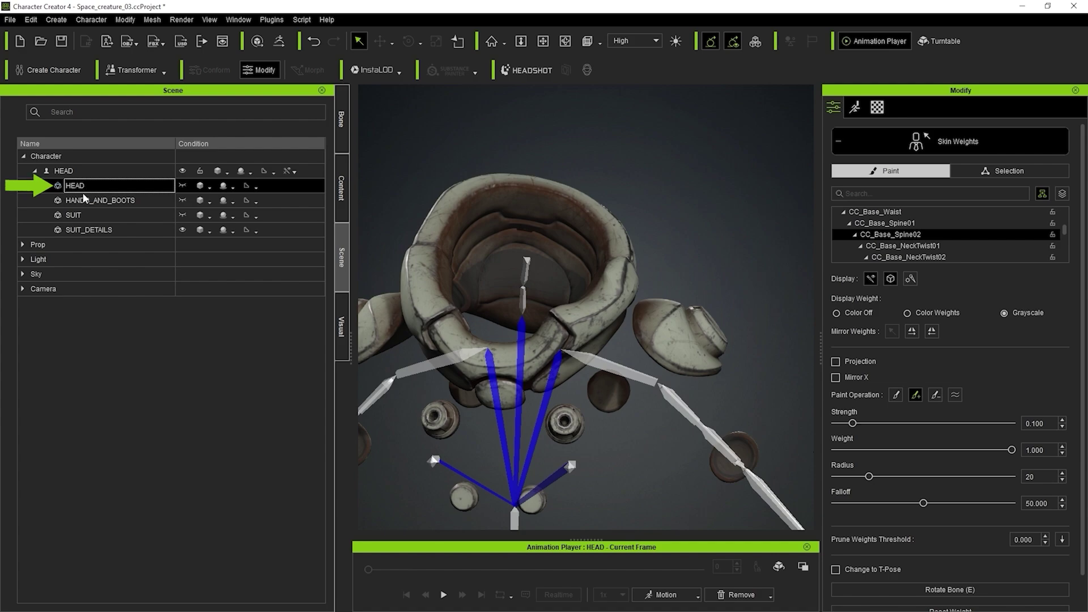
{"action": "left_click", "coordinate": [87, 229]}
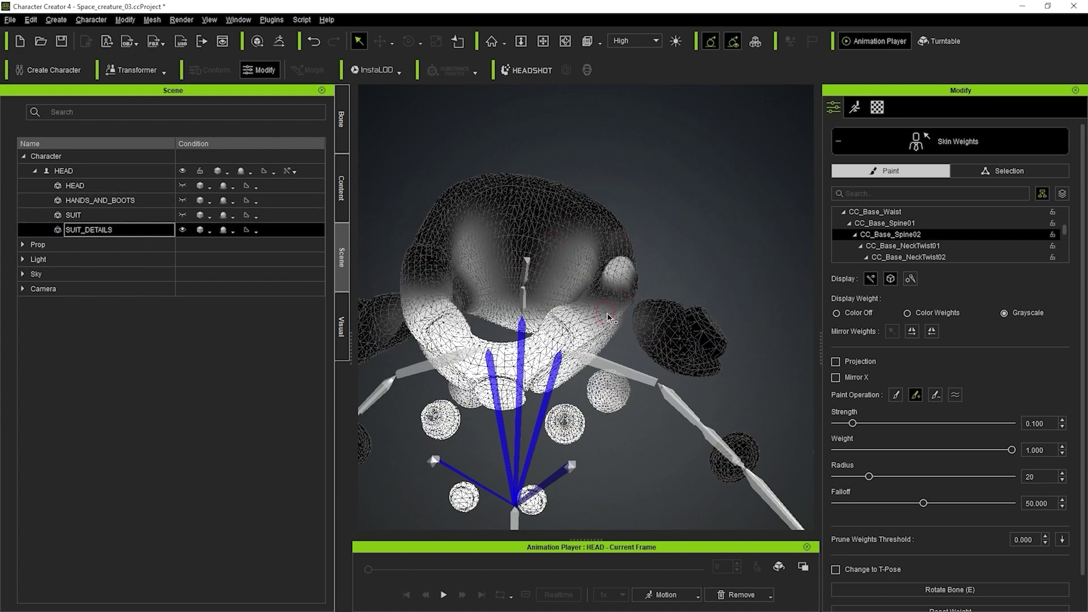
- Paint CC_Base_Spine02 weight over the collar's back and the character's left side with the additive brush, strength 1.000 and radius about 36
{"action": "middle_click_drag", "start_coordinate": [607, 317], "coordinate": [648, 255]}
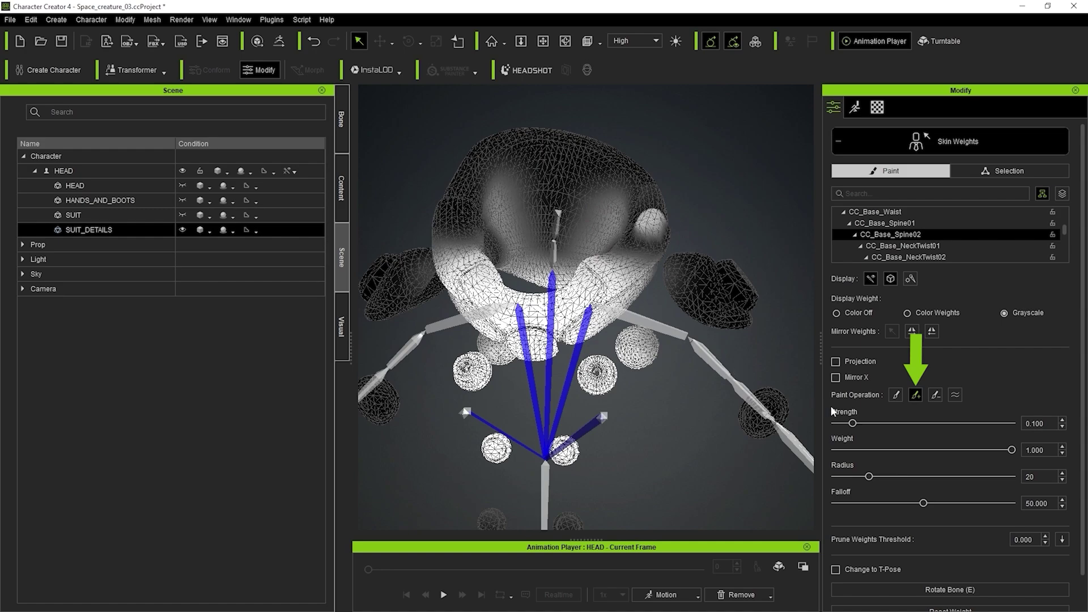
{"action": "left_click_drag", "start_coordinate": [852, 423], "coordinate": [892, 424]}
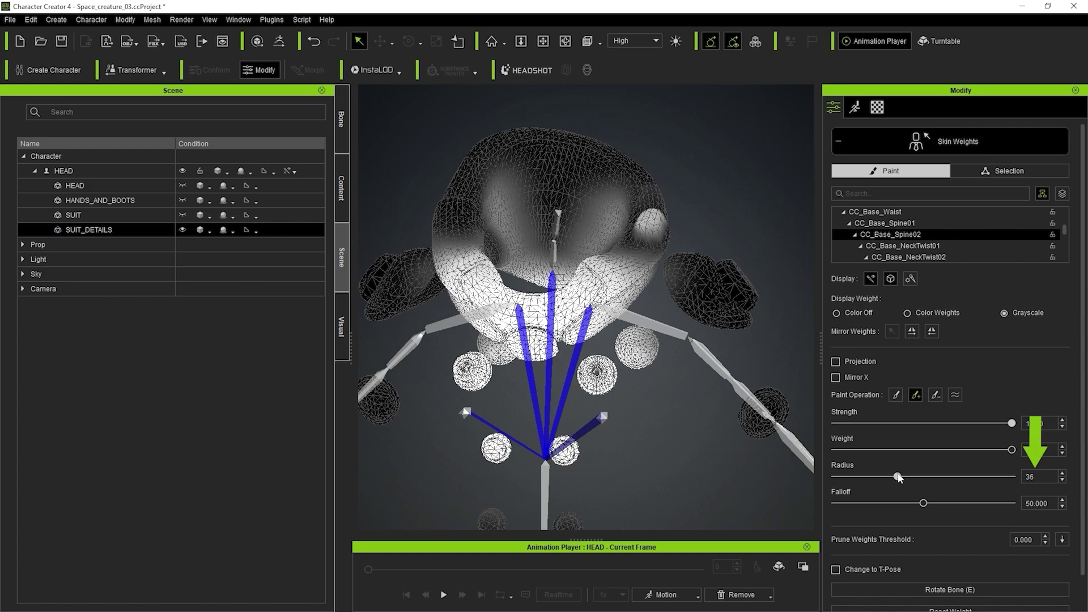
{"action": "left_click_drag", "start_coordinate": [899, 477], "coordinate": [901, 476]}
{"action": "mouse_move", "coordinate": [589, 172]}
{"action": "left_mouse_down"}
{"action": "mouse_move", "coordinate": [496, 141]}
{"action": "mouse_move", "coordinate": [563, 169]}
{"action": "mouse_move", "coordinate": [524, 233]}
{"action": "mouse_move", "coordinate": [626, 187]}
{"action": "mouse_move", "coordinate": [606, 227]}
{"action": "mouse_move", "coordinate": [624, 238]}
{"action": "left_mouse_up"}
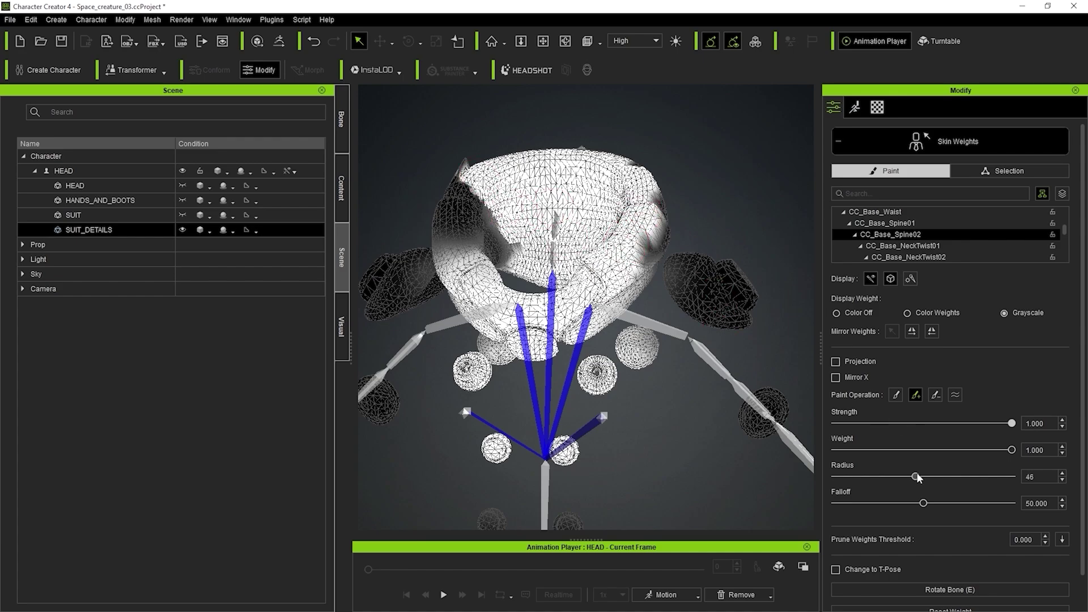
- Set the brush radius to 46 and paint CC_Base_Spine02 weight across the rear of the collar and its dark edge
{"action": "right_click_drag", "start_coordinate": [505, 198], "coordinate": [461, 207]}
{"action": "left_click_drag", "start_coordinate": [461, 207], "coordinate": [586, 244]}
{"action": "mouse_move", "coordinate": [586, 244]}
{"action": "right_mouse_down"}
{"action": "mouse_move", "coordinate": [550, 164]}
{"action": "mouse_move", "coordinate": [510, 252]}
{"action": "mouse_move", "coordinate": [485, 267]}
{"action": "mouse_move", "coordinate": [554, 250]}
{"action": "right_mouse_up"}
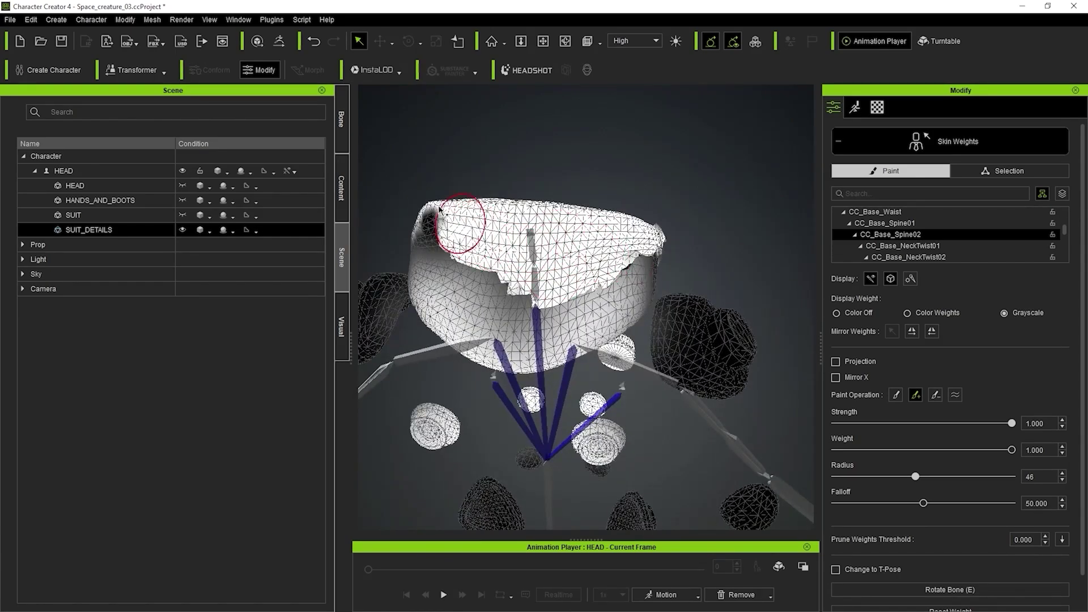
{"action": "mouse_move", "coordinate": [441, 209]}
{"action": "right_mouse_down"}
{"action": "mouse_move", "coordinate": [485, 231]}
{"action": "mouse_move", "coordinate": [532, 175]}
{"action": "mouse_move", "coordinate": [503, 195]}
{"action": "mouse_move", "coordinate": [584, 206]}
{"action": "mouse_move", "coordinate": [531, 197]}
{"action": "right_mouse_up"}
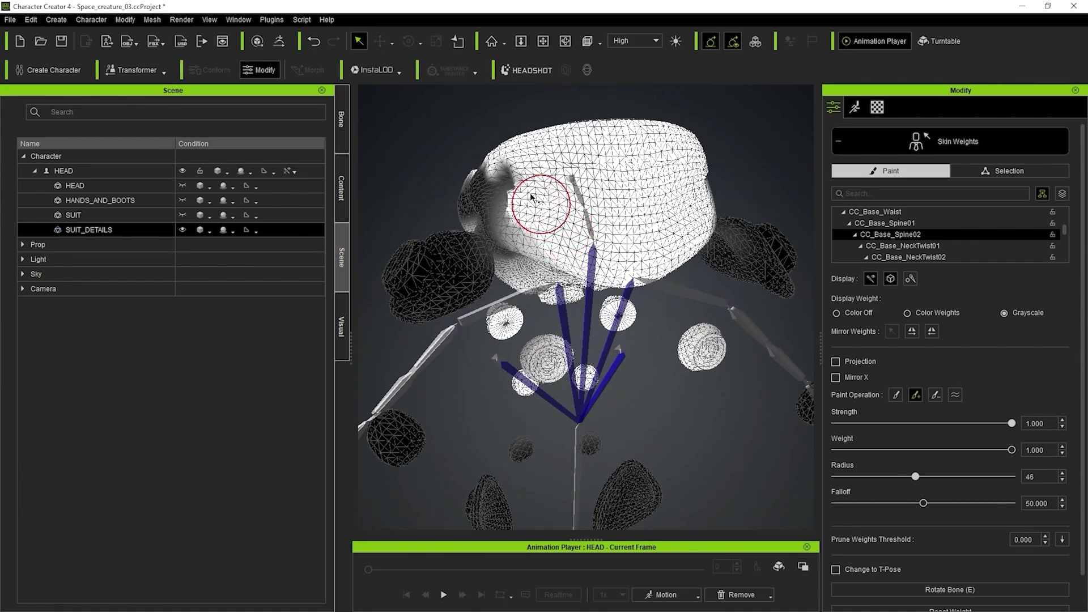
{"action": "mouse_move", "coordinate": [513, 178]}
{"action": "left_mouse_down"}
{"action": "mouse_move", "coordinate": [483, 174]}
{"action": "mouse_move", "coordinate": [481, 192]}
{"action": "mouse_move", "coordinate": [532, 233]}
{"action": "left_mouse_up"}
{"action": "scroll", "coordinate": [508, 205], "scroll_direction": "up", "scroll_amount": 1}
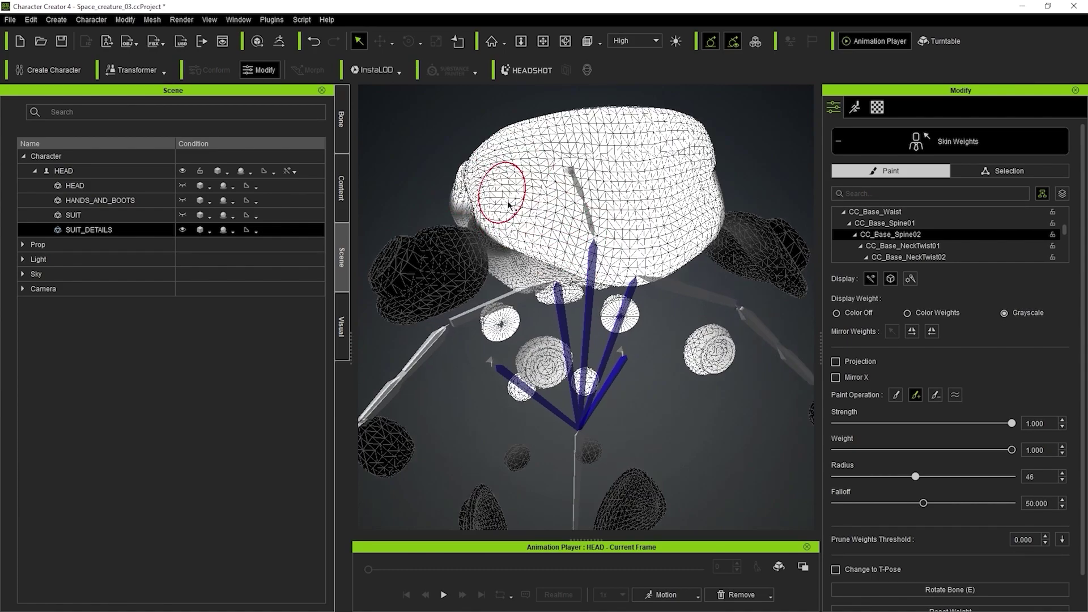
- Paint full CC_Base_Spine02 weight onto the remaining dark areas along the collar's outer sides and top rim
{"action": "scroll", "coordinate": [508, 205], "scroll_direction": "up", "scroll_amount": 2}
{"action": "middle_click_drag", "start_coordinate": [483, 180], "coordinate": [789, 244]}
{"action": "right_click_drag", "start_coordinate": [789, 243], "coordinate": [589, 238]}
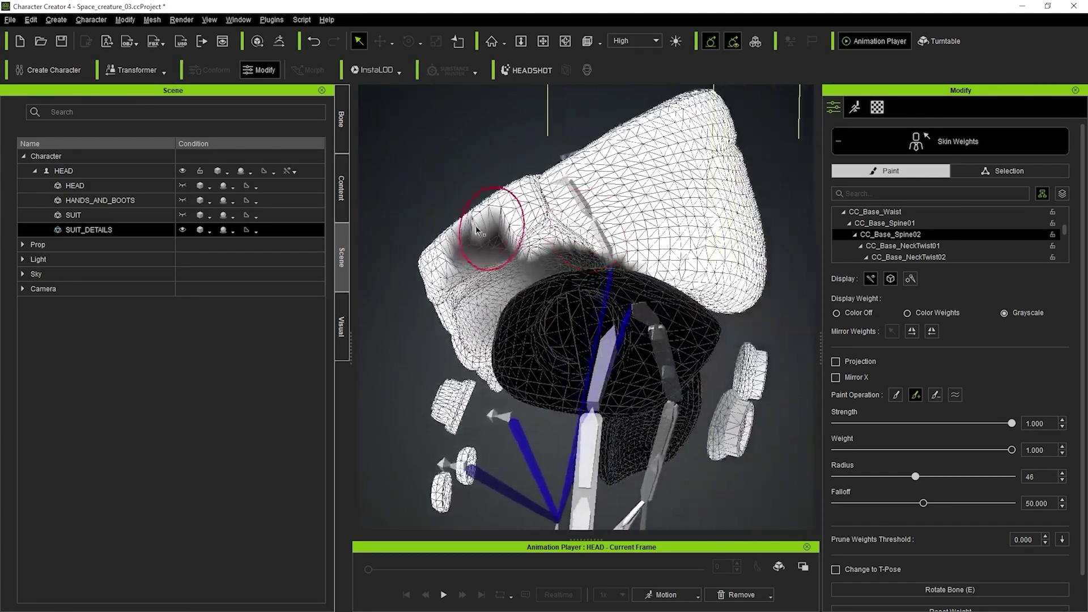
{"action": "right_click_drag", "start_coordinate": [476, 229], "coordinate": [618, 222]}
{"action": "mouse_move", "coordinate": [539, 286]}
{"action": "right_mouse_down"}
{"action": "mouse_move", "coordinate": [527, 284]}
{"action": "mouse_move", "coordinate": [576, 304]}
{"action": "right_mouse_up"}
{"action": "mouse_move", "coordinate": [484, 263]}
{"action": "right_mouse_down"}
{"action": "mouse_move", "coordinate": [510, 206]}
{"action": "mouse_move", "coordinate": [510, 389]}
{"action": "right_mouse_up"}
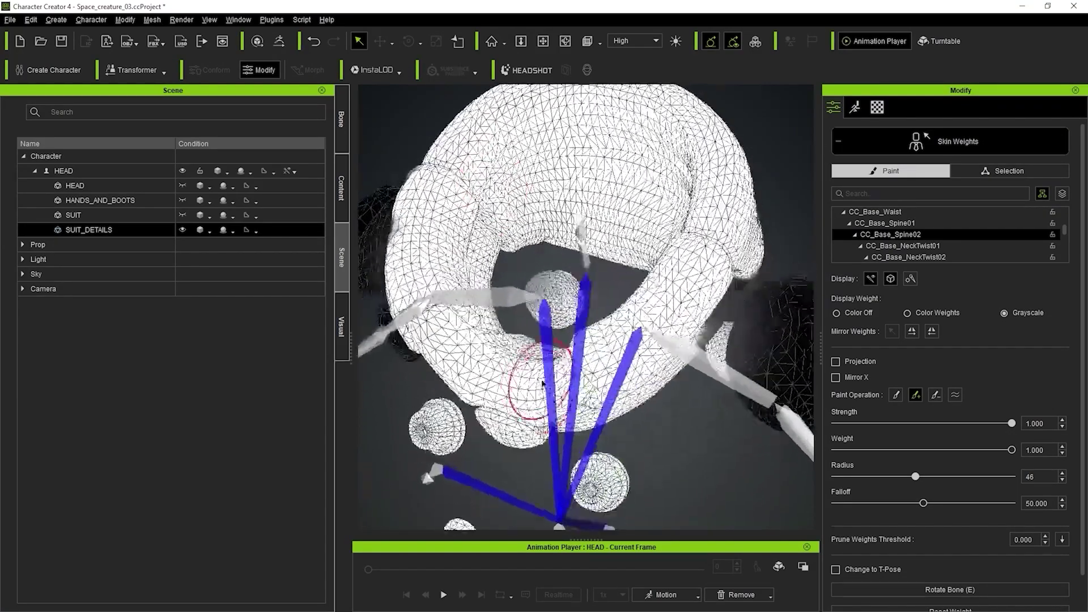
{"action": "mouse_move", "coordinate": [533, 255]}
{"action": "right_mouse_down"}
{"action": "mouse_move", "coordinate": [639, 214]}
{"action": "mouse_move", "coordinate": [558, 214]}
{"action": "mouse_move", "coordinate": [628, 353]}
{"action": "right_mouse_up"}
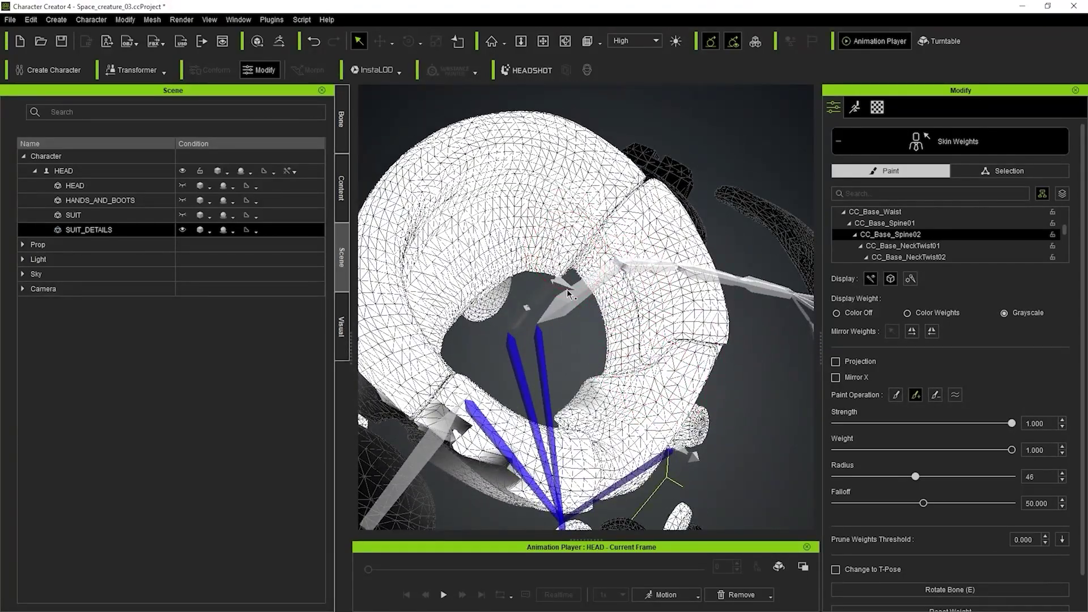
{"action": "mouse_move", "coordinate": [567, 293]}
{"action": "right_mouse_down"}
{"action": "mouse_move", "coordinate": [584, 287]}
{"action": "mouse_move", "coordinate": [604, 207]}
{"action": "right_mouse_up"}
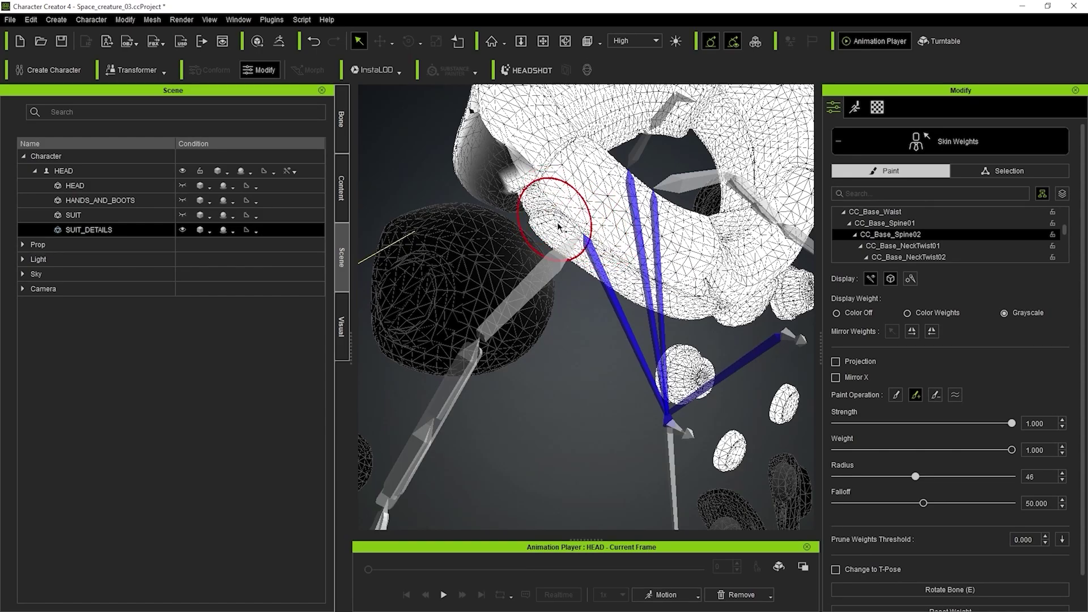
{"action": "mouse_move", "coordinate": [562, 216]}
{"action": "right_mouse_down"}
{"action": "mouse_move", "coordinate": [627, 298]}
{"action": "mouse_move", "coordinate": [590, 223]}
{"action": "mouse_move", "coordinate": [692, 206]}
{"action": "mouse_move", "coordinate": [773, 121]}
{"action": "mouse_move", "coordinate": [607, 218]}
{"action": "right_mouse_up"}
{"action": "mouse_move", "coordinate": [694, 209]}
{"action": "right_mouse_down"}
{"action": "mouse_move", "coordinate": [583, 262]}
{"action": "mouse_move", "coordinate": [553, 357]}
{"action": "mouse_move", "coordinate": [593, 340]}
{"action": "right_mouse_up"}
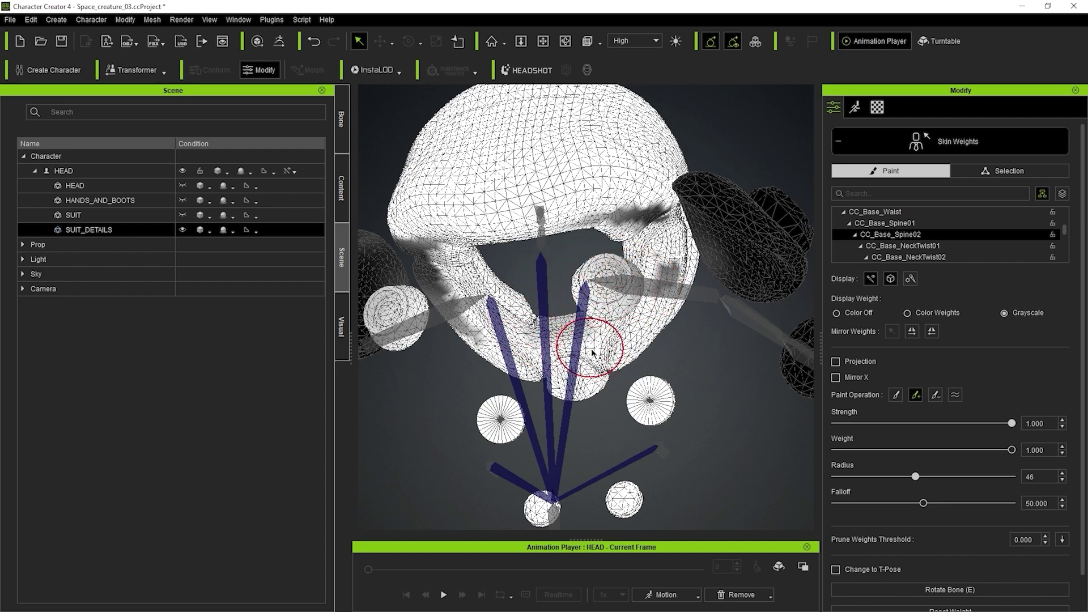
- Hide the skeleton bones in the viewport to get an unobstructed view of the painted mesh
{"action": "left_click", "coordinate": [871, 278]}
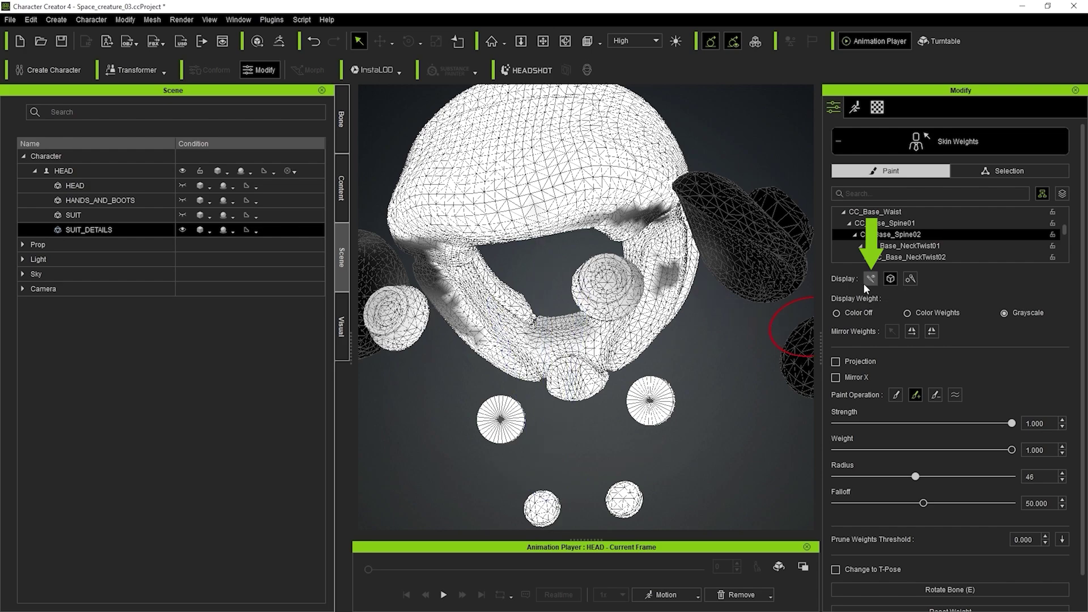
{"action": "left_click", "coordinate": [870, 280]}
{"action": "left_click", "coordinate": [870, 279]}
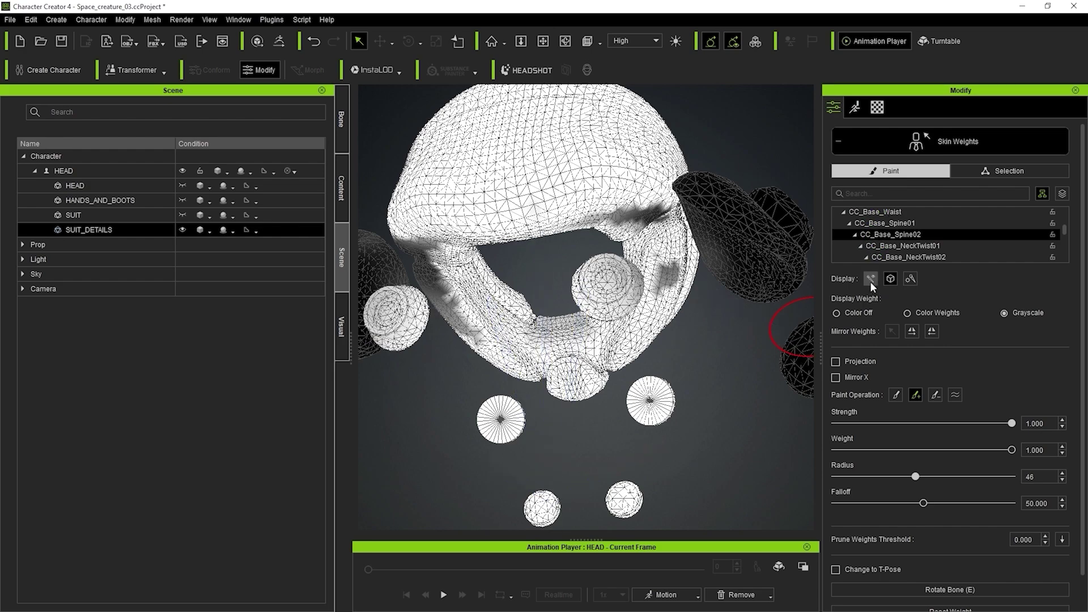
{"action": "left_click", "coordinate": [870, 279]}
{"action": "left_click", "coordinate": [869, 279]}
- Paint full CC_Base_Spine02 weight over the grey patches on the collar's underside and lower front
{"action": "mouse_move", "coordinate": [597, 222]}
{"action": "left_mouse_down"}
{"action": "mouse_move", "coordinate": [640, 213]}
{"action": "mouse_move", "coordinate": [664, 284]}
{"action": "left_mouse_up"}
{"action": "right_click_drag", "start_coordinate": [599, 287], "coordinate": [631, 267]}
{"action": "right_click_drag", "start_coordinate": [471, 219], "coordinate": [481, 232]}
{"action": "left_click_drag", "start_coordinate": [469, 218], "coordinate": [437, 238]}
{"action": "scroll", "coordinate": [448, 233], "scroll_direction": "up", "scroll_amount": 3}
{"action": "right_click_drag", "start_coordinate": [473, 232], "coordinate": [416, 199]}
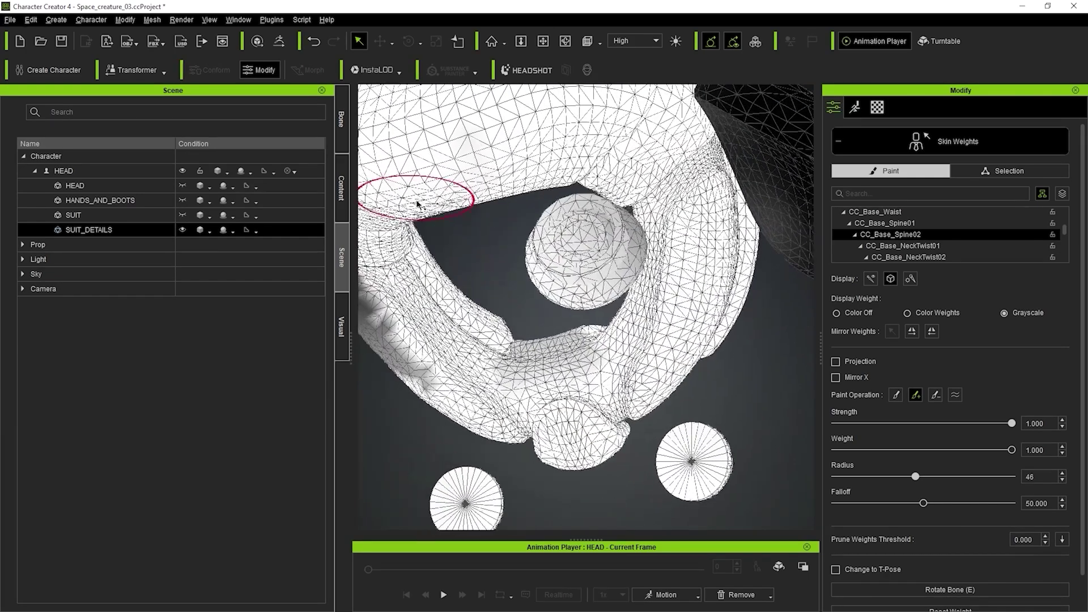
{"action": "middle_click_drag", "start_coordinate": [481, 226], "coordinate": [588, 223]}
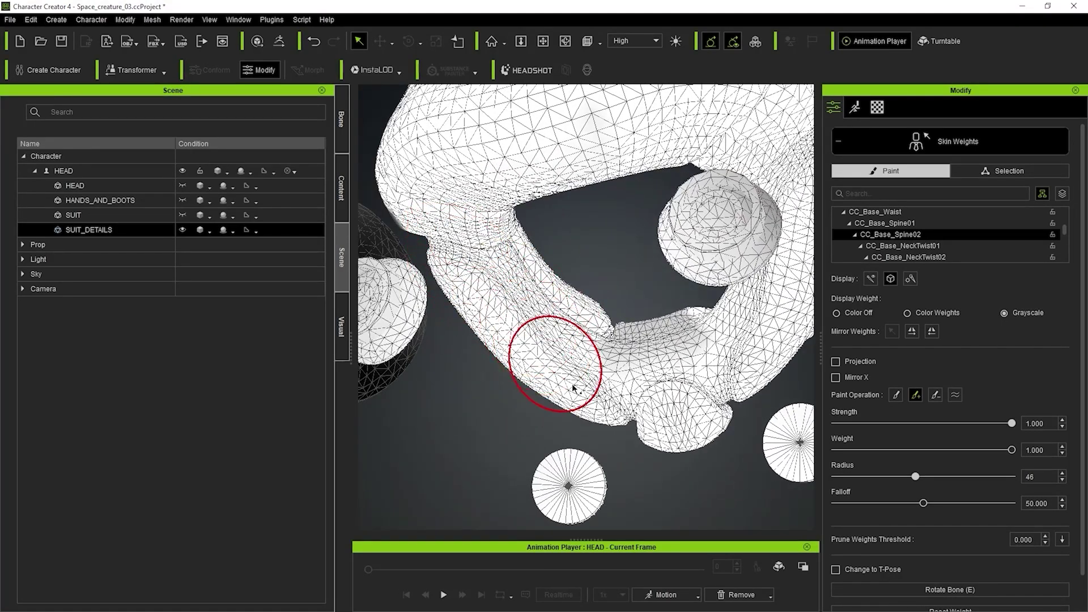
{"action": "left_click_drag", "start_coordinate": [615, 374], "coordinate": [688, 372]}
- Paint full CC_Base_Spine02 weight over the last dark spots in the collar's seams next to the shoulder pad
{"action": "right_click_drag", "start_coordinate": [651, 284], "coordinate": [600, 141]}
{"action": "middle_click_drag", "start_coordinate": [486, 142], "coordinate": [479, 241]}
{"action": "mouse_move", "coordinate": [479, 242]}
{"action": "right_mouse_down"}
{"action": "mouse_move", "coordinate": [427, 216]}
{"action": "mouse_move", "coordinate": [530, 238]}
{"action": "mouse_move", "coordinate": [512, 258]}
{"action": "mouse_move", "coordinate": [558, 255]}
{"action": "mouse_move", "coordinate": [600, 283]}
{"action": "right_mouse_up"}
{"action": "middle_click_drag", "start_coordinate": [588, 225], "coordinate": [548, 177]}
{"action": "right_click_drag", "start_coordinate": [548, 177], "coordinate": [581, 275]}
{"action": "middle_click_drag", "start_coordinate": [581, 275], "coordinate": [562, 219]}
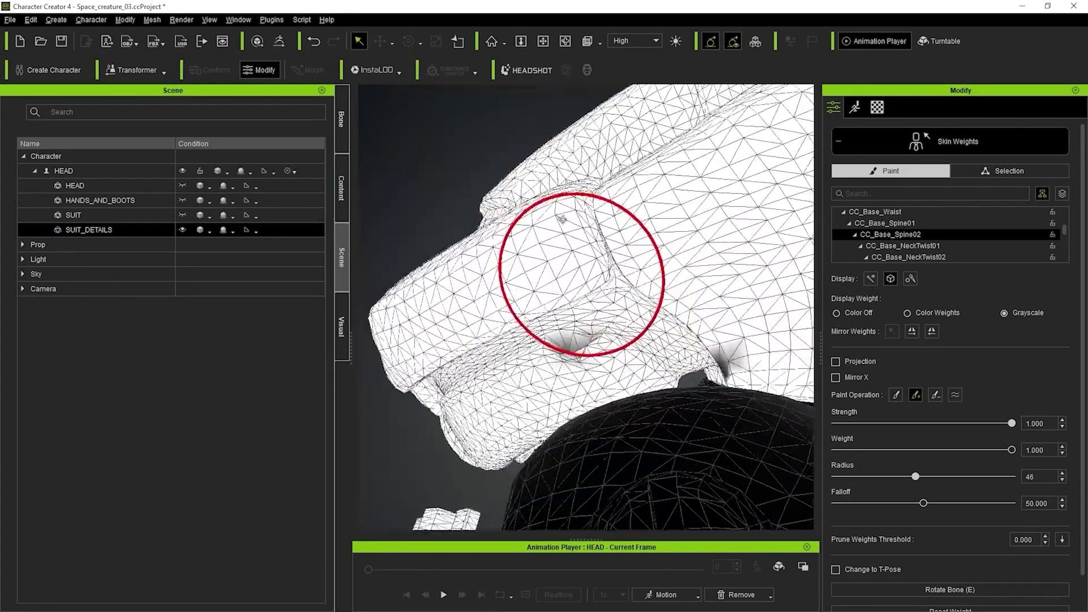
{"action": "right_click_drag", "start_coordinate": [561, 218], "coordinate": [521, 65]}
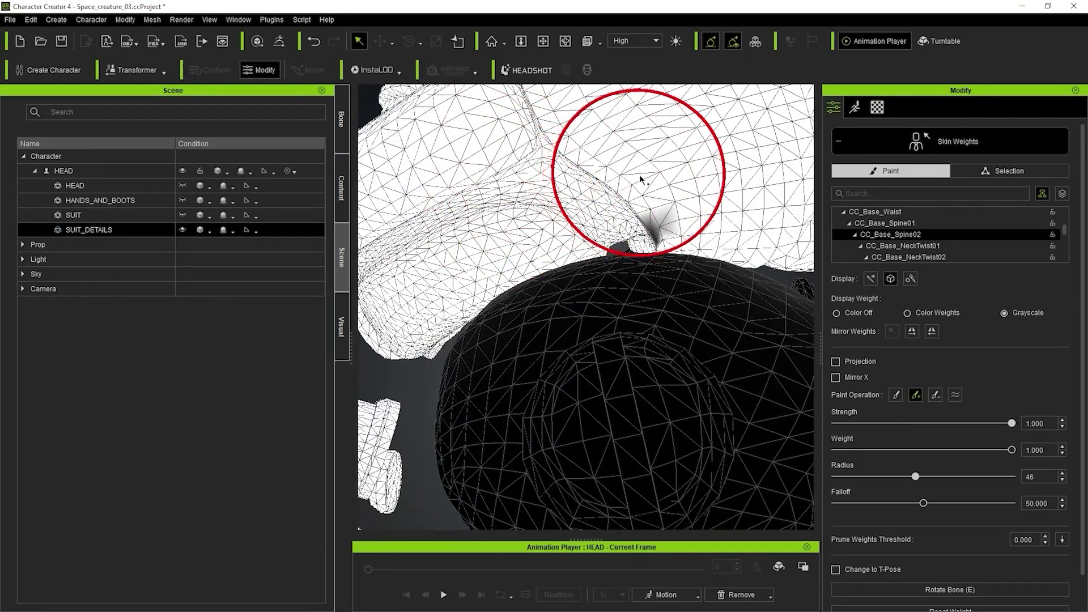
{"action": "mouse_move", "coordinate": [638, 178]}
{"action": "right_mouse_down"}
{"action": "mouse_move", "coordinate": [651, 189]}
{"action": "mouse_move", "coordinate": [462, 194]}
{"action": "mouse_move", "coordinate": [572, 208]}
{"action": "mouse_move", "coordinate": [702, 175]}
{"action": "mouse_move", "coordinate": [644, 206]}
{"action": "mouse_move", "coordinate": [566, 298]}
{"action": "mouse_move", "coordinate": [595, 170]}
{"action": "mouse_move", "coordinate": [671, 39]}
{"action": "mouse_move", "coordinate": [731, 190]}
{"action": "right_mouse_up"}
{"action": "scroll", "coordinate": [566, 196], "scroll_direction": "down", "scroll_amount": 4}
{"action": "right_click_drag", "start_coordinate": [522, 194], "coordinate": [573, 192]}
{"action": "middle_click_drag", "start_coordinate": [604, 207], "coordinate": [650, 269]}
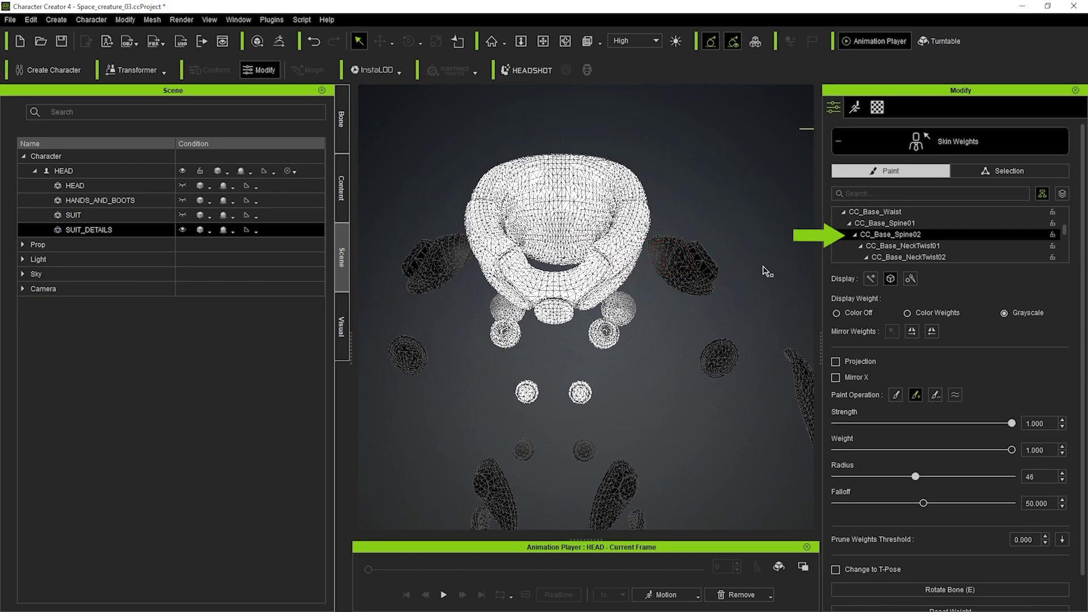
- Examine the bone weights on the character's left shoulder pad, going from the spine and neck bones through to CC_Base_L_Clavicle
{"action": "scroll", "coordinate": [600, 312], "scroll_direction": "up", "scroll_amount": 10}
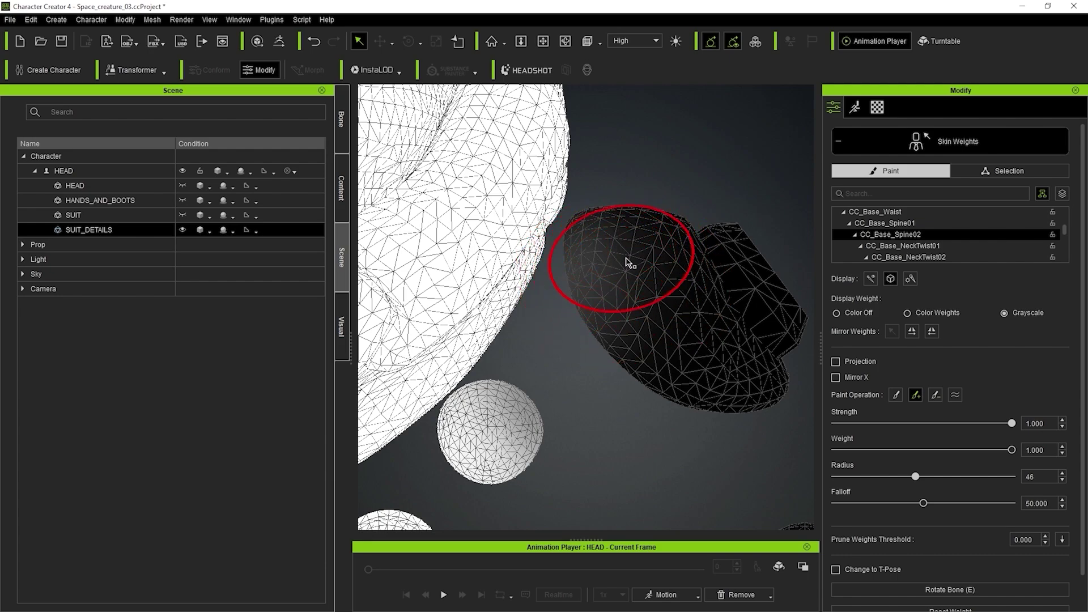
{"action": "left_click", "coordinate": [915, 245]}
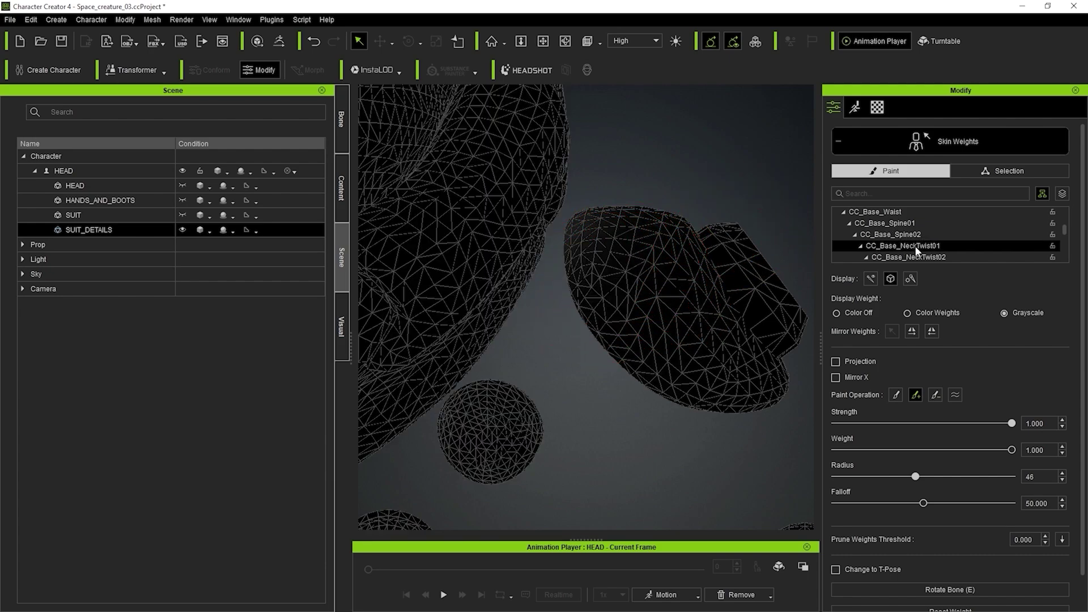
{"action": "left_click", "coordinate": [901, 226]}
{"action": "left_click", "coordinate": [901, 231]}
{"action": "left_click", "coordinate": [914, 234]}
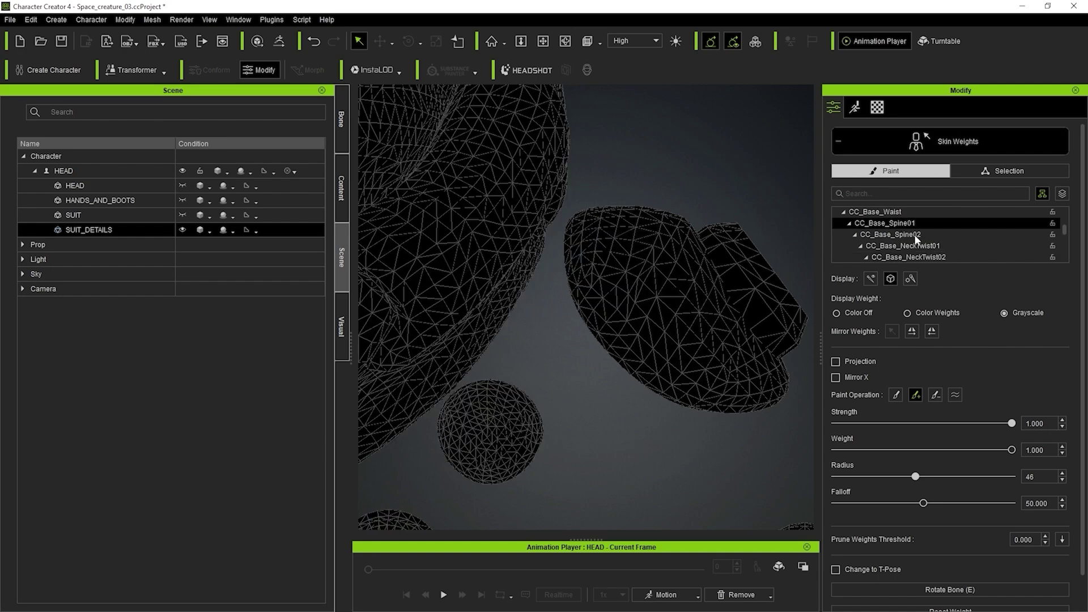
{"action": "key", "text": "Down"}
{"action": "key", "text": "Down"}
{"action": "key", "text": "Down"}
{"action": "key", "text": "Down"}
{"action": "key", "text": "Down"}
{"action": "key", "text": "Down"}
{"action": "key", "text": "Down"}
{"action": "key", "text": "Down"}
{"action": "key", "text": "Down"}
{"action": "key", "text": "Down"}
{"action": "key", "text": "Down"}
{"action": "key", "text": "Down"}
{"action": "key", "text": "Down"}
{"action": "key", "text": "Down"}
{"action": "key", "text": "Down"}
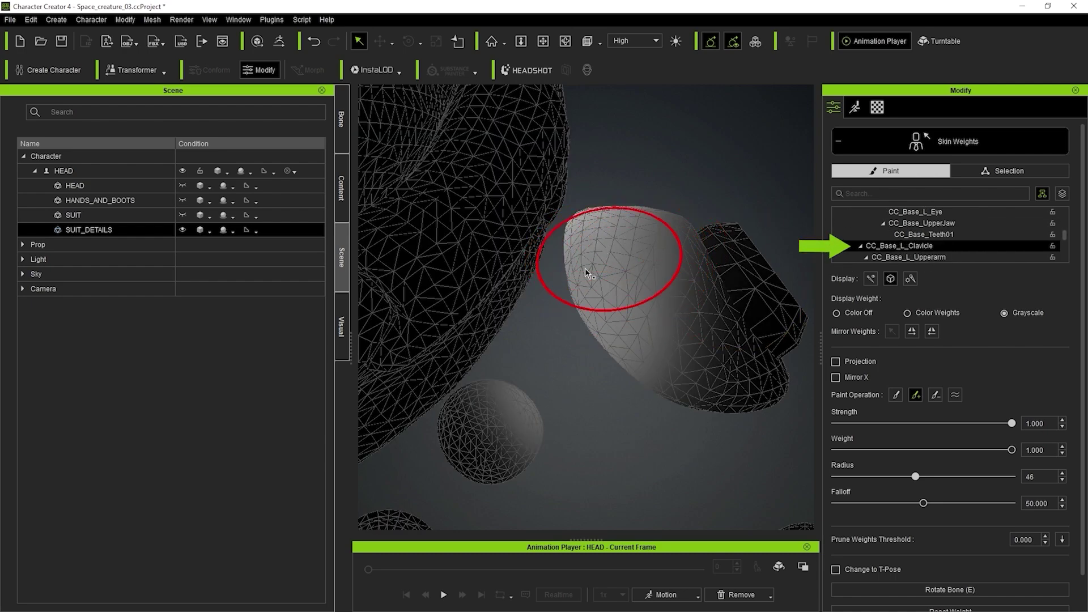
- Step through the arm and clavicle bones and examine how CC_Base_L_UpperarmTwist01 influences the character's left shoulder pad
{"action": "key", "text": "Down"}
{"action": "key", "text": "Down"}
{"action": "key", "text": "Down"}
{"action": "key", "text": "Down"}
{"action": "key", "text": "Down"}
{"action": "key", "text": "Down"}
{"action": "key", "text": "Down"}
{"action": "key", "text": "Down"}
{"action": "key", "text": "Down"}
{"action": "key", "text": "Down"}
{"action": "key", "text": "Down"}
{"action": "key", "text": "Down"}
{"action": "key", "text": "Down"}
{"action": "key", "text": "Down"}
{"action": "key", "text": "Down"}
{"action": "key", "text": "Down"}
{"action": "key", "text": "Down"}
{"action": "key", "text": "Down"}
{"action": "key", "text": "Down"}
{"action": "key", "text": "Down"}
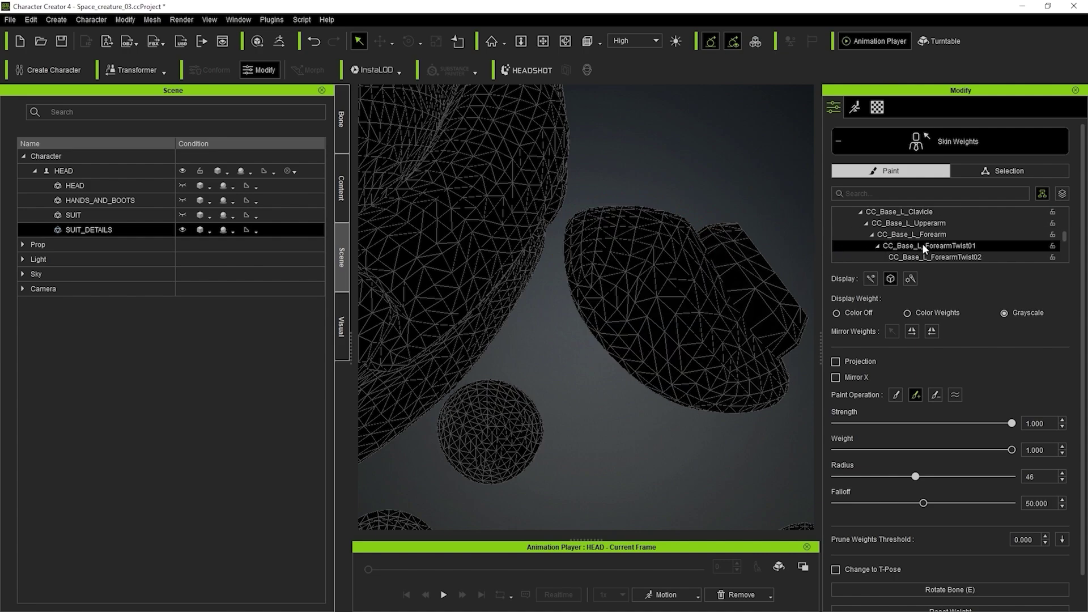
{"action": "scroll", "coordinate": [923, 243], "scroll_direction": "down", "scroll_amount": 1}
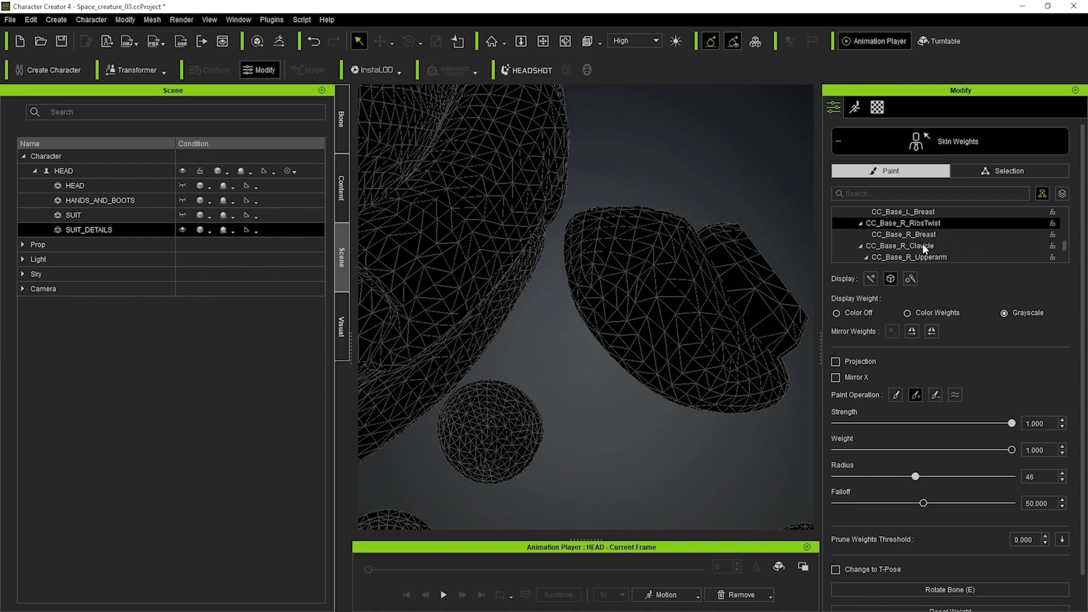
{"action": "left_click", "coordinate": [924, 245]}
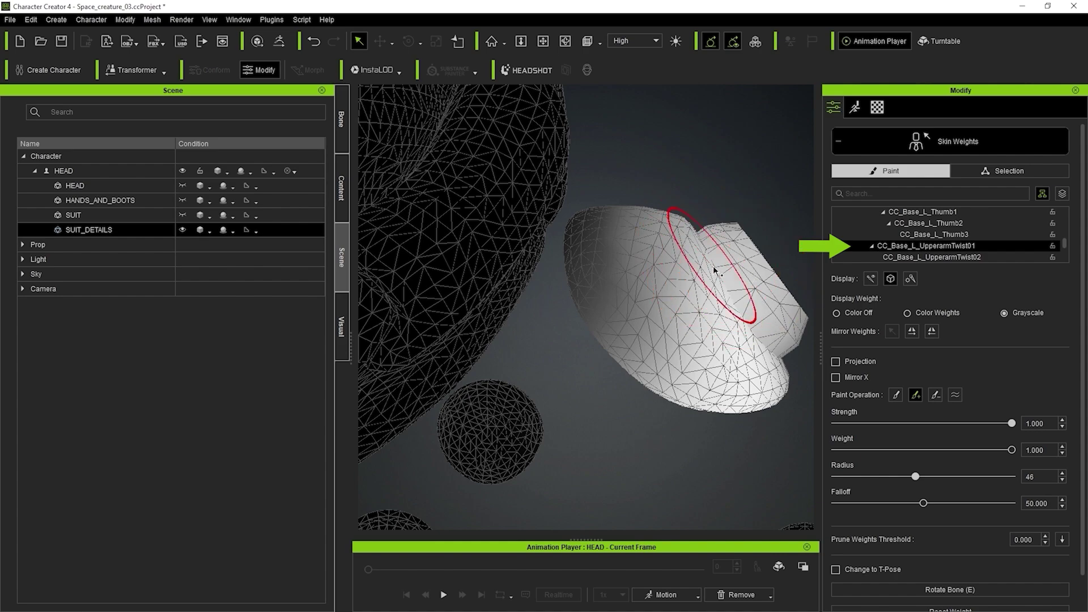
{"action": "scroll", "coordinate": [695, 283], "scroll_direction": "down", "scroll_amount": 3}
{"action": "middle_click_drag", "start_coordinate": [642, 311], "coordinate": [702, 294]}
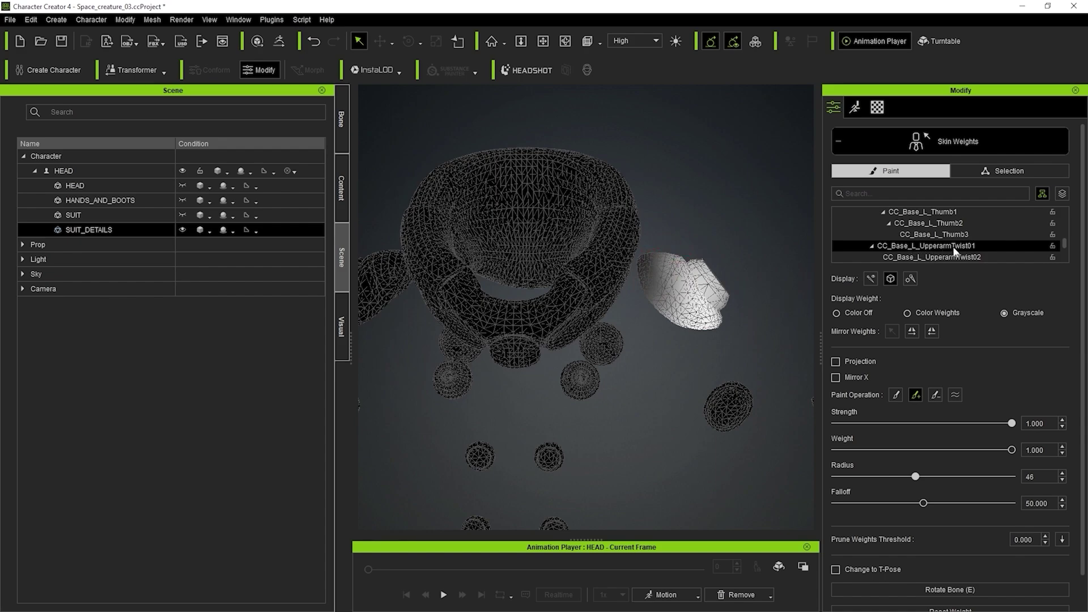
{"action": "mouse_move", "coordinate": [741, 292]}
{"action": "left_mouse_down"}
{"action": "mouse_move", "coordinate": [675, 283]}
{"action": "mouse_move", "coordinate": [650, 294]}
{"action": "left_mouse_up"}
- Go back through the bone hierarchy and reselect CC_Base_Spine02 for weight painting
{"action": "left_click", "coordinate": [931, 233]}
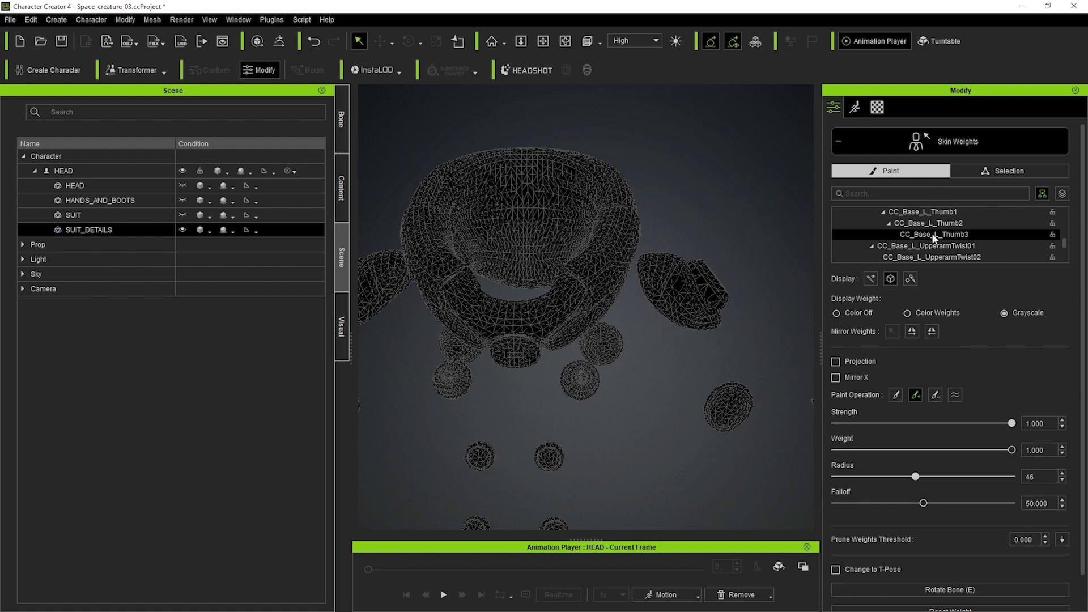
{"action": "key", "text": "Up"}
{"action": "key", "text": "Up"}
{"action": "key", "text": "Up"}
{"action": "key", "text": "Up"}
{"action": "key", "text": "Up"}
{"action": "key", "text": "Up"}
{"action": "key", "text": "Up"}
{"action": "key", "text": "Up"}
{"action": "key", "text": "Up"}
{"action": "key", "text": "Up"}
{"action": "key", "text": "Up"}
{"action": "key", "text": "Up"}
{"action": "key", "text": "Up"}
{"action": "key", "text": "Up"}
{"action": "key", "text": "Up"}
{"action": "key", "text": "Up"}
{"action": "key", "text": "Up"}
{"action": "key", "text": "Up"}
{"action": "key", "text": "Up"}
{"action": "key", "text": "Up"}
{"action": "key", "text": "Down"}
{"action": "key", "text": "Down"}
{"action": "key", "text": "Down"}
{"action": "key", "text": "Down"}
{"action": "key", "text": "Down"}
{"action": "key", "text": "Down"}
{"action": "key", "text": "Down"}
{"action": "key", "text": "Down"}
{"action": "key", "text": "Down"}
{"action": "key", "text": "Down"}
{"action": "key", "text": "Down"}
{"action": "key", "text": "Down"}
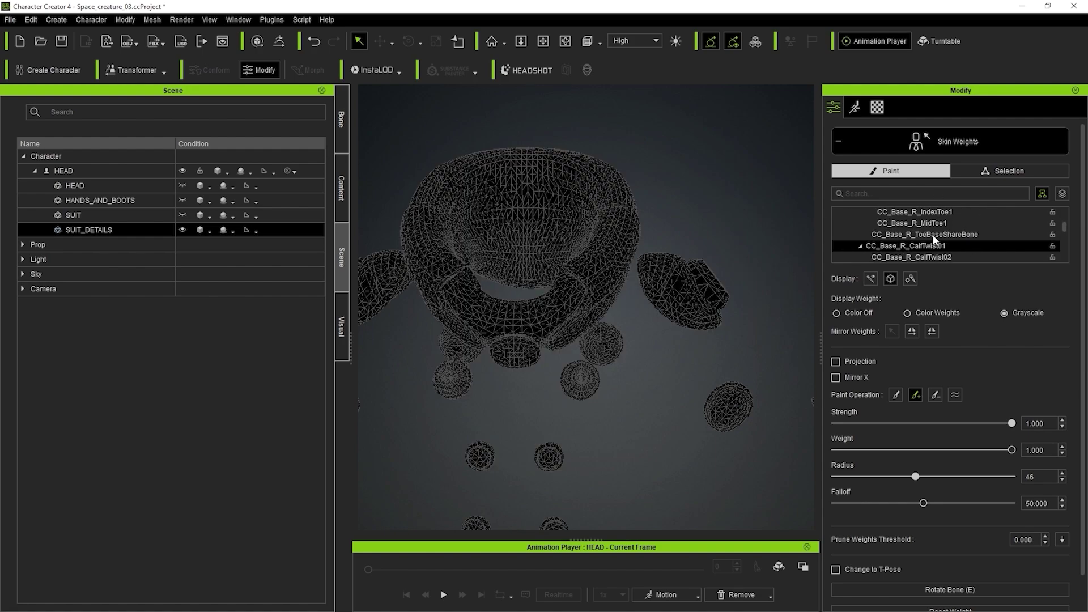
{"action": "key", "text": "Up"}
{"action": "key", "text": "Up"}
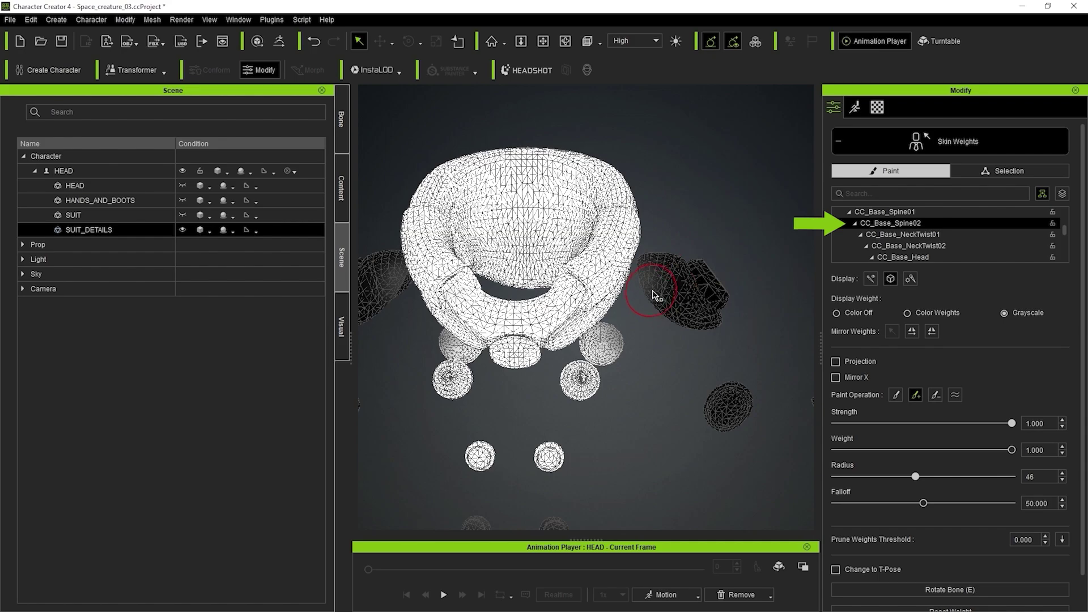
- Switch the weight brush to the subtractive operation while viewing the character's left shoulder pad with CC_Base_Spine02 selected
{"action": "middle_click_drag", "start_coordinate": [652, 292], "coordinate": [657, 319]}
{"action": "right_click_drag", "start_coordinate": [656, 286], "coordinate": [680, 295]}
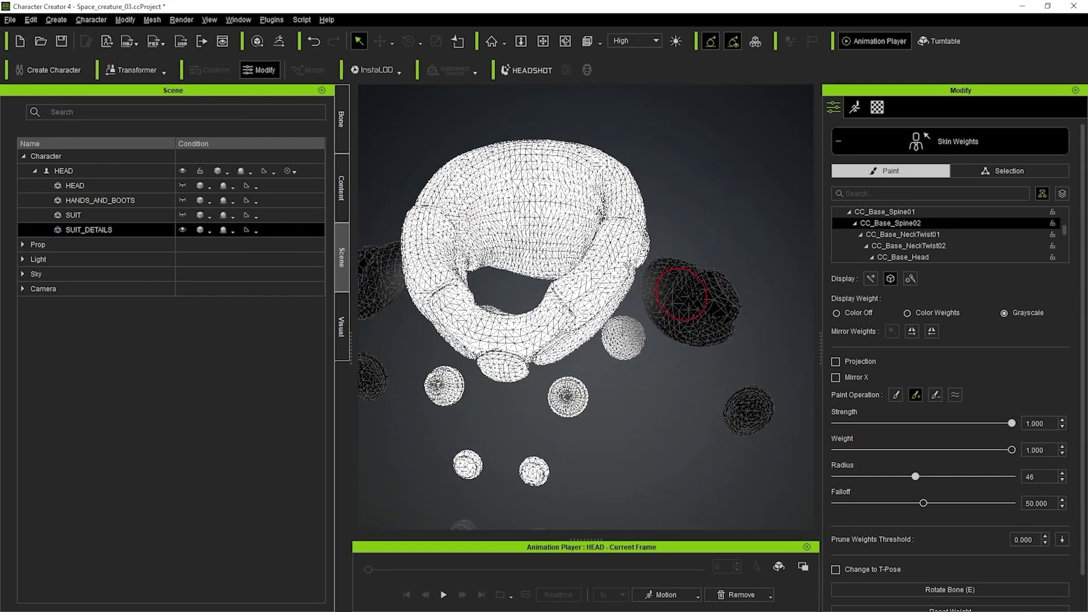
{"action": "left_click", "coordinate": [935, 395]}
{"action": "right_click_drag", "start_coordinate": [662, 286], "coordinate": [691, 331]}
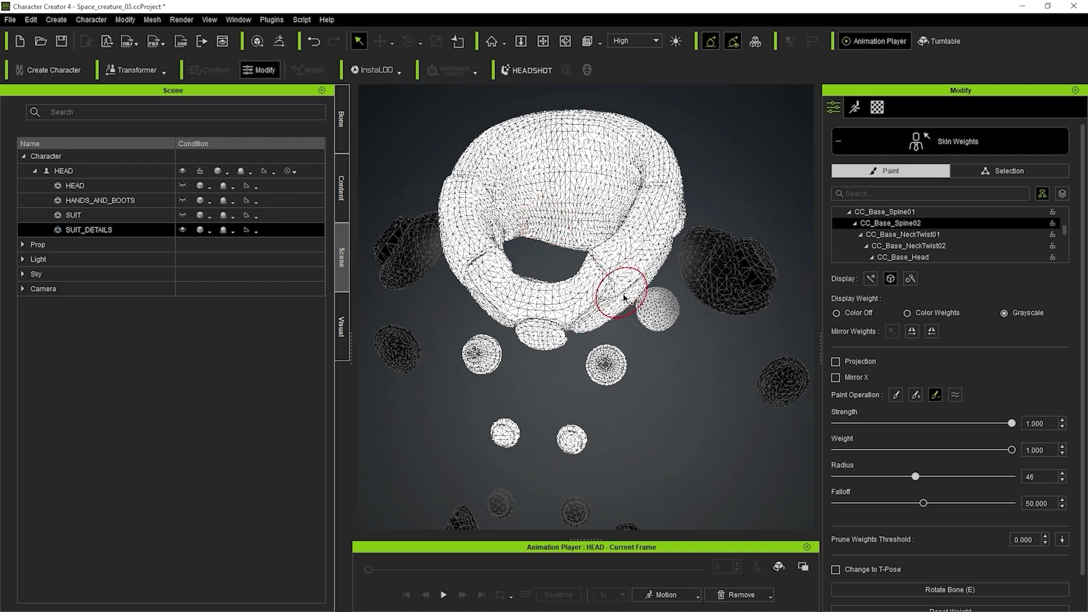
- Leave Skin Weights mode and unhide the HEAD, HANDS_AND_BOOTS and SUIT meshes
{"action": "mouse_move", "coordinate": [631, 308]}
{"action": "right_mouse_down"}
{"action": "mouse_move", "coordinate": [693, 288]}
{"action": "mouse_move", "coordinate": [687, 275]}
{"action": "right_mouse_up"}
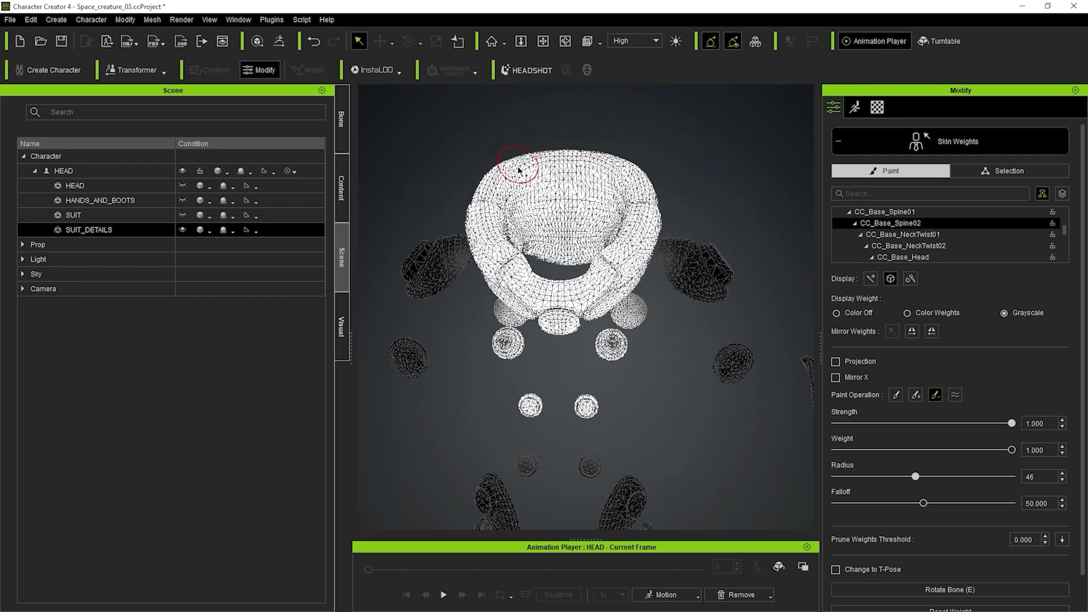
{"action": "mouse_move", "coordinate": [493, 252]}
{"action": "right_mouse_down"}
{"action": "mouse_move", "coordinate": [527, 259]}
{"action": "mouse_move", "coordinate": [554, 185]}
{"action": "right_mouse_up"}
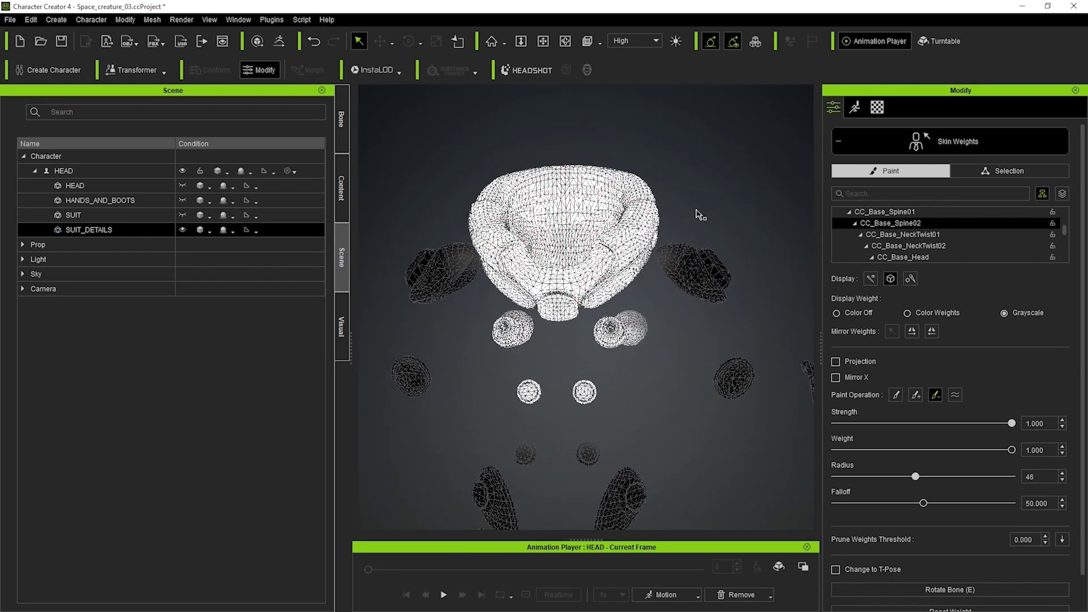
{"action": "left_click", "coordinate": [953, 142]}
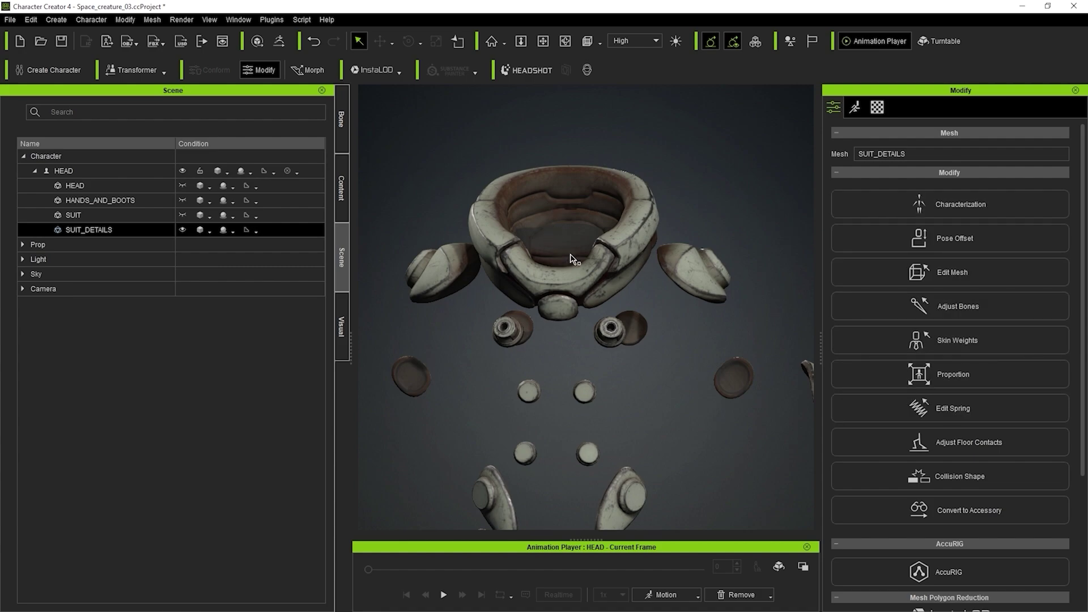
{"action": "left_click", "coordinate": [182, 186]}
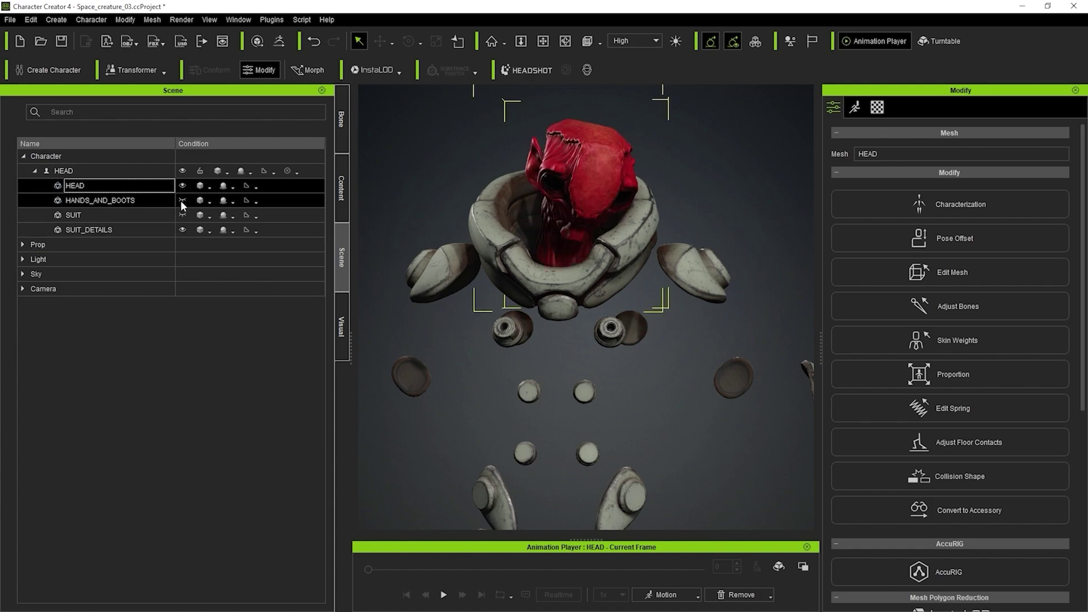
{"action": "left_click", "coordinate": [181, 200]}
{"action": "left_click", "coordinate": [182, 214]}
{"action": "right_click_drag", "start_coordinate": [633, 144], "coordinate": [639, 241]}
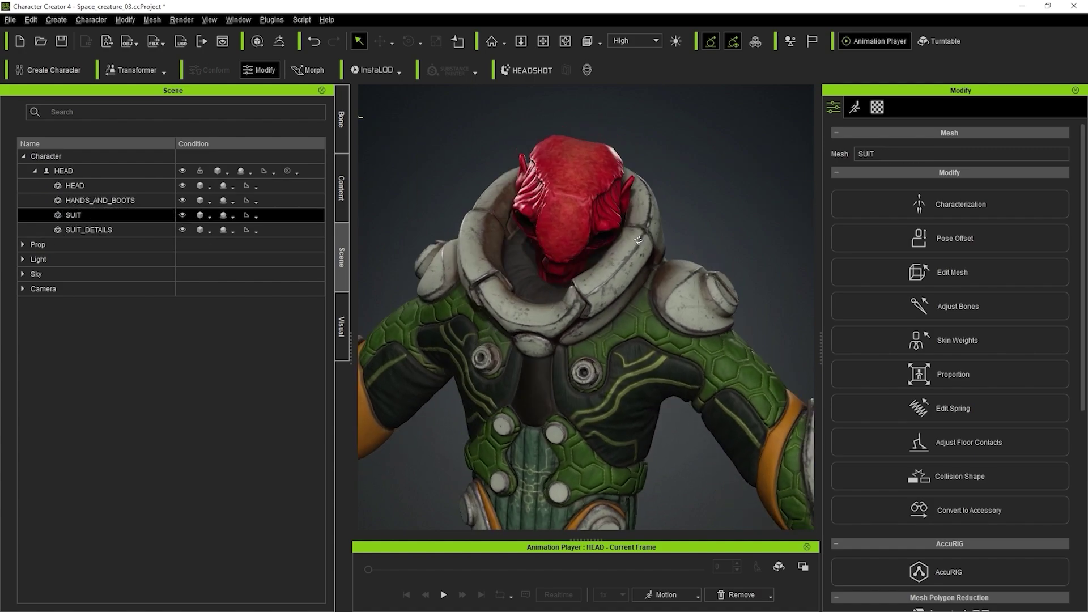
- Open Edit Pose for the whole HEAD character, select its head control and hide the bone display
{"action": "left_click", "coordinate": [856, 107]}
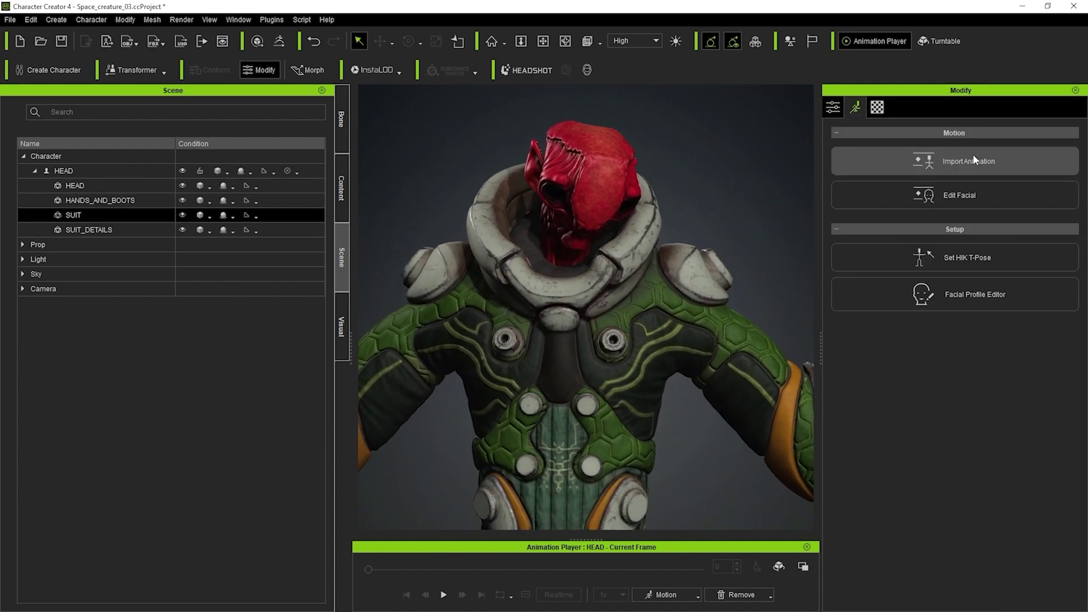
{"action": "left_click", "coordinate": [114, 171]}
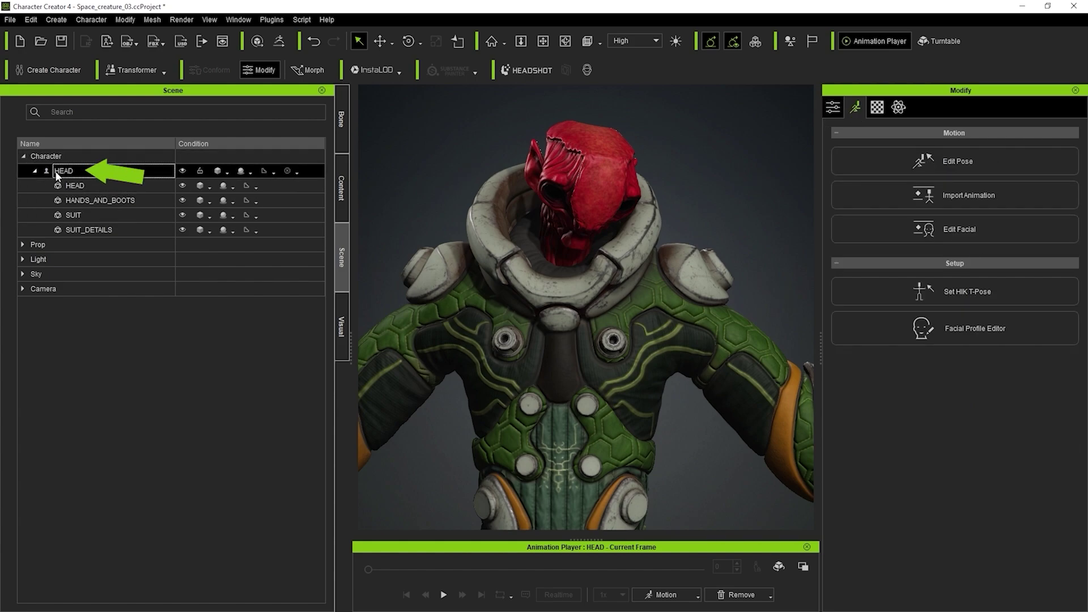
{"action": "left_click", "coordinate": [967, 162]}
{"action": "left_click", "coordinate": [898, 241]}
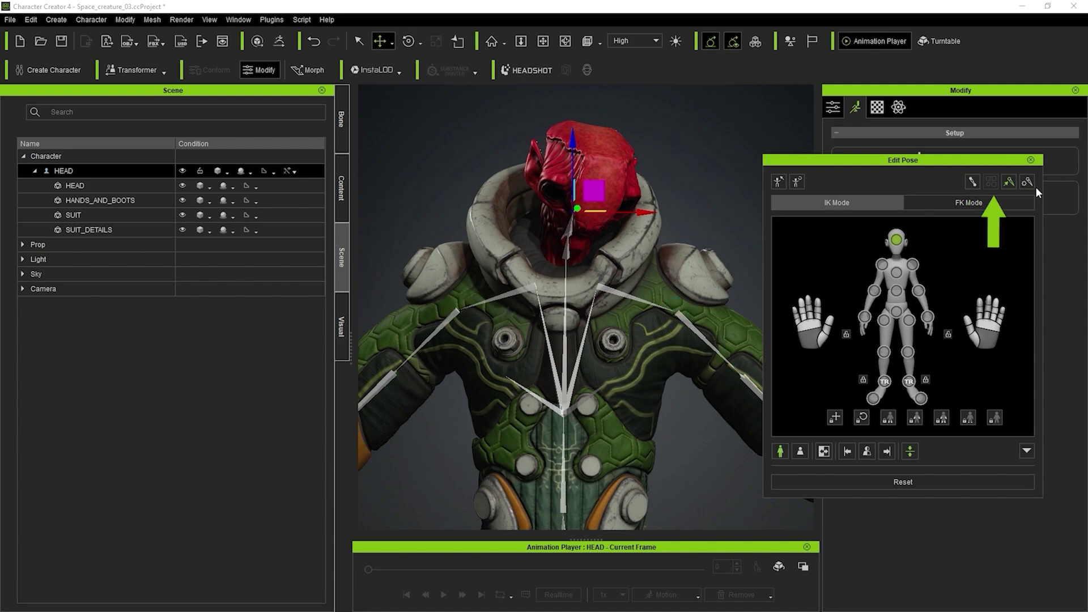
{"action": "left_click", "coordinate": [1009, 182]}
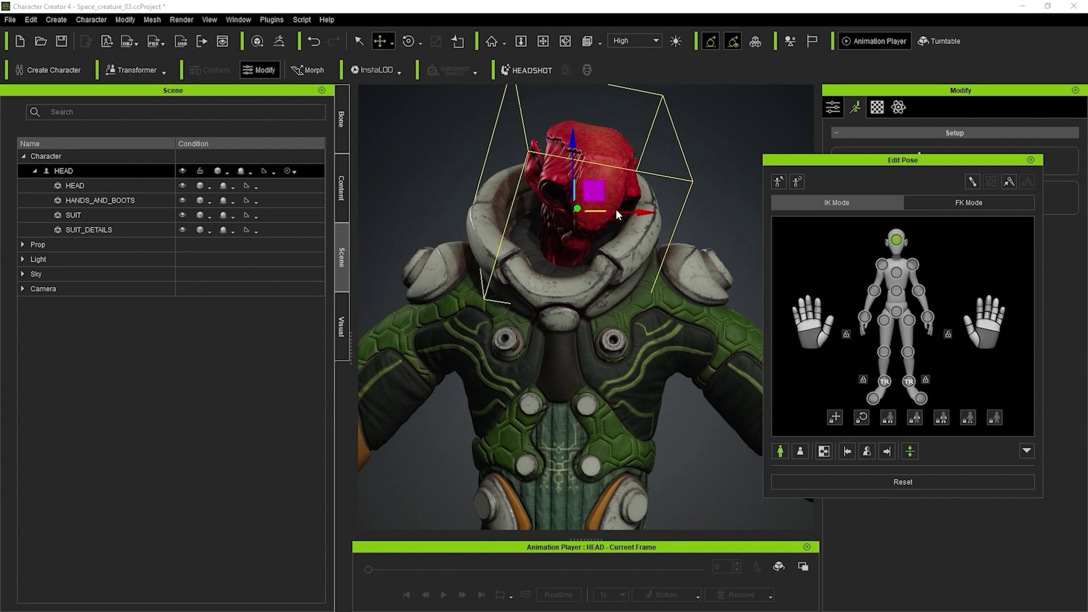
- Rotate the creature's head in several directions with the Rotate tool to test the collar's deformation
{"action": "key", "text": "e"}
{"action": "left_click_drag", "start_coordinate": [619, 215], "coordinate": [583, 233]}
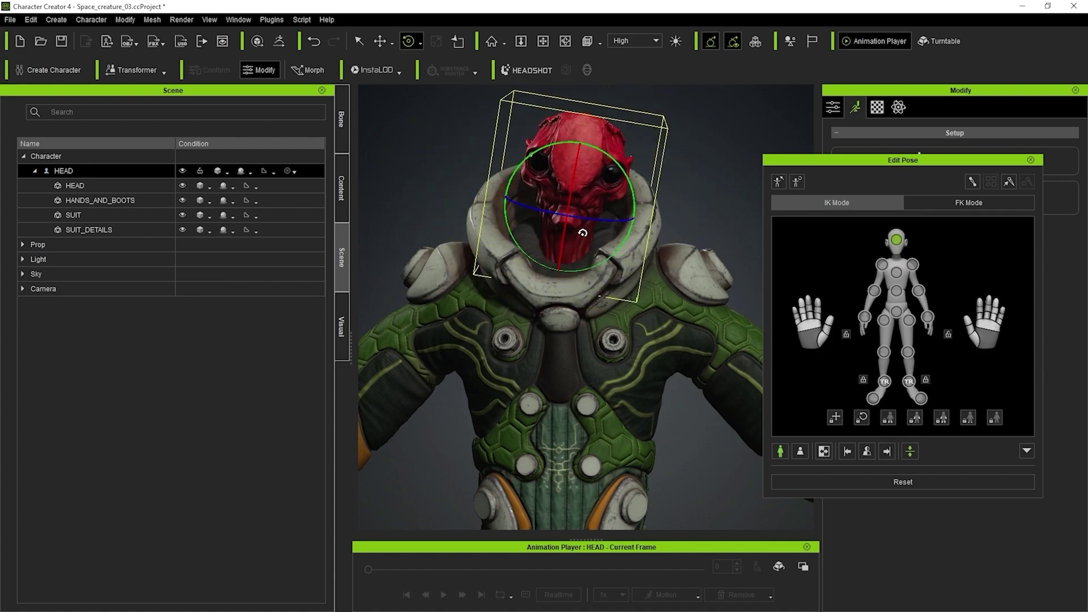
{"action": "mouse_move", "coordinate": [539, 172]}
{"action": "left_mouse_down"}
{"action": "mouse_move", "coordinate": [528, 186]}
{"action": "mouse_move", "coordinate": [577, 173]}
{"action": "mouse_move", "coordinate": [537, 174]}
{"action": "left_mouse_up"}
{"action": "left_click_drag", "start_coordinate": [611, 185], "coordinate": [566, 196]}
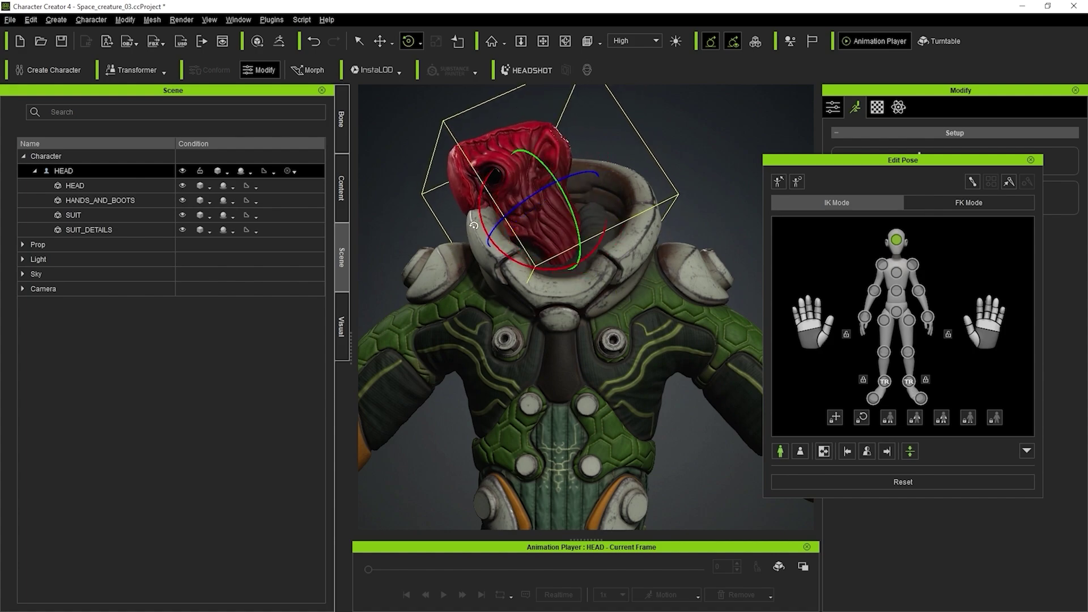
{"action": "left_click_drag", "start_coordinate": [474, 225], "coordinate": [725, 231]}
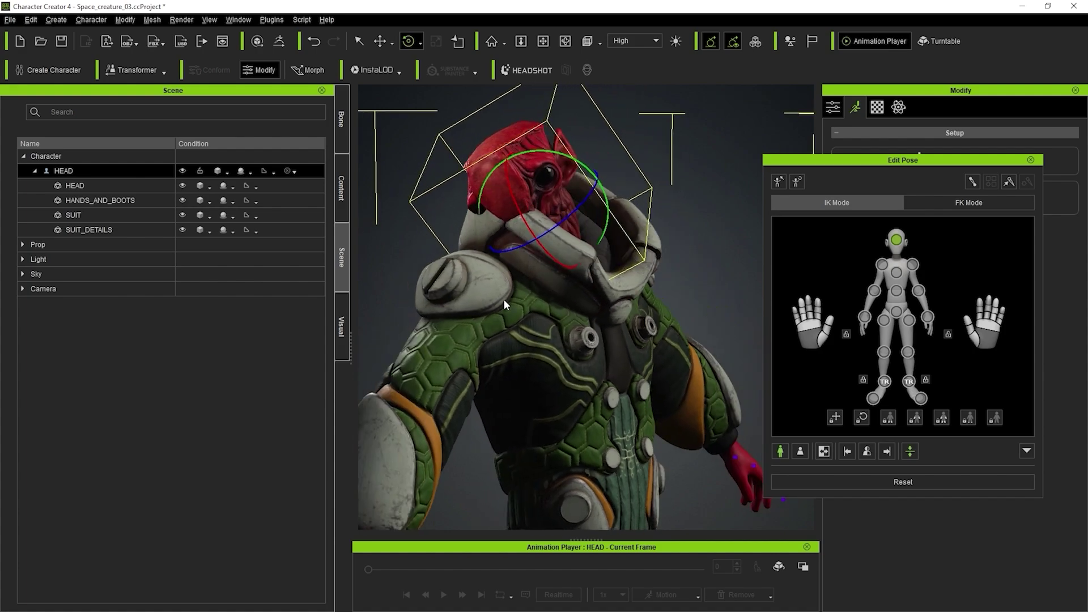
{"action": "left_click_drag", "start_coordinate": [506, 304], "coordinate": [719, 195]}
{"action": "right_click_drag", "start_coordinate": [718, 195], "coordinate": [583, 186]}
{"action": "left_click_drag", "start_coordinate": [583, 185], "coordinate": [610, 178]}
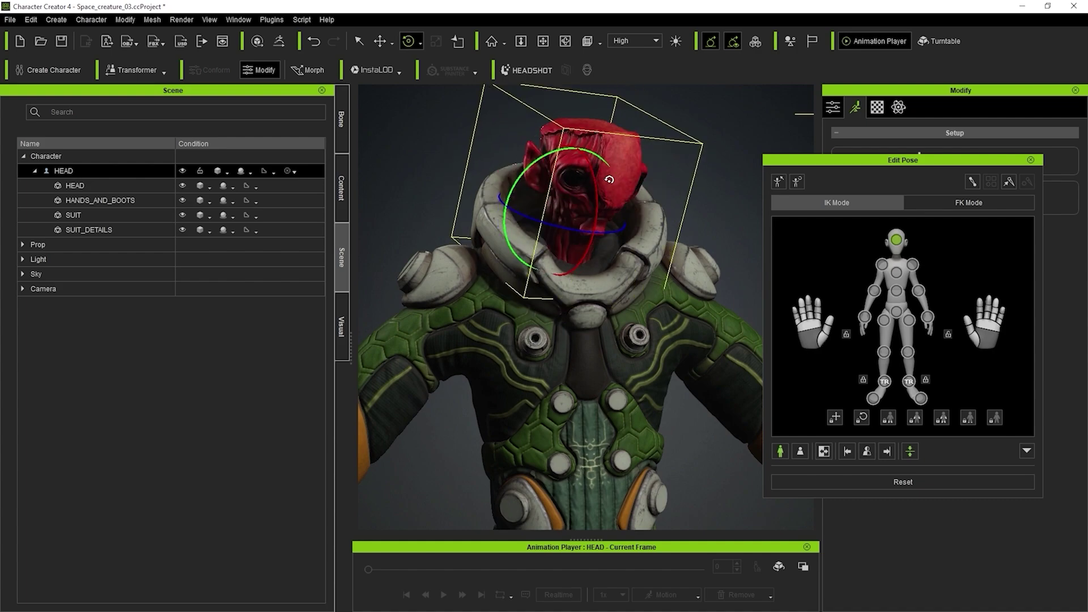
{"action": "right_click_drag", "start_coordinate": [610, 221], "coordinate": [532, 216]}
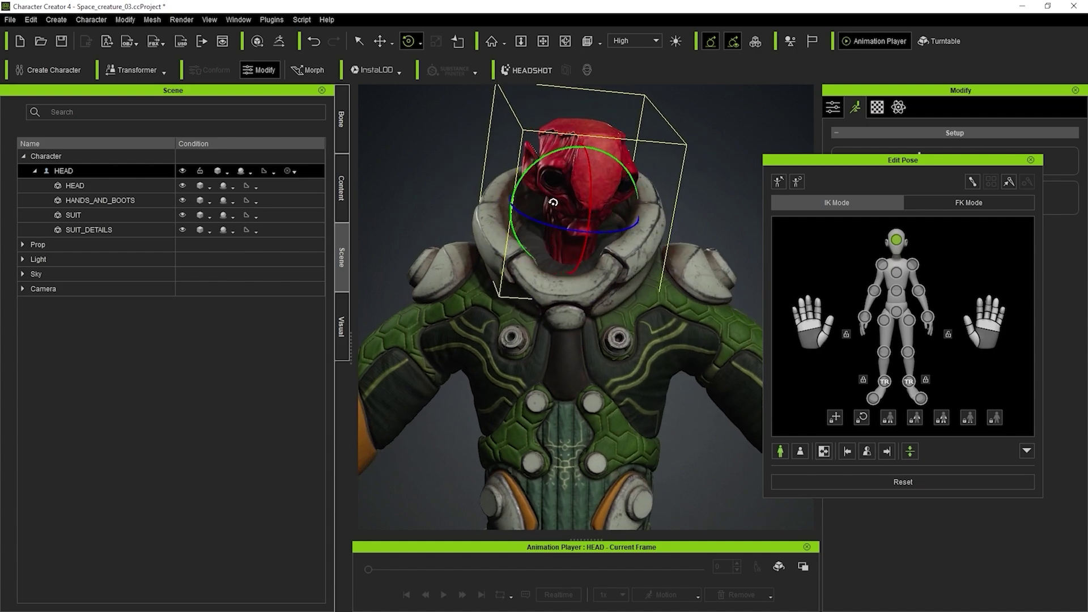
{"action": "left_click_drag", "start_coordinate": [553, 202], "coordinate": [592, 191]}
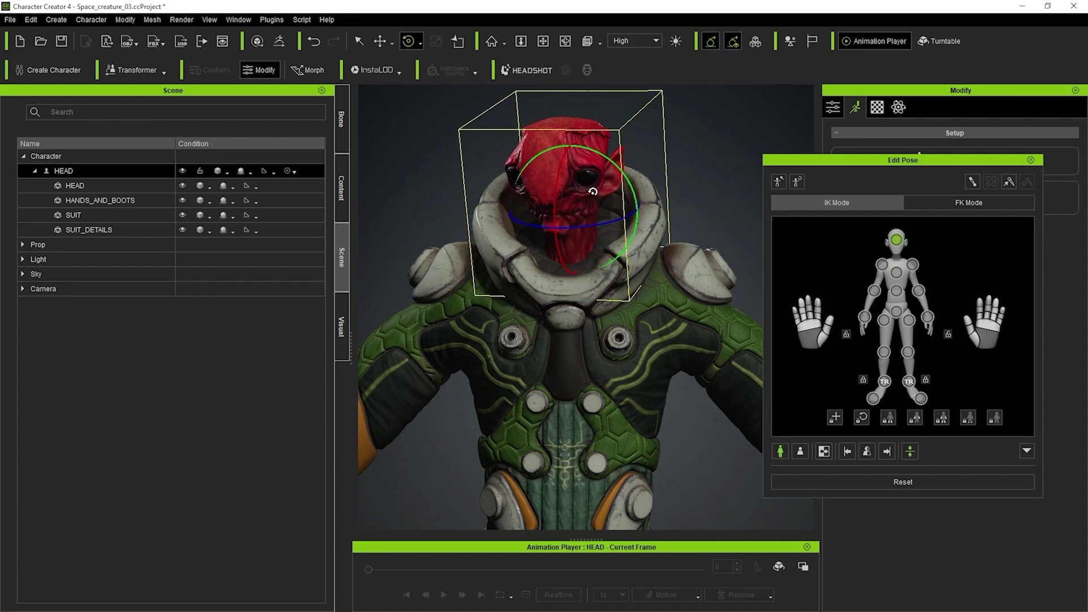
- Turn the head slightly toward the character's right with the full body in view, and close Edit Pose
{"action": "scroll", "coordinate": [643, 376], "scroll_direction": "down", "scroll_amount": 5}
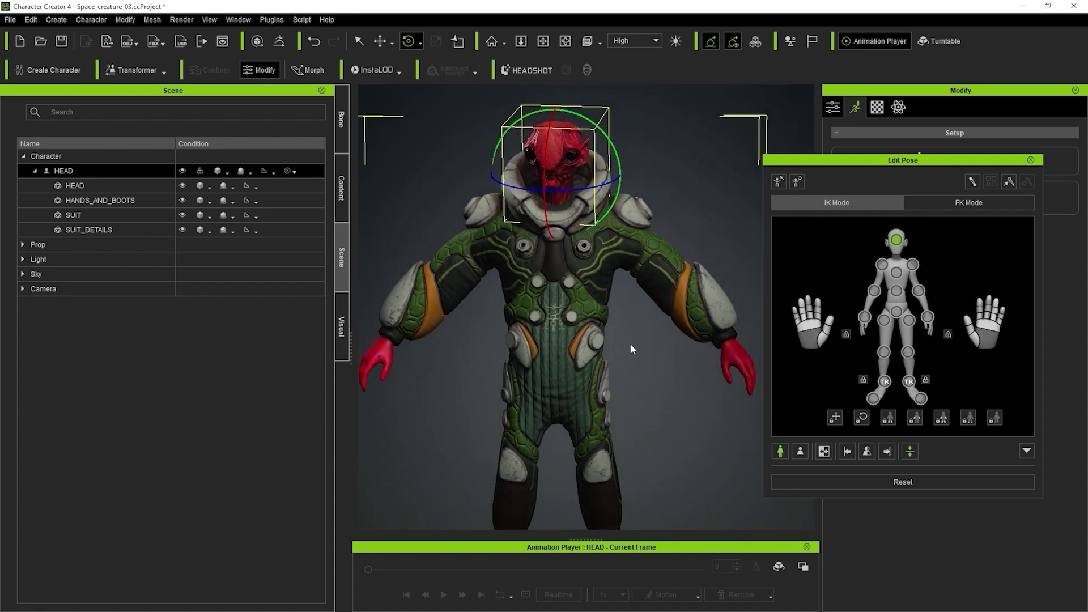
{"action": "middle_click_drag", "start_coordinate": [631, 344], "coordinate": [646, 333]}
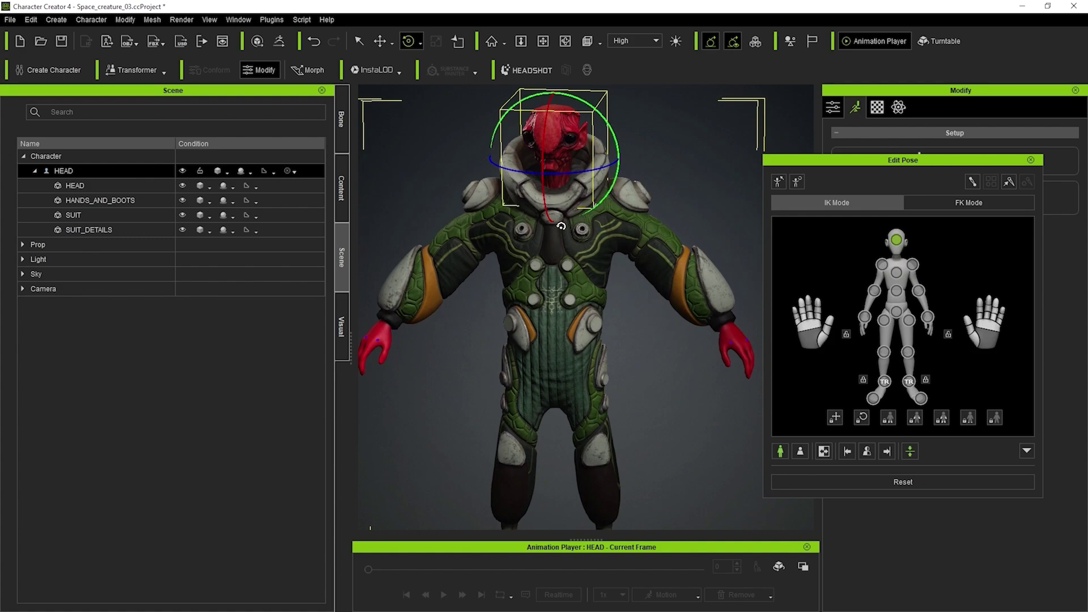
{"action": "left_click_drag", "start_coordinate": [586, 197], "coordinate": [573, 195]}
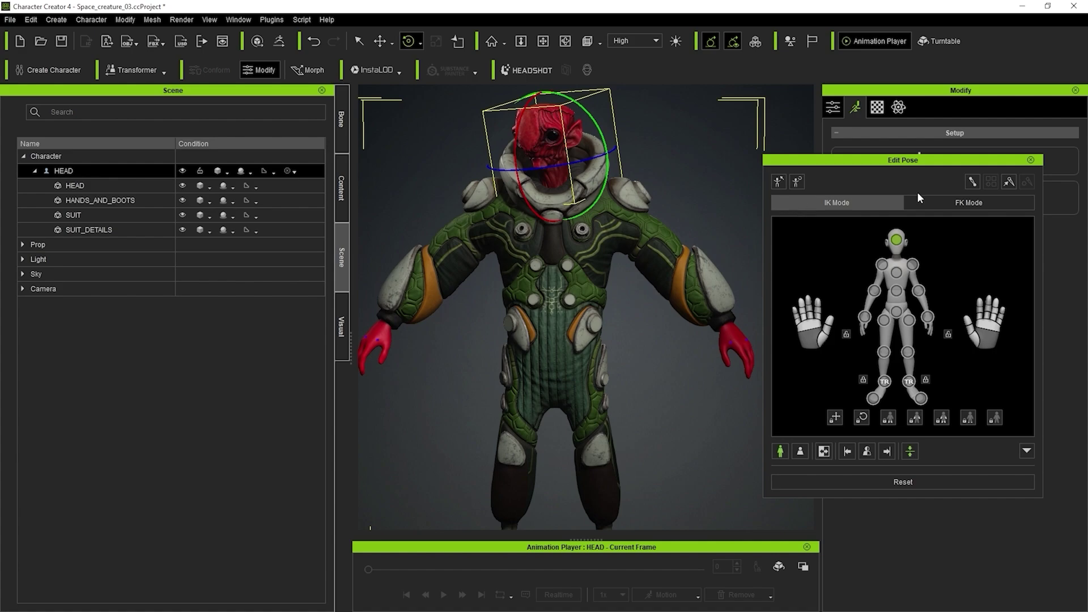
{"action": "left_click", "coordinate": [1030, 161]}
{"action": "left_click", "coordinate": [660, 390]}
- Apply the male Walk_M motion to the creature
{"action": "middle_click_drag", "start_coordinate": [627, 323], "coordinate": [633, 352]}
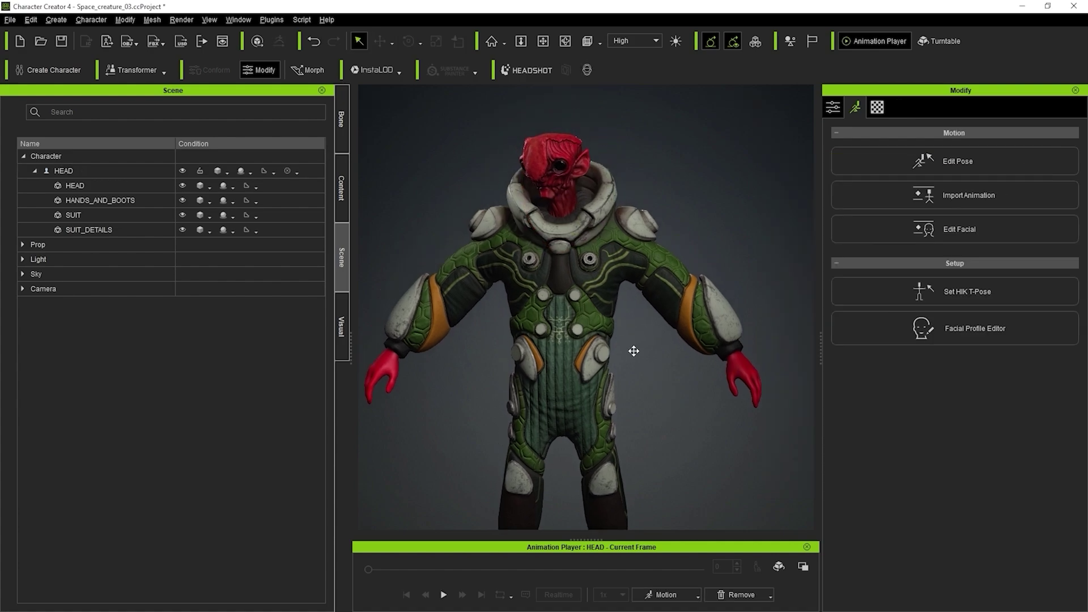
{"action": "scroll", "coordinate": [663, 276], "scroll_direction": "up", "scroll_amount": 3}
{"action": "scroll", "coordinate": [604, 260], "scroll_direction": "down", "scroll_amount": 3}
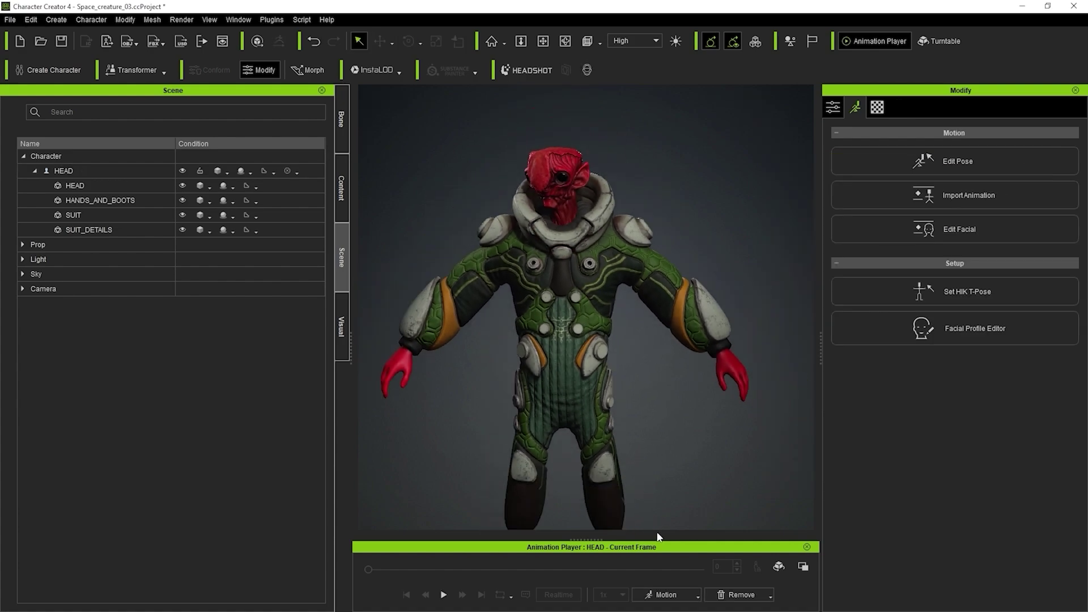
{"action": "left_click", "coordinate": [699, 594]}
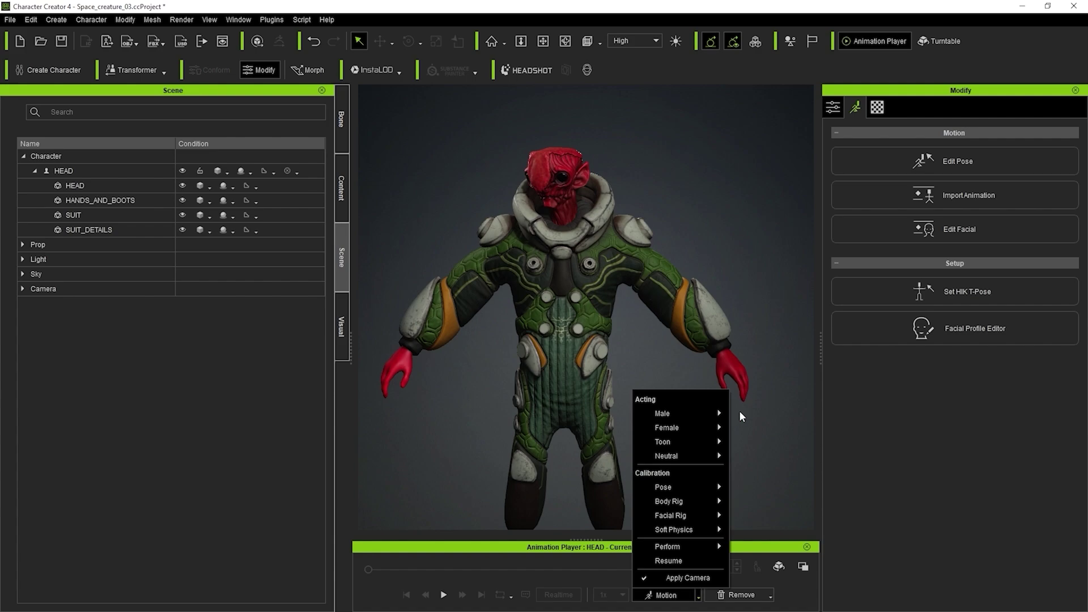
{"action": "mouse_move", "coordinate": [697, 414]}
{"action": "left_click", "coordinate": [772, 456]}
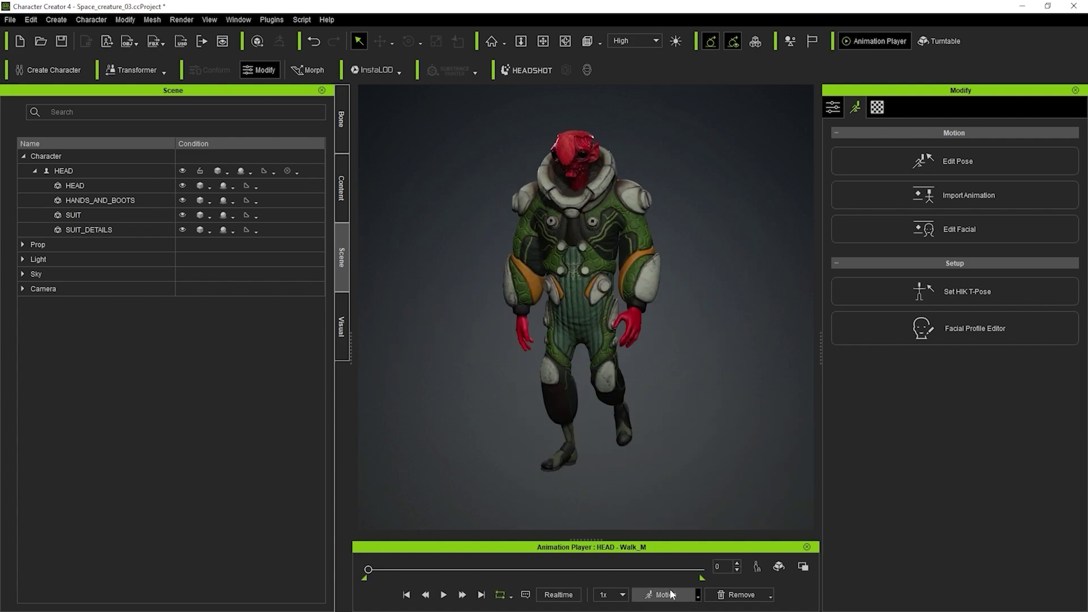
- Scrub the walk motion to frames 416 and 588, examining how the collar and chest details follow the suit
{"action": "left_click_drag", "start_coordinate": [369, 568], "coordinate": [520, 567]}
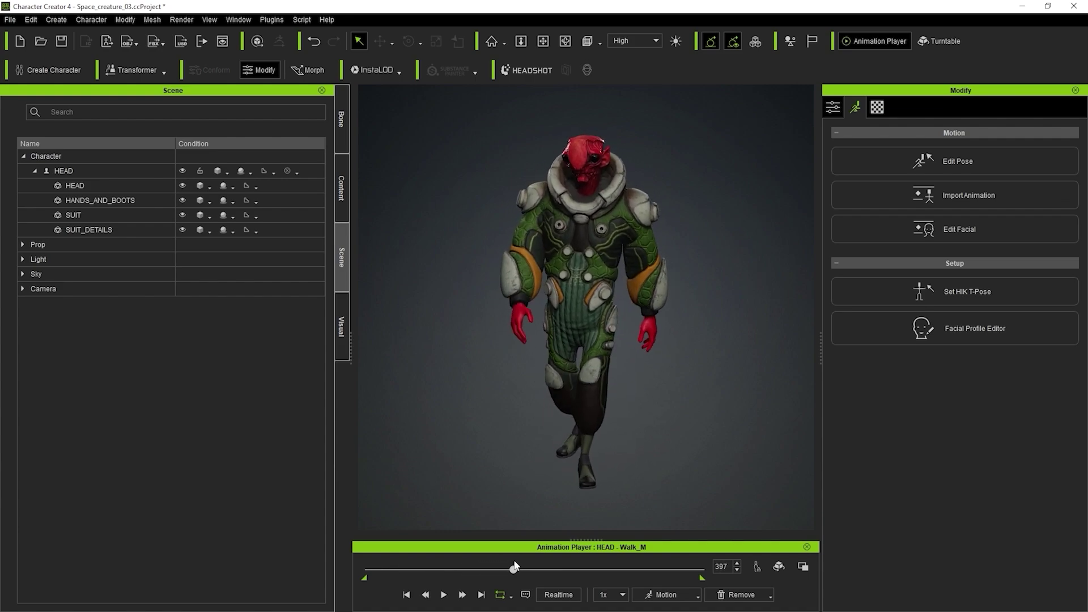
{"action": "scroll", "coordinate": [605, 271], "scroll_direction": "up", "scroll_amount": 6}
{"action": "scroll", "coordinate": [612, 270], "scroll_direction": "up", "scroll_amount": 3}
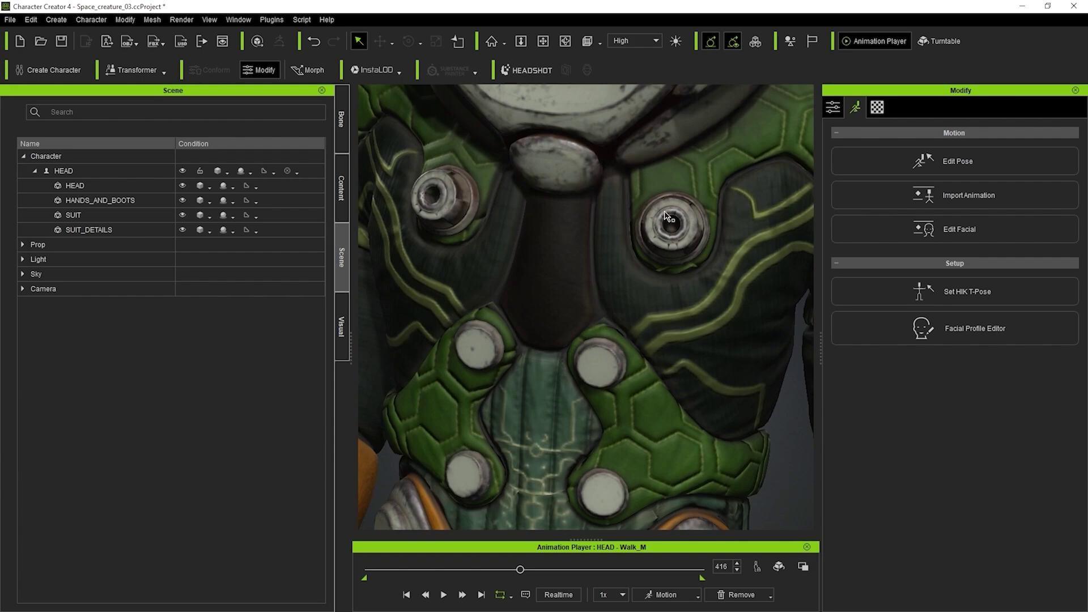
{"action": "scroll", "coordinate": [668, 220], "scroll_direction": "down", "scroll_amount": 5}
{"action": "right_click_drag", "start_coordinate": [672, 245], "coordinate": [639, 258]}
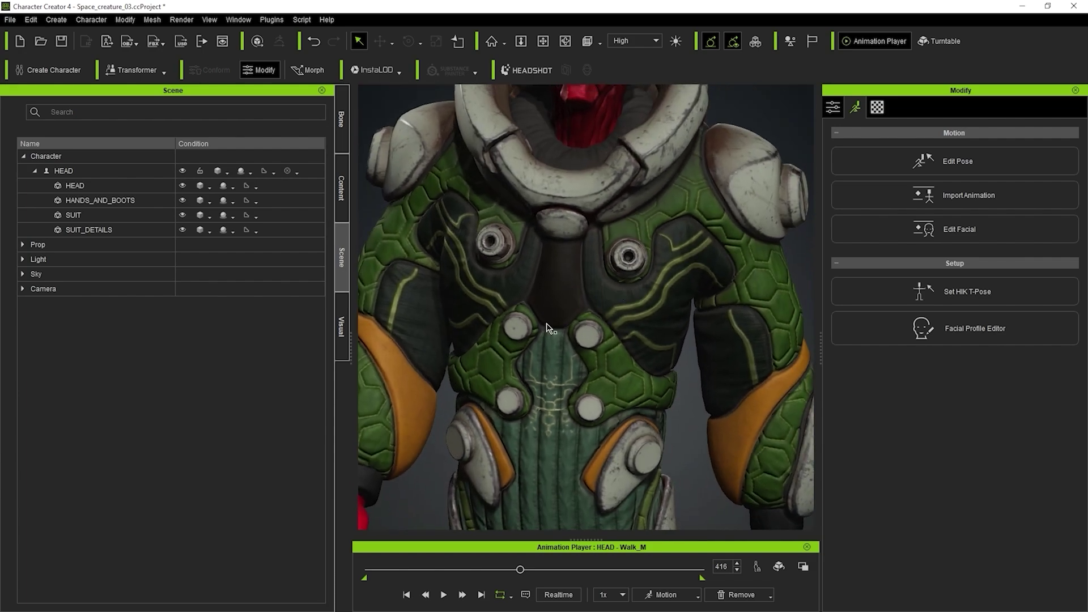
{"action": "left_click_drag", "start_coordinate": [520, 569], "coordinate": [583, 576]}
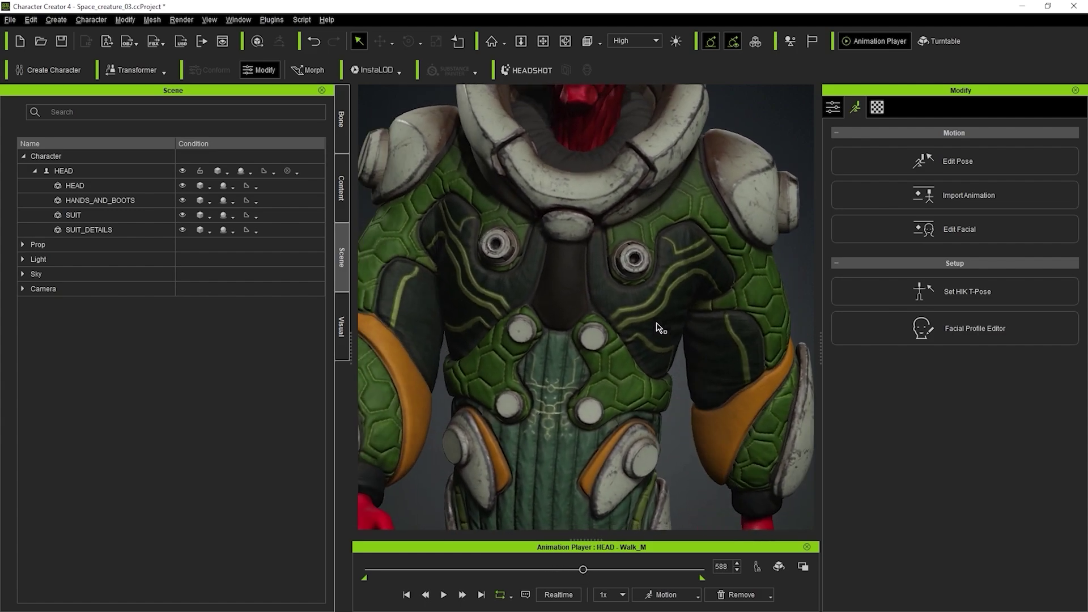
- Examine the character's left shoulder pad from the side while scrubbing the walk back to frames 572 and 384
{"action": "right_click_drag", "start_coordinate": [766, 254], "coordinate": [377, 219]}
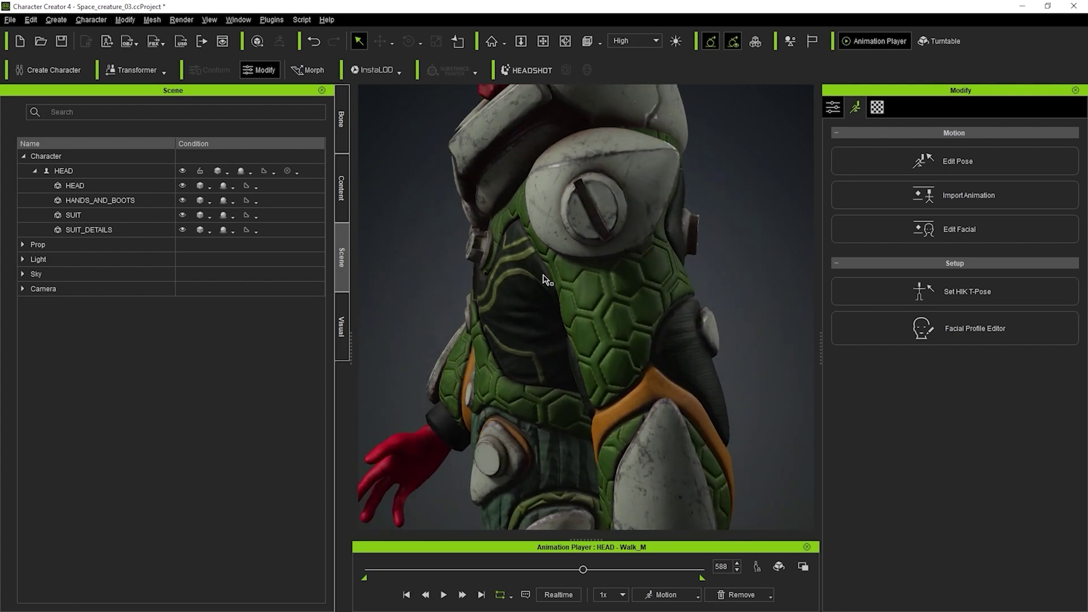
{"action": "middle_click_drag", "start_coordinate": [590, 263], "coordinate": [590, 311]}
{"action": "right_click_drag", "start_coordinate": [590, 311], "coordinate": [612, 312]}
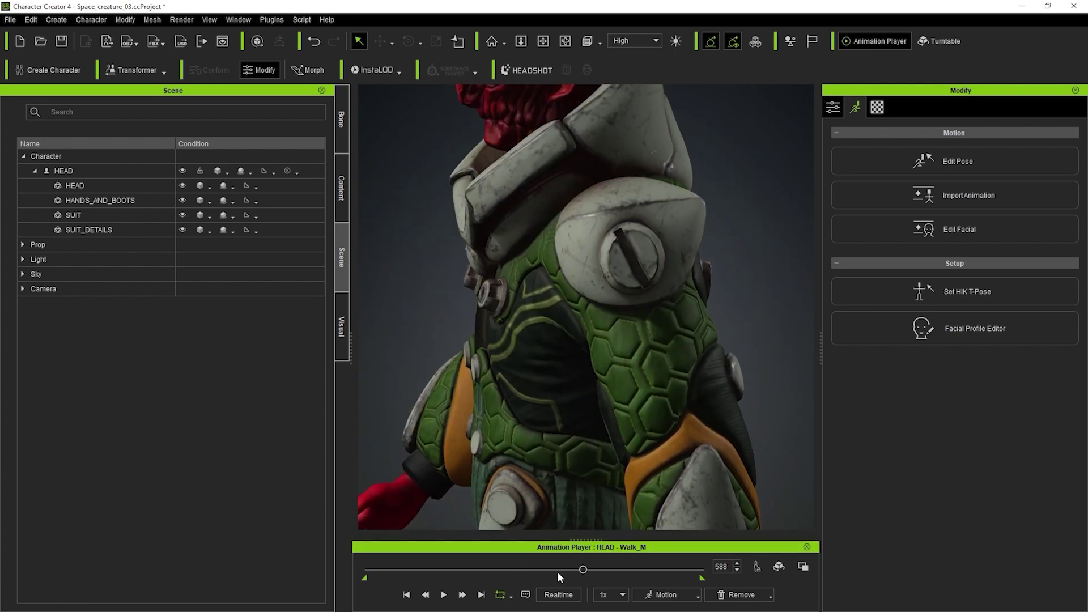
{"action": "left_click_drag", "start_coordinate": [583, 571], "coordinate": [577, 572]}
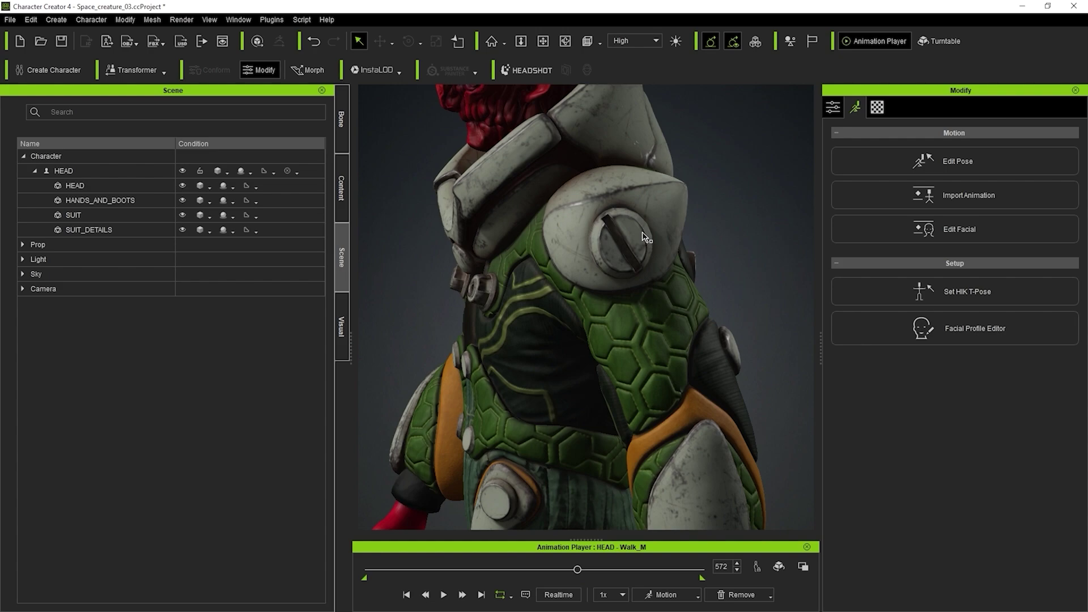
{"action": "right_click_drag", "start_coordinate": [632, 222], "coordinate": [598, 304]}
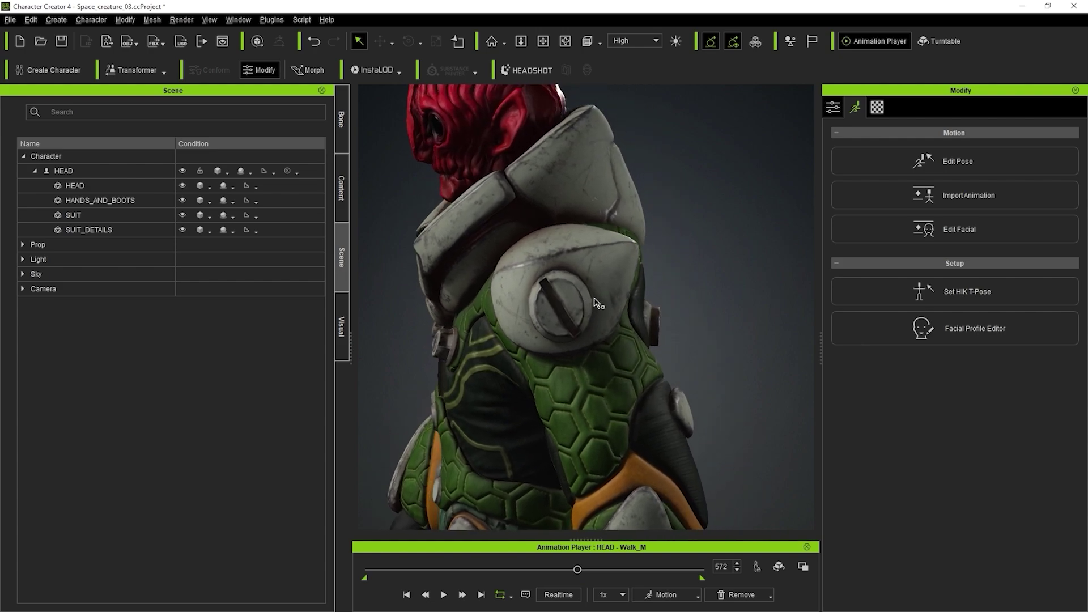
{"action": "left_click_drag", "start_coordinate": [577, 571], "coordinate": [509, 575]}
{"action": "right_click_drag", "start_coordinate": [578, 270], "coordinate": [593, 277]}
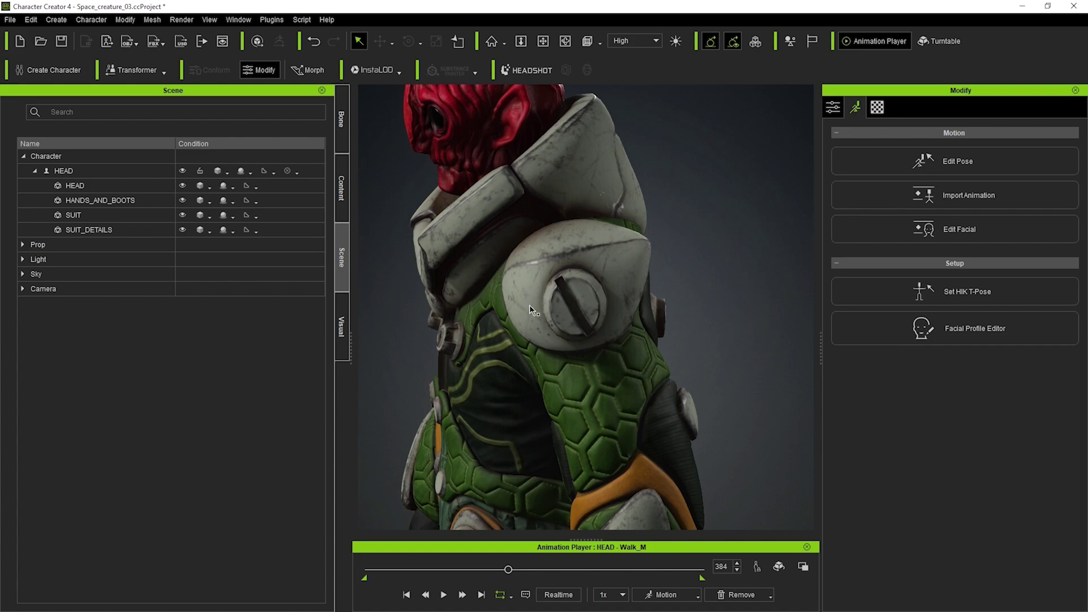
{"action": "right_click_drag", "start_coordinate": [553, 332], "coordinate": [592, 285]}
- Reopen Skin Weights for SUIT_DETAILS with the bone display hidden, and select CC_Base_Pelvis
{"action": "left_click", "coordinate": [599, 278]}
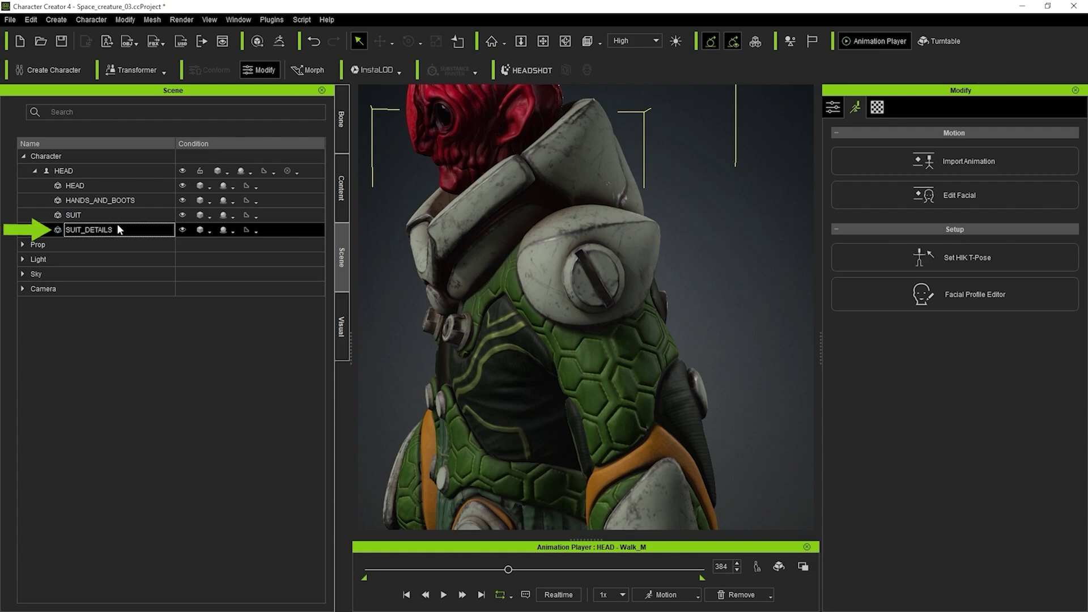
{"action": "left_click", "coordinate": [832, 109]}
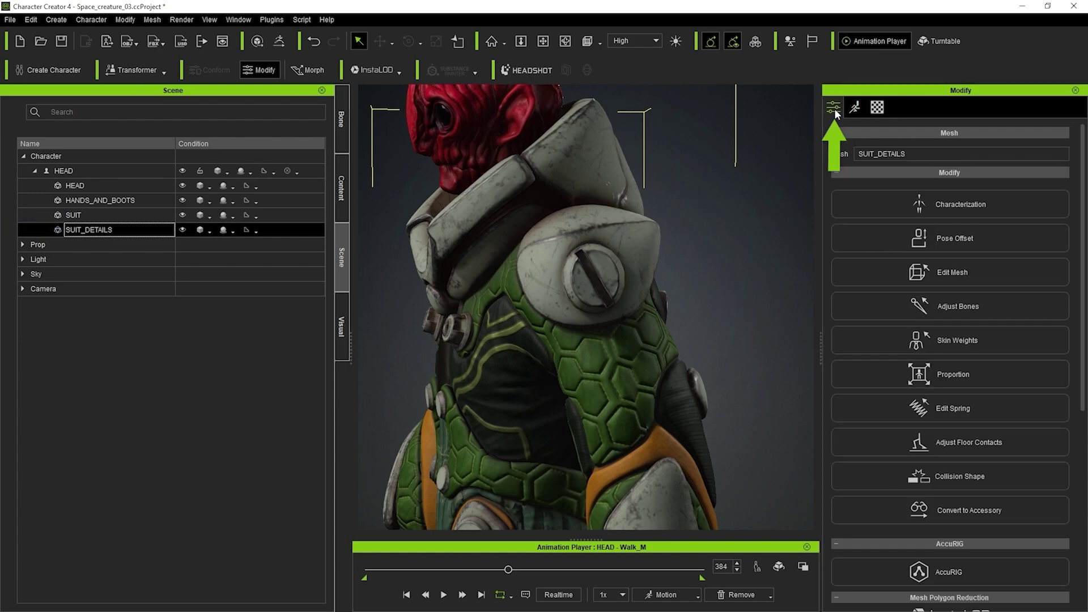
{"action": "left_click", "coordinate": [974, 348]}
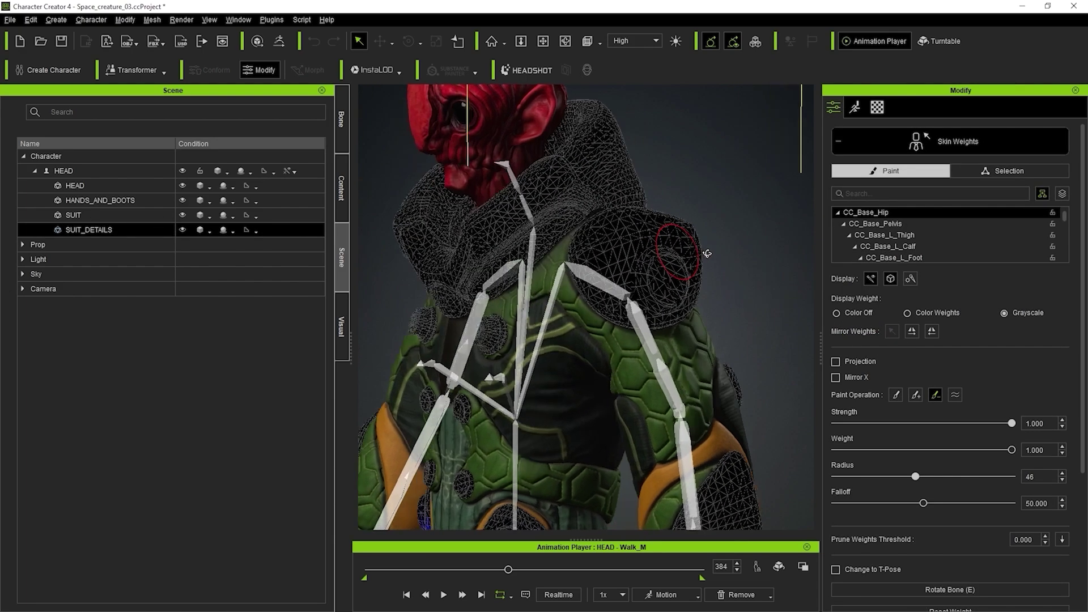
{"action": "left_click", "coordinate": [870, 278]}
{"action": "left_click", "coordinate": [880, 224]}
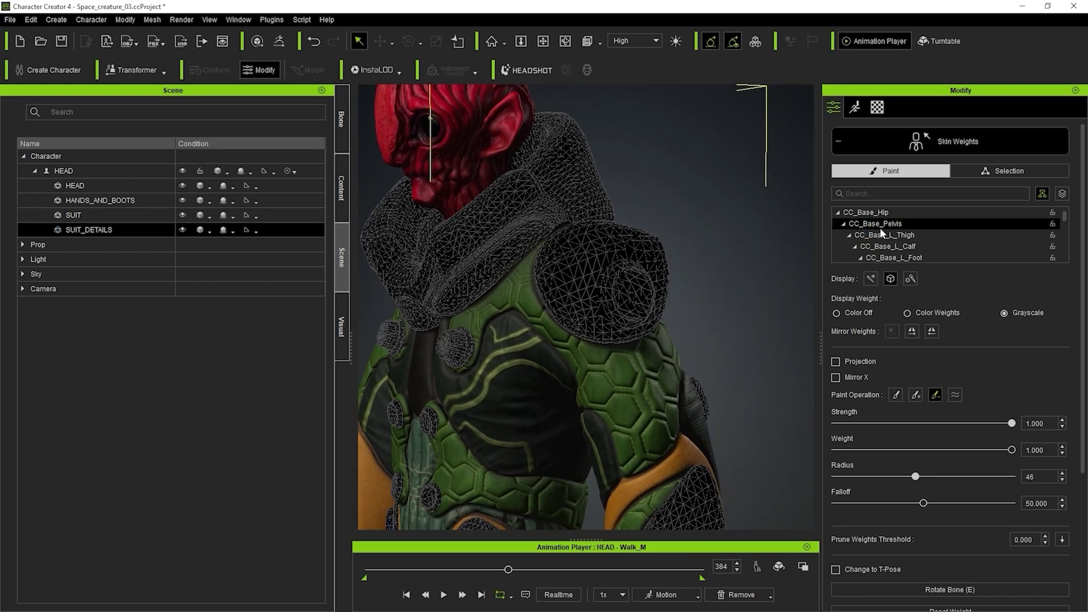
- Step through the leg bones below CC_Base_Pelvis, examining how each one's weights affect the suit details
{"action": "key", "text": "Down"}
{"action": "key", "text": "Down"}
{"action": "key", "text": "Down"}
{"action": "key", "text": "Down"}
{"action": "key", "text": "Down"}
{"action": "key", "text": "Down"}
{"action": "key", "text": "Down"}
{"action": "key", "text": "Down"}
{"action": "key", "text": "Down"}
{"action": "key", "text": "Down"}
{"action": "key", "text": "Down"}
{"action": "key", "text": "Down"}
{"action": "key", "text": "Down"}
{"action": "key", "text": "Down"}
{"action": "key", "text": "Down"}
{"action": "key", "text": "Up"}
{"action": "key", "text": "Up"}
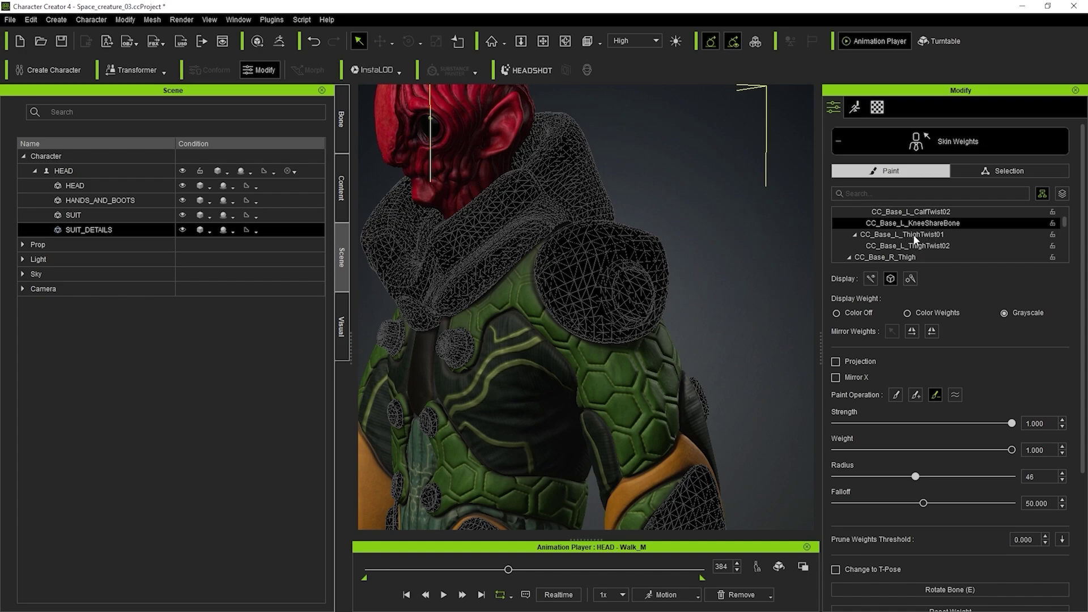
{"action": "scroll", "coordinate": [914, 230], "scroll_direction": "down", "scroll_amount": 5}
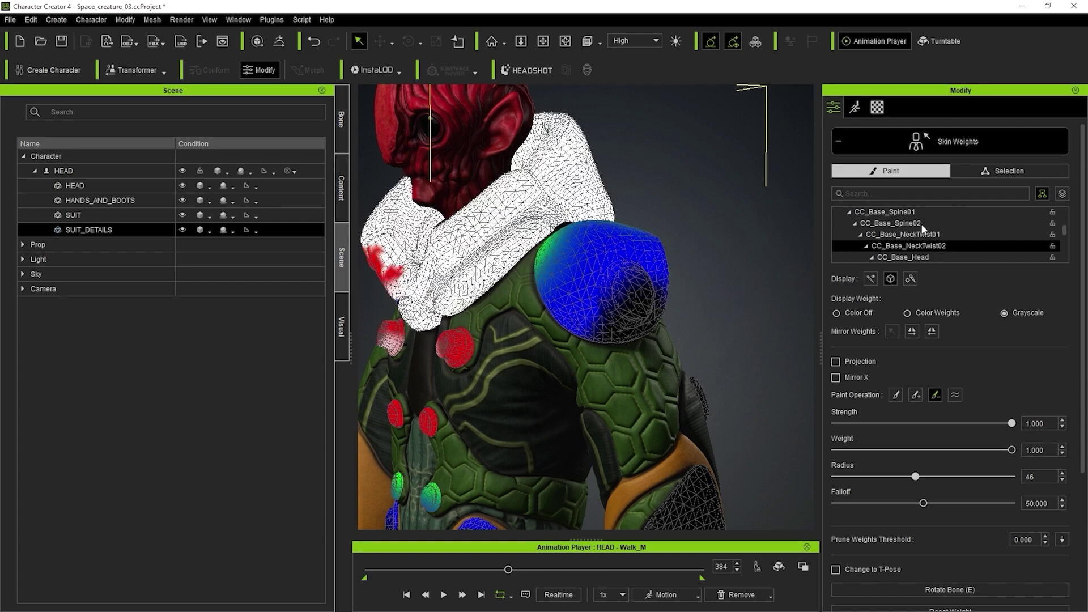
- Step through the waist, spine, neck and head bones as far as CC_Base_L_Clavicle, examining their influence on the shoulder pad
{"action": "left_click", "coordinate": [921, 223]}
{"action": "key", "text": "Up"}
{"action": "key", "text": "Up"}
{"action": "key", "text": "Up"}
{"action": "key", "text": "Up"}
{"action": "key", "text": "Up"}
{"action": "key", "text": "Up"}
{"action": "key", "text": "Up"}
{"action": "key", "text": "Up"}
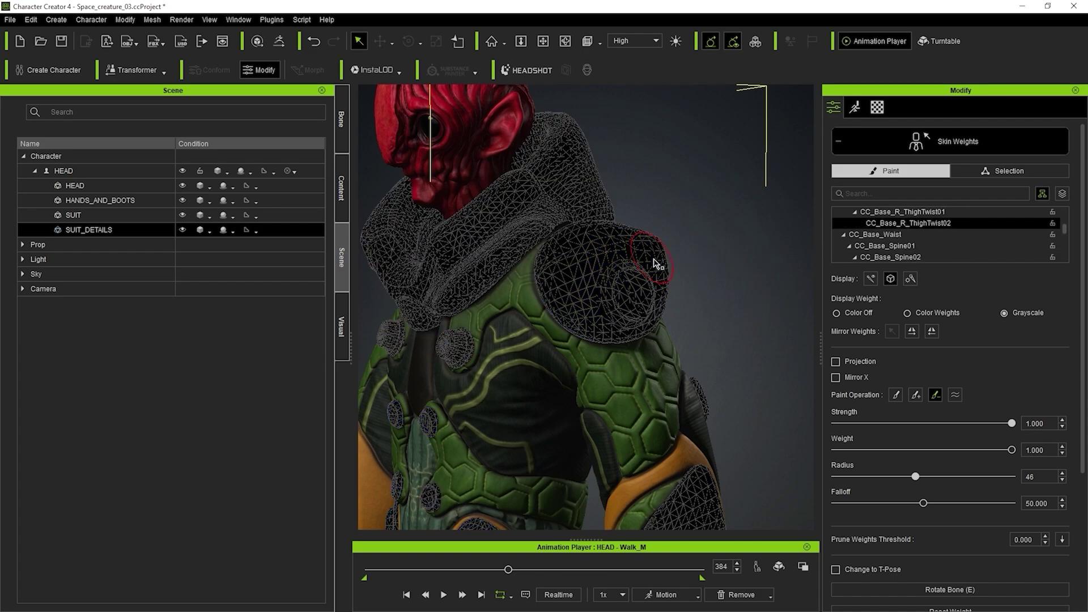
{"action": "key", "text": "Down"}
{"action": "key", "text": "Down"}
{"action": "key", "text": "Down"}
{"action": "key", "text": "Down"}
{"action": "key", "text": "Down"}
{"action": "key", "text": "Down"}
{"action": "key", "text": "Down"}
{"action": "key", "text": "Down"}
{"action": "key", "text": "Down"}
{"action": "key", "text": "Down"}
{"action": "key", "text": "Down"}
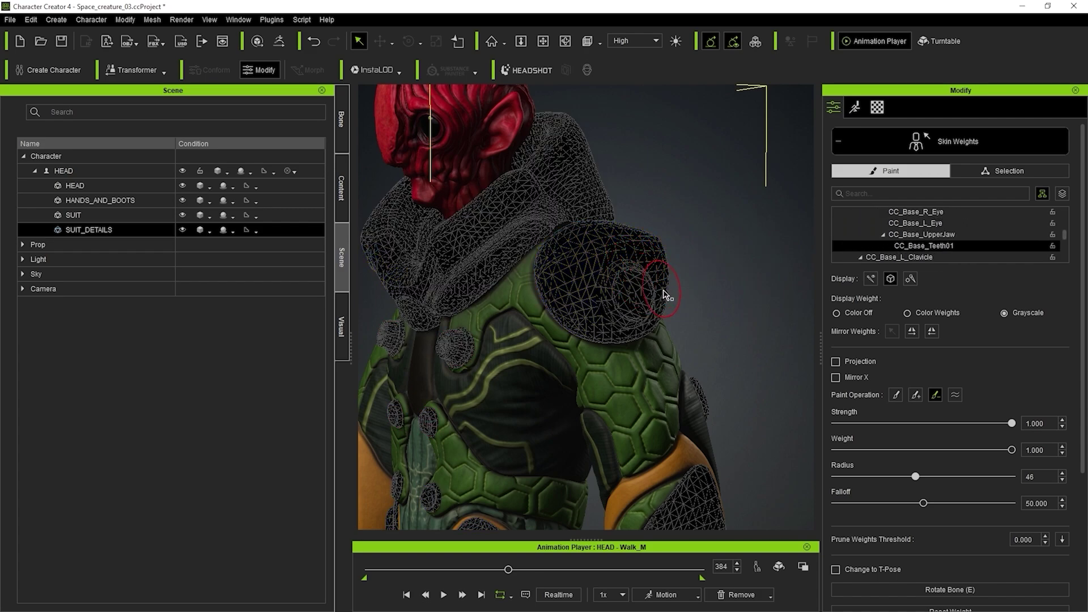
{"action": "key", "text": "Up"}
{"action": "key", "text": "Up"}
{"action": "key", "text": "Up"}
{"action": "key", "text": "Up"}
{"action": "key", "text": "Up"}
{"action": "key", "text": "Up"}
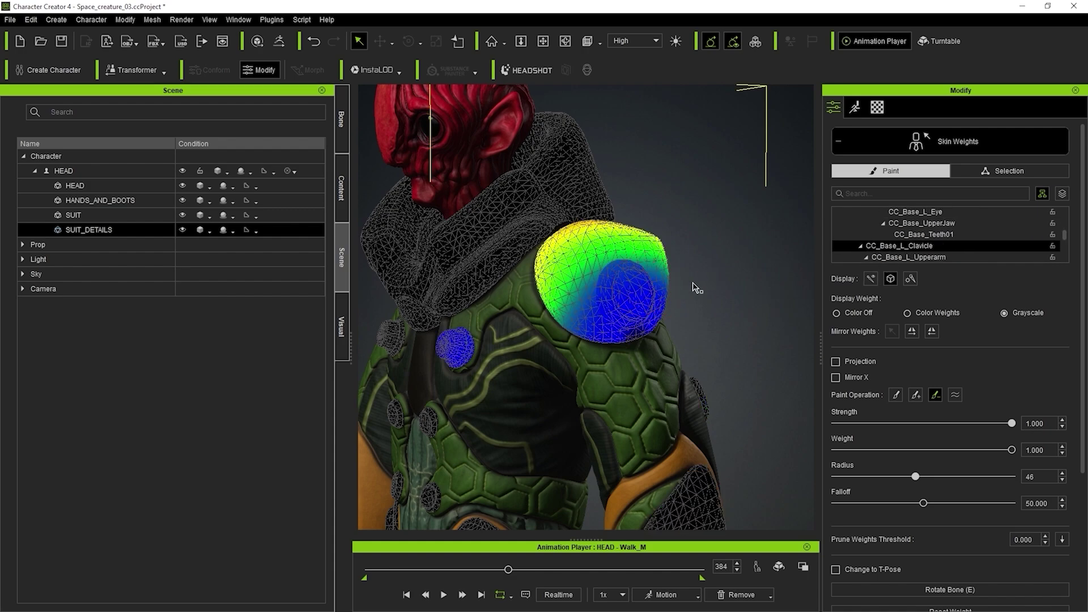
- Step through the left arm bones and select CC_Base_L_UpperarmTwist01
{"action": "key", "text": "Down"}
{"action": "key", "text": "Down"}
{"action": "key", "text": "Down"}
{"action": "key", "text": "Down"}
{"action": "key", "text": "Down"}
{"action": "key", "text": "Down"}
{"action": "key", "text": "Down"}
{"action": "key", "text": "Down"}
{"action": "key", "text": "Down"}
{"action": "key", "text": "Down"}
{"action": "key", "text": "Down"}
{"action": "key", "text": "Down"}
{"action": "key", "text": "Down"}
{"action": "key", "text": "Down"}
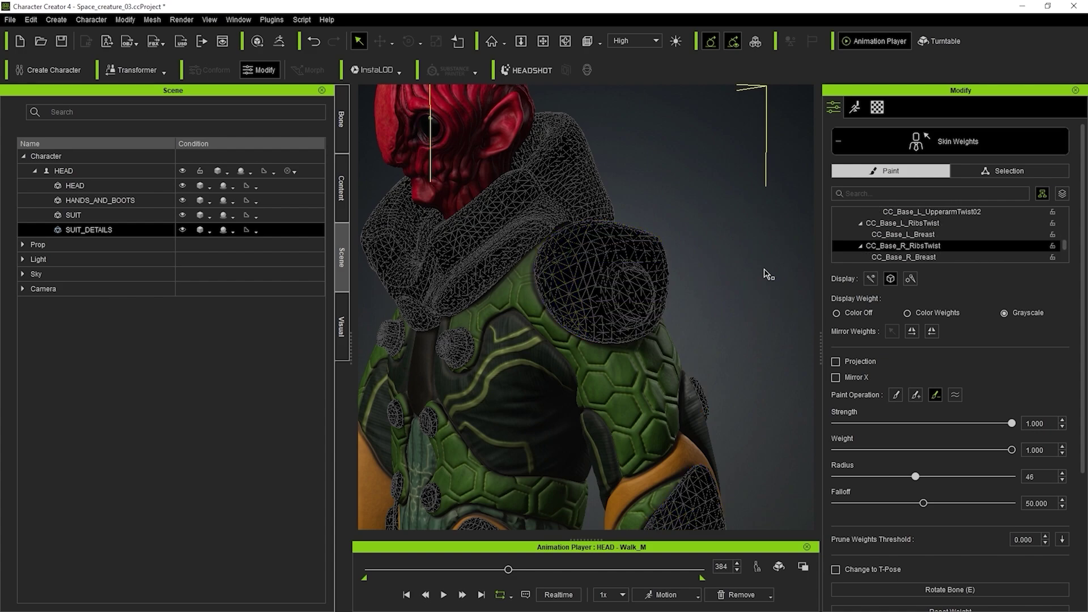
{"action": "key", "text": "Up"}
{"action": "key", "text": "Up"}
{"action": "key", "text": "Up"}
{"action": "key", "text": "Up"}
{"action": "key", "text": "Up"}
{"action": "key", "text": "Up"}
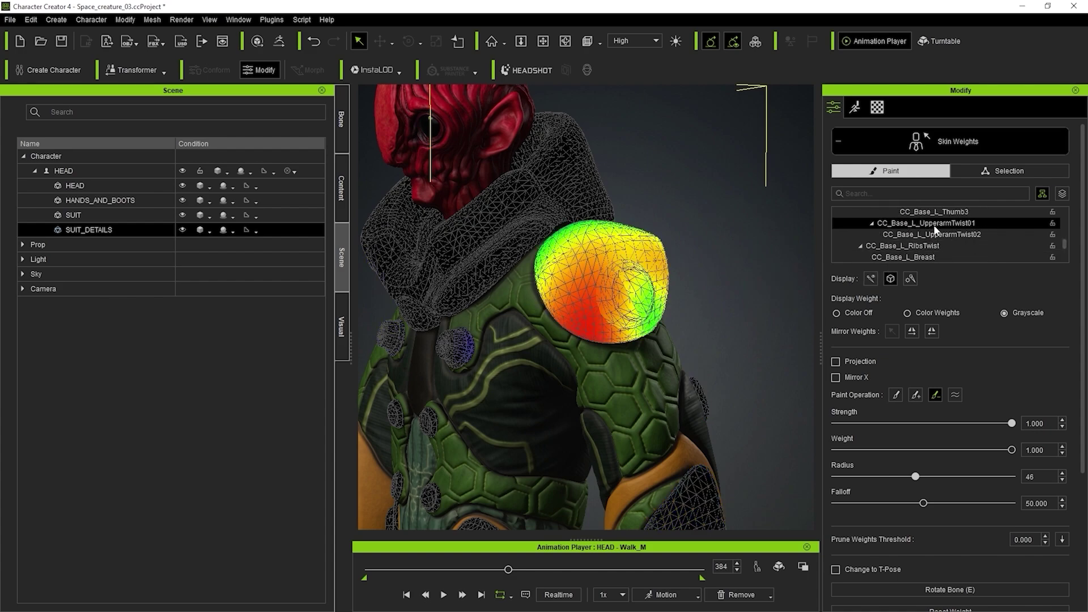
- Compare the shoulder pad weights of CC_Base_L_UpperarmTwist02 with CC_Base_L_UpperarmTwist01, keeping CC_Base_L_UpperarmTwist01 selected
{"action": "key", "text": "Down"}
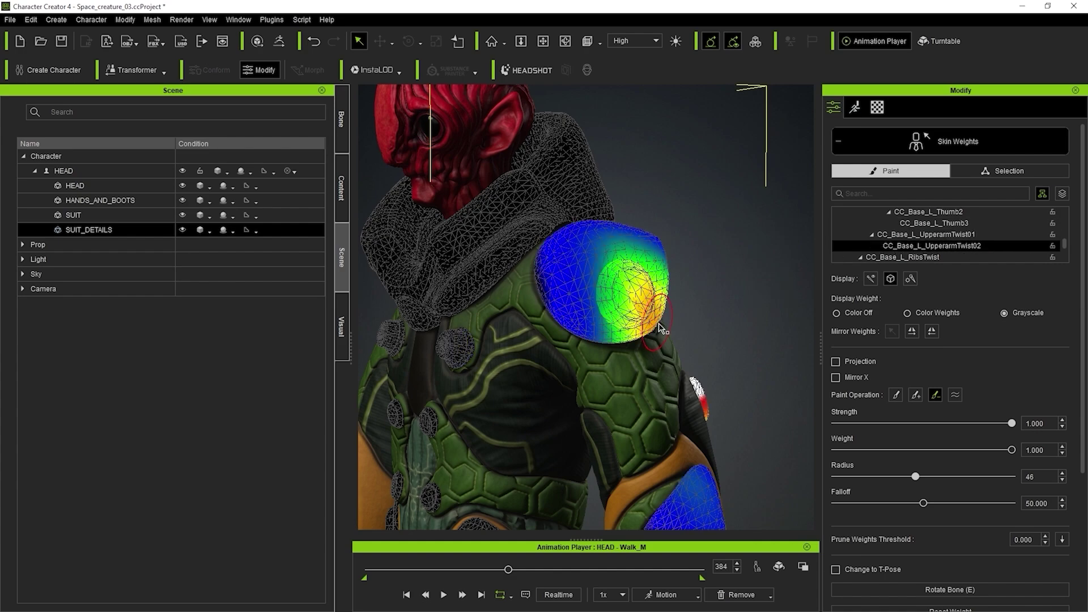
{"action": "key", "text": "Up"}
{"action": "left_click", "coordinate": [925, 235]}
{"action": "left_click", "coordinate": [920, 227]}
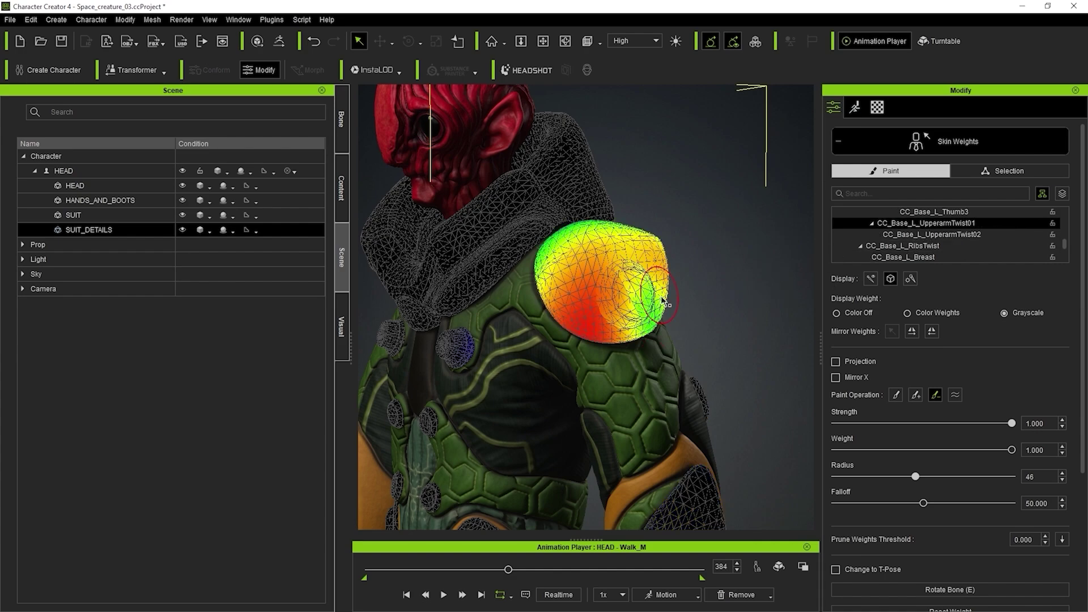
- Set the weight display to Color Weights and examine the left shoulder pad from the front and side
{"action": "right_click_drag", "start_coordinate": [663, 302], "coordinate": [709, 289]}
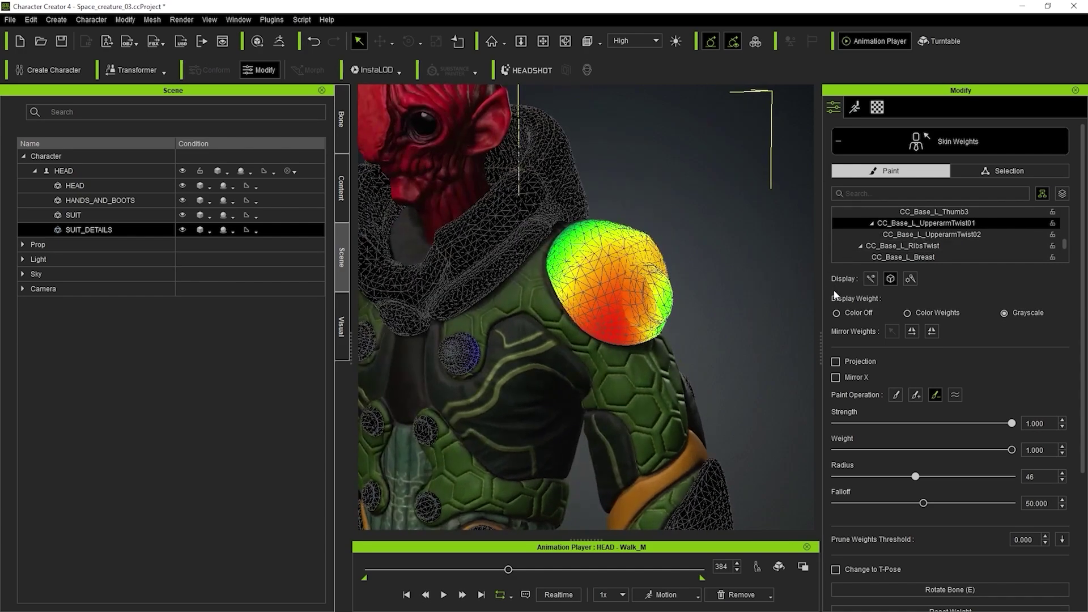
{"action": "left_click", "coordinate": [938, 312]}
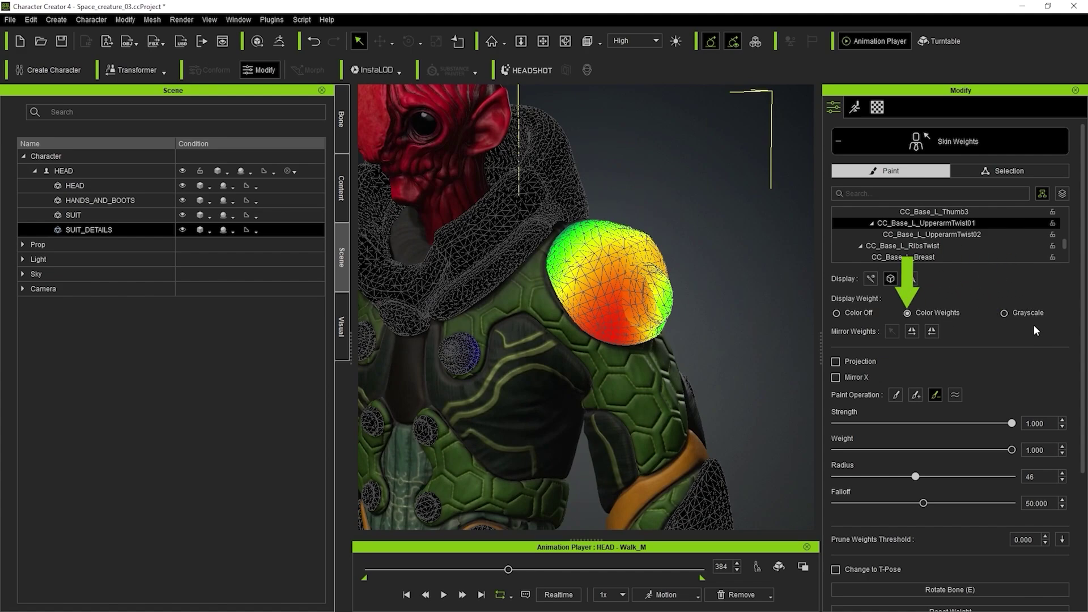
{"action": "left_click", "coordinate": [936, 311]}
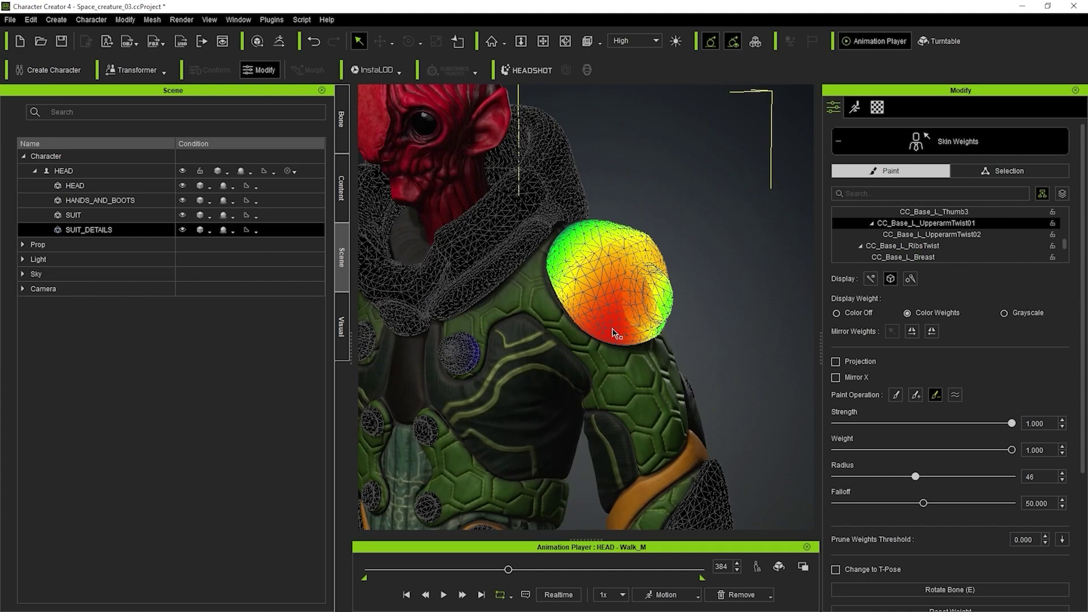
{"action": "right_click_drag", "start_coordinate": [682, 292], "coordinate": [799, 301]}
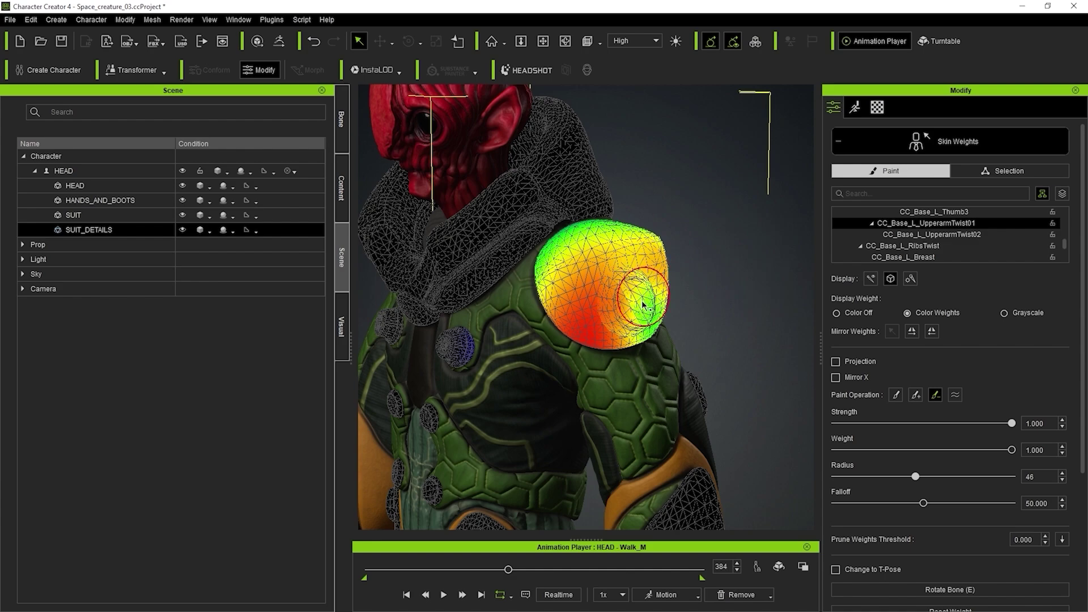
{"action": "mouse_move", "coordinate": [636, 316]}
{"action": "right_mouse_down"}
{"action": "mouse_move", "coordinate": [697, 287]}
{"action": "mouse_move", "coordinate": [644, 303]}
{"action": "right_mouse_up"}
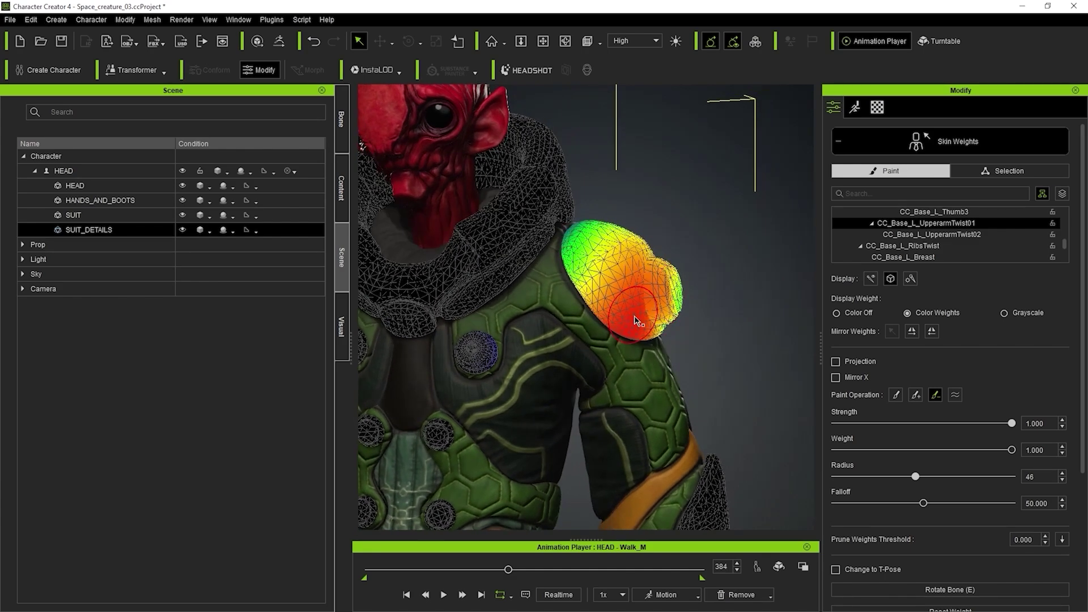
{"action": "scroll", "coordinate": [700, 313], "scroll_direction": "up", "scroll_amount": 3}
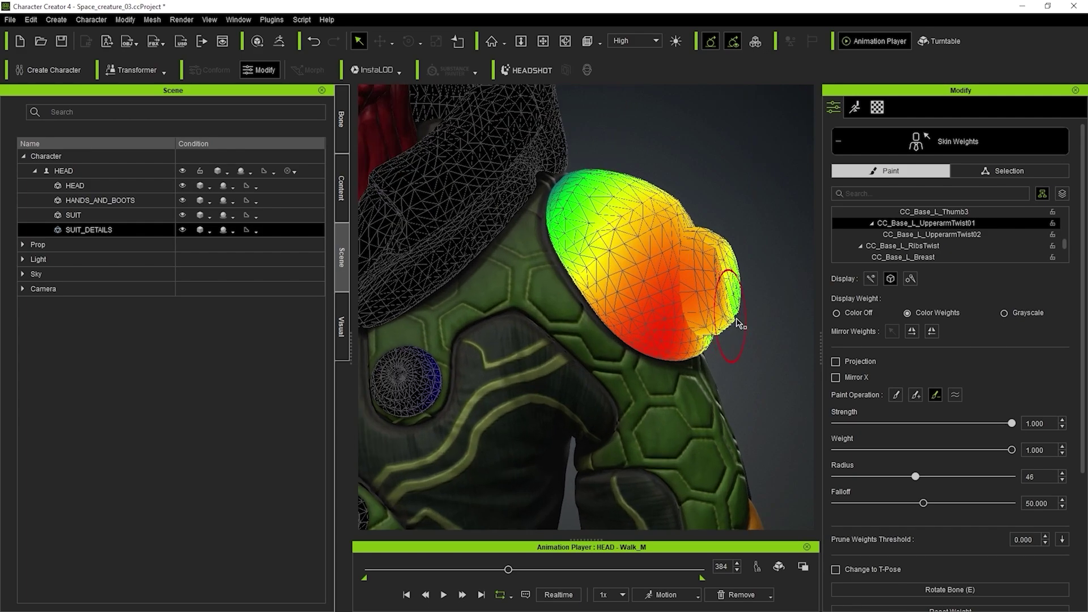
{"action": "middle_click_drag", "start_coordinate": [741, 325], "coordinate": [692, 322]}
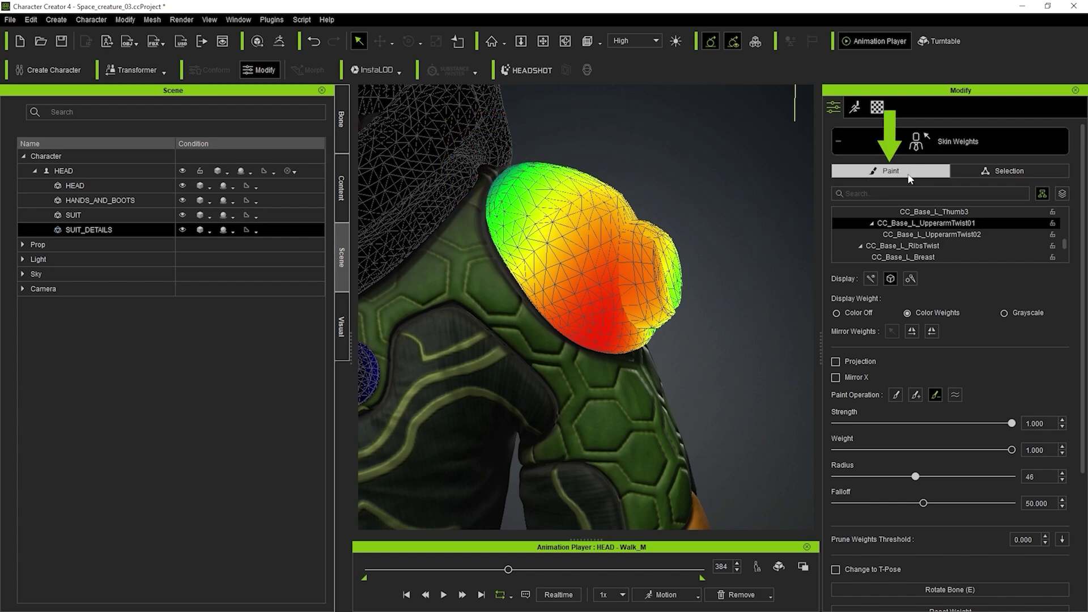
- Switch Skin Weights to Selection mode and select vertices on the round cap of the left shoulder pad
{"action": "left_click", "coordinate": [1019, 176]}
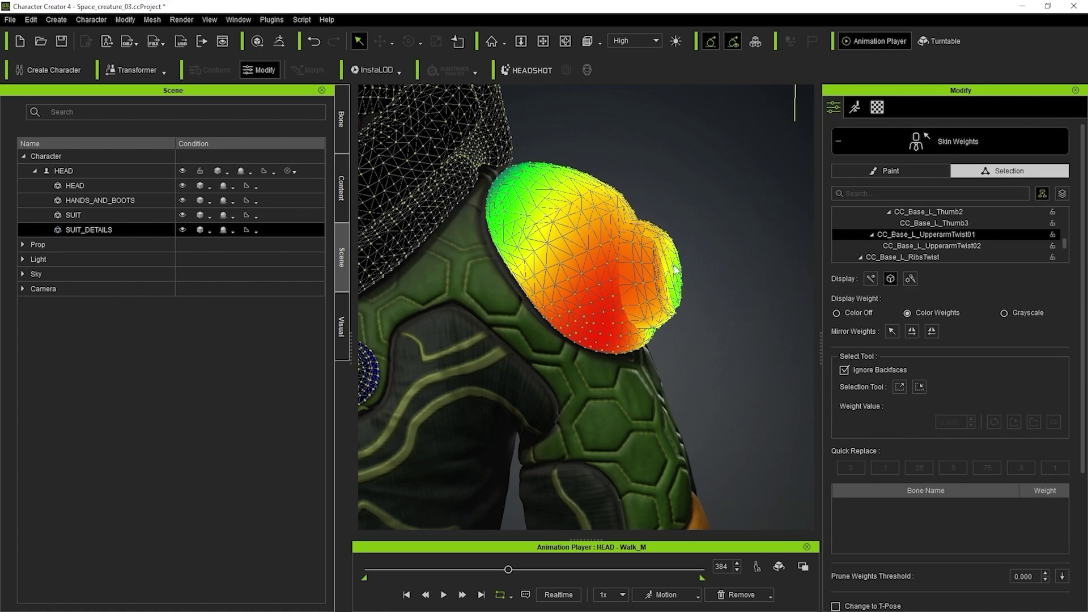
{"action": "middle_click_drag", "start_coordinate": [675, 271], "coordinate": [806, 321]}
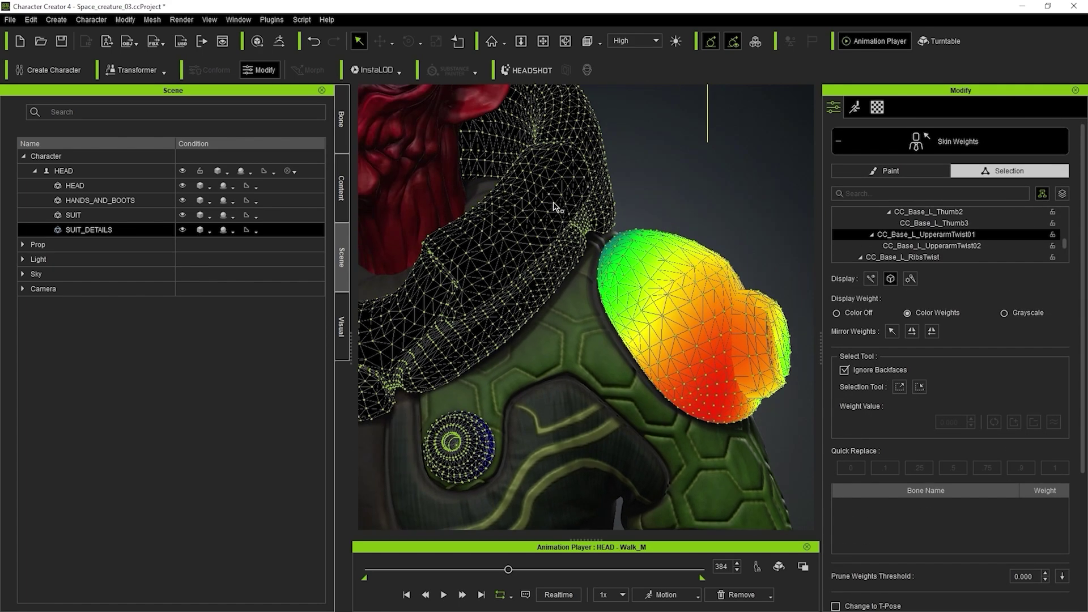
{"action": "middle_click_drag", "start_coordinate": [791, 254], "coordinate": [690, 217]}
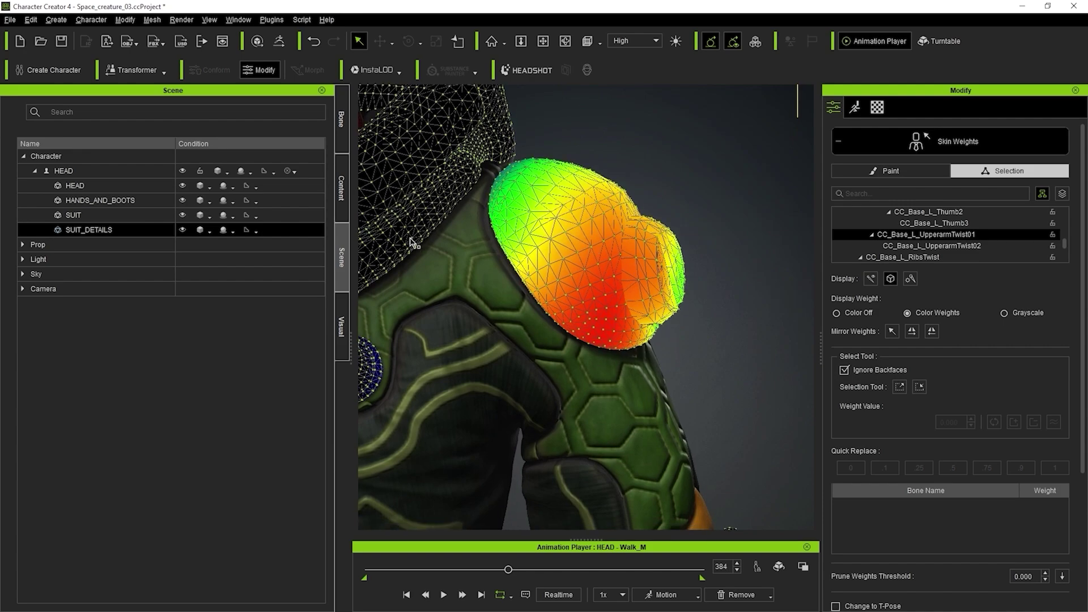
{"action": "middle_click_drag", "start_coordinate": [410, 243], "coordinate": [517, 207]}
{"action": "middle_click_drag", "start_coordinate": [744, 229], "coordinate": [704, 246]}
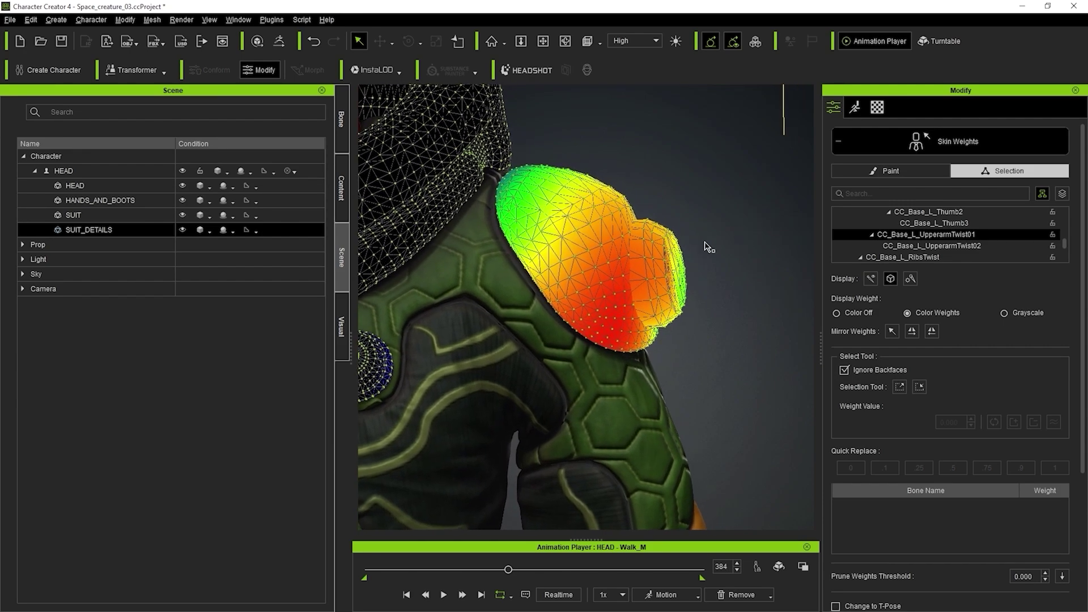
{"action": "left_click_drag", "start_coordinate": [656, 203], "coordinate": [708, 270]}
{"action": "middle_click_drag", "start_coordinate": [741, 227], "coordinate": [470, 420]}
{"action": "scroll", "coordinate": [733, 227], "scroll_direction": "up", "scroll_amount": 6}
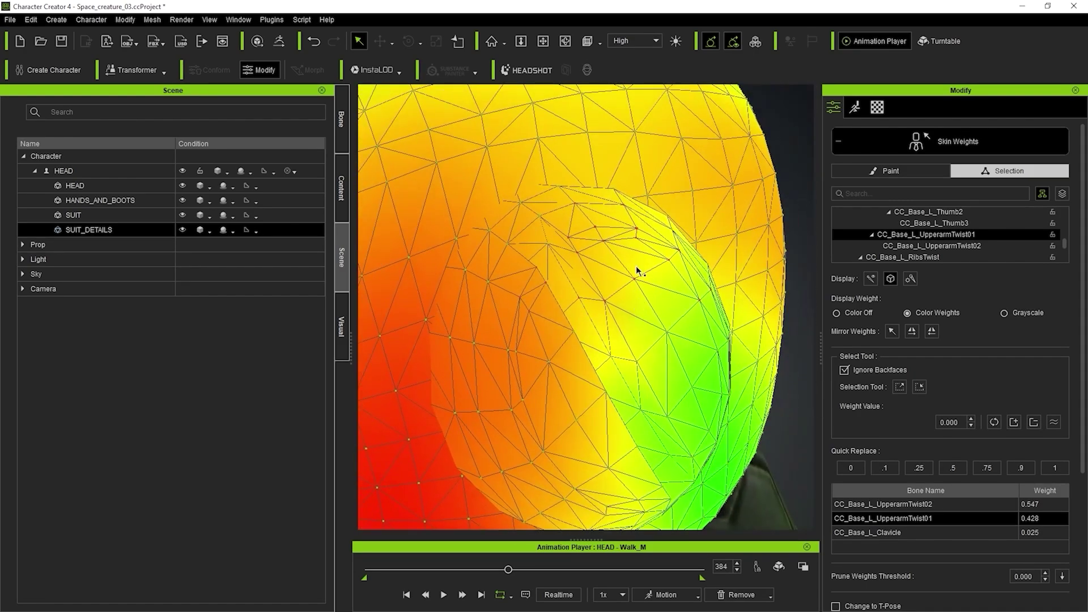
{"action": "scroll", "coordinate": [646, 268], "scroll_direction": "up", "scroll_amount": 6}
{"action": "scroll", "coordinate": [683, 256], "scroll_direction": "down", "scroll_amount": 5}
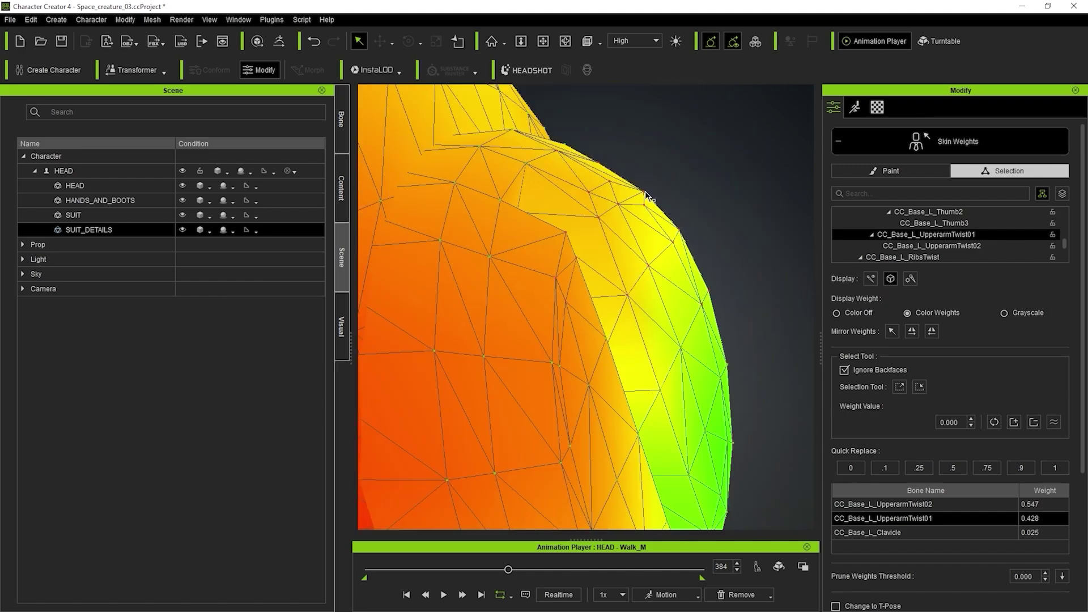
{"action": "scroll", "coordinate": [660, 233], "scroll_direction": "down", "scroll_amount": 4}
{"action": "middle_click_drag", "start_coordinate": [672, 297], "coordinate": [742, 254]}
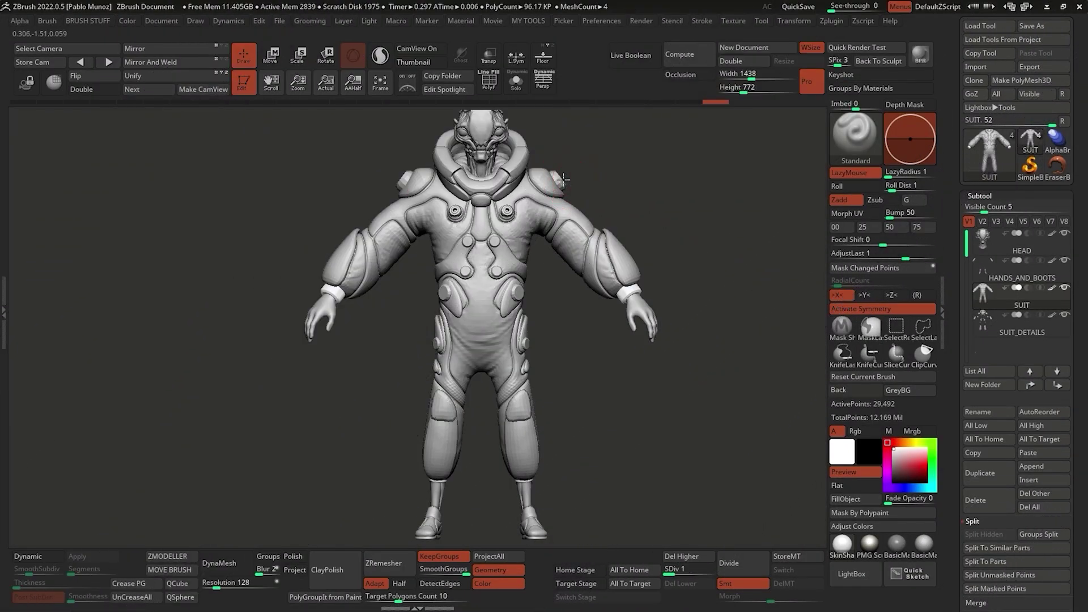
- Switch to ZBrush, activate the SUIT_DETAILS subtool with its polygroups displayed, and isolate the shoulder pad's round cap
{"action": "key", "text": "shift+s"}
{"action": "key", "text": "shift+s"}
{"action": "left_click", "coordinate": [562, 186], "text": "alt"}
{"action": "key", "text": "shift+s"}
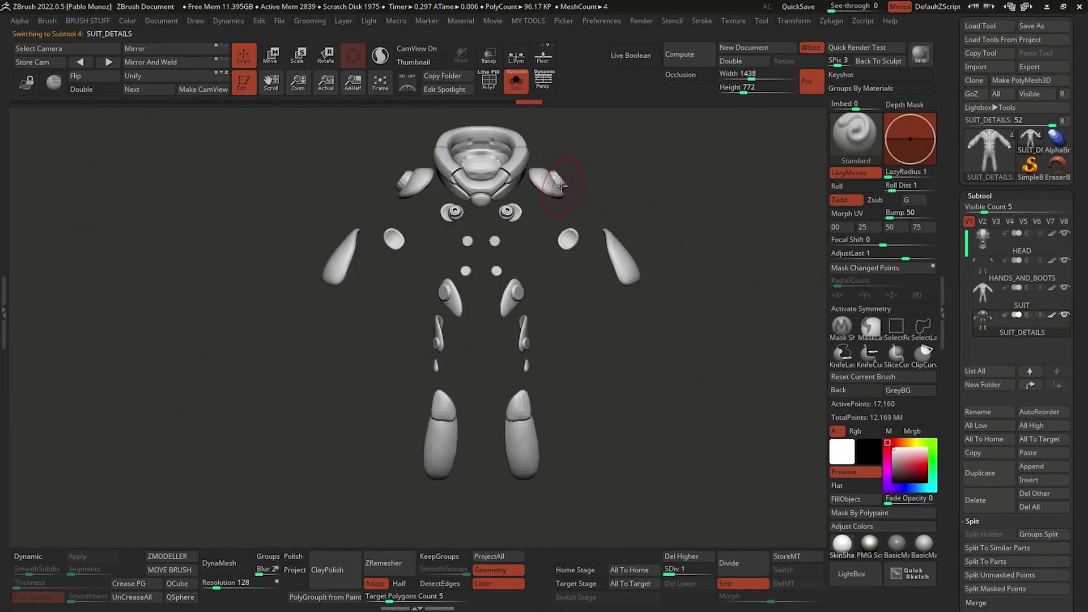
{"action": "key", "text": "shift+f"}
{"action": "left_click", "coordinate": [558, 183], "text": "ctrl+shift"}
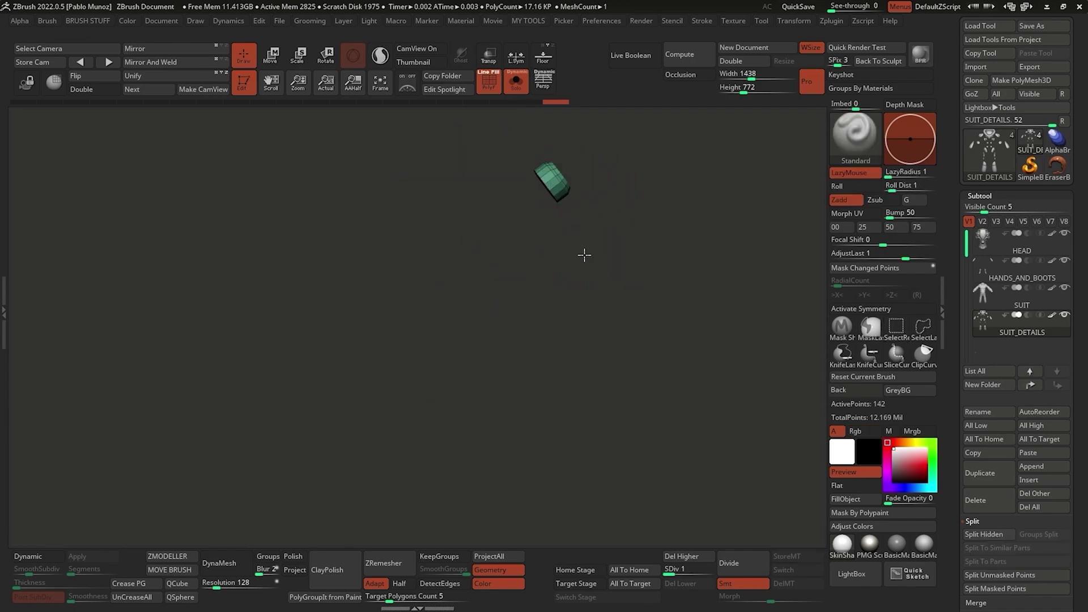
- Unhide the other suit details to examine the cap against the shoulder pad up close, and isolate the cap again
{"action": "right_click_drag", "start_coordinate": [584, 255], "coordinate": [631, 236], "text": "ctrl"}
{"action": "key", "text": "shift+s"}
{"action": "left_click", "coordinate": [670, 214], "text": "ctrl+shift"}
{"action": "mouse_move", "coordinate": [670, 214]}
{"action": "left_mouse_down"}
{"action": "mouse_move", "coordinate": [665, 260]}
{"action": "mouse_move", "coordinate": [596, 225]}
{"action": "mouse_move", "coordinate": [582, 250]}
{"action": "left_mouse_up"}
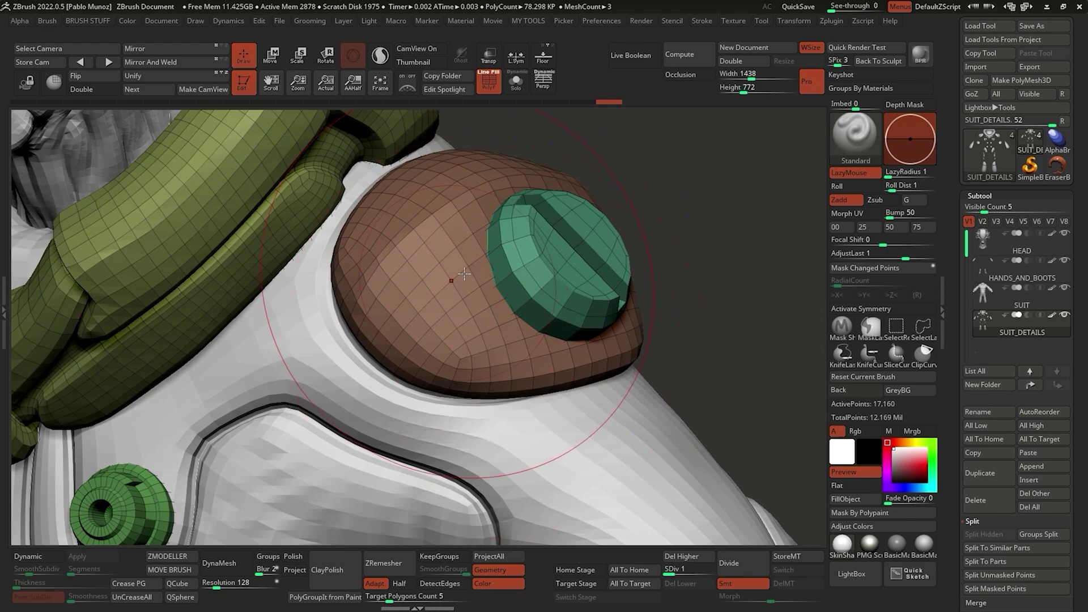
{"action": "left_click", "coordinate": [567, 252], "text": "ctrl+shift"}
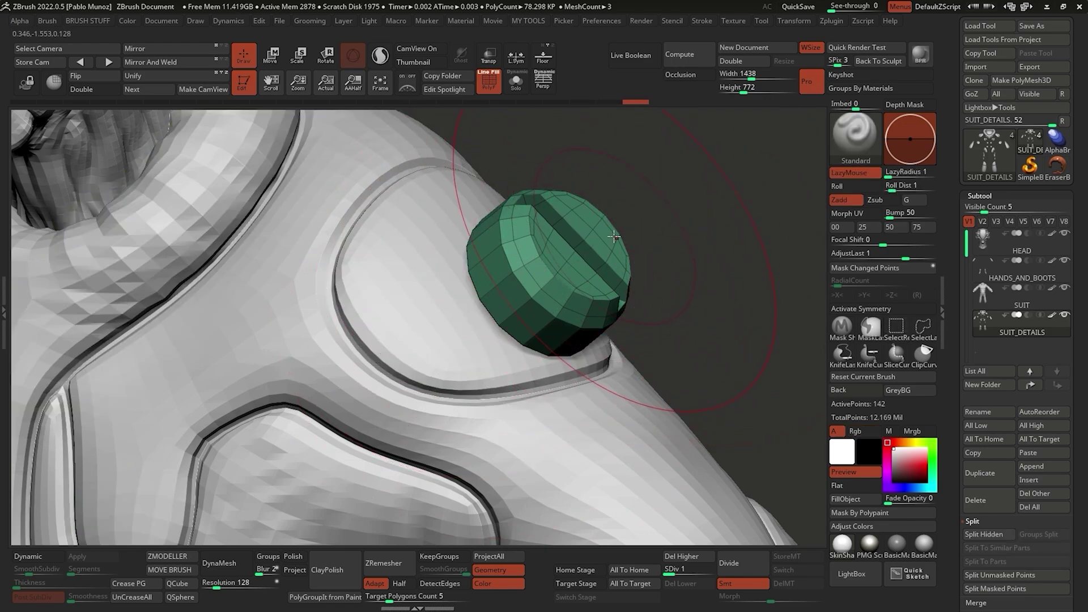
{"action": "left_click_drag", "start_coordinate": [614, 237], "coordinate": [651, 236]}
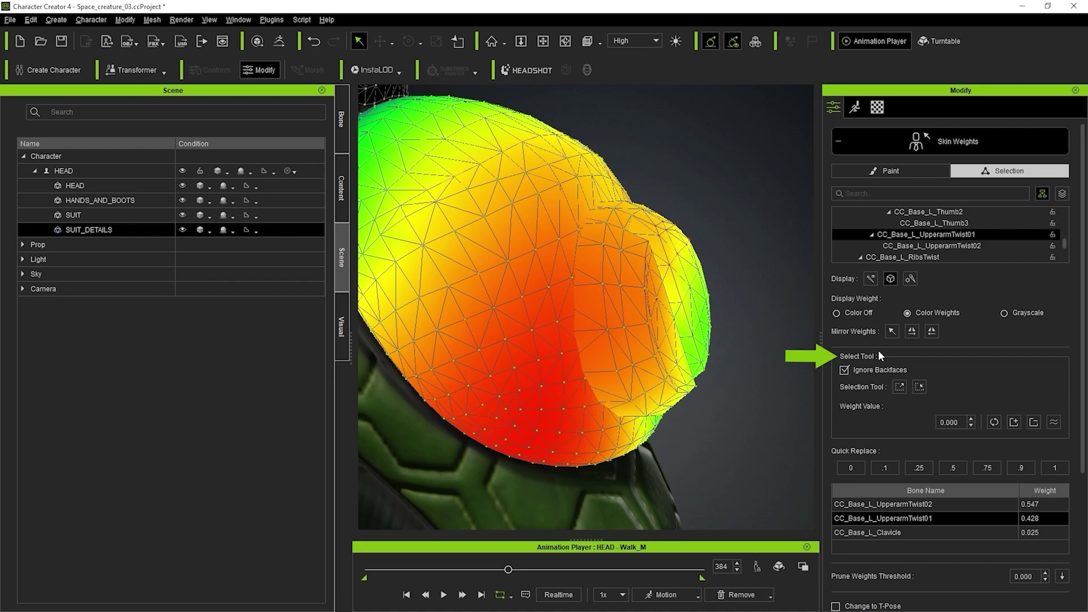
- Switch back to Character Creator and grow the vertex selection on the shoulder pad's round cap
{"action": "left_click", "coordinate": [901, 388]}
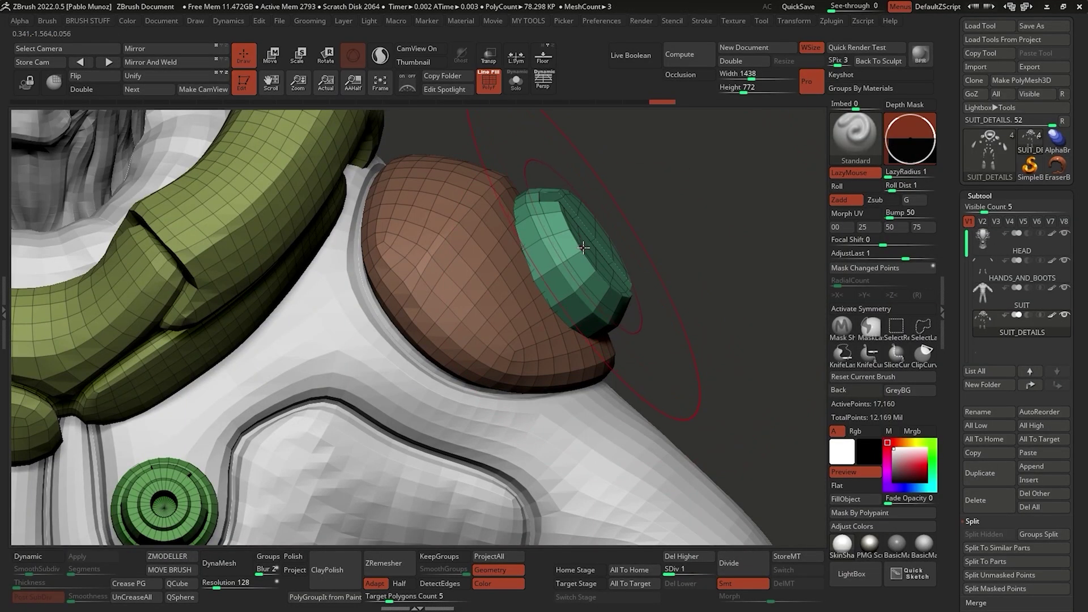
{"action": "key", "text": "g"}
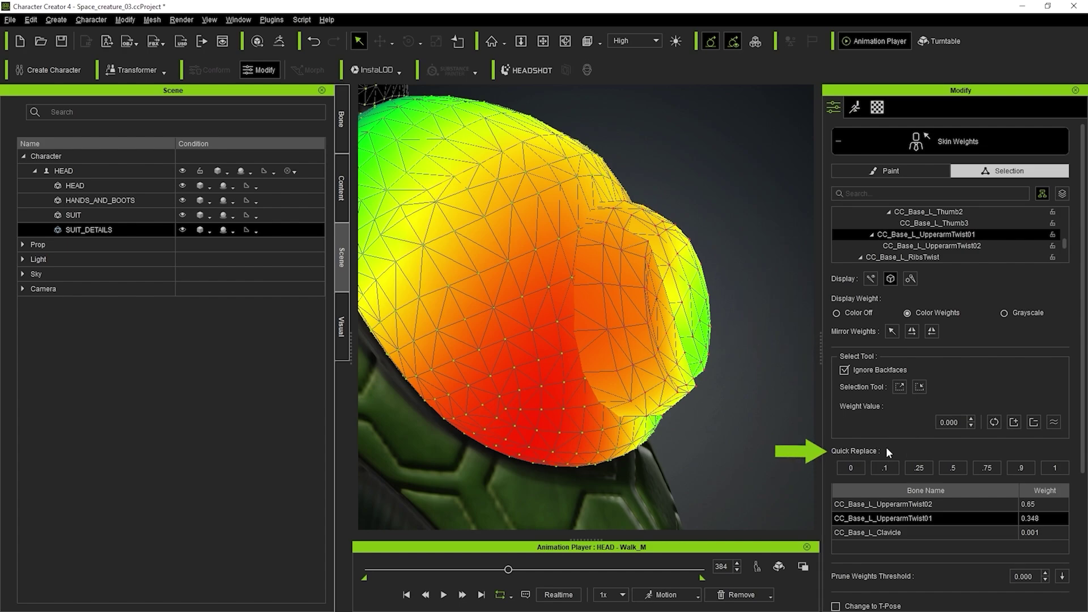
- Display the bones and compare the cap's influences from CC_Base_L_UpperarmTwist02, CC_Base_L_UpperarmTwist01 and CC_Base_L_Clavicle, ending on CC_Base_L_UpperarmTwist01
{"action": "scroll", "coordinate": [944, 504], "scroll_direction": "down", "scroll_amount": 2}
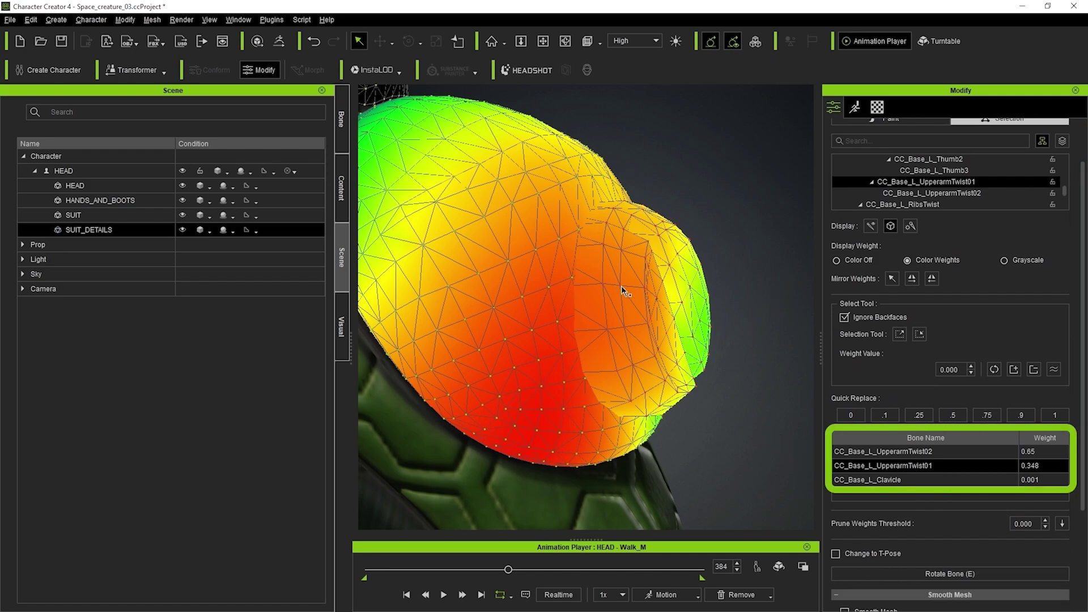
{"action": "scroll", "coordinate": [623, 283], "scroll_direction": "down", "scroll_amount": 5}
{"action": "left_click", "coordinate": [871, 225]}
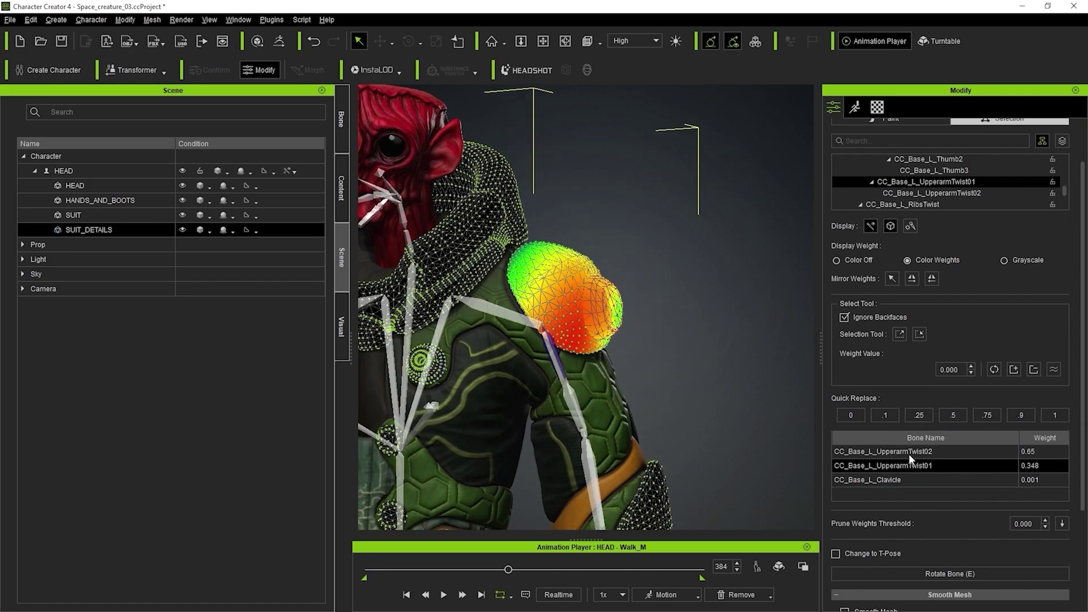
{"action": "left_click", "coordinate": [909, 452]}
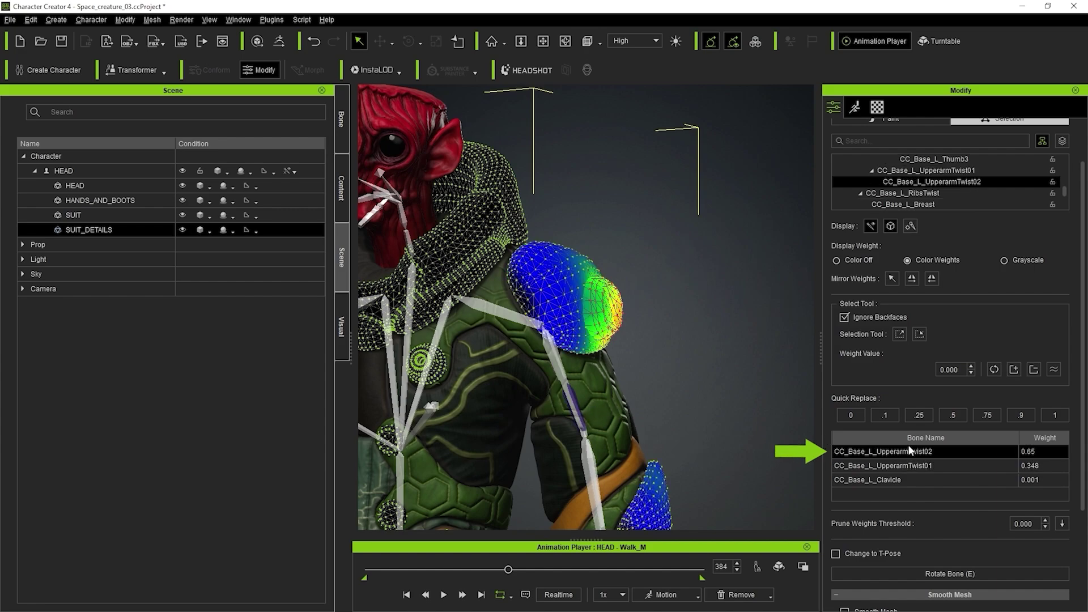
{"action": "left_click", "coordinate": [901, 464]}
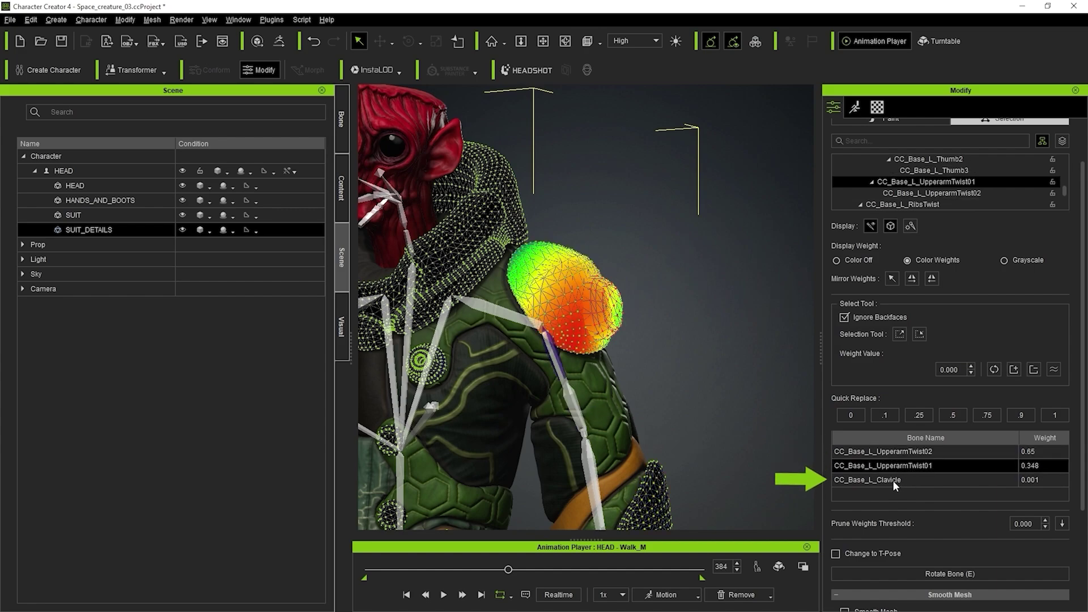
{"action": "left_click", "coordinate": [892, 481]}
{"action": "left_click", "coordinate": [896, 466]}
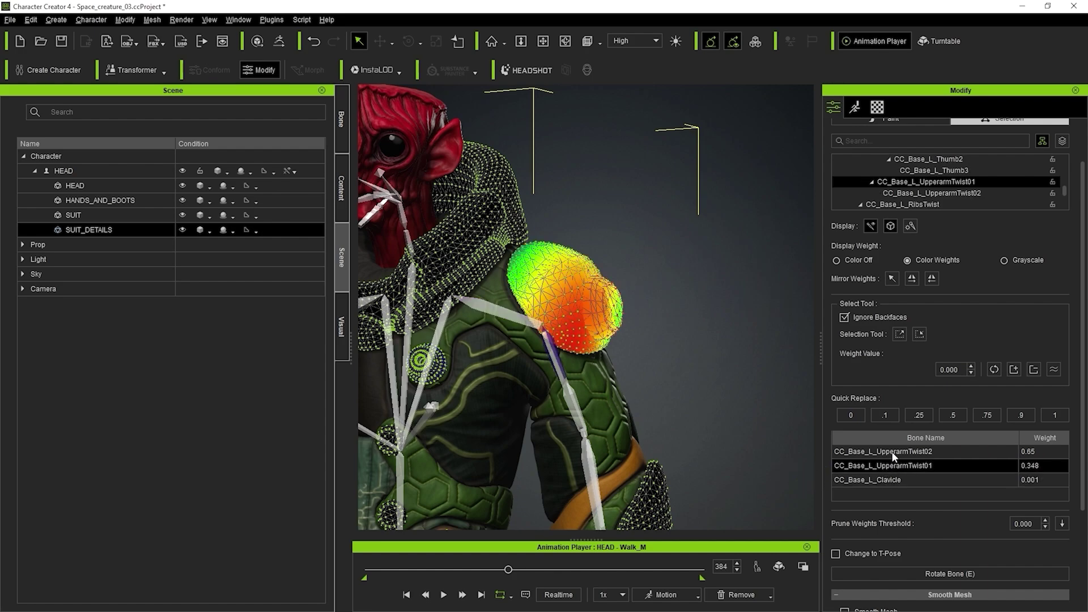
- Compare the influences of CC_Base_L_UpperarmTwist02, CC_Base_L_UpperarmTwist01 and CC_Base_L_Clavicle on the shoulder pad's cap, ending on a close-up of the clavicle weights
{"action": "left_click", "coordinate": [893, 452]}
{"action": "left_click", "coordinate": [894, 466]}
{"action": "left_click", "coordinate": [895, 480]}
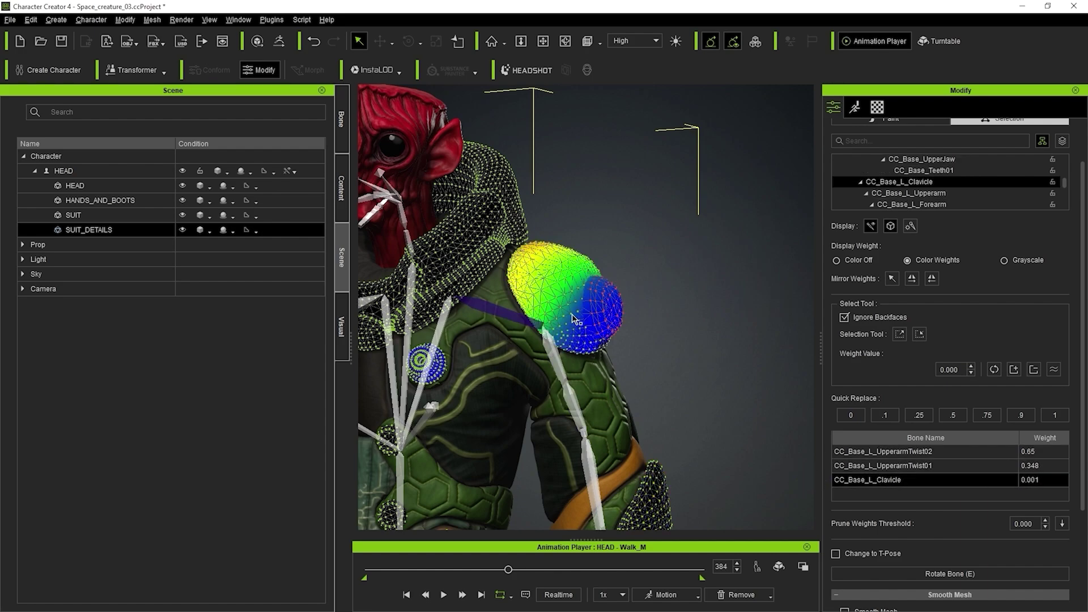
{"action": "middle_click_drag", "start_coordinate": [633, 295], "coordinate": [691, 277]}
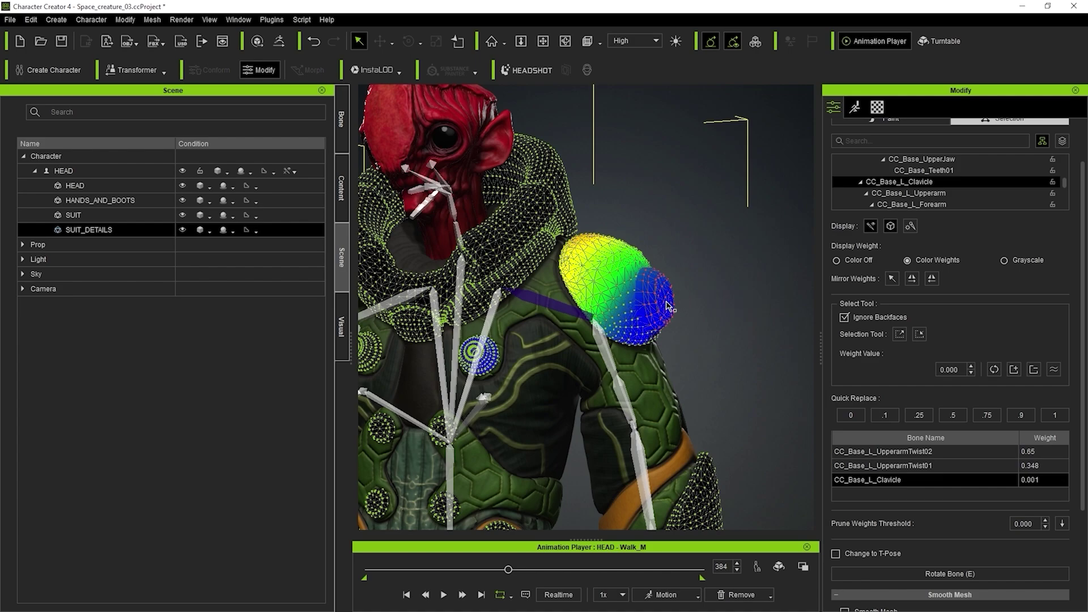
{"action": "right_click_drag", "start_coordinate": [684, 284], "coordinate": [774, 434]}
{"action": "scroll", "coordinate": [723, 345], "scroll_direction": "up", "scroll_amount": 5}
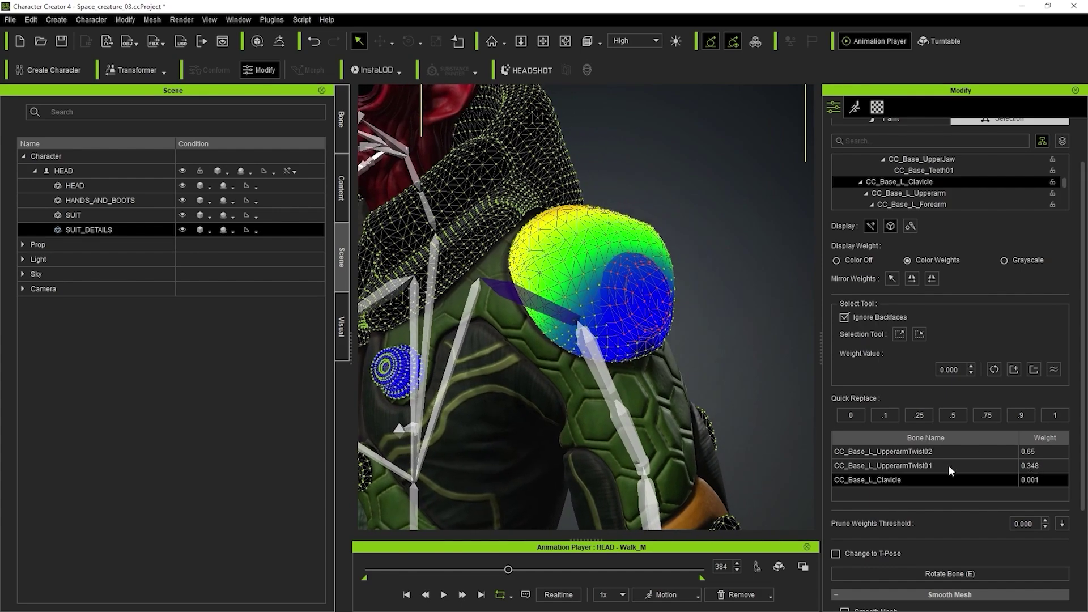
- Compare the cap's CC_Base_L_UpperarmTwist01 and CC_Base_L_UpperarmTwist02 weights repeatedly, checking CC_Base_L_Clavicle once, and end on CC_Base_L_UpperarmTwist02
{"action": "left_click", "coordinate": [897, 467]}
{"action": "left_click", "coordinate": [895, 451]}
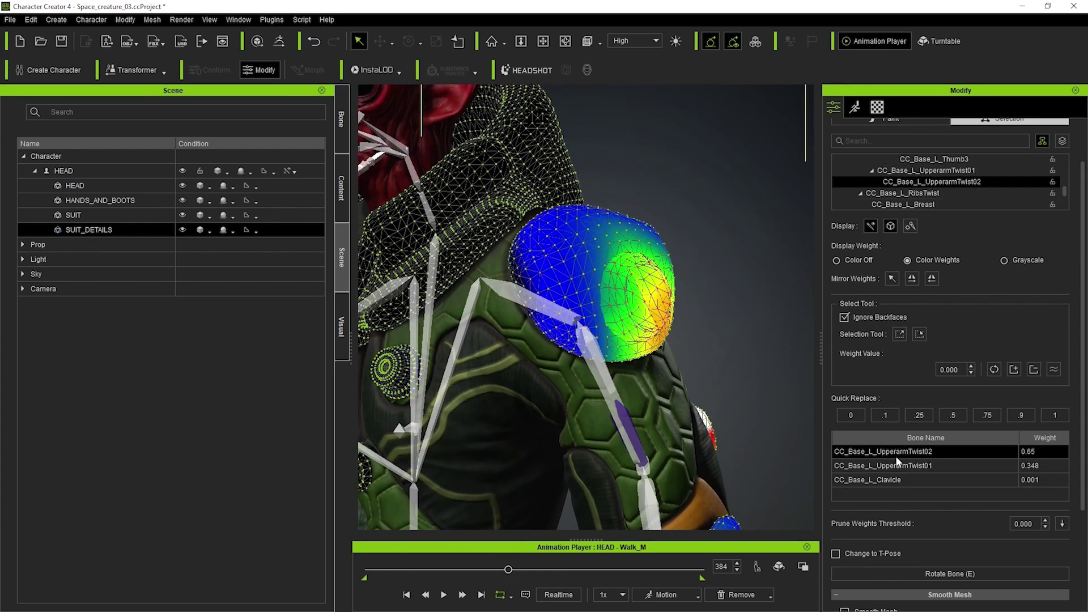
{"action": "left_click", "coordinate": [897, 461]}
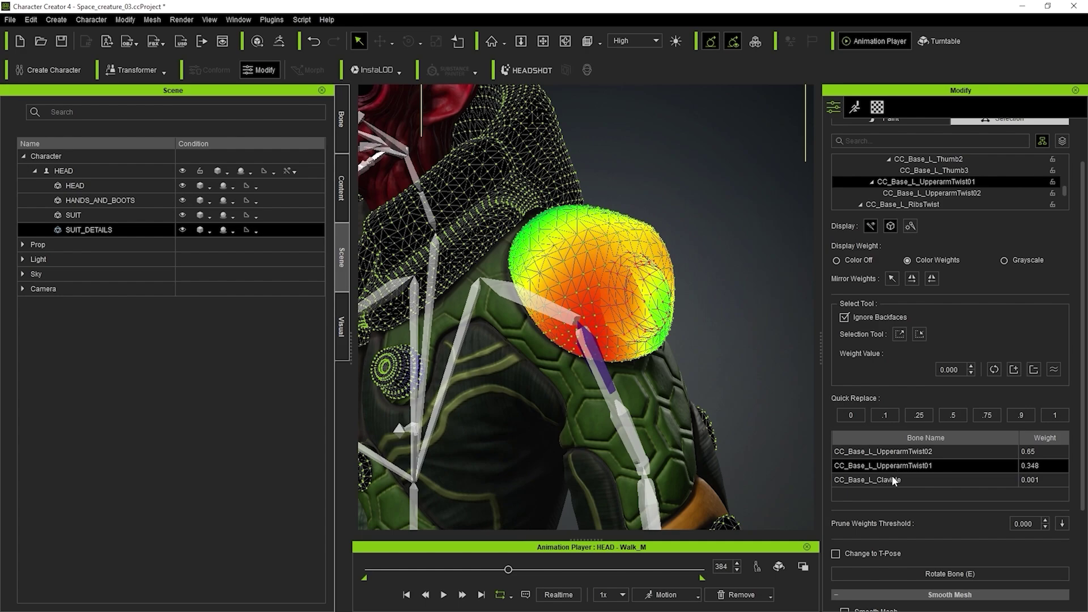
{"action": "left_click", "coordinate": [892, 477]}
{"action": "left_click", "coordinate": [893, 466]}
{"action": "left_click", "coordinate": [896, 454]}
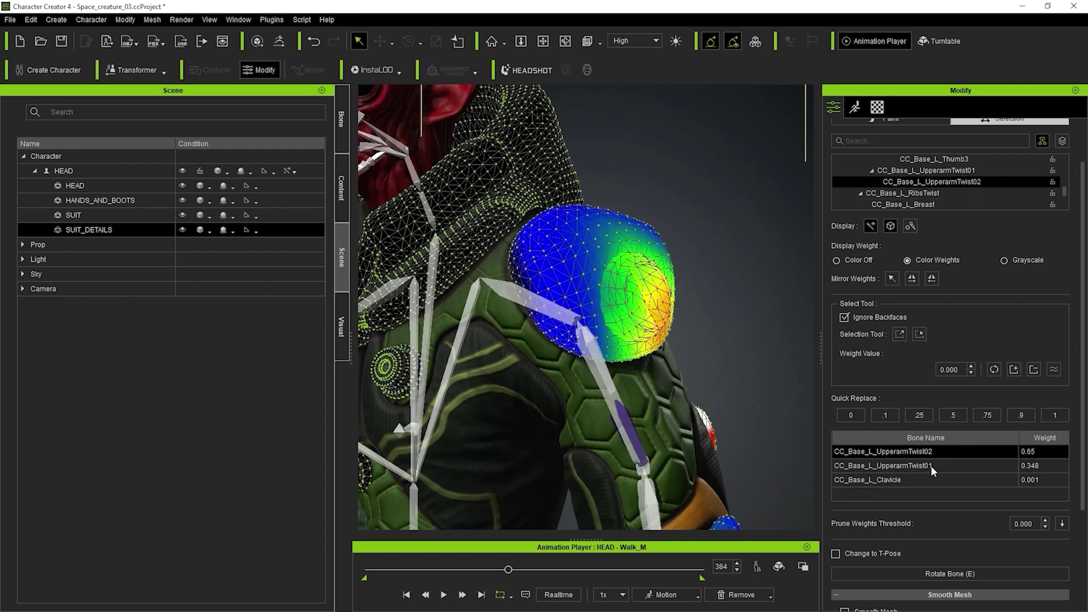
{"action": "left_click", "coordinate": [896, 465]}
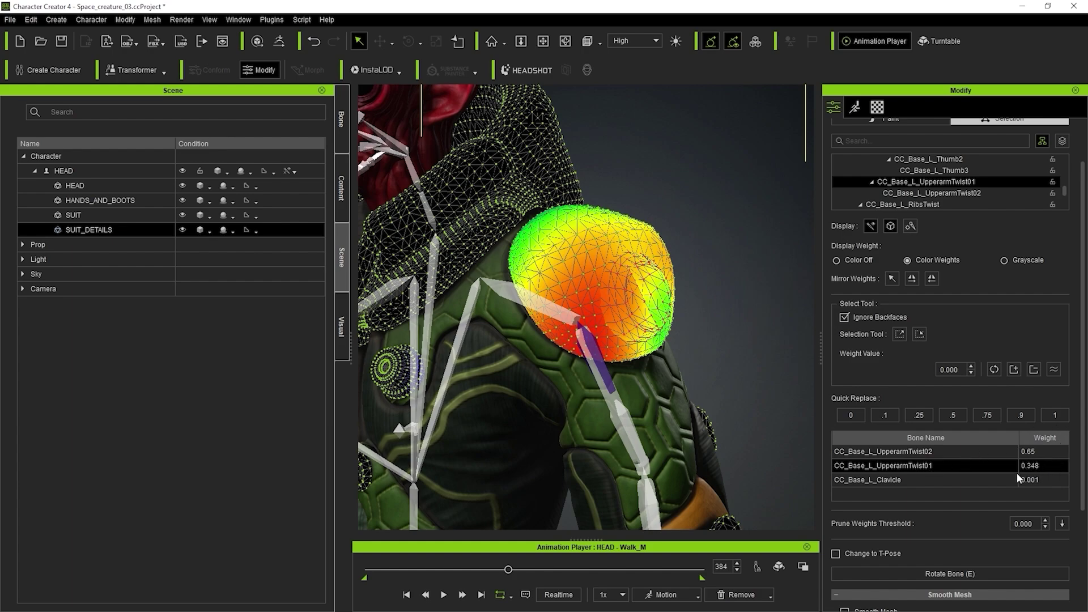
{"action": "left_click", "coordinate": [899, 453]}
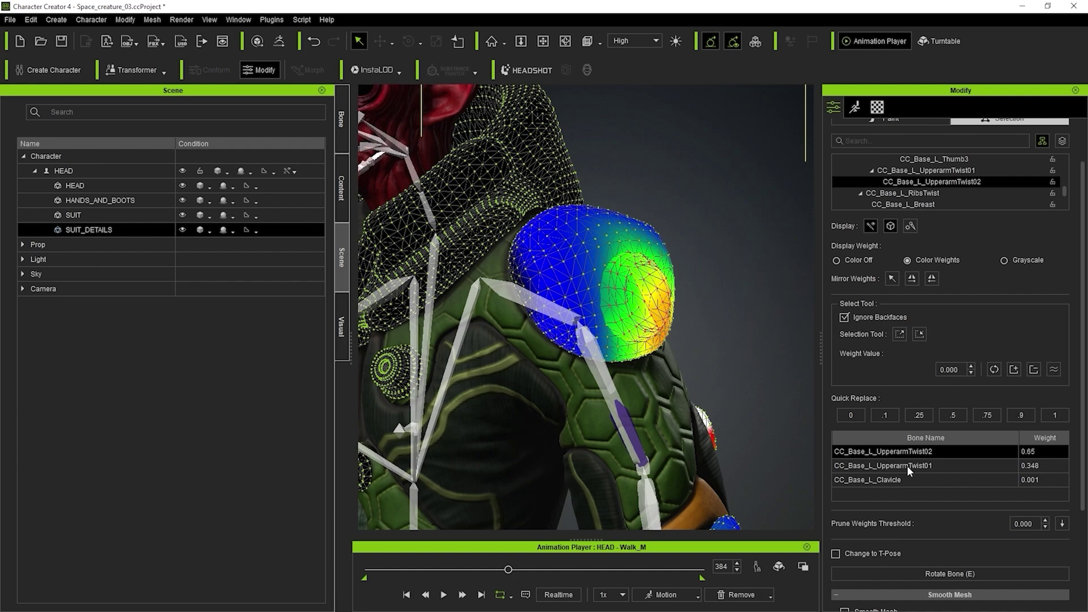
{"action": "left_click", "coordinate": [907, 465]}
{"action": "left_click", "coordinate": [906, 453]}
{"action": "left_click", "coordinate": [938, 467]}
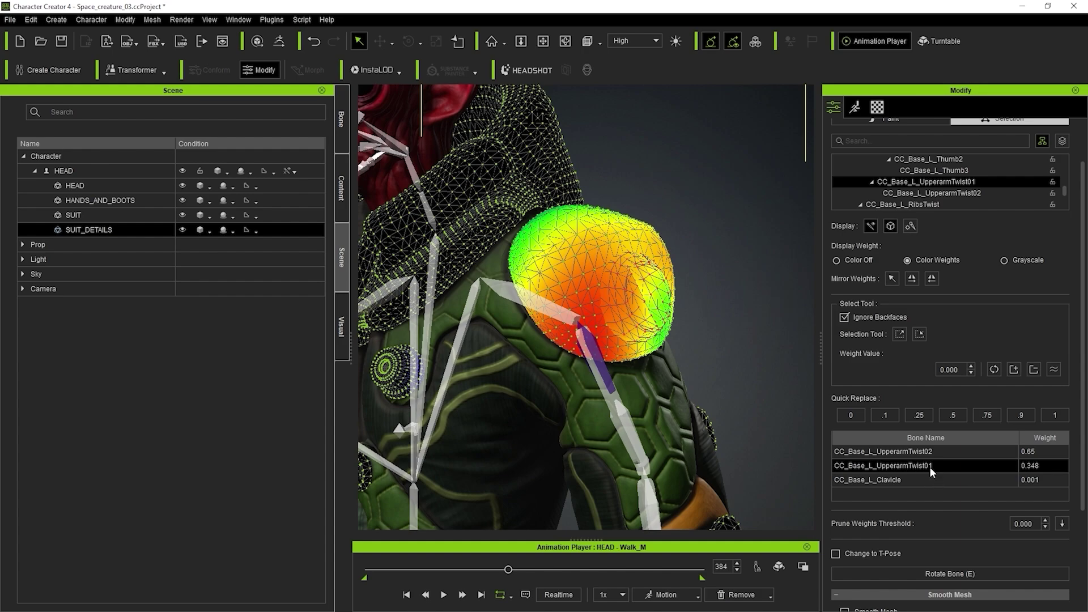
{"action": "left_click", "coordinate": [920, 451]}
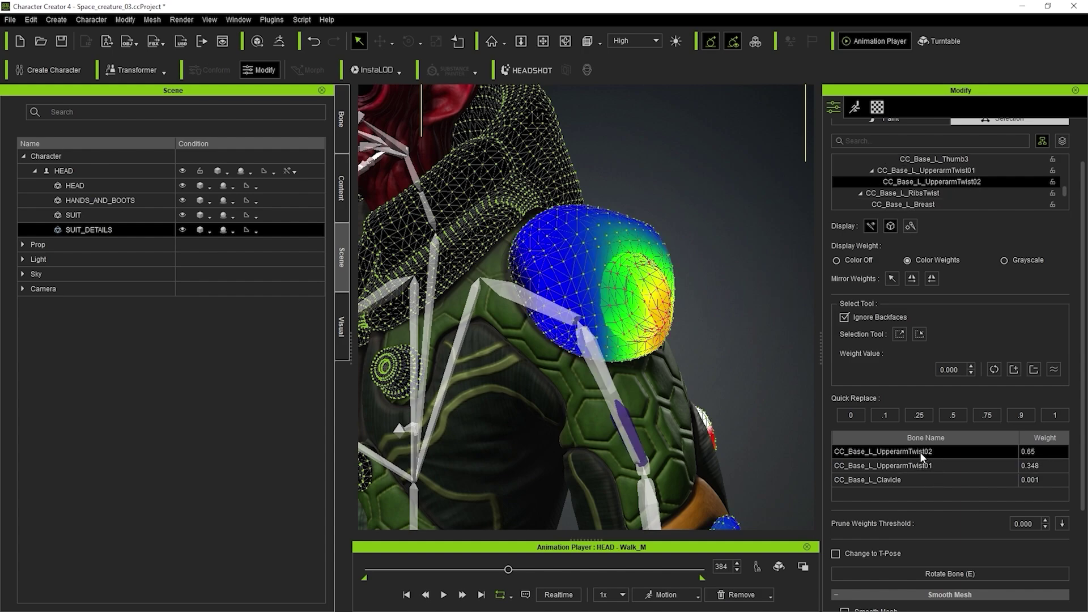
- Set the selected cap vertices' weight for CC_Base_L_UpperarmTwist01 to 1 and clear the vertex selection
{"action": "middle_click_drag", "start_coordinate": [760, 323], "coordinate": [729, 334]}
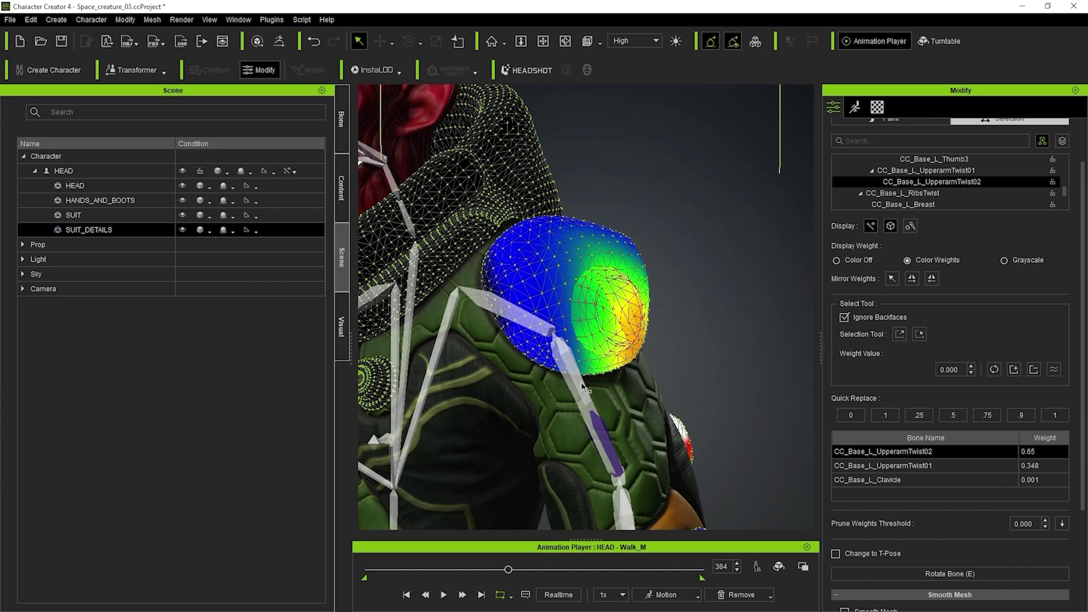
{"action": "left_click", "coordinate": [913, 466]}
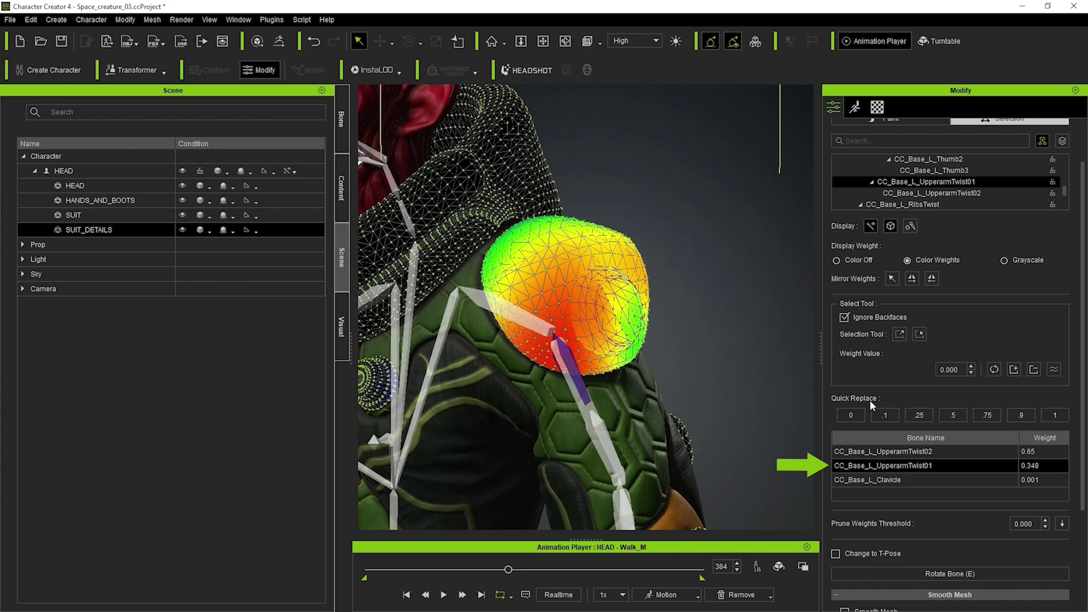
{"action": "left_click", "coordinate": [1056, 416]}
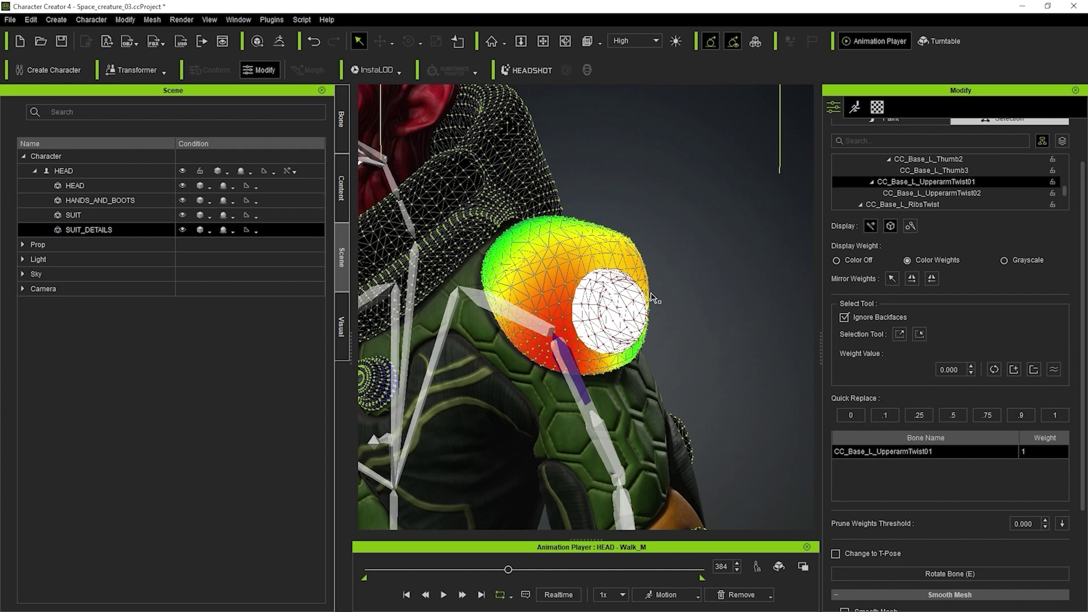
{"action": "right_click_drag", "start_coordinate": [632, 291], "coordinate": [534, 228]}
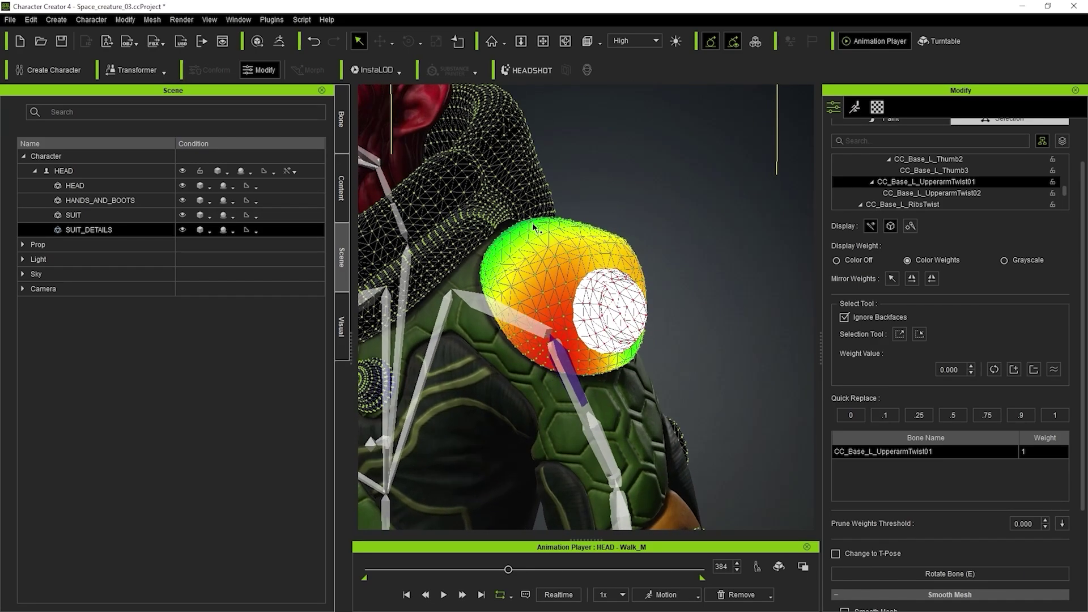
{"action": "left_click", "coordinate": [687, 281]}
- Examine the CC_Base_L_UpperarmTwist01 weights on the shoulder pad and cap against the upper arm bones, from a distance and up close
{"action": "scroll", "coordinate": [680, 266], "scroll_direction": "down", "scroll_amount": 5}
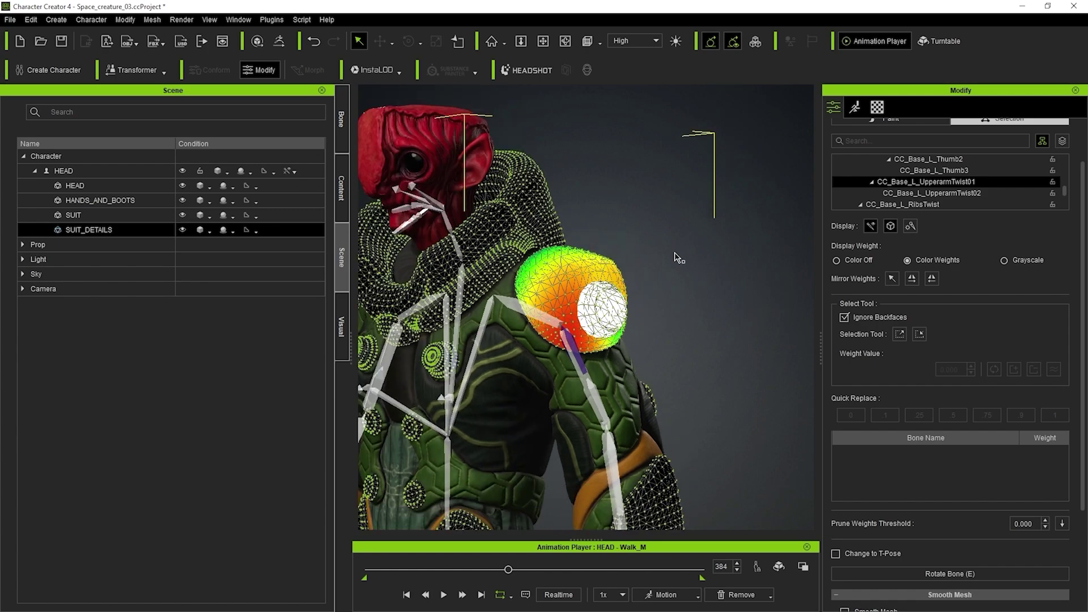
{"action": "middle_click_drag", "start_coordinate": [634, 293], "coordinate": [657, 260]}
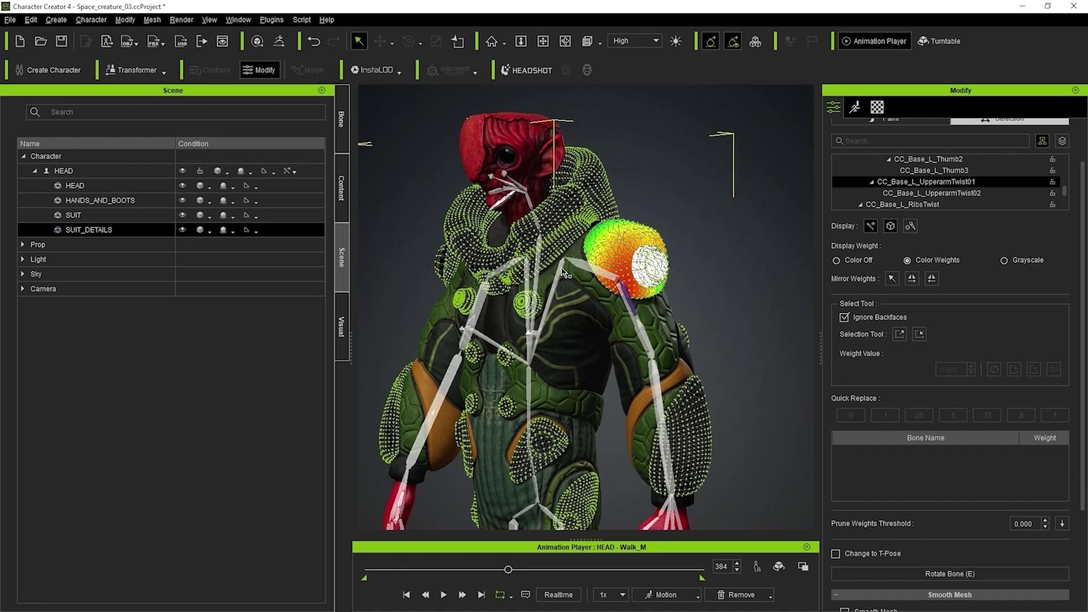
{"action": "scroll", "coordinate": [563, 272], "scroll_direction": "up", "scroll_amount": 3}
{"action": "scroll", "coordinate": [692, 286], "scroll_direction": "up", "scroll_amount": 4}
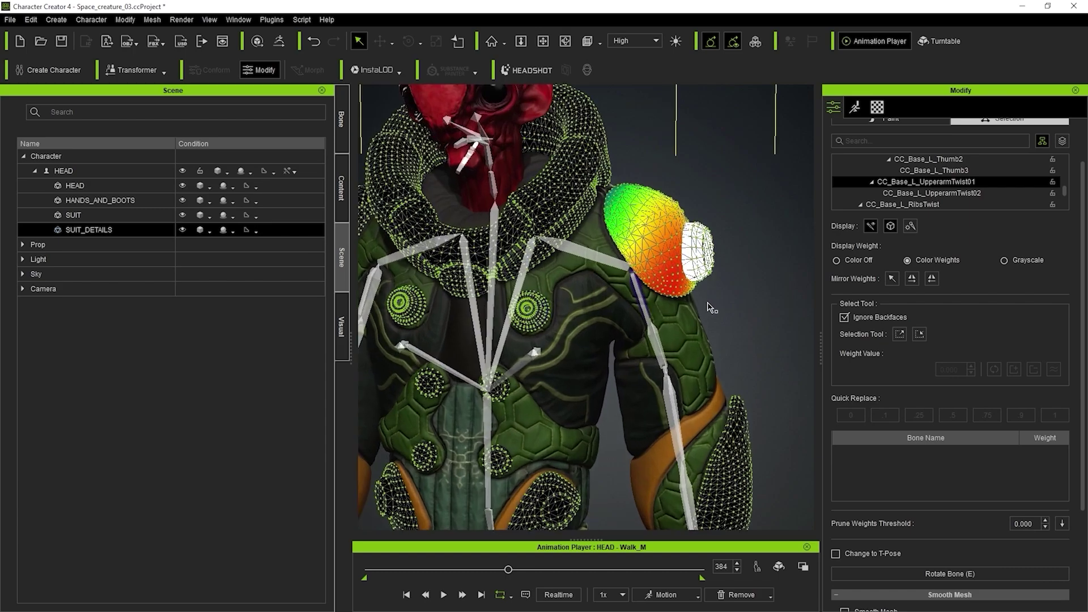
{"action": "scroll", "coordinate": [712, 308], "scroll_direction": "up", "scroll_amount": 4}
{"action": "scroll", "coordinate": [749, 280], "scroll_direction": "up", "scroll_amount": 1}
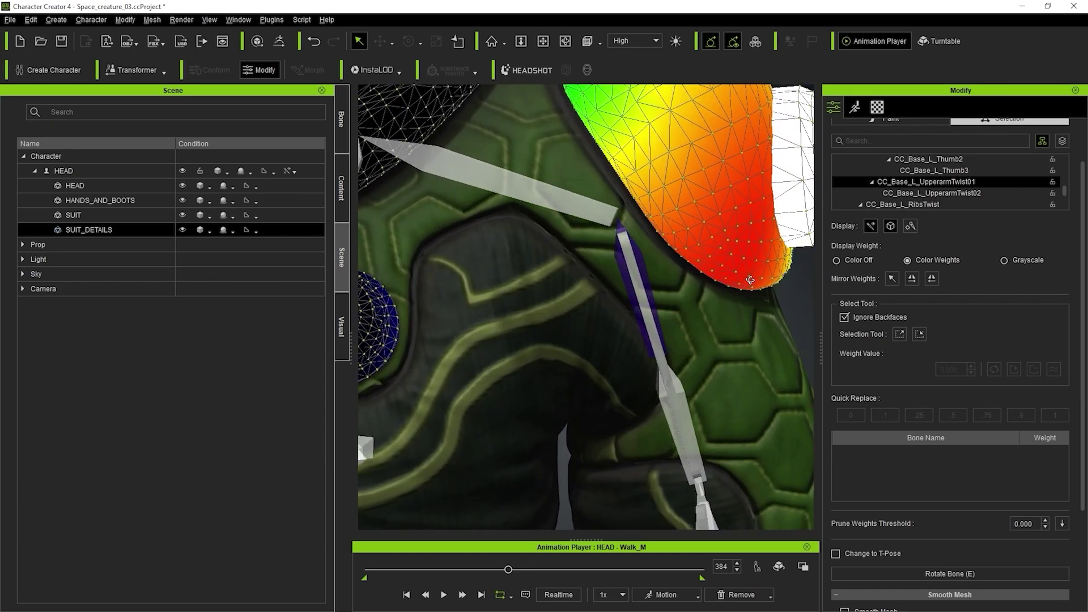
{"action": "right_click_drag", "start_coordinate": [749, 280], "coordinate": [618, 283]}
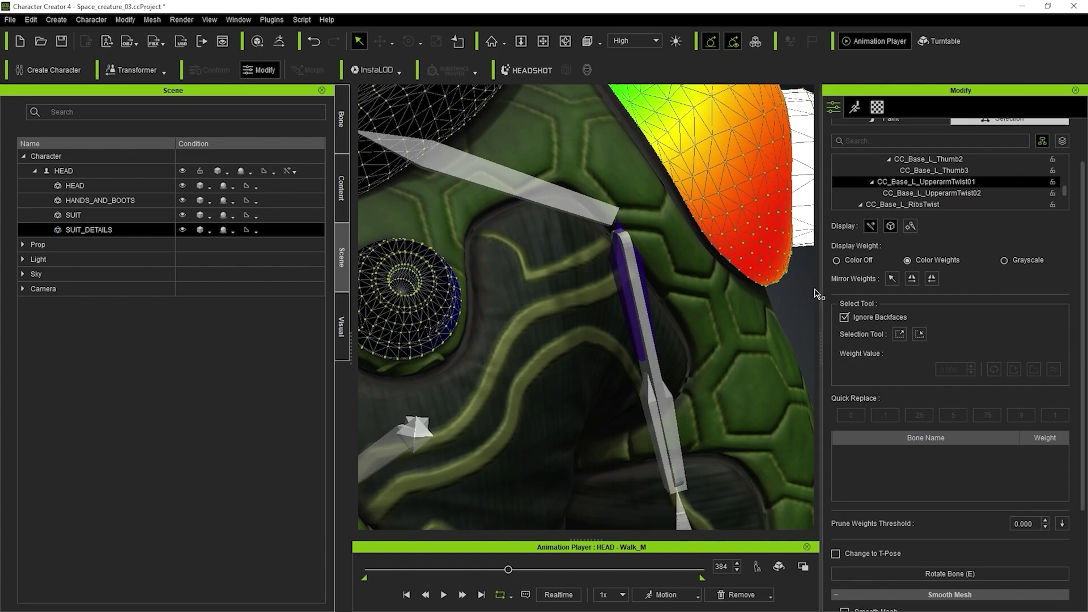
{"action": "scroll", "coordinate": [671, 232], "scroll_direction": "down", "scroll_amount": 5}
{"action": "right_click_drag", "start_coordinate": [696, 251], "coordinate": [646, 267]}
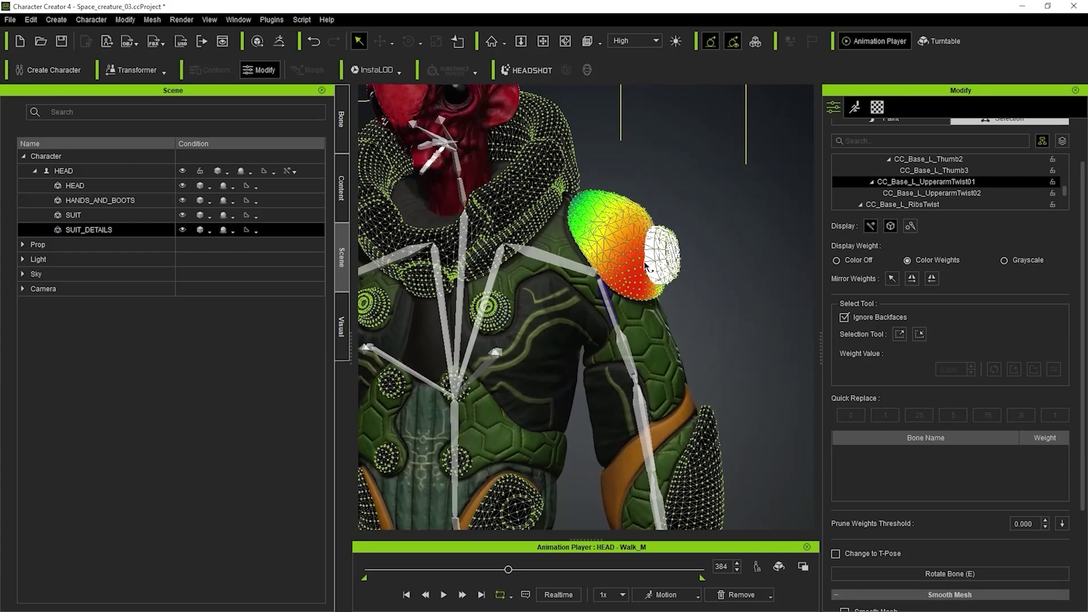
- Move the Walk_M motion to frame 377 and select the HEAD character, checking the SUIT mesh's weights first
{"action": "mouse_move", "coordinate": [511, 572]}
{"action": "left_mouse_down"}
{"action": "mouse_move", "coordinate": [577, 570]}
{"action": "mouse_move", "coordinate": [527, 570]}
{"action": "left_mouse_up"}
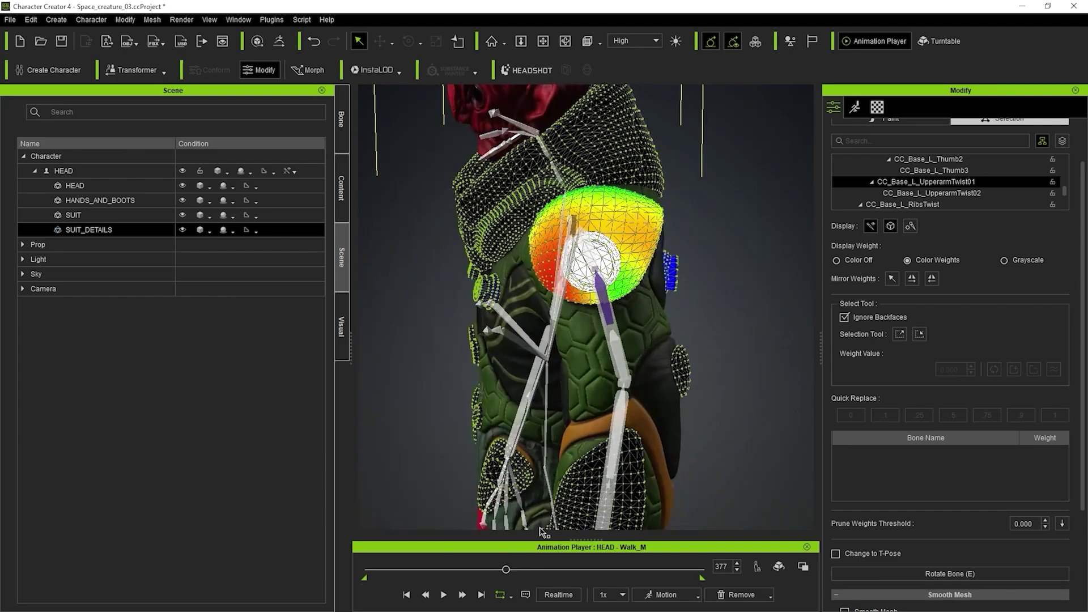
{"action": "left_click", "coordinate": [134, 219], "text": "ctrl"}
{"action": "left_click", "coordinate": [117, 217]}
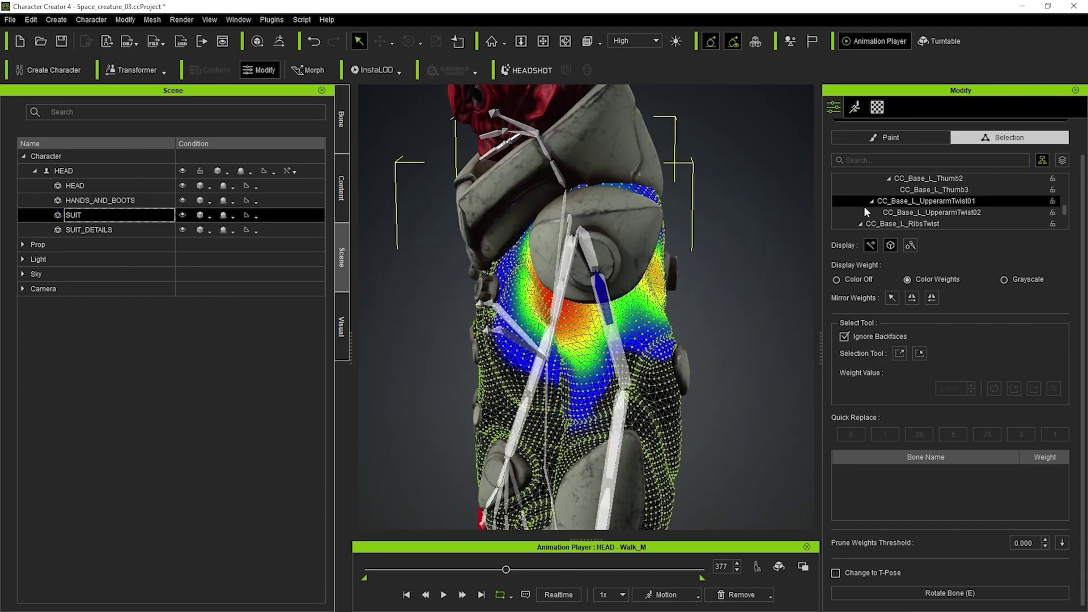
{"action": "left_click", "coordinate": [85, 173]}
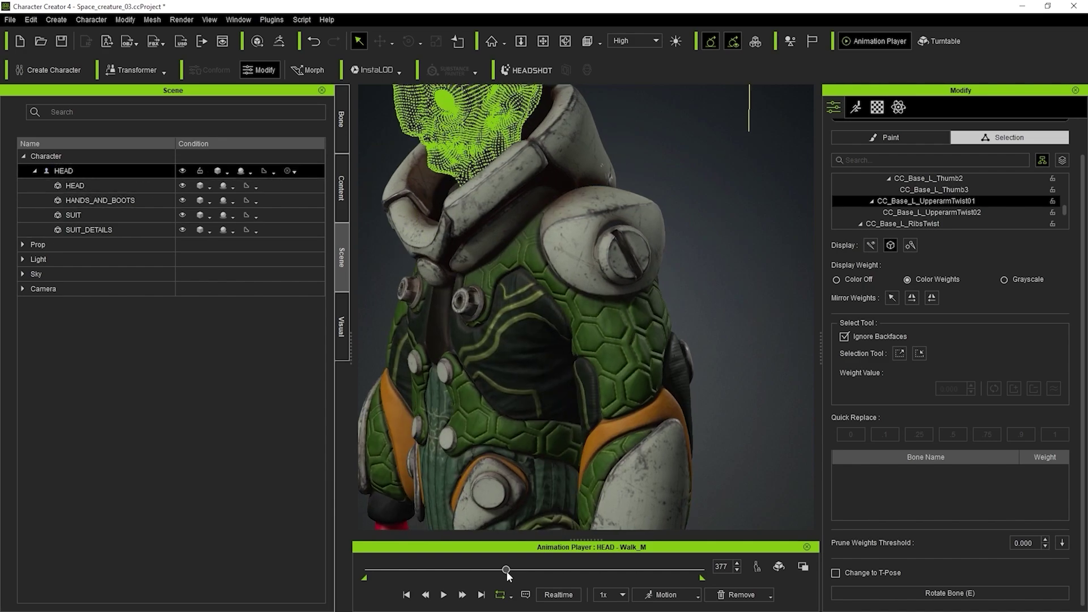
- Scrub the Walk_M motion to frame 300 and on to frame 536 to check how the cap follows the shoulder pad
{"action": "left_click_drag", "start_coordinate": [506, 570], "coordinate": [477, 570]}
{"action": "middle_click_drag", "start_coordinate": [722, 272], "coordinate": [628, 271]}
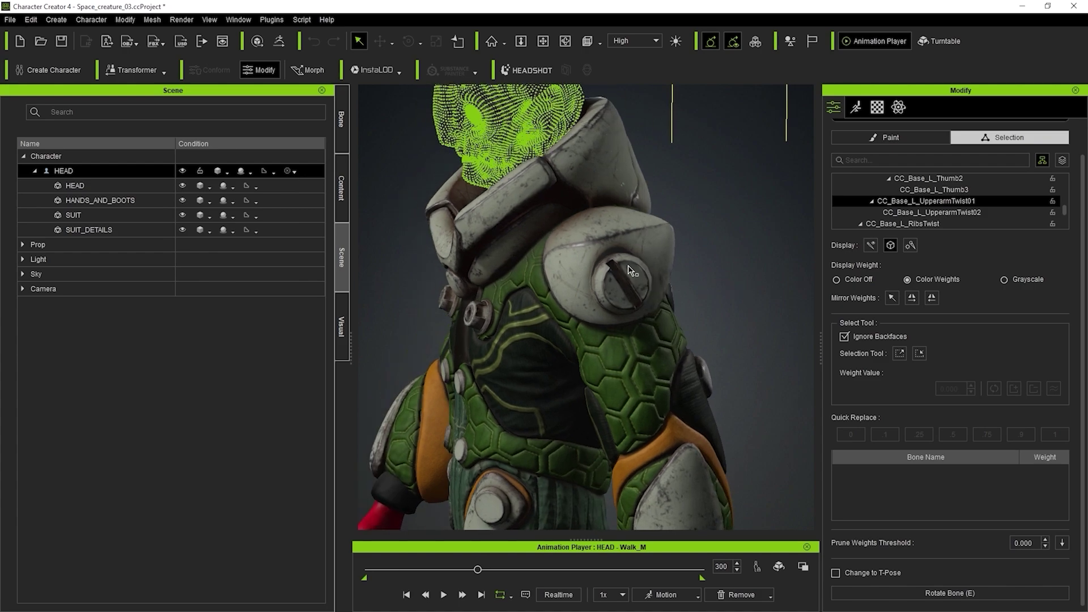
{"action": "left_click_drag", "start_coordinate": [477, 570], "coordinate": [563, 552]}
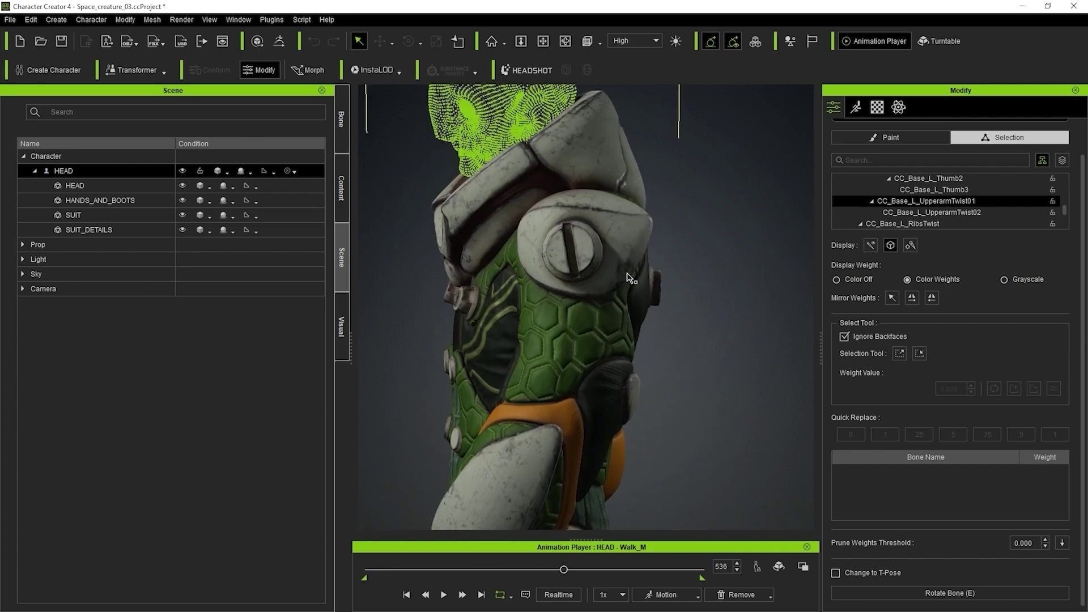
- Inspect the left shoulder pad and its cap at frame 536 from the front, side and back, ending close up
{"action": "scroll", "coordinate": [630, 277], "scroll_direction": "down", "scroll_amount": 5}
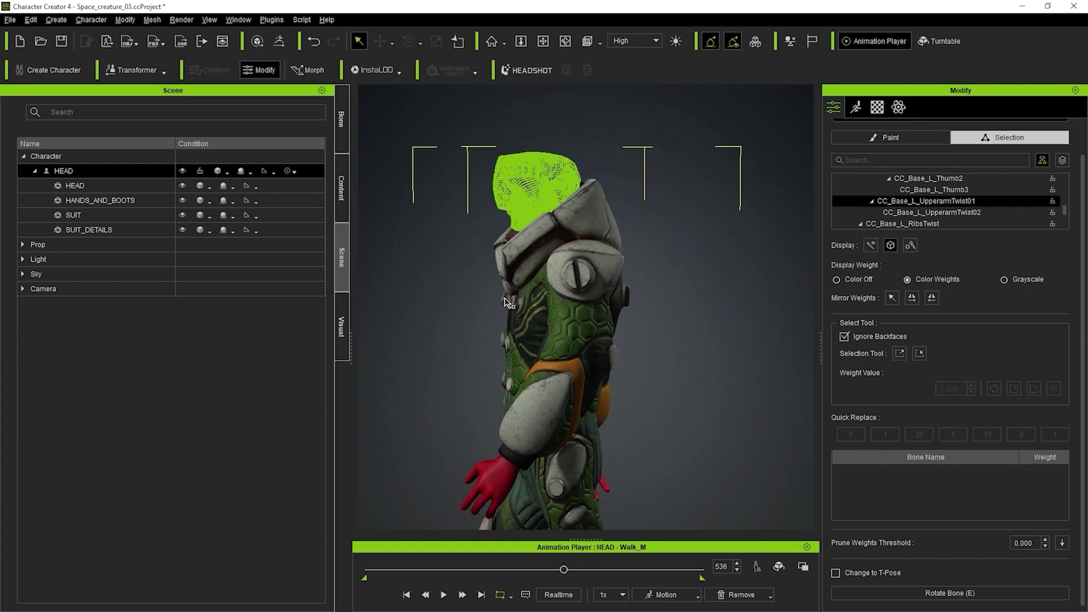
{"action": "right_click_drag", "start_coordinate": [504, 298], "coordinate": [672, 289]}
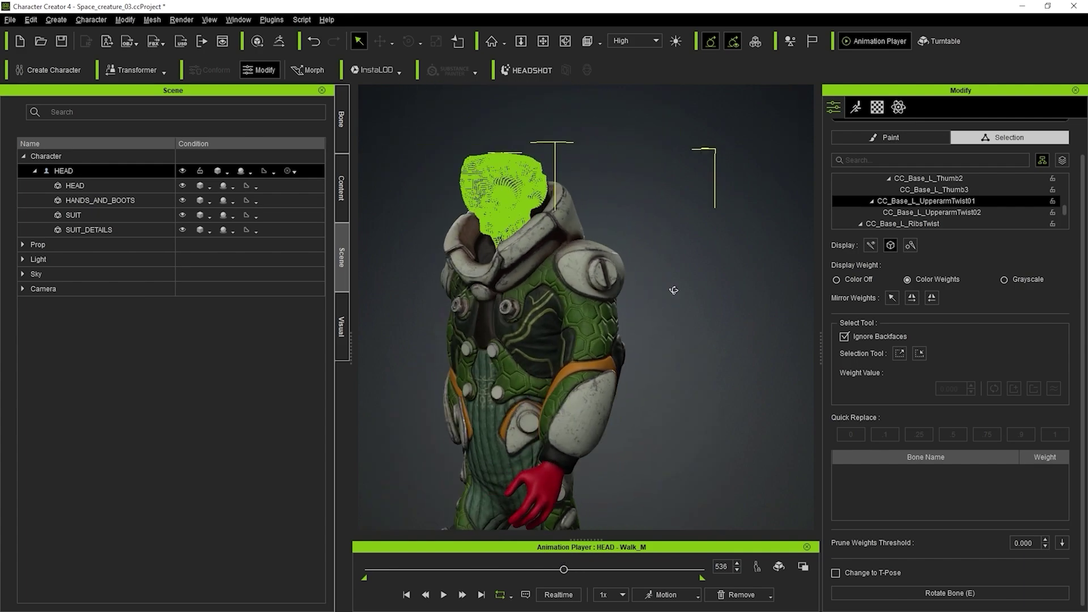
{"action": "middle_click_drag", "start_coordinate": [644, 315], "coordinate": [661, 236]}
{"action": "right_click_drag", "start_coordinate": [625, 252], "coordinate": [800, 273]}
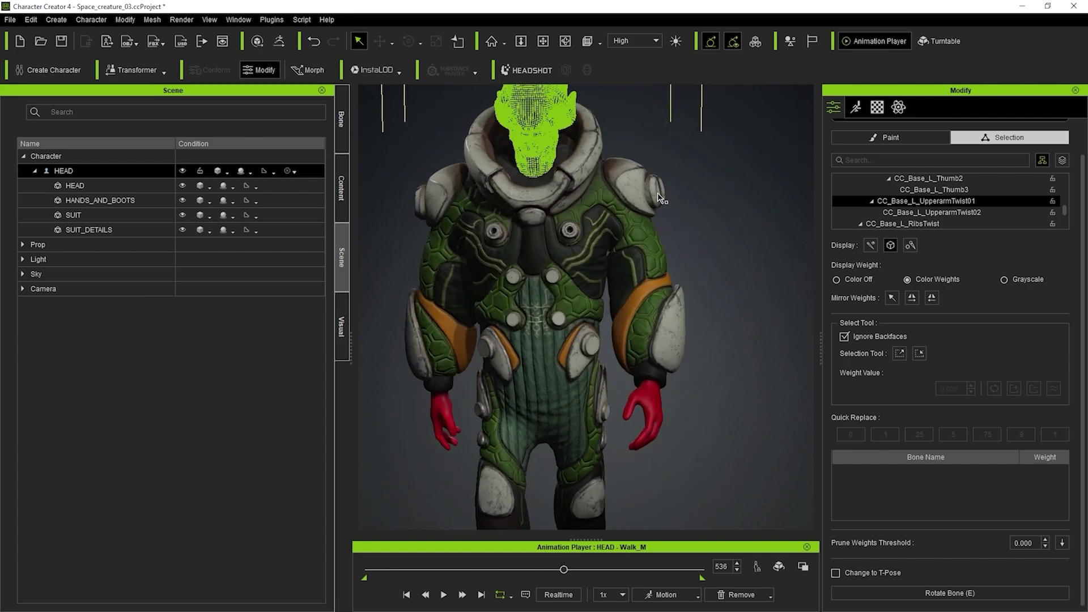
{"action": "right_click_drag", "start_coordinate": [499, 196], "coordinate": [380, 213]}
{"action": "scroll", "coordinate": [589, 238], "scroll_direction": "up", "scroll_amount": 5}
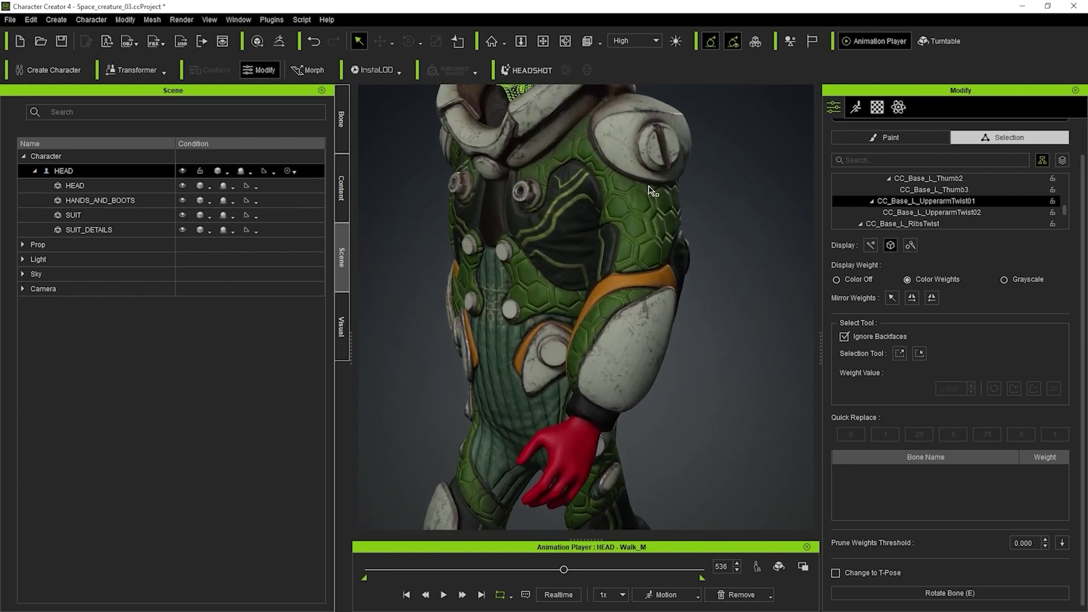
{"action": "right_click_drag", "start_coordinate": [657, 170], "coordinate": [589, 257]}
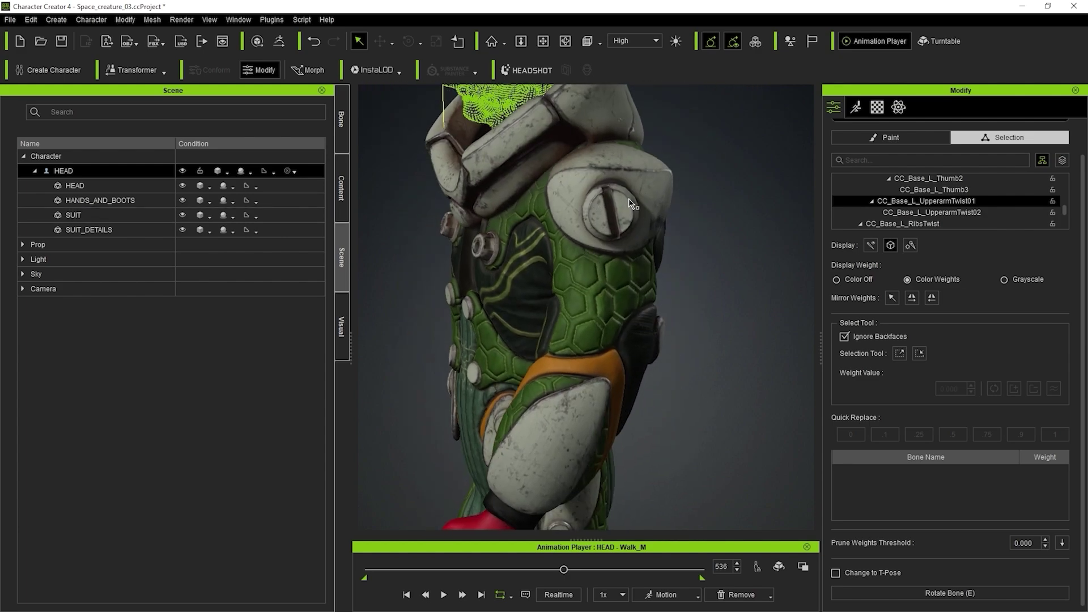
{"action": "right_click_drag", "start_coordinate": [654, 214], "coordinate": [578, 240]}
{"action": "middle_click_drag", "start_coordinate": [563, 216], "coordinate": [608, 262]}
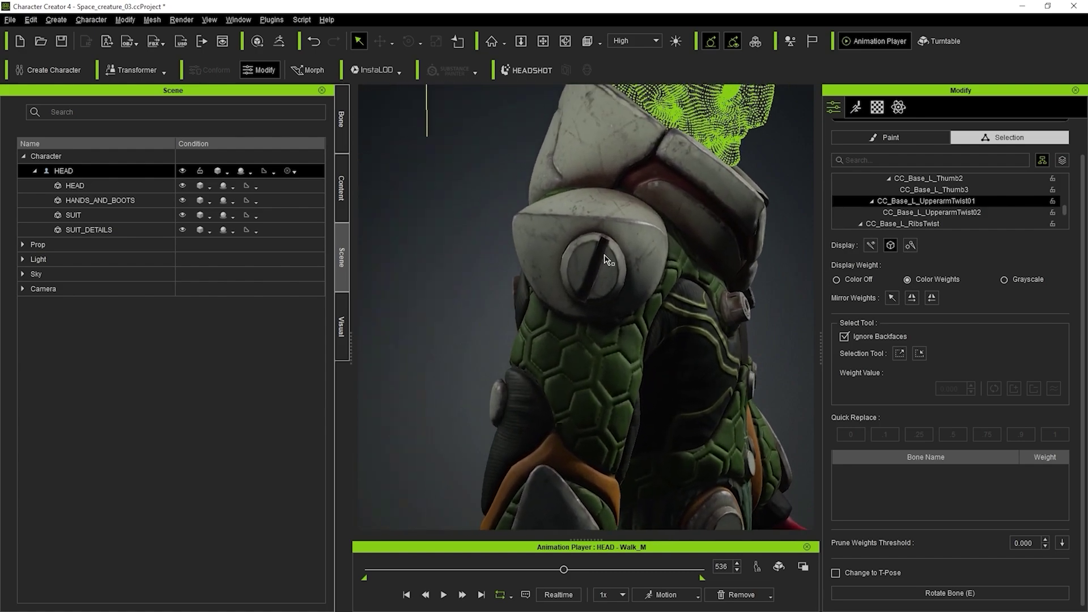
{"action": "scroll", "coordinate": [603, 266], "scroll_direction": "up", "scroll_amount": 3}
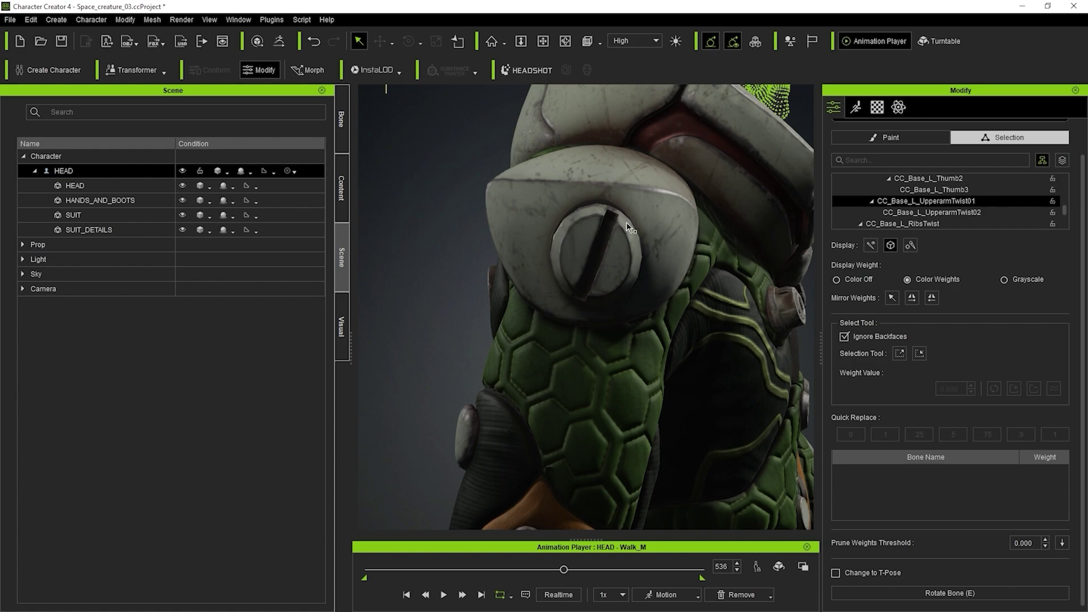
- Move the Walk_M motion to frame 513, check the shoulder pad there, and select the SUIT_DETAILS mesh
{"action": "mouse_move", "coordinate": [563, 569]}
{"action": "left_mouse_down"}
{"action": "mouse_move", "coordinate": [542, 569]}
{"action": "mouse_move", "coordinate": [557, 570]}
{"action": "left_mouse_up"}
{"action": "scroll", "coordinate": [637, 341], "scroll_direction": "down", "scroll_amount": 7}
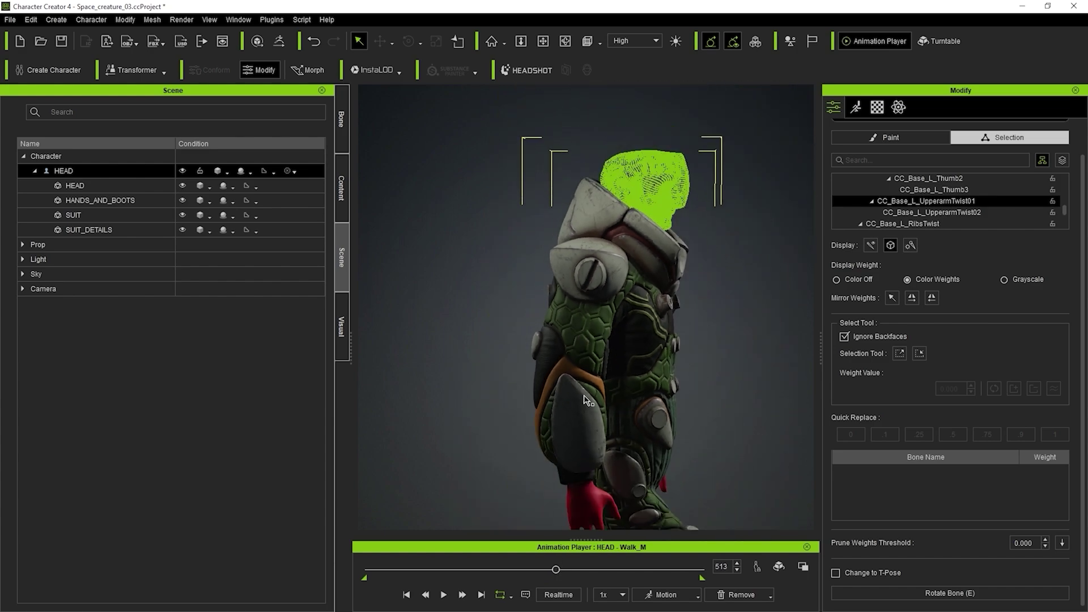
{"action": "middle_click_drag", "start_coordinate": [735, 367], "coordinate": [683, 365]}
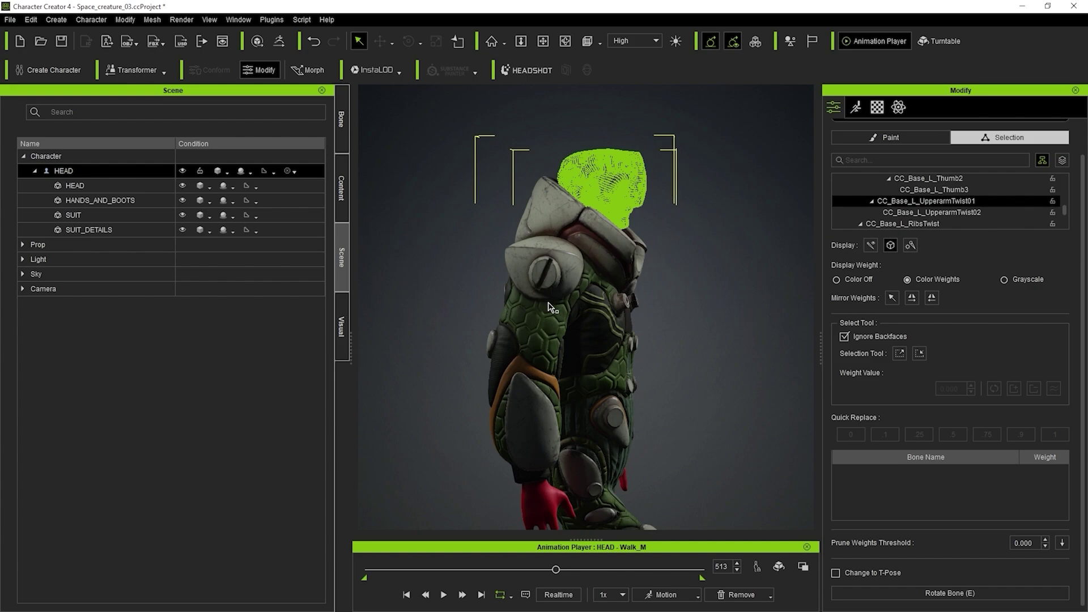
{"action": "scroll", "coordinate": [547, 304], "scroll_direction": "up", "scroll_amount": 5}
{"action": "left_click", "coordinate": [258, 229]}
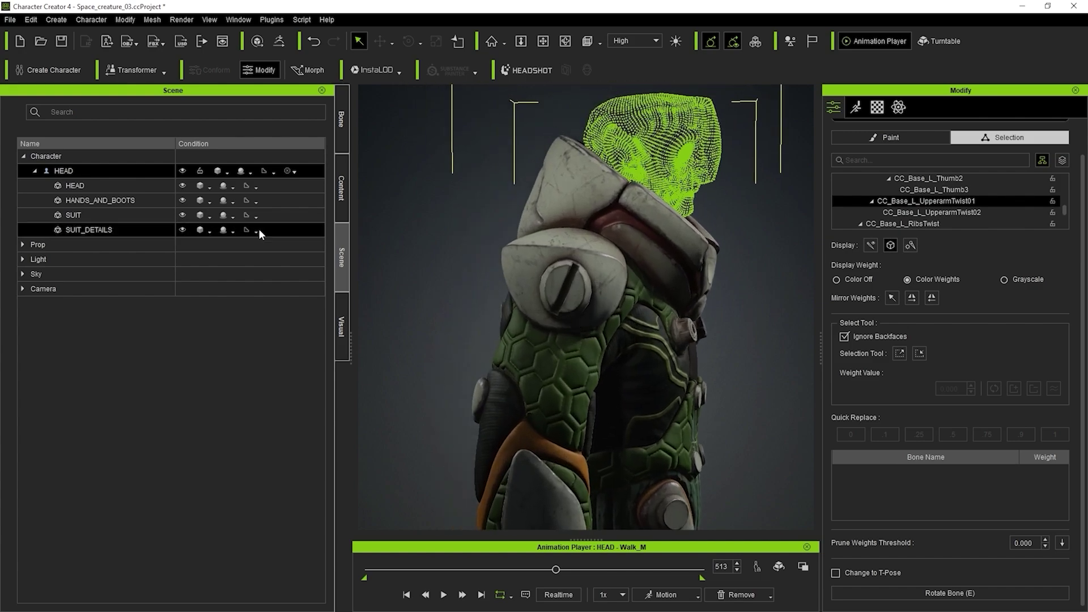
- With the SUIT_DETAILS mesh selected, go through the bones to CC_Base_R_UpperarmTwist01 to display its weights on the right shoulder pad
{"action": "left_click", "coordinate": [112, 229]}
{"action": "right_click_drag", "start_coordinate": [720, 195], "coordinate": [544, 226]}
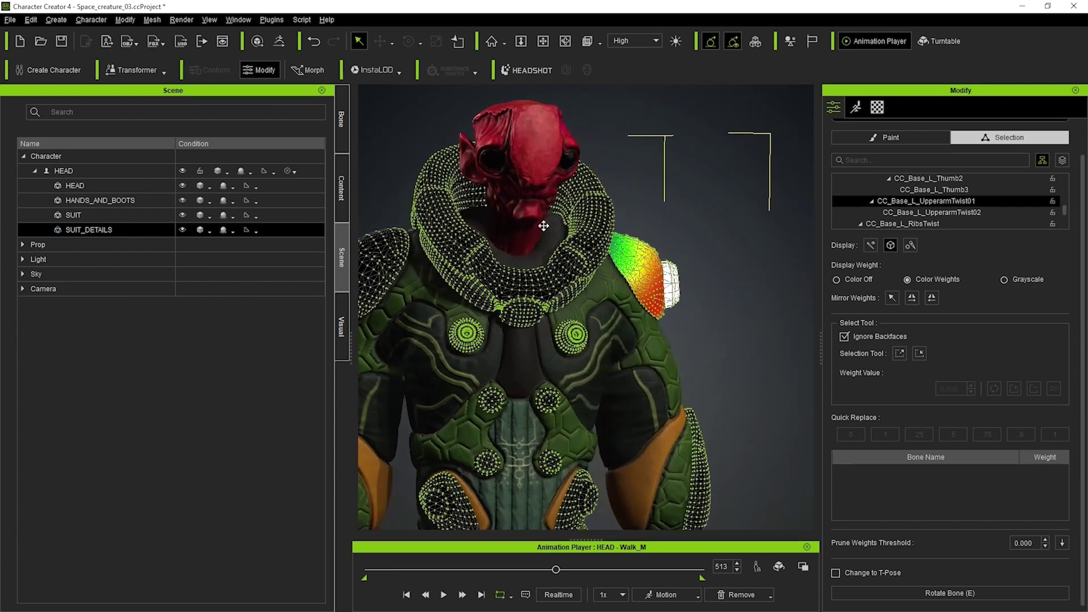
{"action": "middle_click_drag", "start_coordinate": [545, 226], "coordinate": [667, 231]}
{"action": "right_click_drag", "start_coordinate": [667, 234], "coordinate": [635, 234]}
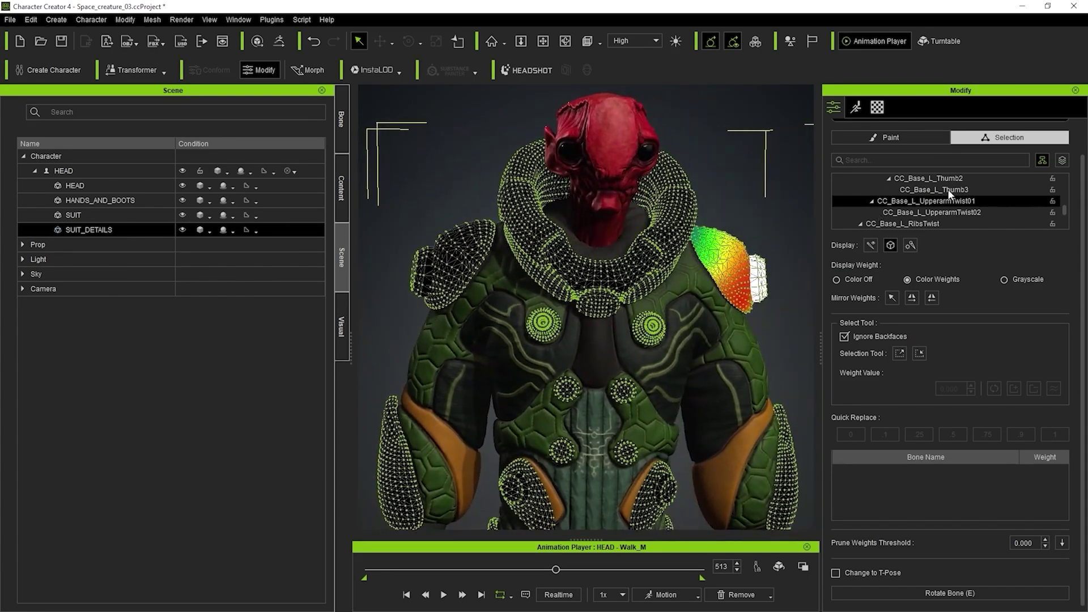
{"action": "scroll", "coordinate": [950, 210], "scroll_direction": "up", "scroll_amount": 2}
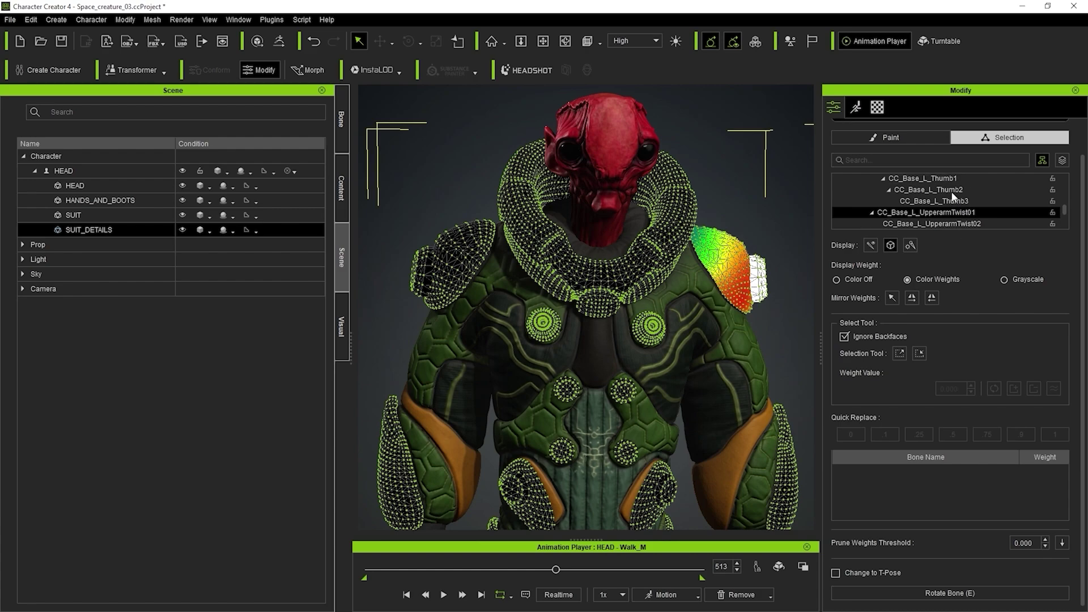
{"action": "left_click", "coordinate": [942, 201]}
{"action": "key", "text": "Down"}
{"action": "key", "text": "Down"}
{"action": "key", "text": "Down"}
{"action": "key", "text": "Down"}
{"action": "key", "text": "Down"}
{"action": "key", "text": "Down"}
{"action": "key", "text": "Down"}
{"action": "key", "text": "Down"}
{"action": "key", "text": "Down"}
{"action": "key", "text": "Down"}
{"action": "key", "text": "Down"}
{"action": "key", "text": "Down"}
{"action": "key", "text": "Down"}
{"action": "key", "text": "Down"}
{"action": "key", "text": "Down"}
{"action": "key", "text": "Down"}
{"action": "key", "text": "Down"}
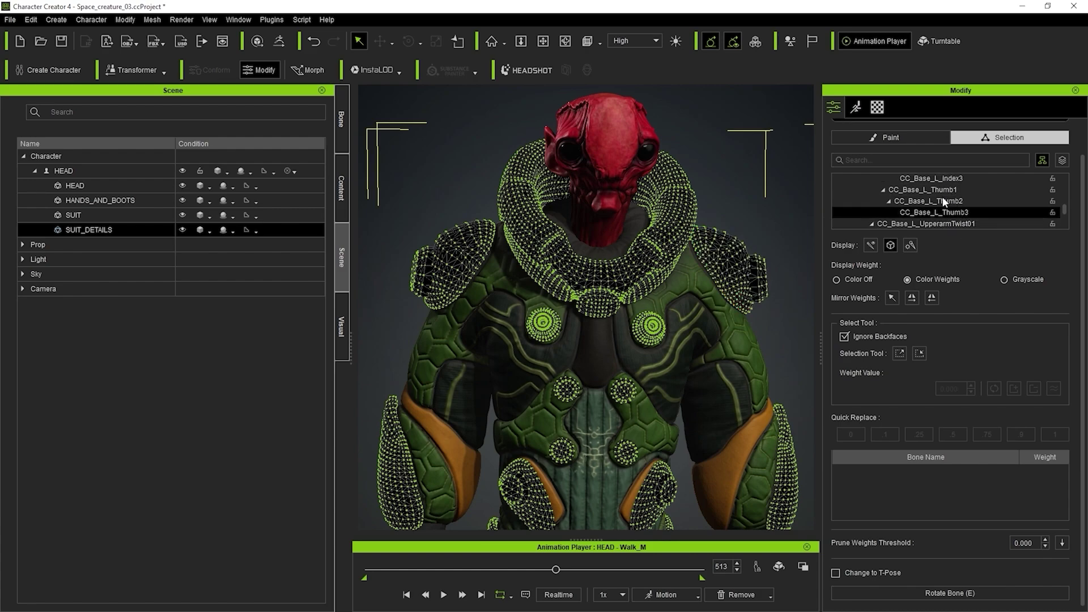
{"action": "key", "text": "Up"}
{"action": "key", "text": "Up"}
{"action": "key", "text": "Up"}
{"action": "key", "text": "Up"}
{"action": "key", "text": "Up"}
{"action": "key", "text": "Up"}
{"action": "key", "text": "Up"}
{"action": "key", "text": "Up"}
{"action": "key", "text": "Up"}
{"action": "key", "text": "Up"}
{"action": "key", "text": "Up"}
{"action": "key", "text": "Up"}
{"action": "key", "text": "Up"}
{"action": "key", "text": "Up"}
{"action": "key", "text": "Up"}
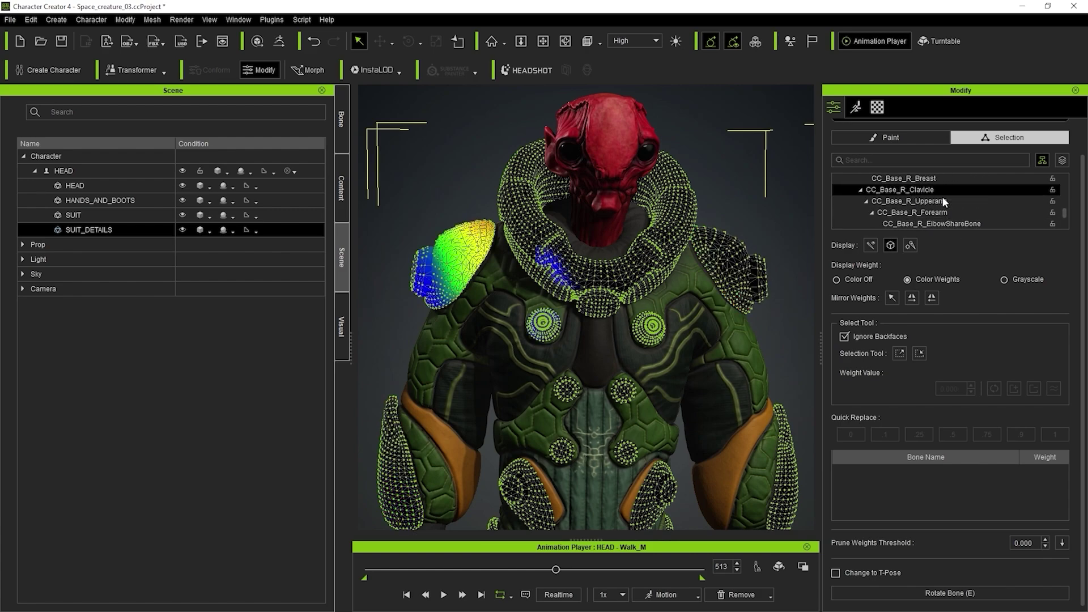
{"action": "key", "text": "Down"}
{"action": "key", "text": "Down"}
{"action": "key", "text": "Down"}
{"action": "key", "text": "Down"}
{"action": "key", "text": "Down"}
{"action": "key", "text": "Down"}
{"action": "key", "text": "Down"}
{"action": "key", "text": "Down"}
{"action": "key", "text": "Down"}
{"action": "key", "text": "Down"}
{"action": "key", "text": "Down"}
{"action": "key", "text": "Down"}
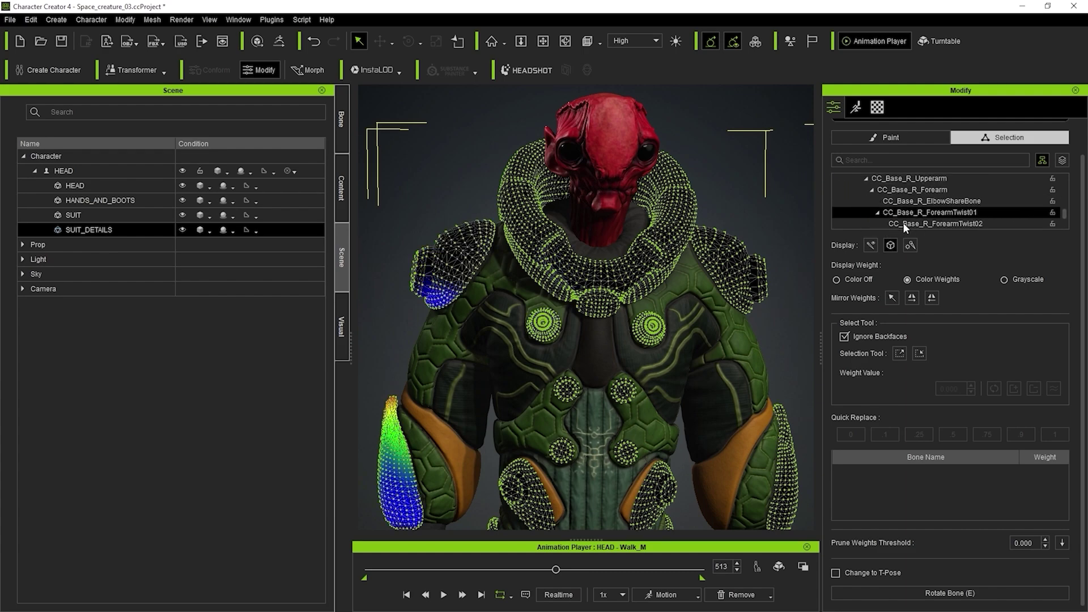
{"action": "key", "text": "Down"}
{"action": "key", "text": "Down"}
{"action": "key", "text": "Down"}
{"action": "key", "text": "Down"}
{"action": "key", "text": "Down"}
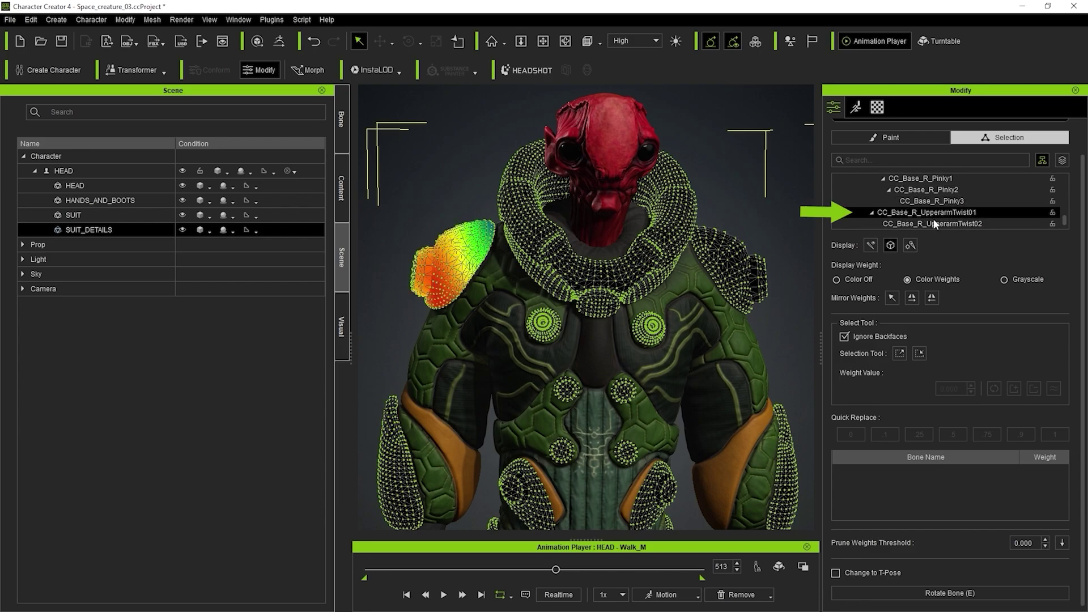
- Examine the CC_Base_R_UpperarmTwist01 weight colours on the right shoulder pad and its round cap up close
{"action": "middle_click_drag", "start_coordinate": [477, 246], "coordinate": [541, 256]}
{"action": "middle_click_drag", "start_coordinate": [790, 240], "coordinate": [432, 282]}
{"action": "scroll", "coordinate": [517, 282], "scroll_direction": "up", "scroll_amount": 4}
{"action": "middle_click_drag", "start_coordinate": [520, 284], "coordinate": [534, 313]}
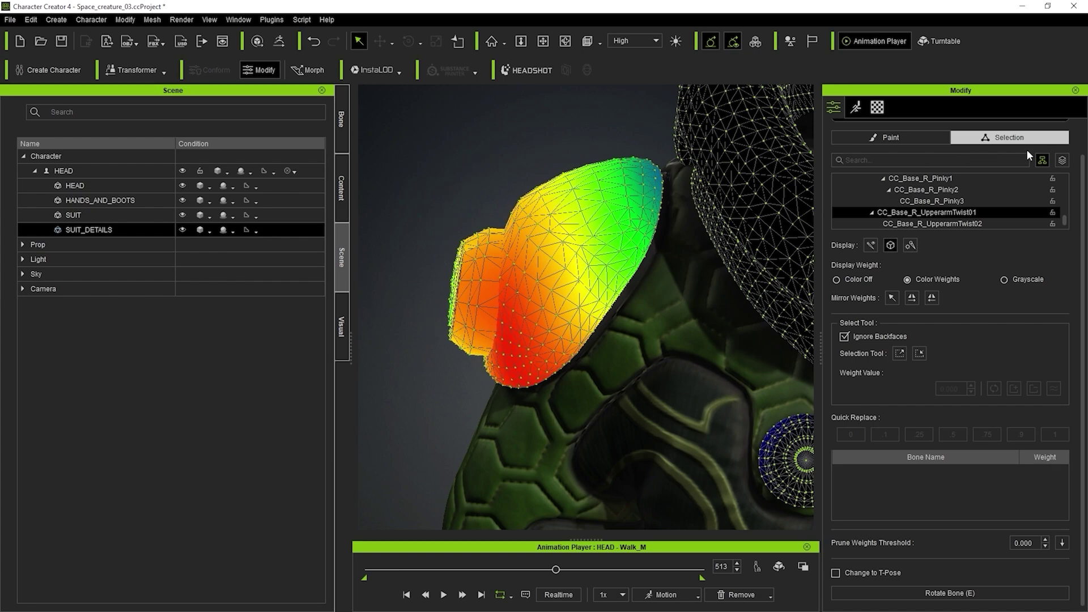
{"action": "scroll", "coordinate": [1063, 142], "scroll_direction": "up", "scroll_amount": 1}
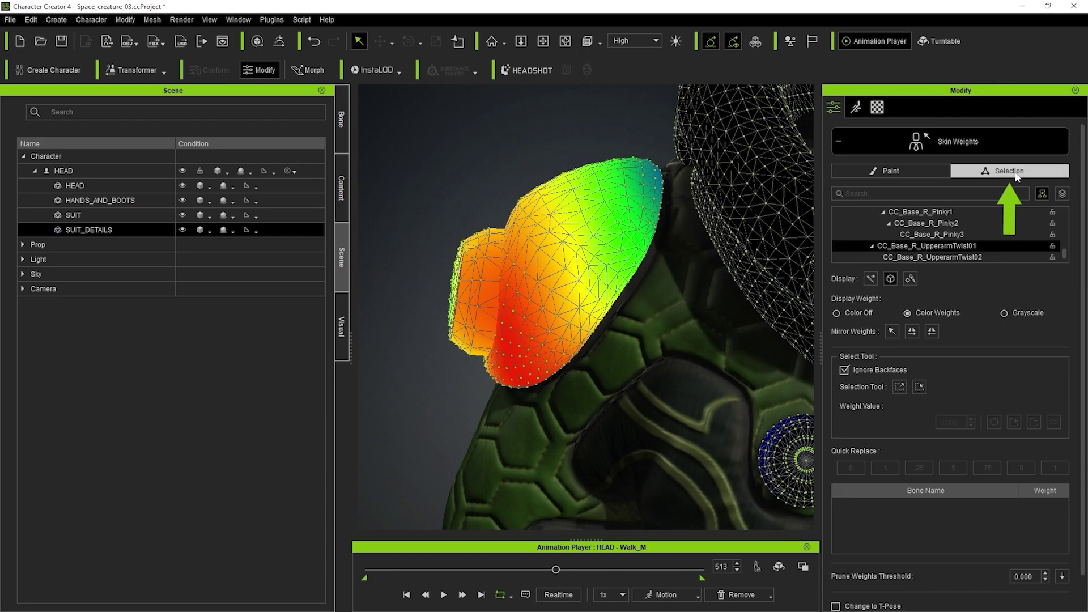
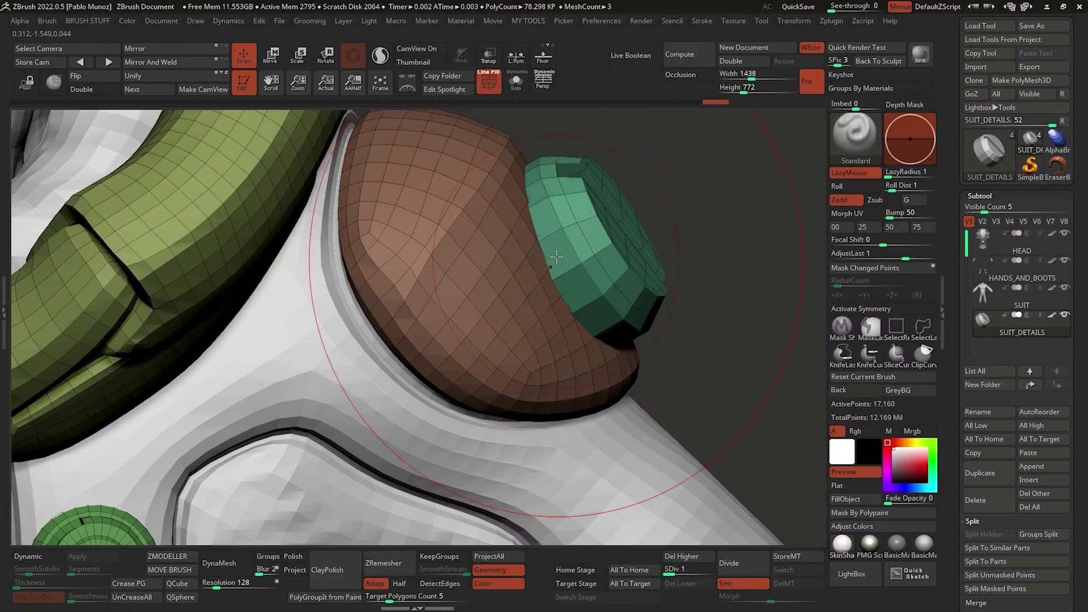
- Switch to ZBrush and isolate the shoulder pad's green cap in SUIT_DETAILS to check it as a separate piece
{"action": "key", "text": "ctrl+shift"}
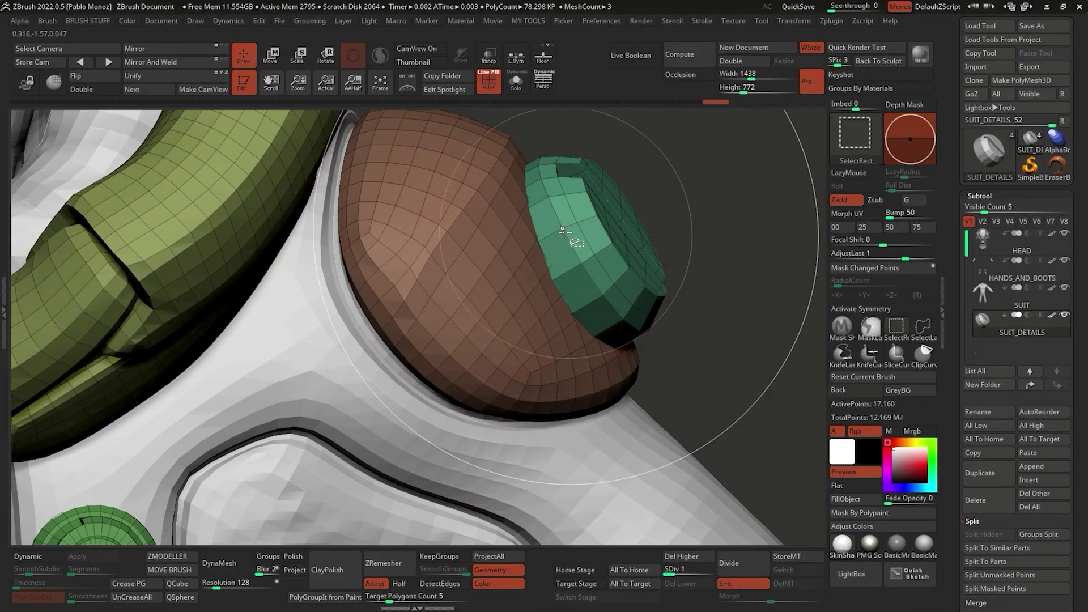
{"action": "left_click", "coordinate": [561, 226], "text": "ctrl+shift"}
{"action": "right_click_drag", "start_coordinate": [544, 257], "coordinate": [470, 231]}
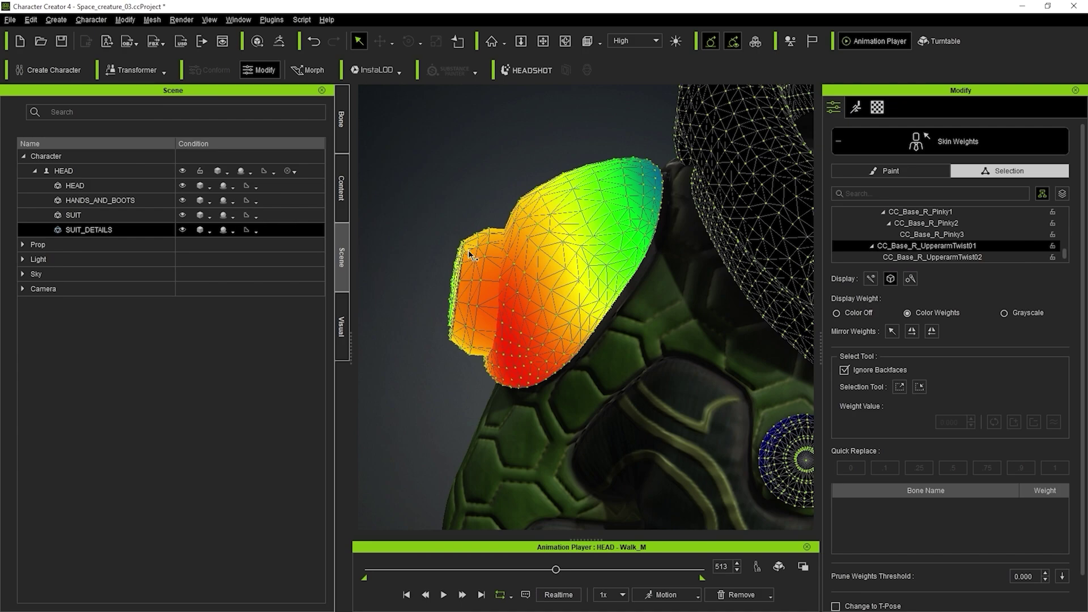
- Back in Character Creator, select part of the right shoulder cap's vertices and grow the selection over the whole cap
{"action": "left_click_drag", "start_coordinate": [439, 198], "coordinate": [482, 290]}
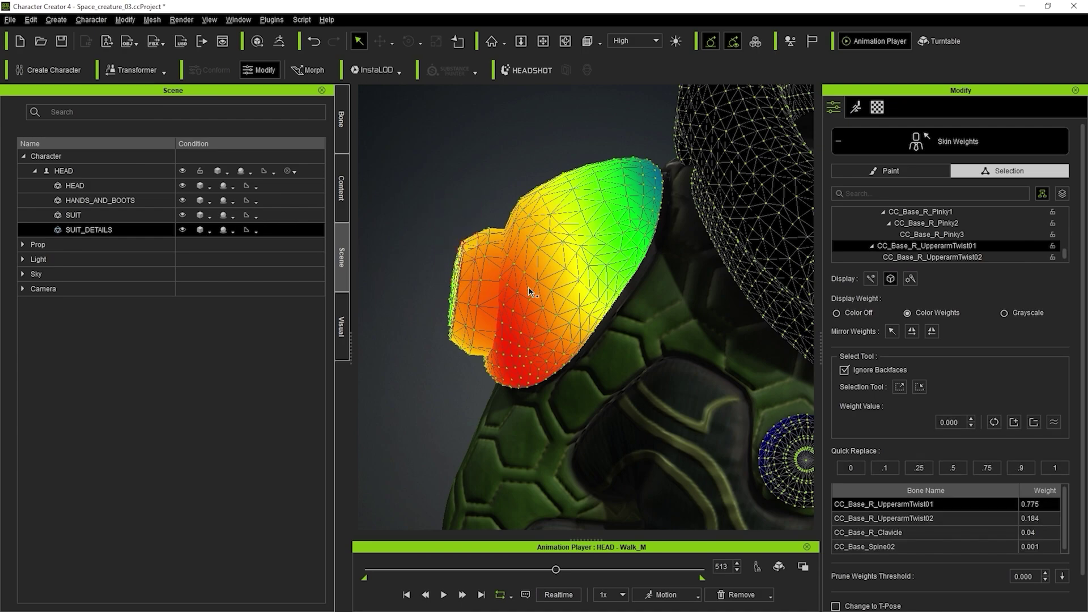
{"action": "left_click", "coordinate": [899, 384]}
{"action": "left_click", "coordinate": [900, 386]}
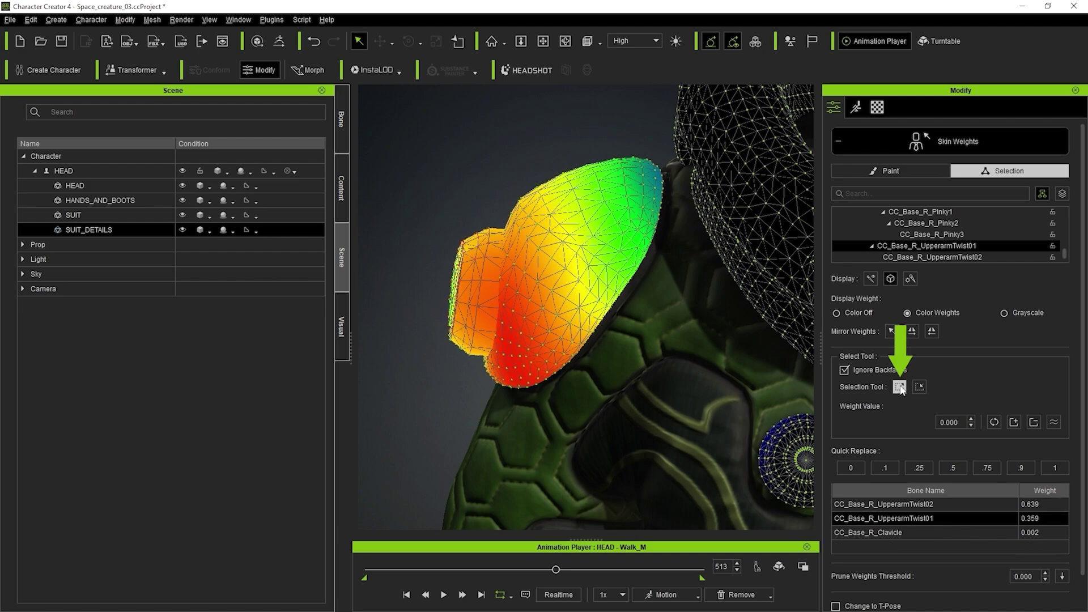
{"action": "left_click", "coordinate": [900, 386]}
- Review the selected cap's weights for the CC_Base_R_UpperarmTwist02, CC_Base_R_UpperarmTwist01 and CC_Base_R_Clavicle bones
{"action": "left_click", "coordinate": [913, 504]}
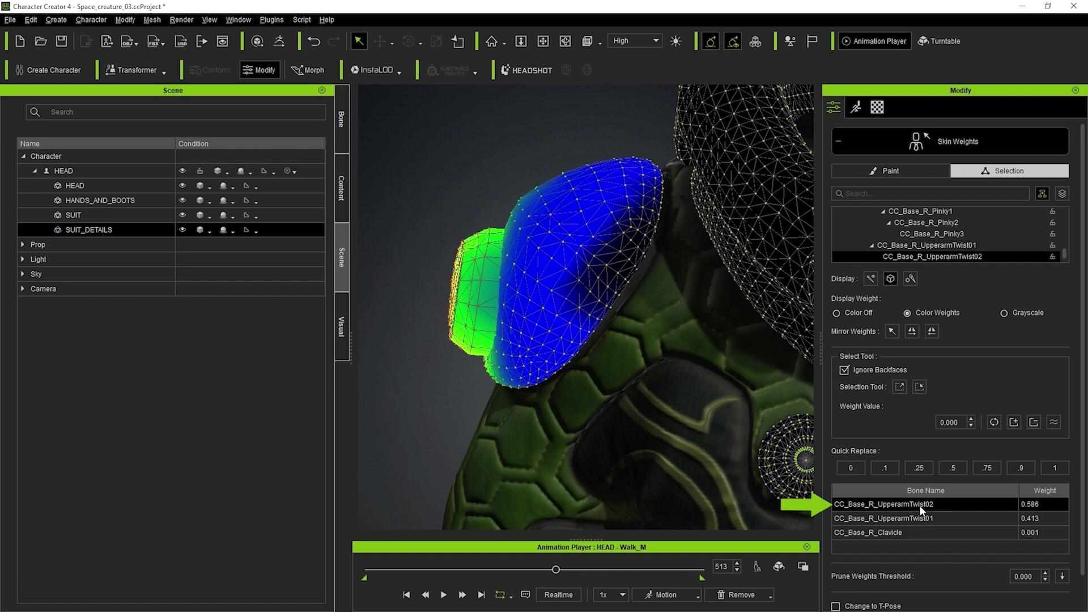
{"action": "left_click", "coordinate": [915, 518]}
{"action": "left_click", "coordinate": [916, 532]}
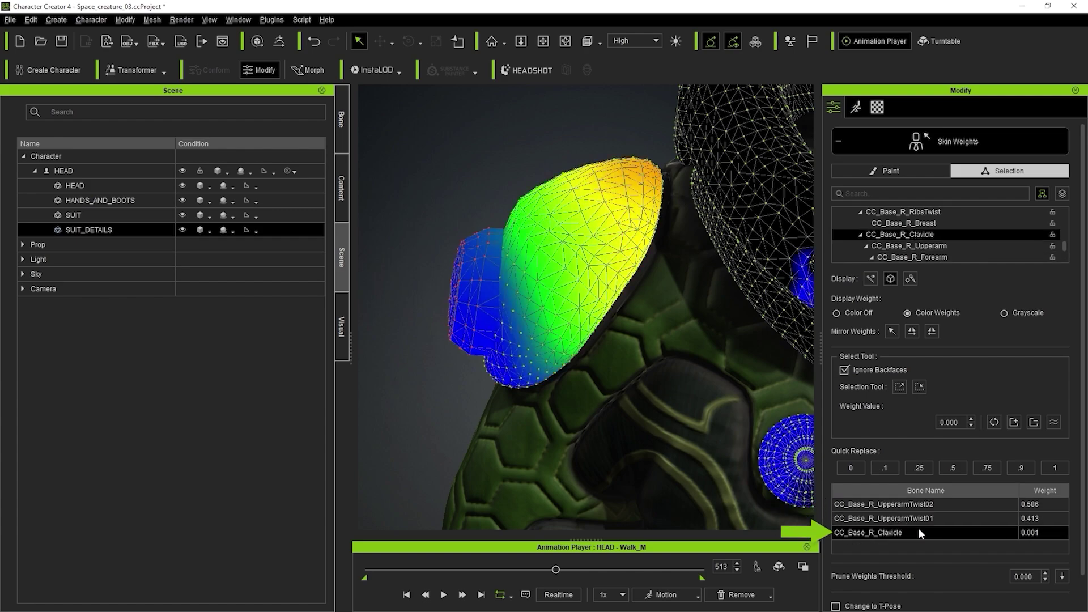
- Set the selected cap vertices' weight to 1 for the CC_Base_R_UpperarmTwist01 bone
{"action": "left_click", "coordinate": [923, 517]}
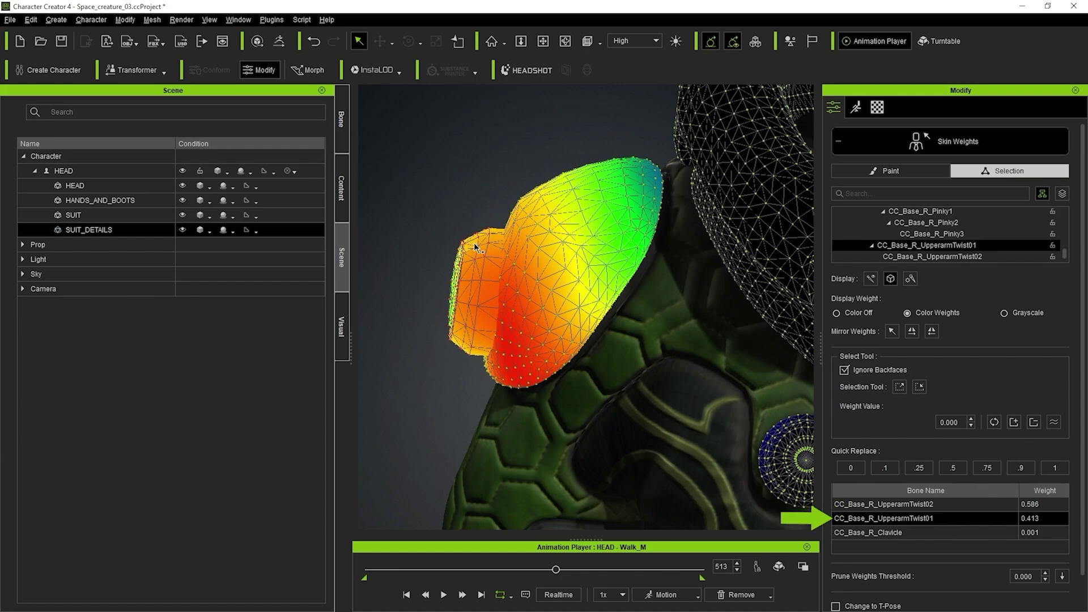
{"action": "right_click_drag", "start_coordinate": [462, 247], "coordinate": [585, 250]}
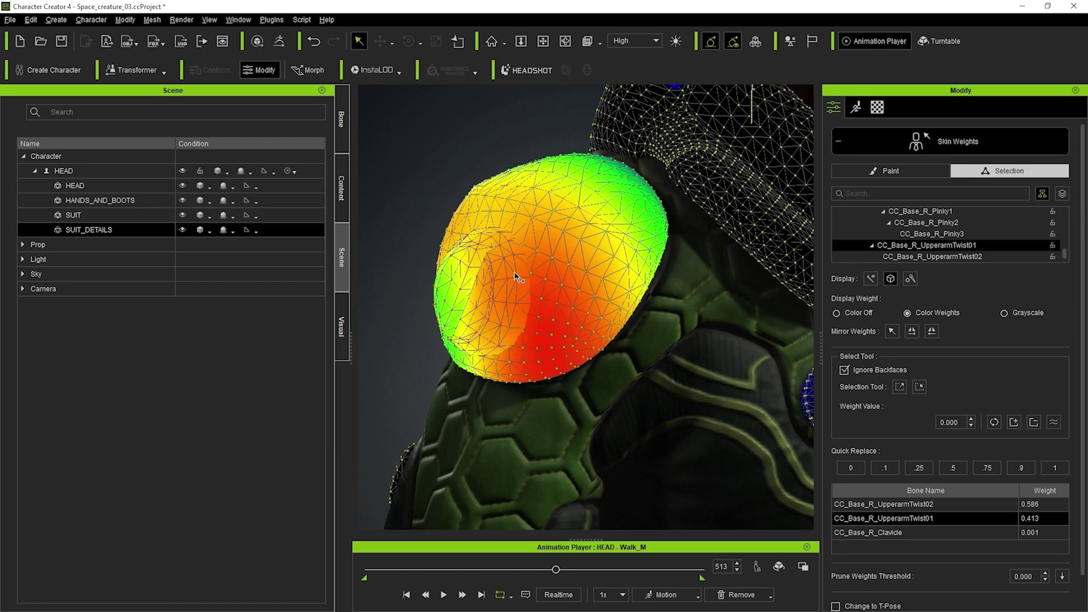
{"action": "middle_click_drag", "start_coordinate": [514, 276], "coordinate": [577, 272]}
{"action": "right_click_drag", "start_coordinate": [577, 272], "coordinate": [623, 275]}
{"action": "scroll", "coordinate": [552, 282], "scroll_direction": "up", "scroll_amount": 3}
{"action": "scroll", "coordinate": [551, 282], "scroll_direction": "down", "scroll_amount": 1}
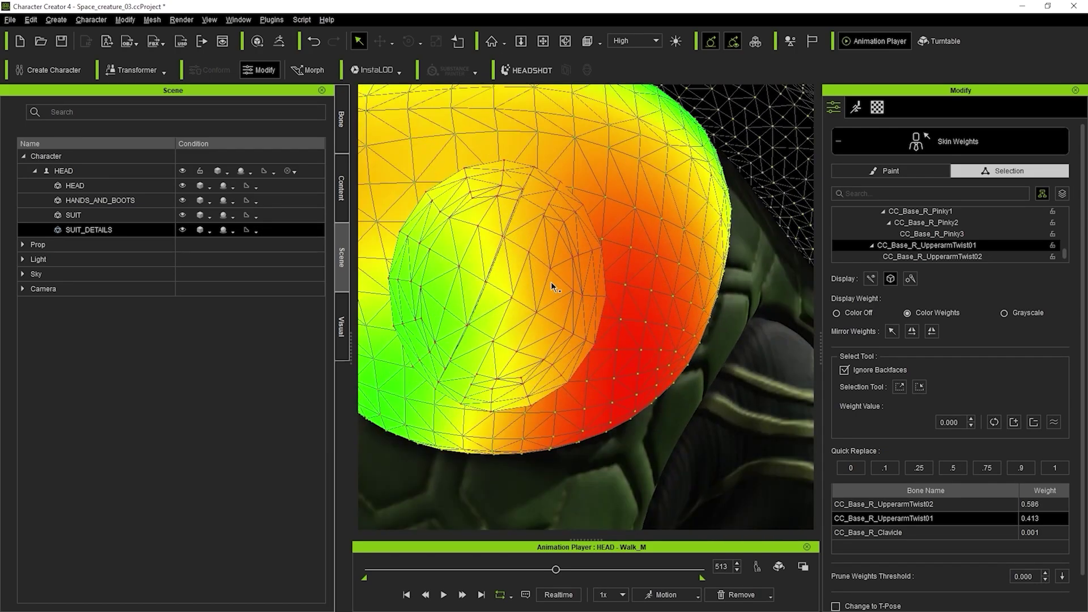
{"action": "middle_click_drag", "start_coordinate": [550, 281], "coordinate": [615, 279]}
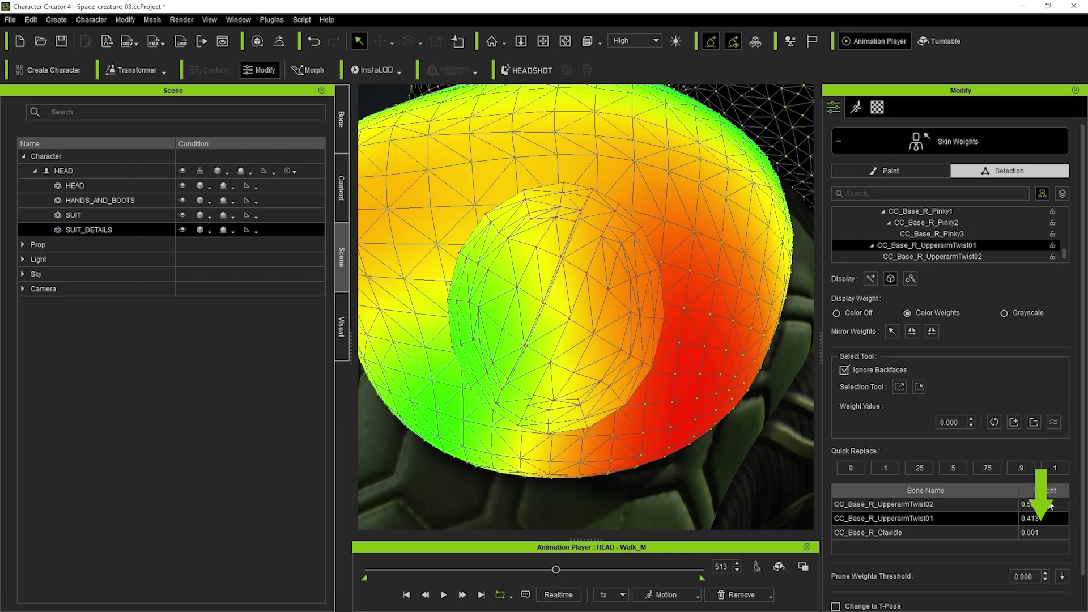
{"action": "left_click", "coordinate": [1056, 467]}
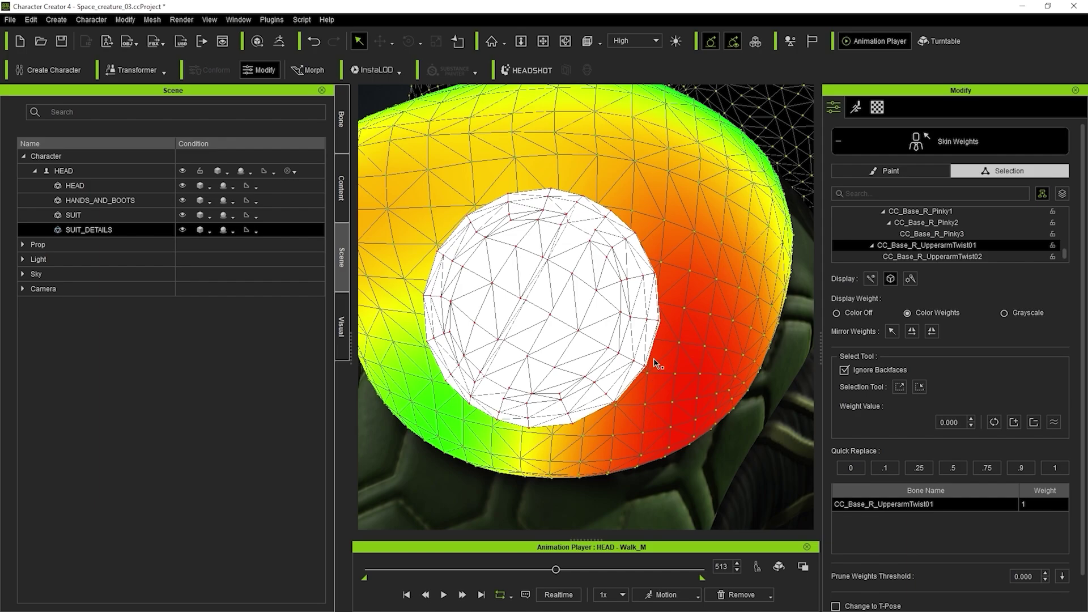
- Select the HEAD character and leave skin weight editing
{"action": "scroll", "coordinate": [690, 285], "scroll_direction": "down", "scroll_amount": 8}
{"action": "right_click_drag", "start_coordinate": [713, 281], "coordinate": [603, 344]}
{"action": "scroll", "coordinate": [603, 344], "scroll_direction": "down", "scroll_amount": 5}
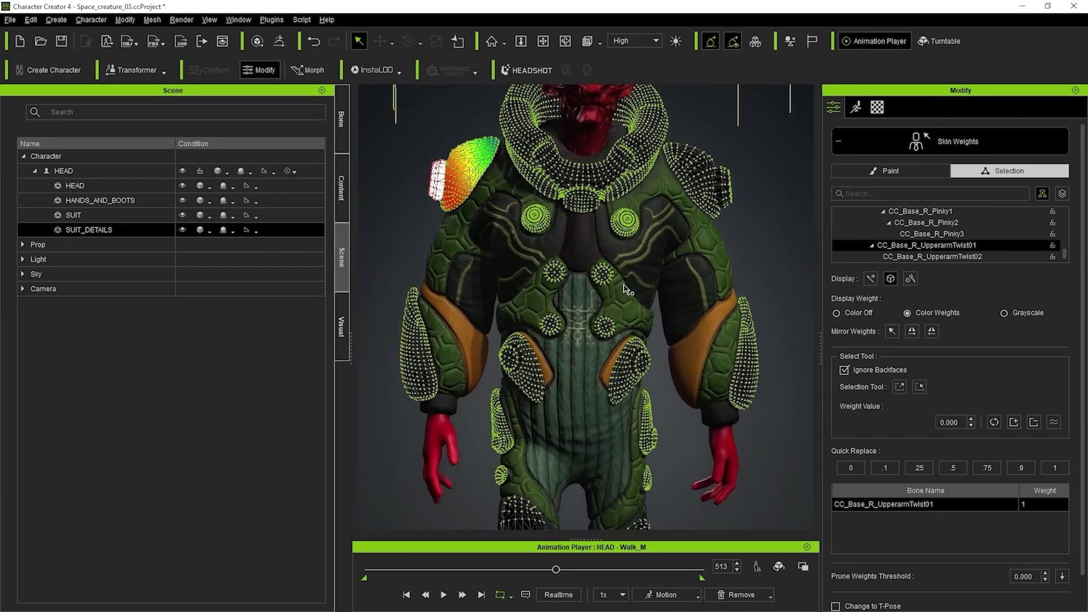
{"action": "middle_click_drag", "start_coordinate": [609, 389], "coordinate": [617, 277]}
{"action": "left_click", "coordinate": [66, 169]}
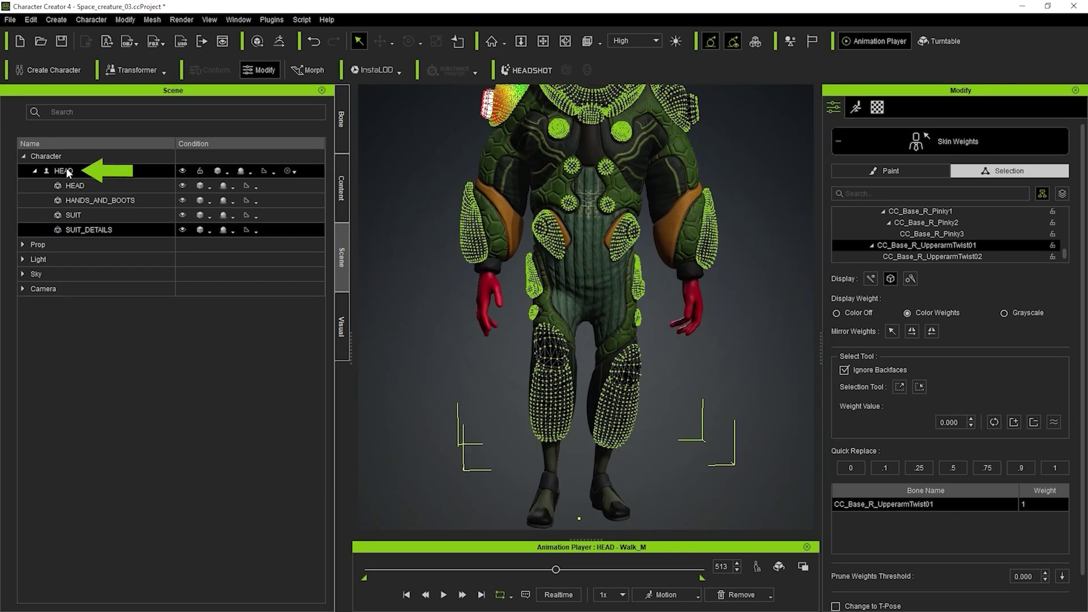
{"action": "left_click", "coordinate": [975, 141]}
{"action": "middle_click_drag", "start_coordinate": [767, 158], "coordinate": [747, 284]}
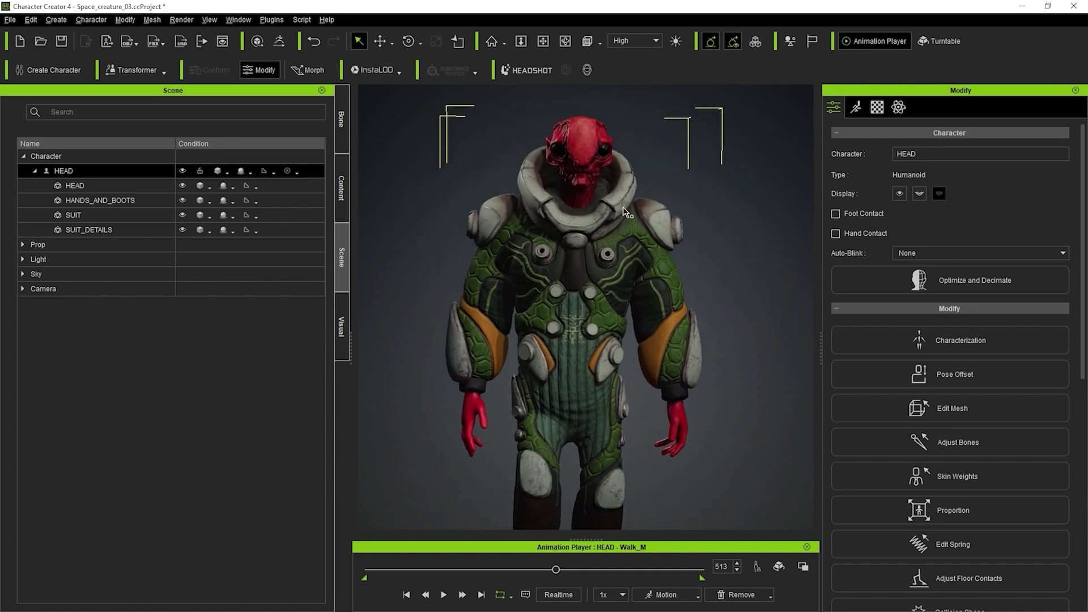
{"action": "right_click_drag", "start_coordinate": [747, 283], "coordinate": [722, 343]}
- Play the Walk_M motion, inspect the shoulders from front and back and the knee pads from several sides, and pause at frame 161
{"action": "left_click", "coordinate": [444, 595]}
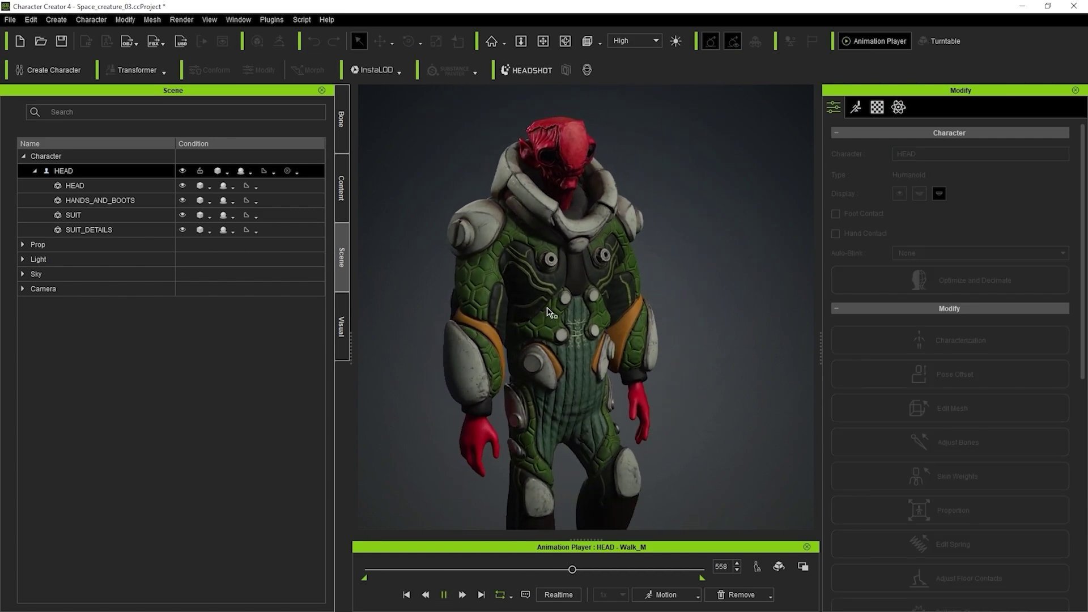
{"action": "right_click_drag", "start_coordinate": [598, 255], "coordinate": [790, 277]}
{"action": "right_click_drag", "start_coordinate": [556, 287], "coordinate": [692, 274]}
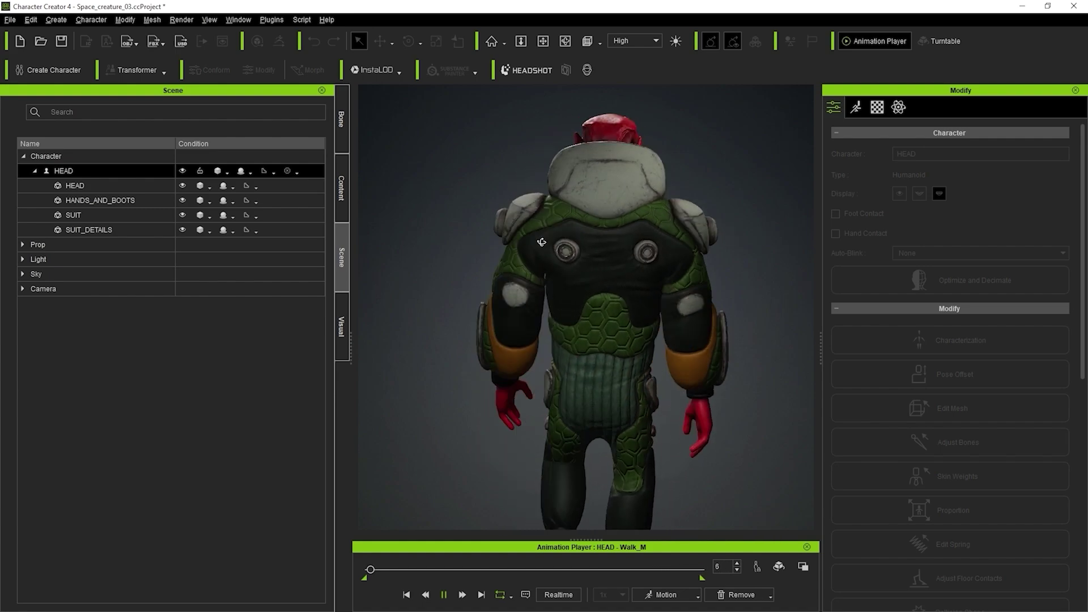
{"action": "right_click_drag", "start_coordinate": [966, 212], "coordinate": [748, 311]}
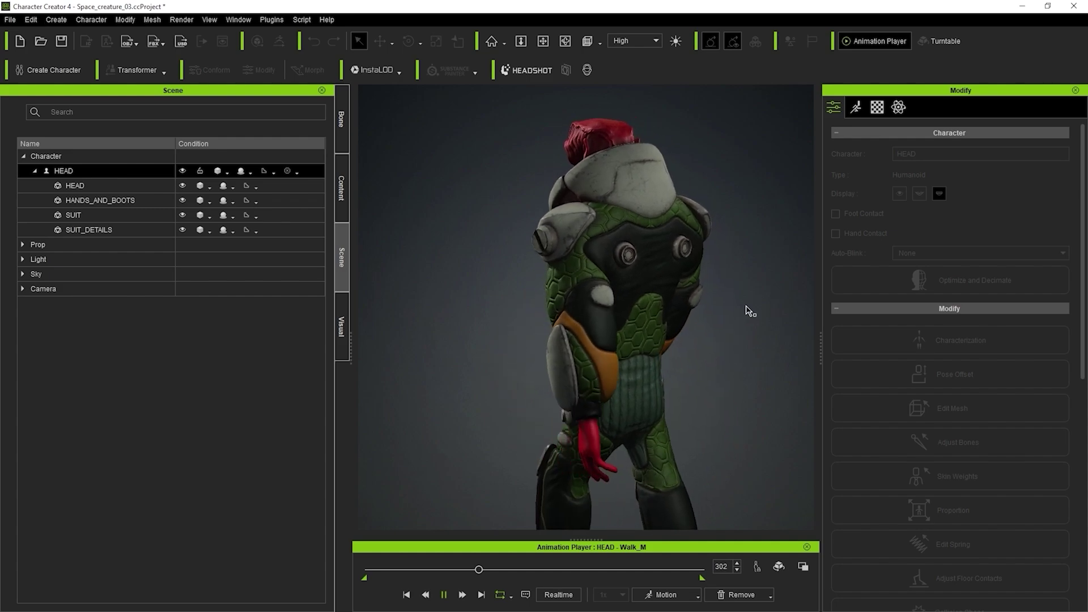
{"action": "middle_click_drag", "start_coordinate": [757, 362], "coordinate": [727, 245]}
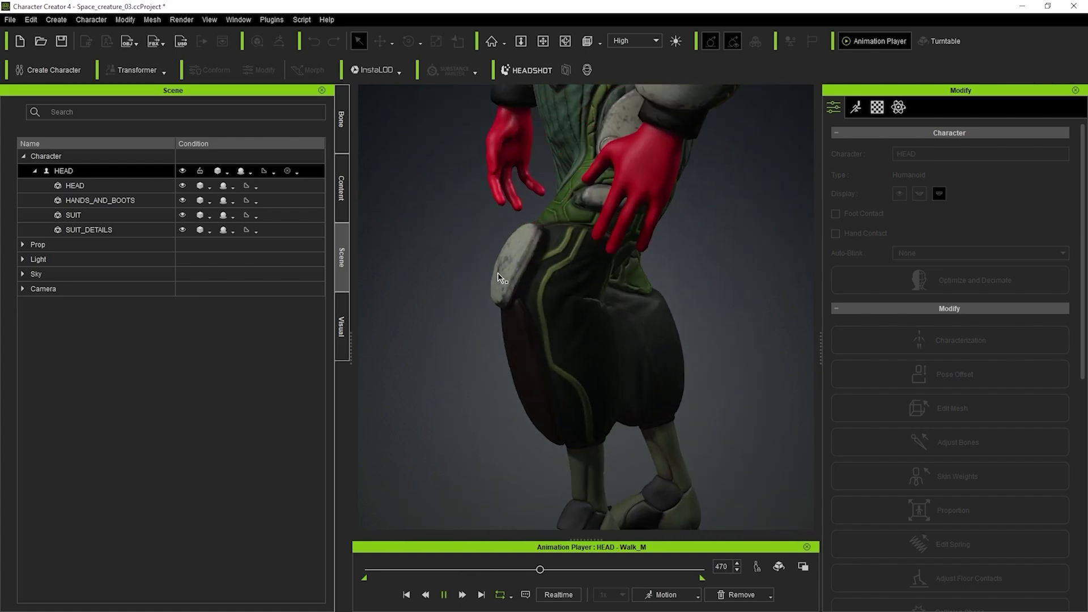
{"action": "right_click_drag", "start_coordinate": [474, 274], "coordinate": [768, 303]}
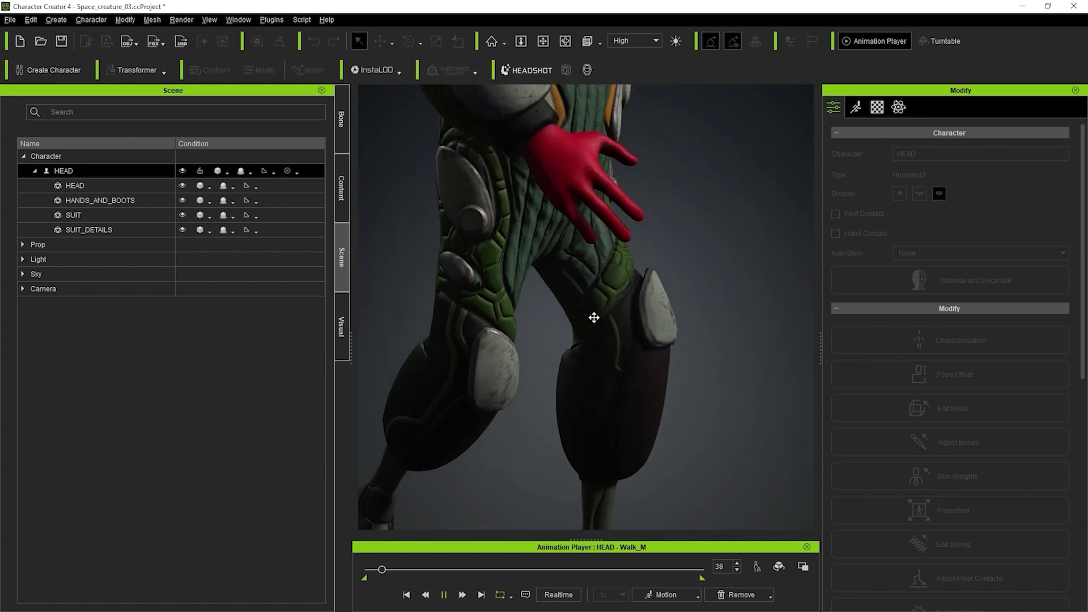
{"action": "left_click", "coordinate": [443, 595]}
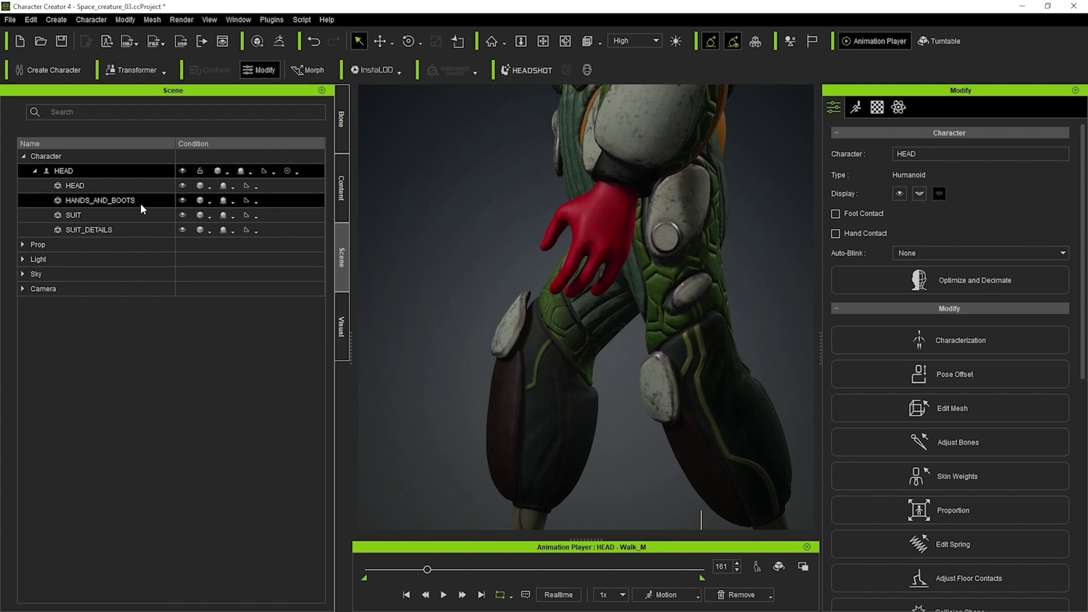
- Select the SUIT_DETAILS mesh and start editing its skin weights at frame 161
{"action": "left_click", "coordinate": [96, 231]}
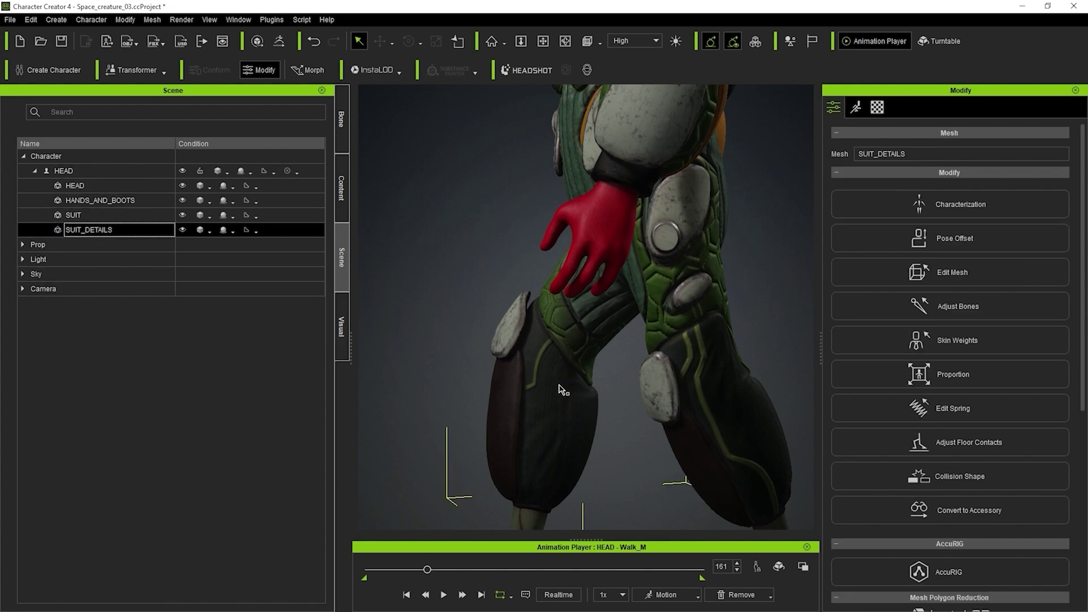
{"action": "right_click_drag", "start_coordinate": [532, 347], "coordinate": [637, 355]}
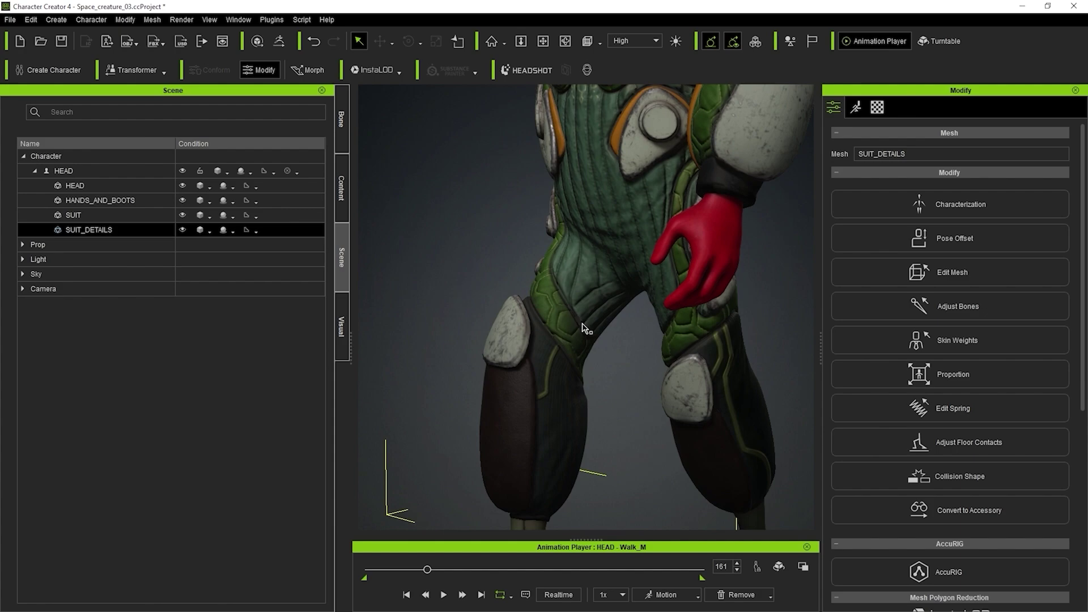
{"action": "right_click_drag", "start_coordinate": [587, 295], "coordinate": [503, 284]}
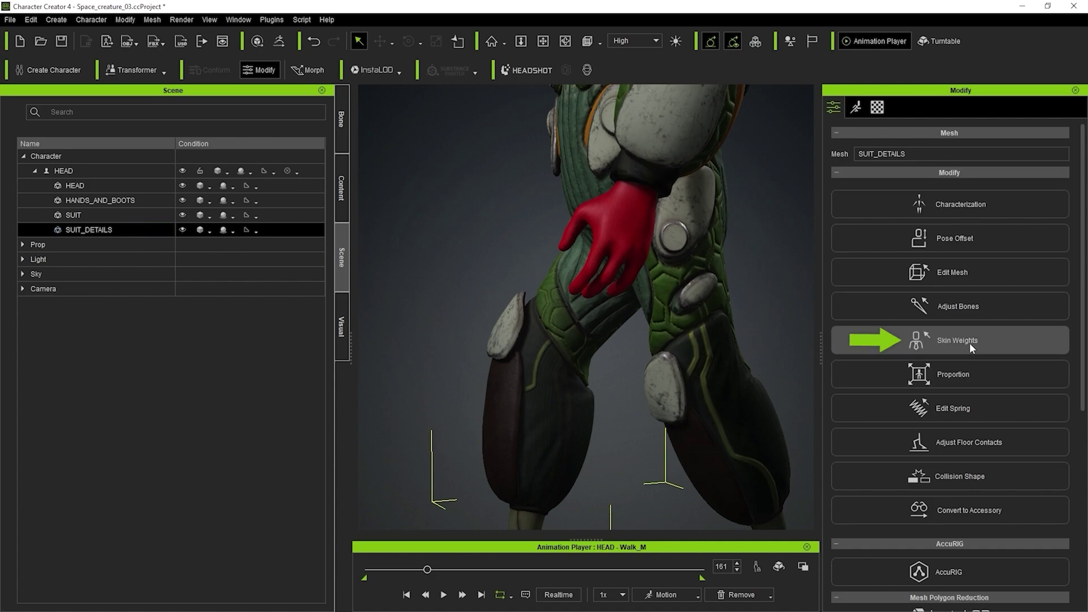
{"action": "left_click", "coordinate": [941, 340]}
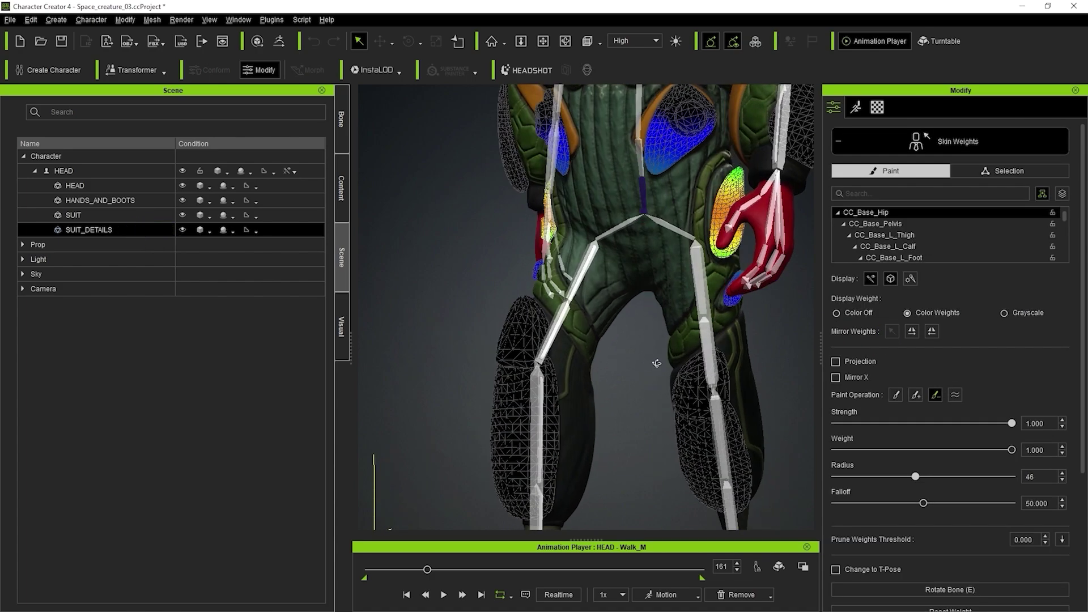
- Go through the bones to CC_Base_R_ThighTwist02 and examine its weight influence on the right knee pad from the front and side
{"action": "left_click", "coordinate": [909, 221]}
{"action": "key", "text": "Down"}
{"action": "key", "text": "Down"}
{"action": "key", "text": "Down"}
{"action": "key", "text": "Down"}
{"action": "key", "text": "Down"}
{"action": "key", "text": "Down"}
{"action": "key", "text": "Down"}
{"action": "key", "text": "Down"}
{"action": "key", "text": "Down"}
{"action": "key", "text": "Down"}
{"action": "key", "text": "Down"}
{"action": "key", "text": "Down"}
{"action": "key", "text": "Down"}
{"action": "key", "text": "Down"}
{"action": "key", "text": "Down"}
{"action": "key", "text": "Down"}
{"action": "key", "text": "Down"}
{"action": "key", "text": "Down"}
{"action": "key", "text": "Down"}
{"action": "key", "text": "Down"}
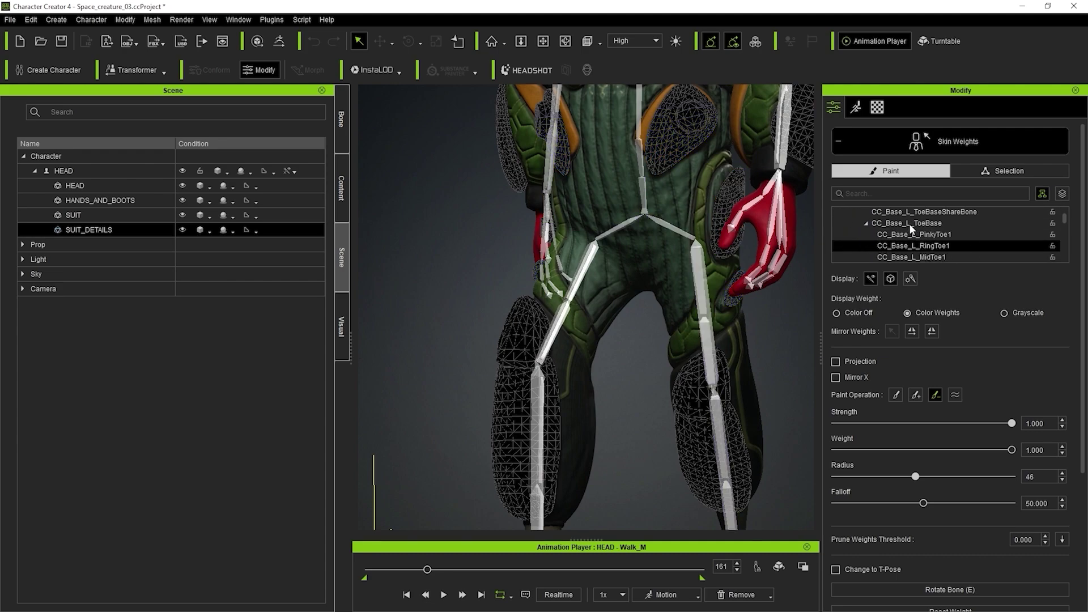
{"action": "key", "text": "Up"}
{"action": "key", "text": "Up"}
{"action": "key", "text": "Up"}
{"action": "key", "text": "Up"}
{"action": "key", "text": "Down"}
{"action": "key", "text": "Down"}
{"action": "key", "text": "Down"}
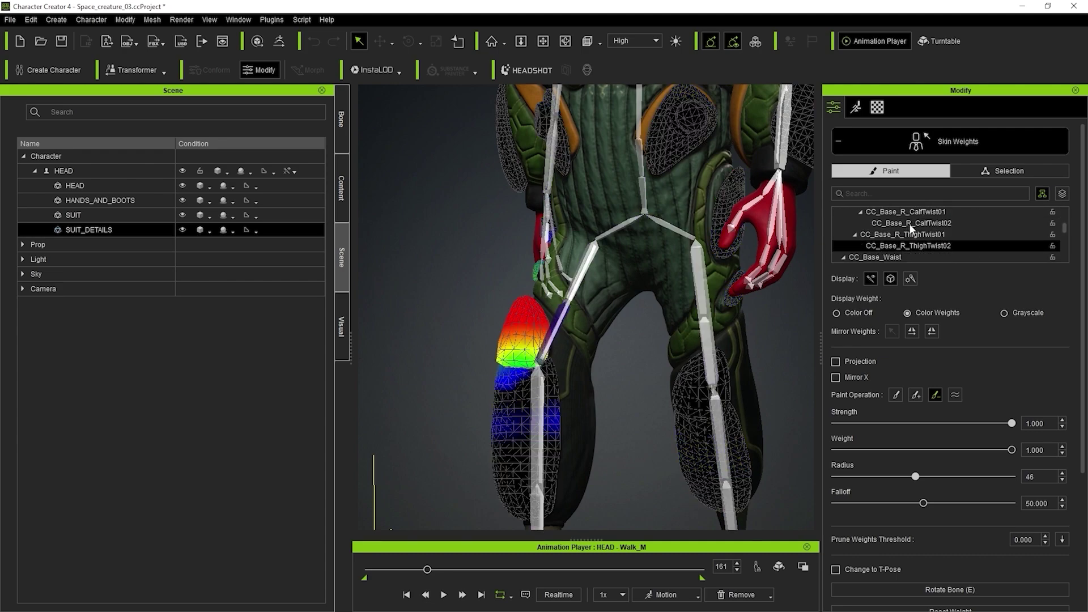
{"action": "right_click_drag", "start_coordinate": [631, 343], "coordinate": [628, 386]}
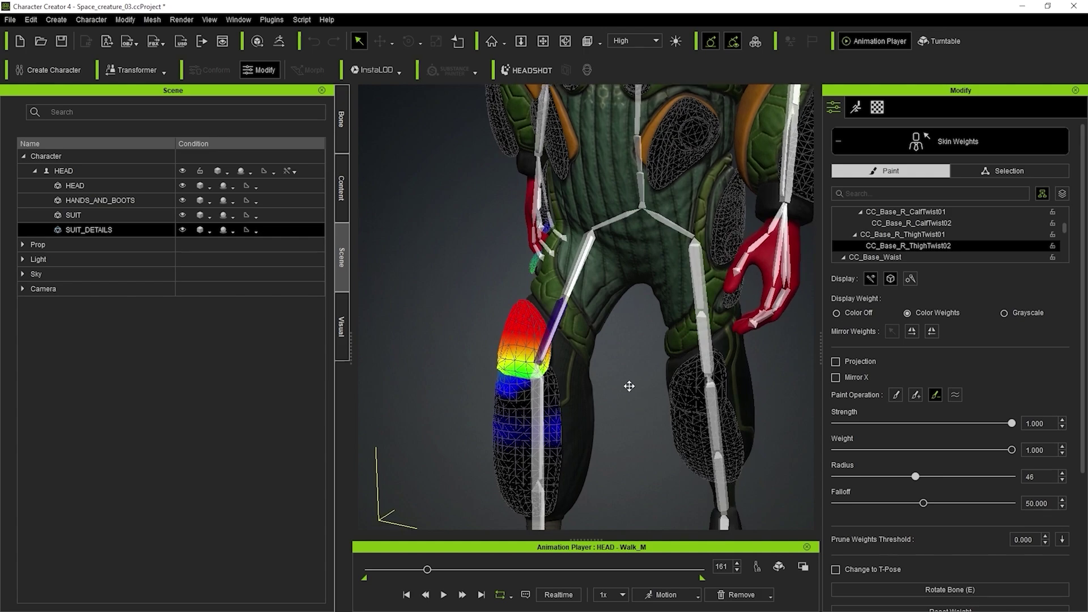
{"action": "middle_click_drag", "start_coordinate": [628, 385], "coordinate": [639, 322]}
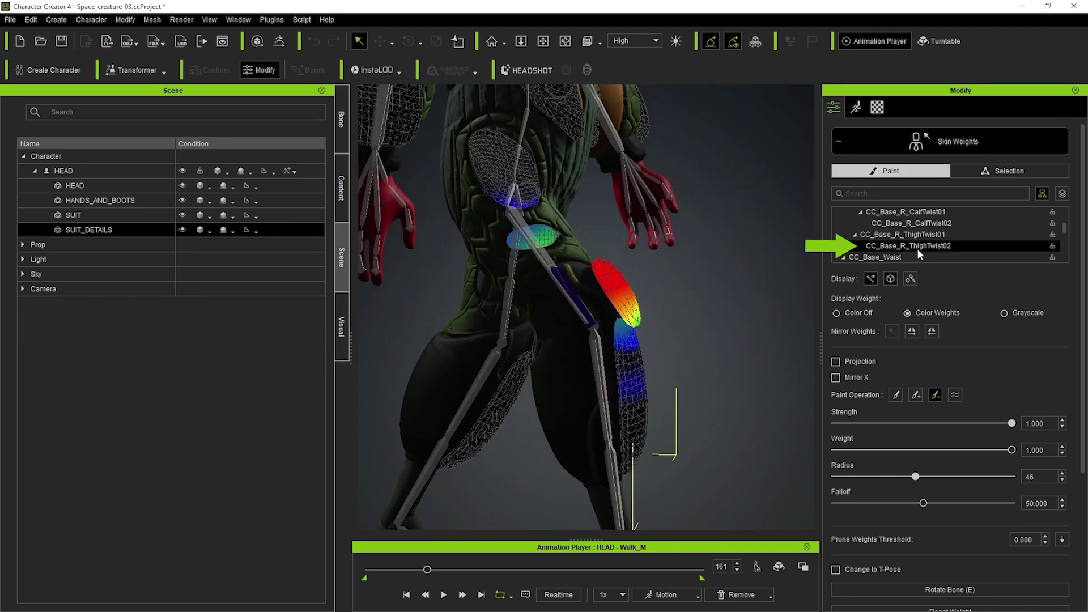
{"action": "right_click_drag", "start_coordinate": [664, 284], "coordinate": [646, 310]}
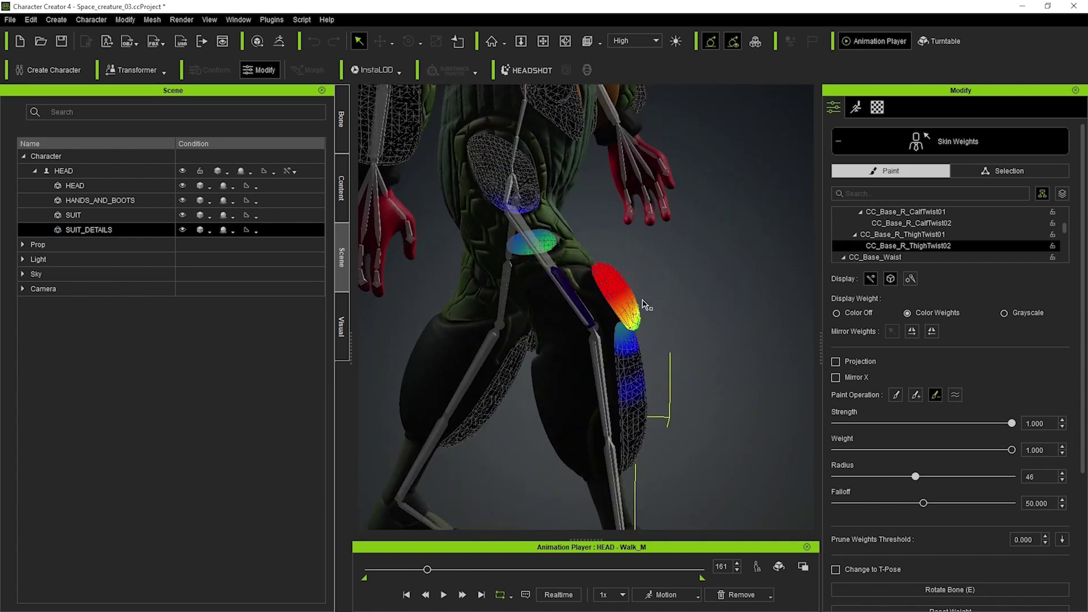
{"action": "right_click_drag", "start_coordinate": [609, 367], "coordinate": [633, 268]}
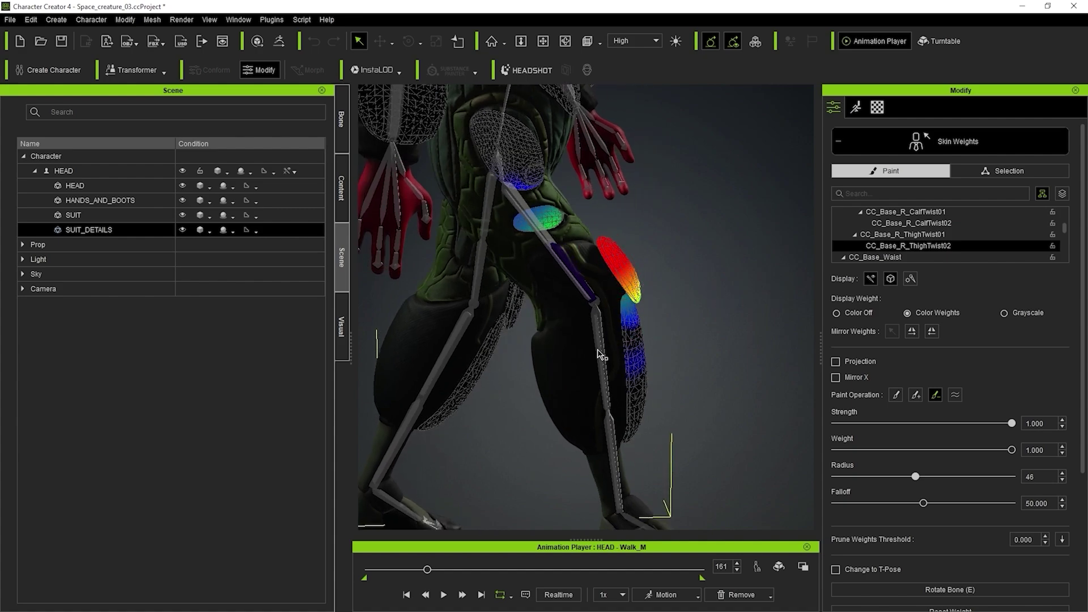
- Make CC_Base_R_CalfTwist01 the active bone for the SUIT_DETAILS skin weights
{"action": "key", "text": "Down"}
{"action": "key", "text": "Down"}
{"action": "key", "text": "Down"}
{"action": "key", "text": "Down"}
{"action": "key", "text": "Down"}
{"action": "key", "text": "Down"}
{"action": "key", "text": "Down"}
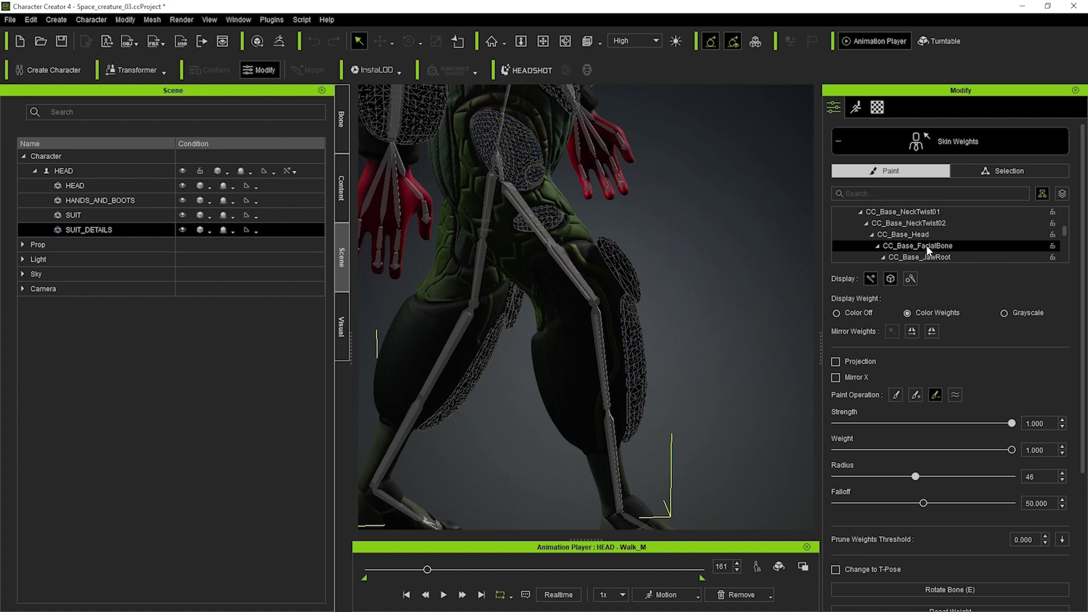
{"action": "key", "text": "Up"}
{"action": "key", "text": "Up"}
{"action": "key", "text": "Up"}
{"action": "key", "text": "Up"}
{"action": "key", "text": "Up"}
{"action": "key", "text": "Up"}
{"action": "key", "text": "Up"}
{"action": "key", "text": "Up"}
{"action": "key", "text": "Up"}
{"action": "key", "text": "Up"}
{"action": "key", "text": "Up"}
{"action": "key", "text": "Up"}
{"action": "key", "text": "Up"}
{"action": "key", "text": "Down"}
{"action": "key", "text": "Down"}
{"action": "left_click", "coordinate": [919, 256]}
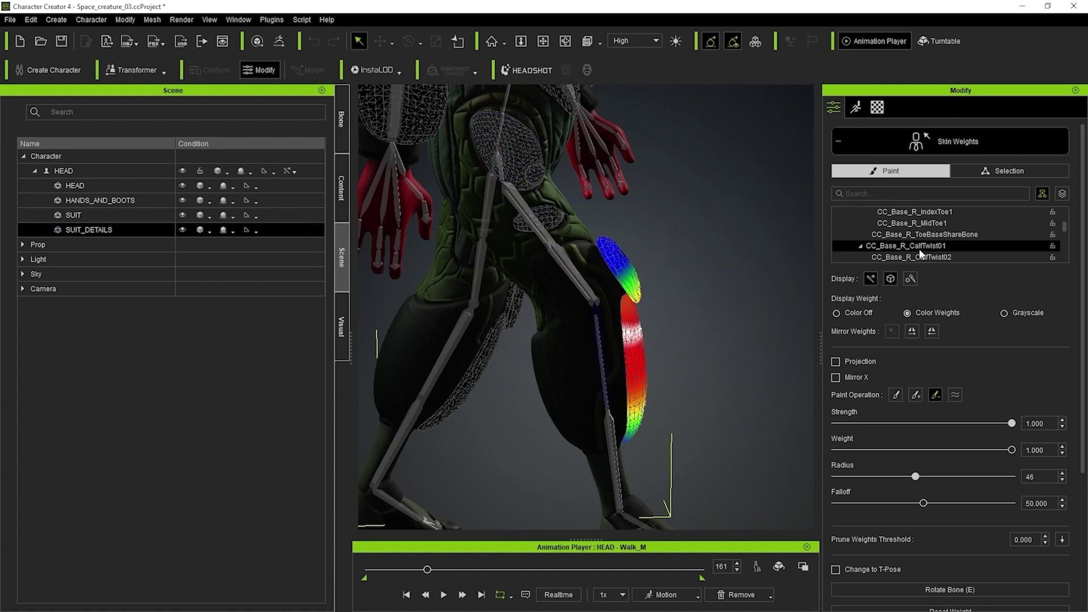
{"action": "scroll", "coordinate": [921, 253], "scroll_direction": "down", "scroll_amount": 1}
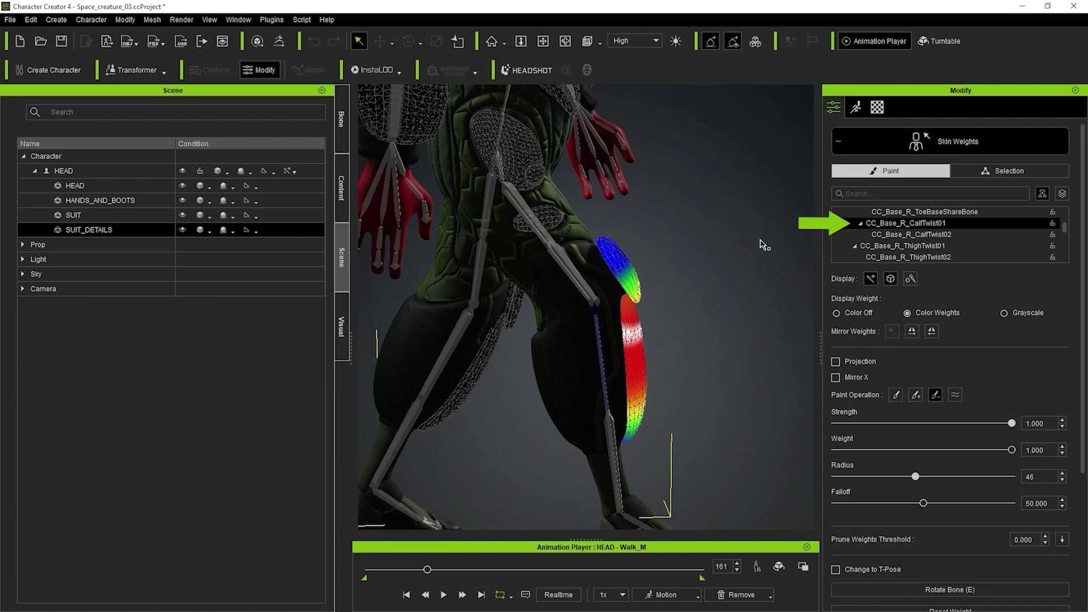
- Examine the CC_Base_R_CalfTwist01 weights on the right knee cap and the shin pad below it from several sides
{"action": "left_click_drag", "start_coordinate": [723, 260], "coordinate": [670, 260], "text": "alt"}
{"action": "scroll", "coordinate": [670, 260], "scroll_direction": "up", "scroll_amount": 5}
{"action": "left_click_drag", "start_coordinate": [651, 414], "coordinate": [704, 277], "text": "alt"}
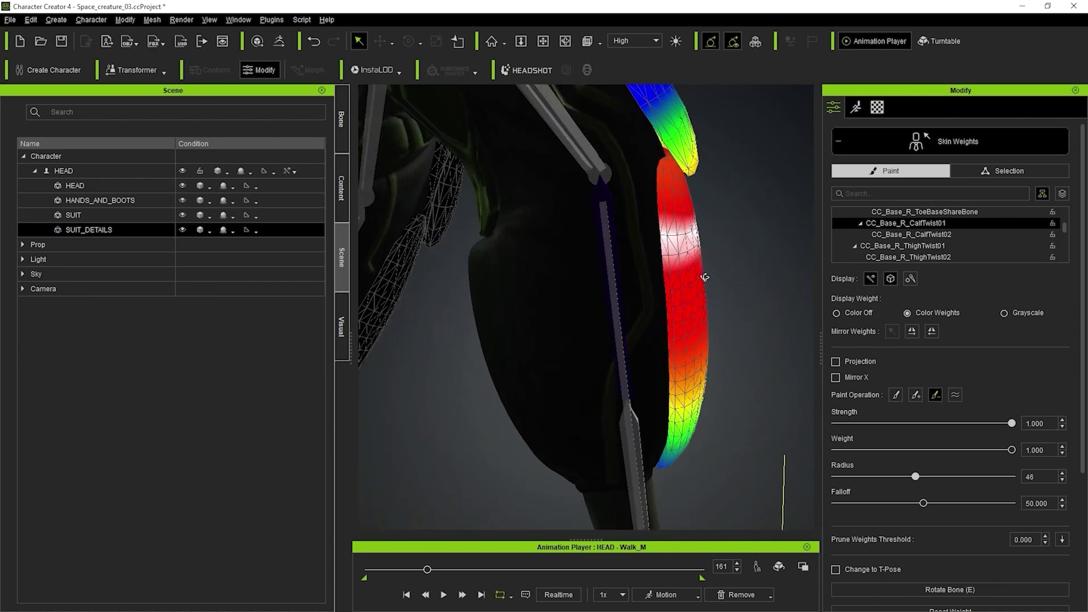
{"action": "left_click_drag", "start_coordinate": [630, 220], "coordinate": [520, 239], "text": "alt"}
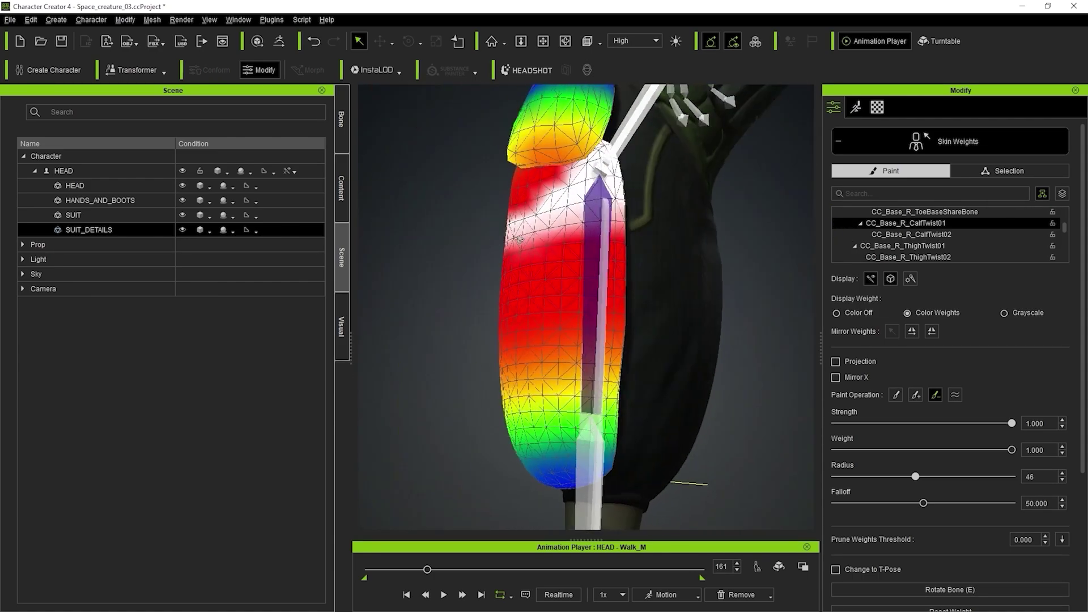
{"action": "right_click_drag", "start_coordinate": [519, 238], "coordinate": [661, 313]}
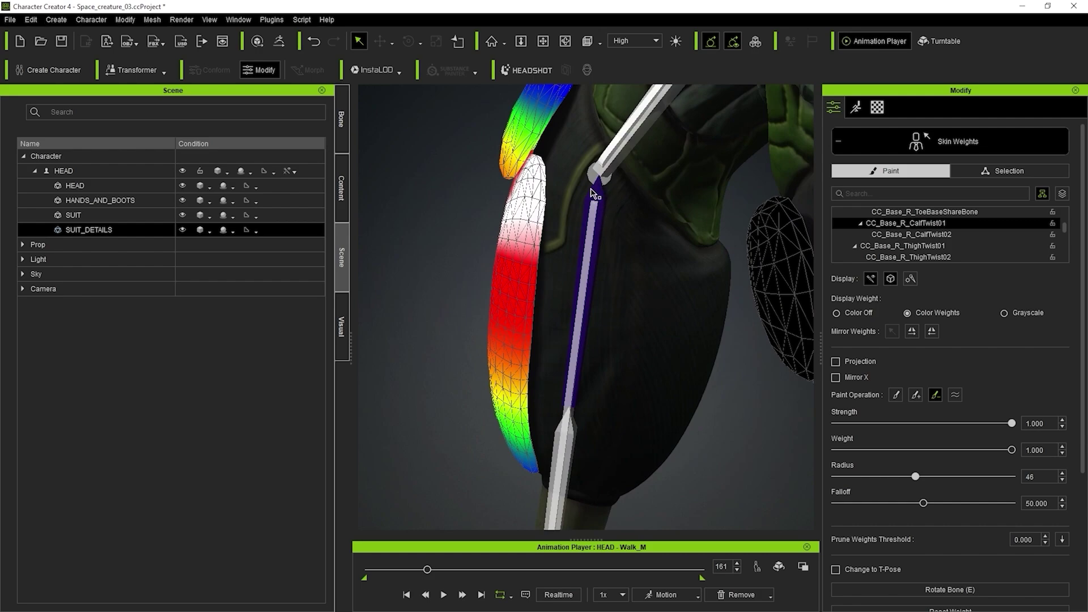
{"action": "scroll", "coordinate": [592, 289], "scroll_direction": "down", "scroll_amount": 5}
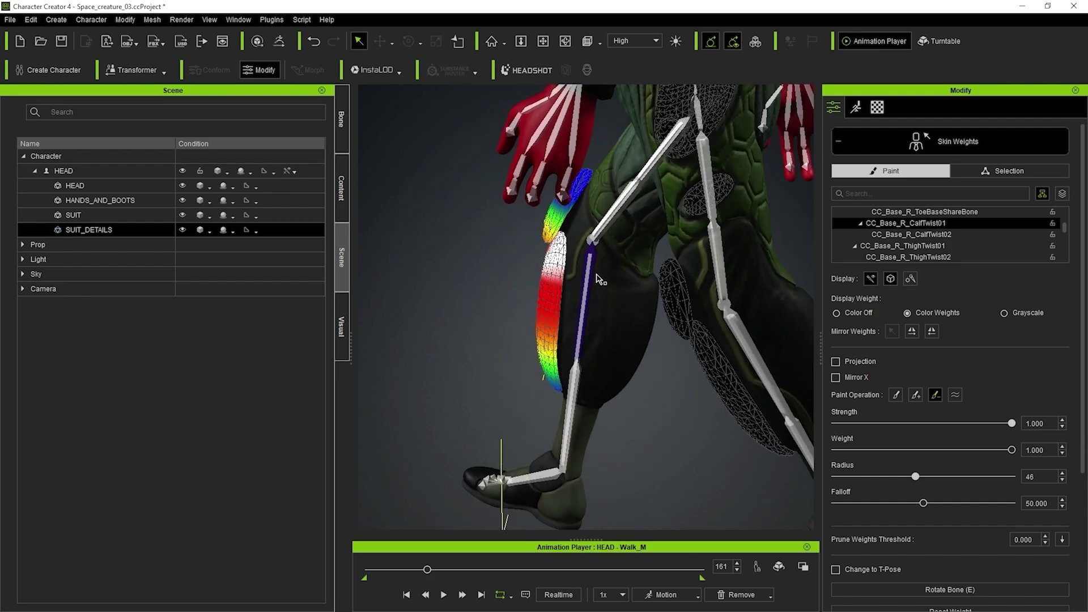
{"action": "right_click_drag", "start_coordinate": [589, 286], "coordinate": [681, 283]}
{"action": "scroll", "coordinate": [593, 292], "scroll_direction": "up", "scroll_amount": 4}
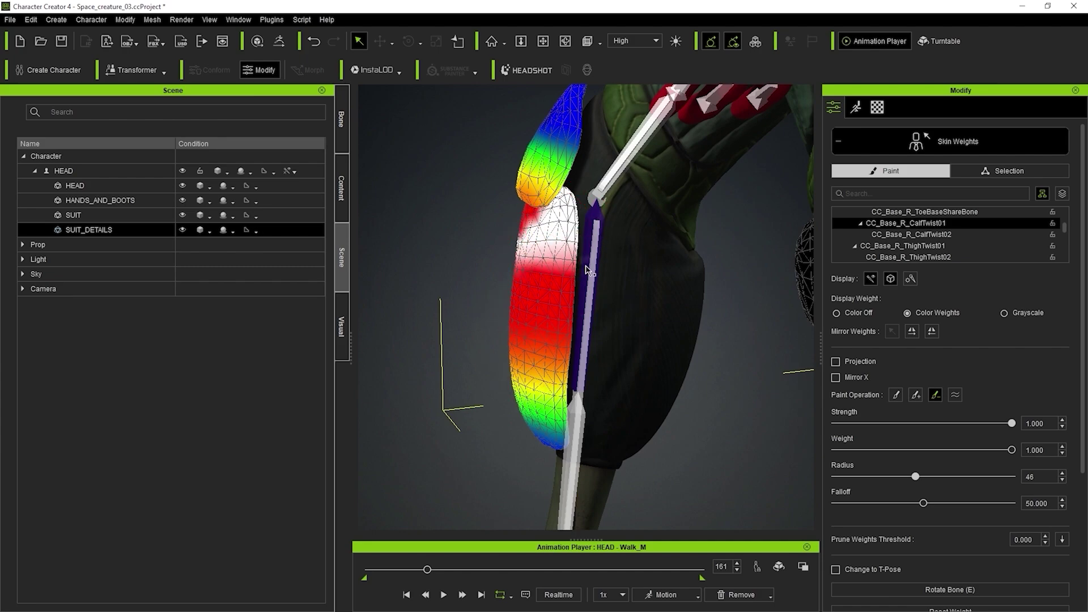
{"action": "middle_click_drag", "start_coordinate": [622, 207], "coordinate": [606, 269]}
{"action": "right_click_drag", "start_coordinate": [606, 269], "coordinate": [587, 255]}
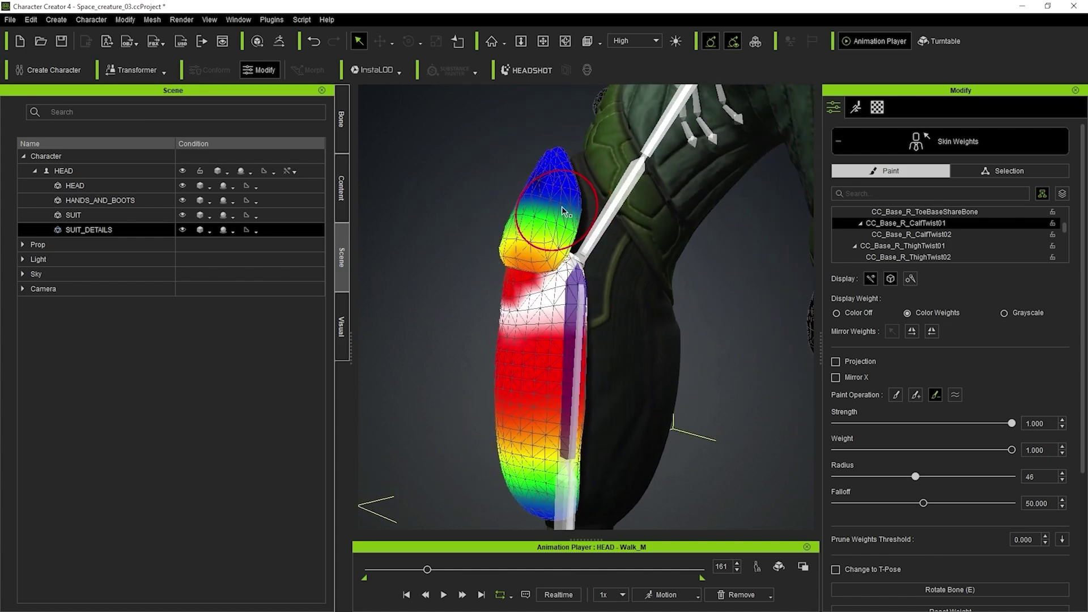
{"action": "right_click_drag", "start_coordinate": [705, 357], "coordinate": [553, 274]}
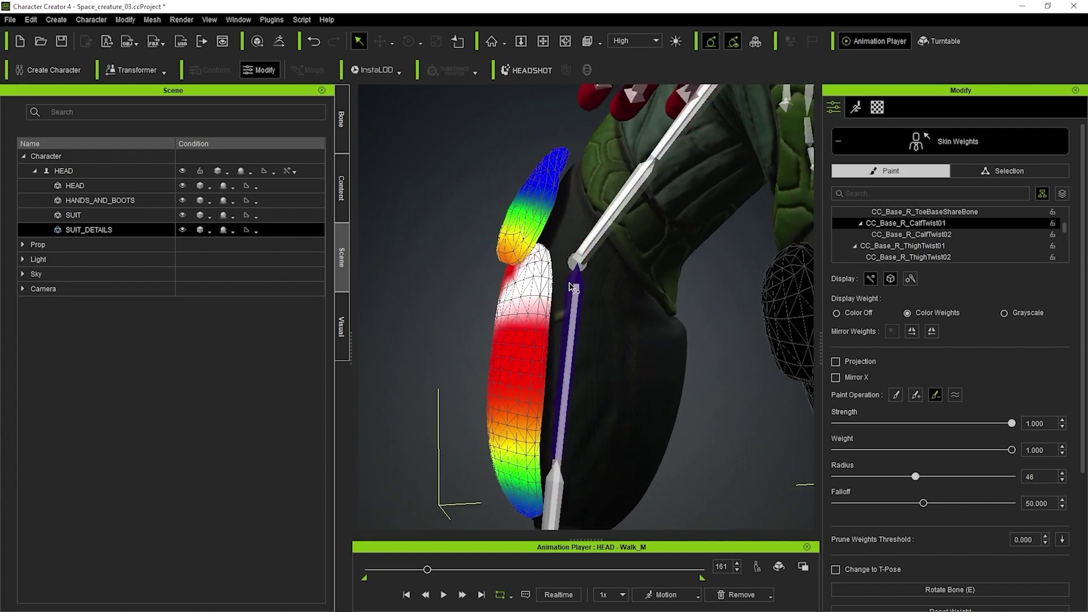
{"action": "right_click_drag", "start_coordinate": [594, 345], "coordinate": [652, 362]}
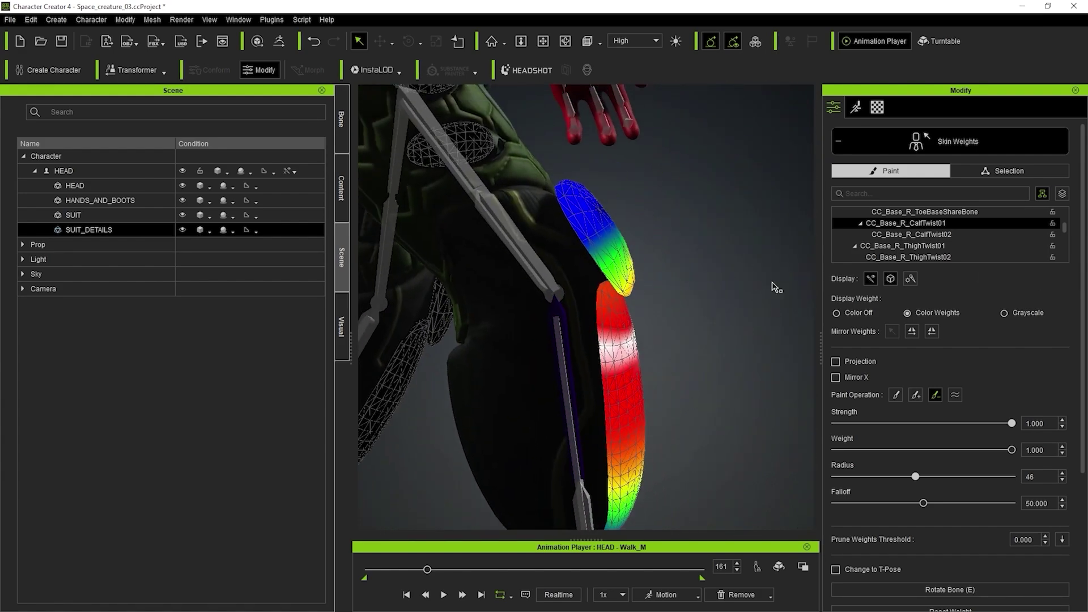
- In vertex selection mode, select the right upper knee cap, expand the selection over the whole cap, and set its CC_Base_R_CalfTwist01 weight to 1
{"action": "left_click", "coordinate": [1015, 169]}
{"action": "left_click_drag", "start_coordinate": [513, 165], "coordinate": [614, 206]}
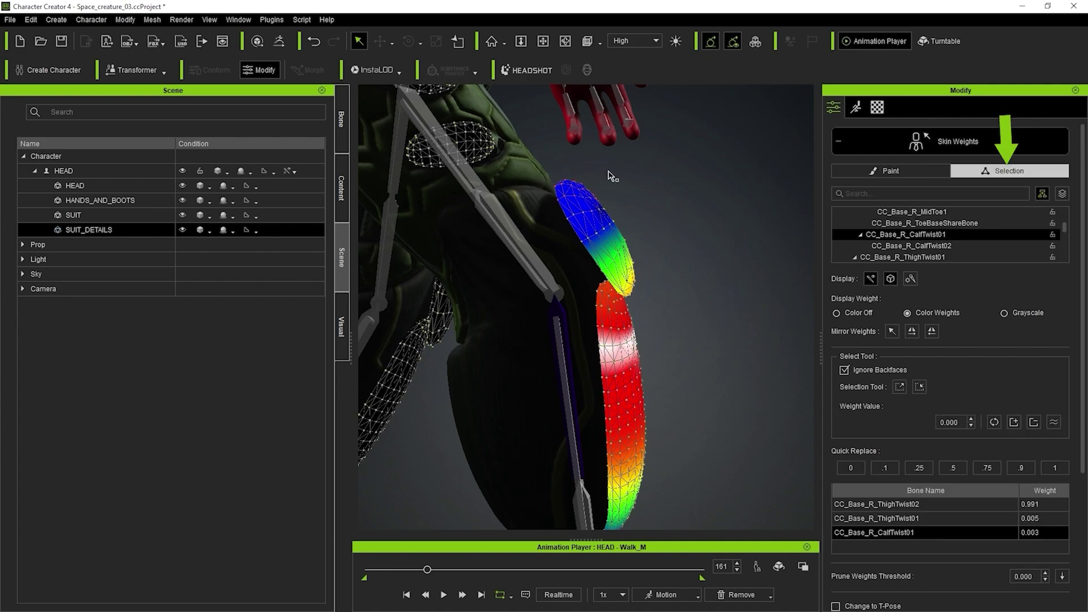
{"action": "left_click", "coordinate": [899, 387]}
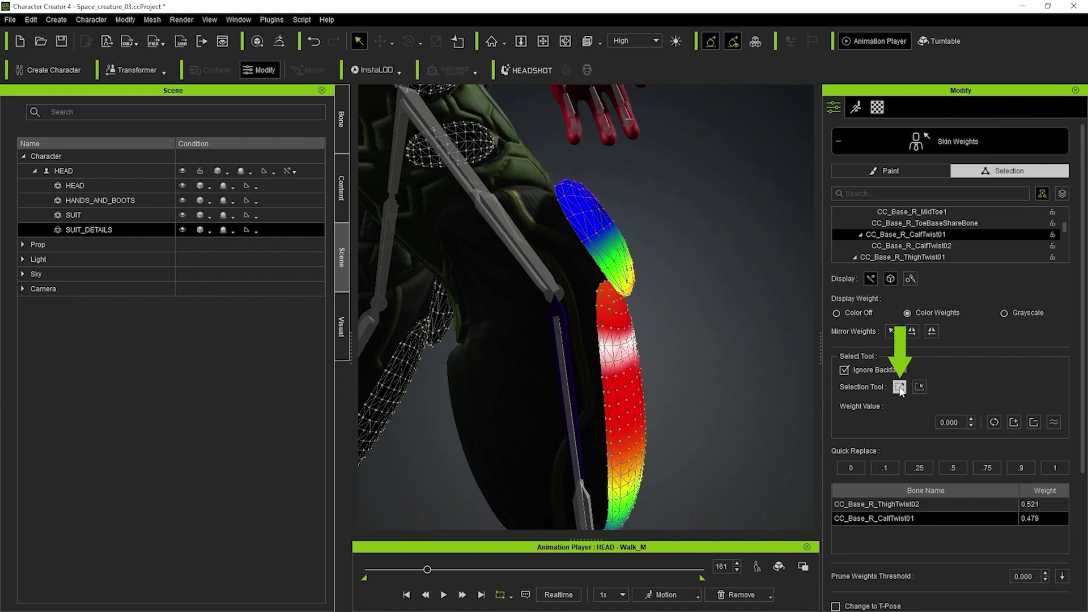
{"action": "mouse_move", "coordinate": [742, 266]}
{"action": "right_mouse_down"}
{"action": "mouse_move", "coordinate": [487, 260]}
{"action": "mouse_move", "coordinate": [723, 318]}
{"action": "right_mouse_up"}
{"action": "middle_click_drag", "start_coordinate": [758, 359], "coordinate": [685, 321]}
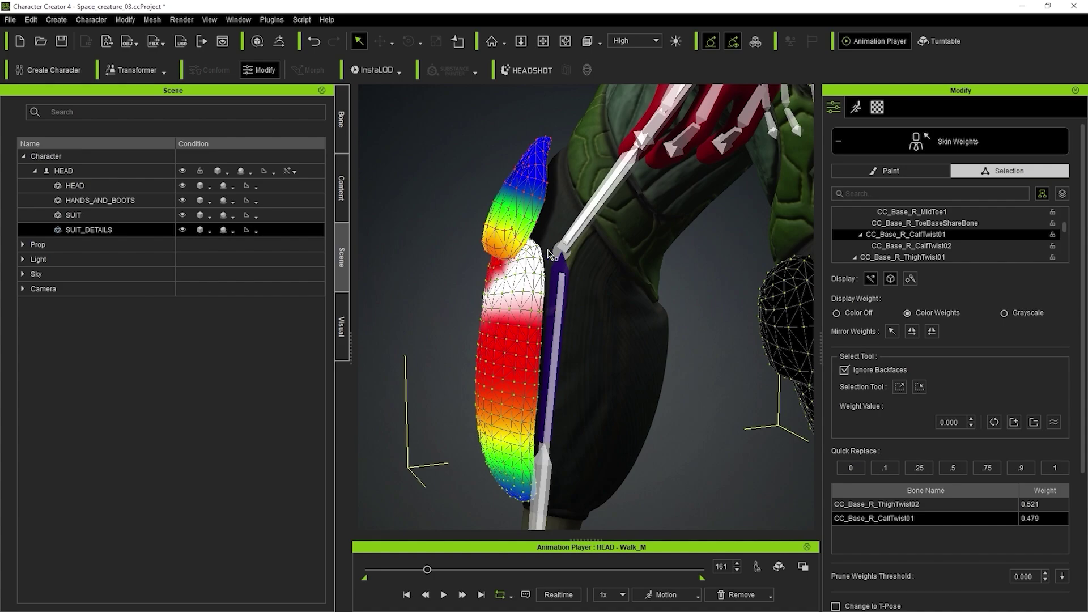
{"action": "left_click", "coordinate": [1055, 467]}
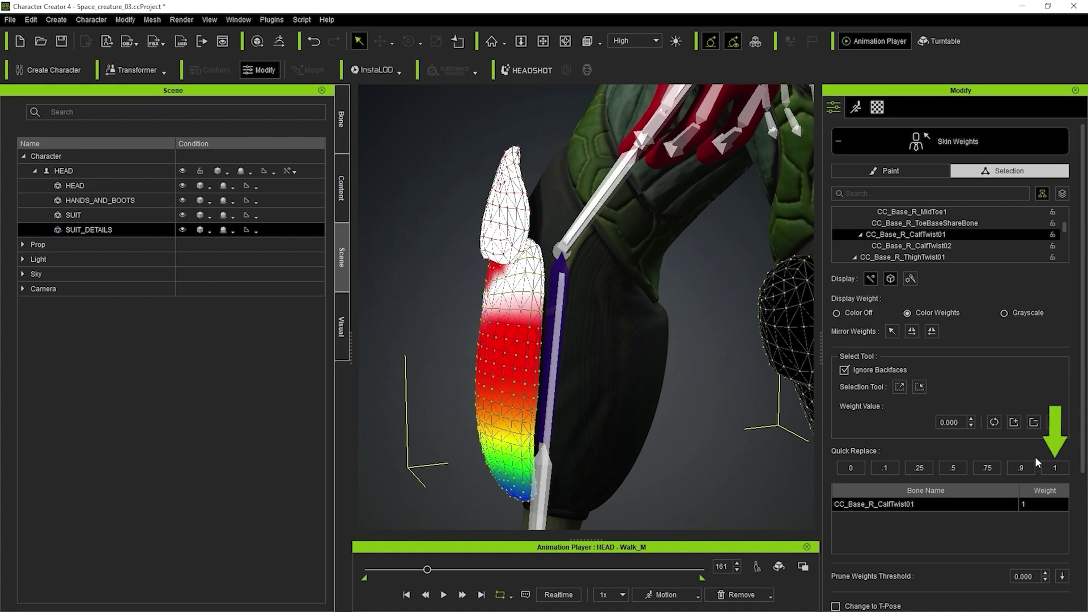
- Play the Walk_M motion from frame 89 to check the right knee cap, and pause at frame 531
{"action": "right_click_drag", "start_coordinate": [470, 232], "coordinate": [469, 286]}
{"action": "scroll", "coordinate": [468, 286], "scroll_direction": "down", "scroll_amount": 5}
{"action": "right_click_drag", "start_coordinate": [731, 369], "coordinate": [541, 321]}
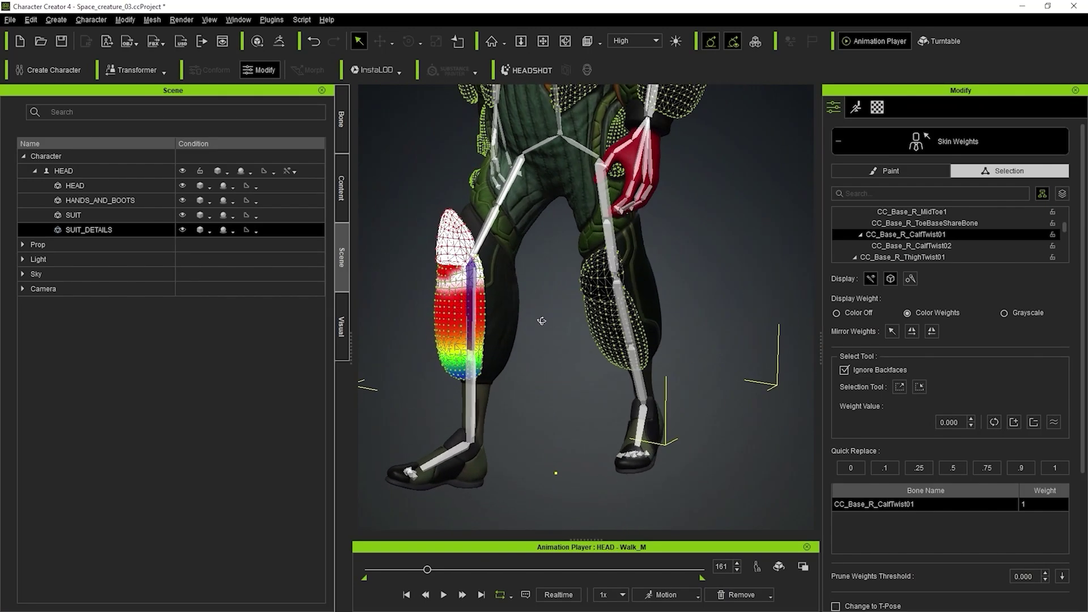
{"action": "left_click_drag", "start_coordinate": [427, 569], "coordinate": [401, 568]}
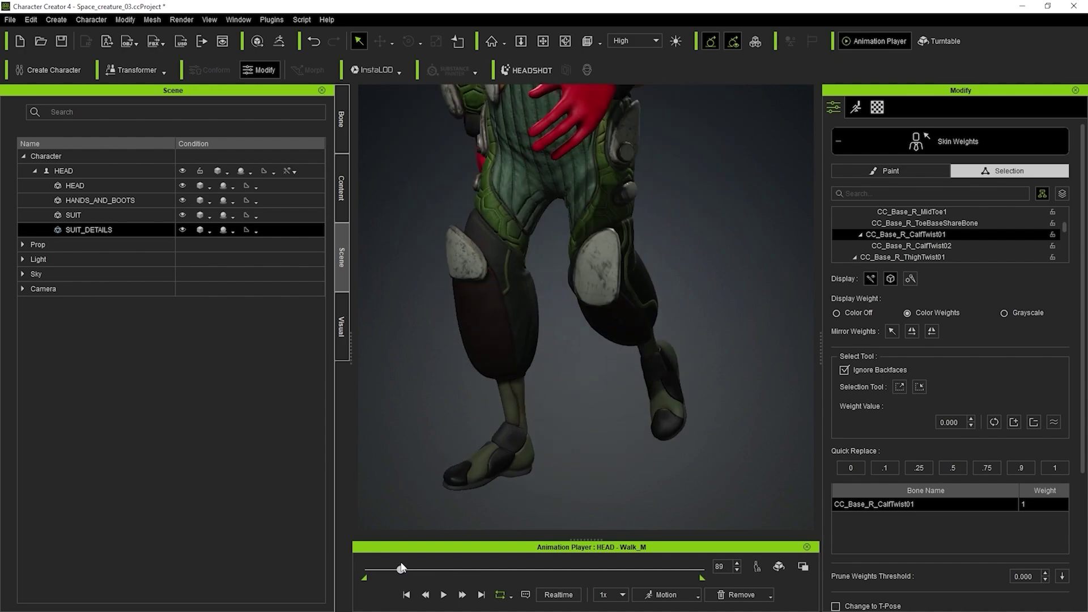
{"action": "left_click", "coordinate": [444, 594]}
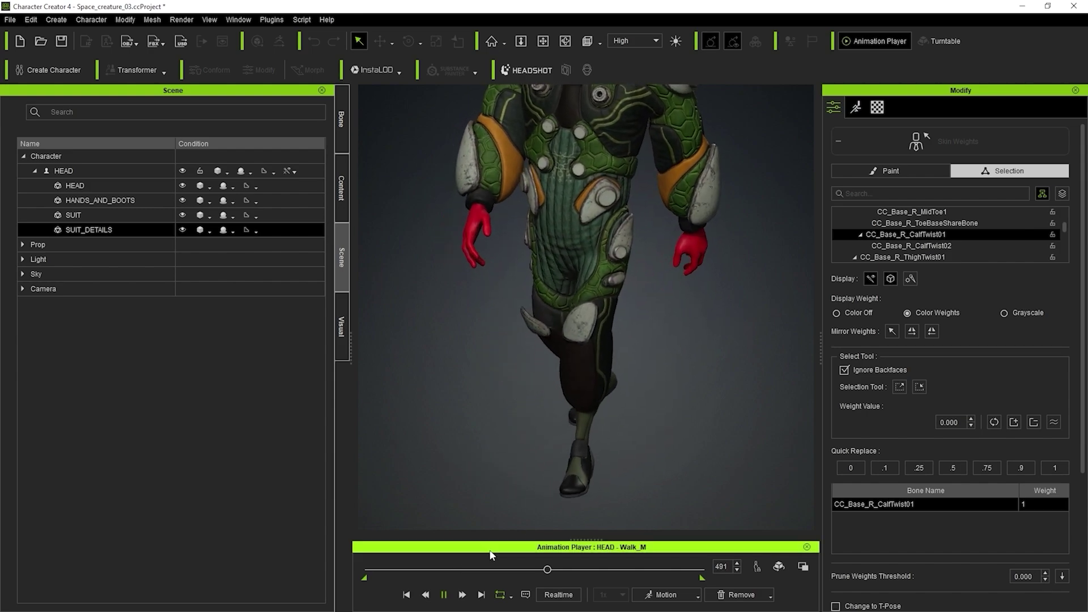
{"action": "left_click", "coordinate": [446, 599]}
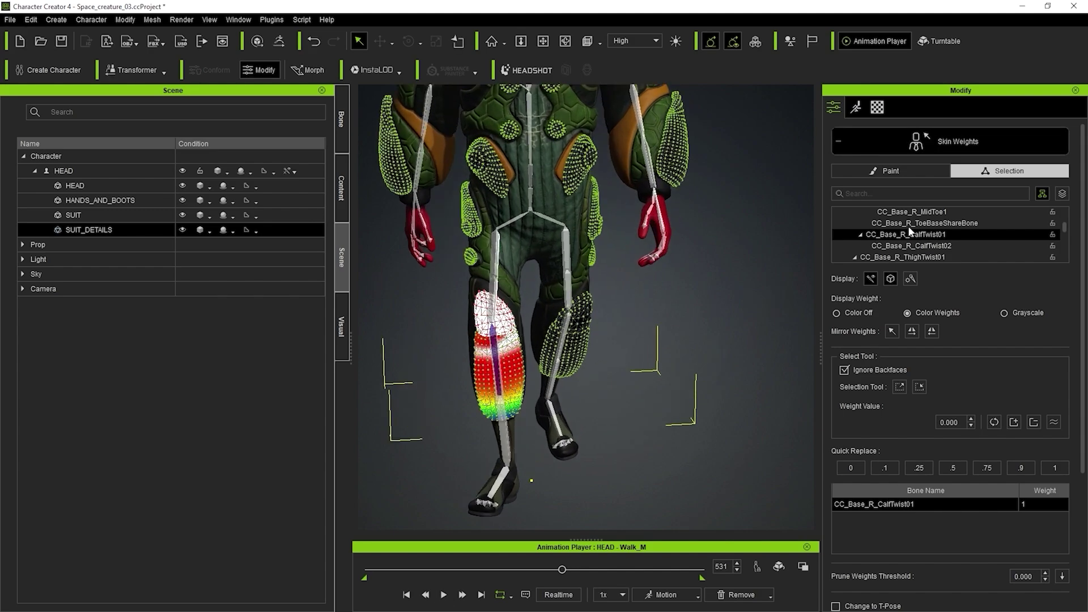
- Make CC_Base_L_CalfTwist01 the active bone and frame its weights on the left knee pad up close
{"action": "left_click", "coordinate": [909, 243]}
{"action": "key", "text": "Down"}
{"action": "key", "text": "Down"}
{"action": "key", "text": "Down"}
{"action": "key", "text": "Down"}
{"action": "key", "text": "Down"}
{"action": "key", "text": "Down"}
{"action": "key", "text": "Down"}
{"action": "key", "text": "Down"}
{"action": "key", "text": "Down"}
{"action": "key", "text": "Down"}
{"action": "key", "text": "Down"}
{"action": "key", "text": "Down"}
{"action": "key", "text": "Down"}
{"action": "key", "text": "Down"}
{"action": "key", "text": "Down"}
{"action": "key", "text": "Down"}
{"action": "key", "text": "Down"}
{"action": "key", "text": "Down"}
{"action": "key", "text": "Down"}
{"action": "key", "text": "Down"}
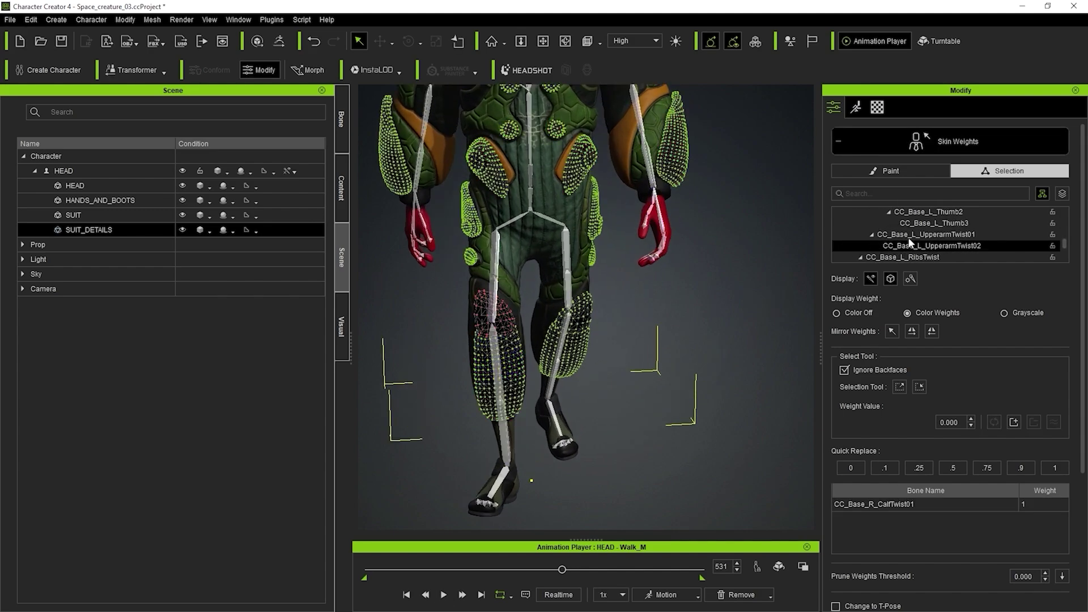
{"action": "key", "text": "Up"}
{"action": "key", "text": "Up"}
{"action": "key", "text": "Up"}
{"action": "key", "text": "Up"}
{"action": "key", "text": "Up"}
{"action": "key", "text": "Up"}
{"action": "key", "text": "Up"}
{"action": "key", "text": "Up"}
{"action": "key", "text": "Up"}
{"action": "key", "text": "Up"}
{"action": "key", "text": "Up"}
{"action": "key", "text": "Up"}
{"action": "key", "text": "Up"}
{"action": "key", "text": "Up"}
{"action": "key", "text": "Up"}
{"action": "key", "text": "Up"}
{"action": "key", "text": "Up"}
{"action": "key", "text": "Up"}
{"action": "key", "text": "Up"}
{"action": "key", "text": "Up"}
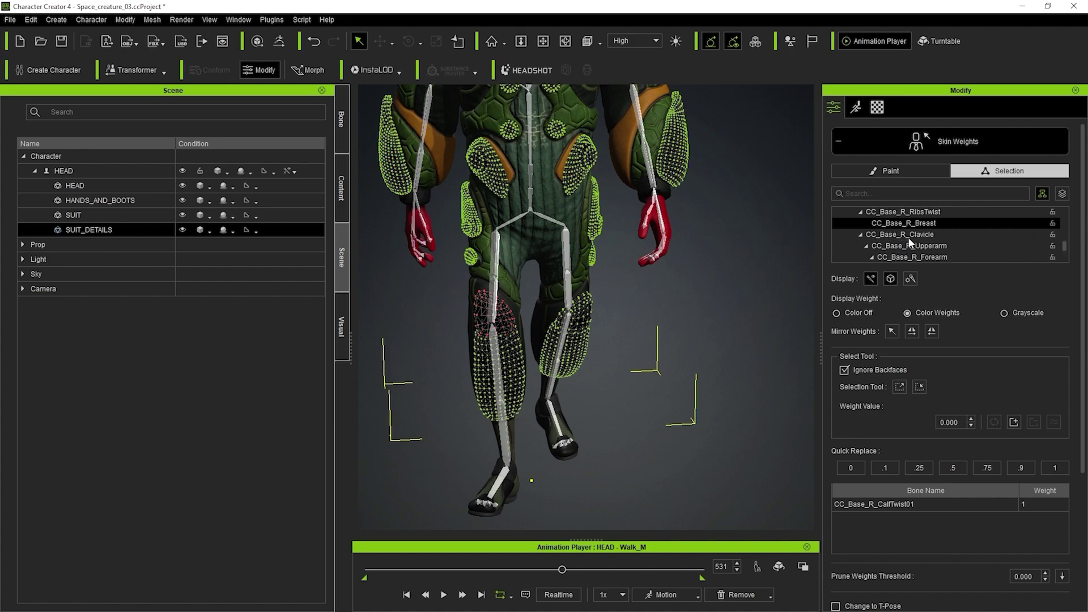
{"action": "key", "text": "Up"}
{"action": "key", "text": "Up"}
{"action": "key", "text": "Up"}
{"action": "key", "text": "Up"}
{"action": "key", "text": "Up"}
{"action": "key", "text": "Up"}
{"action": "key", "text": "Up"}
{"action": "key", "text": "Up"}
{"action": "key", "text": "Up"}
{"action": "key", "text": "Up"}
{"action": "key", "text": "Up"}
{"action": "key", "text": "Up"}
{"action": "key", "text": "Up"}
{"action": "key", "text": "Up"}
{"action": "key", "text": "Up"}
{"action": "key", "text": "Up"}
{"action": "key", "text": "Up"}
{"action": "key", "text": "Up"}
{"action": "key", "text": "Up"}
{"action": "key", "text": "Up"}
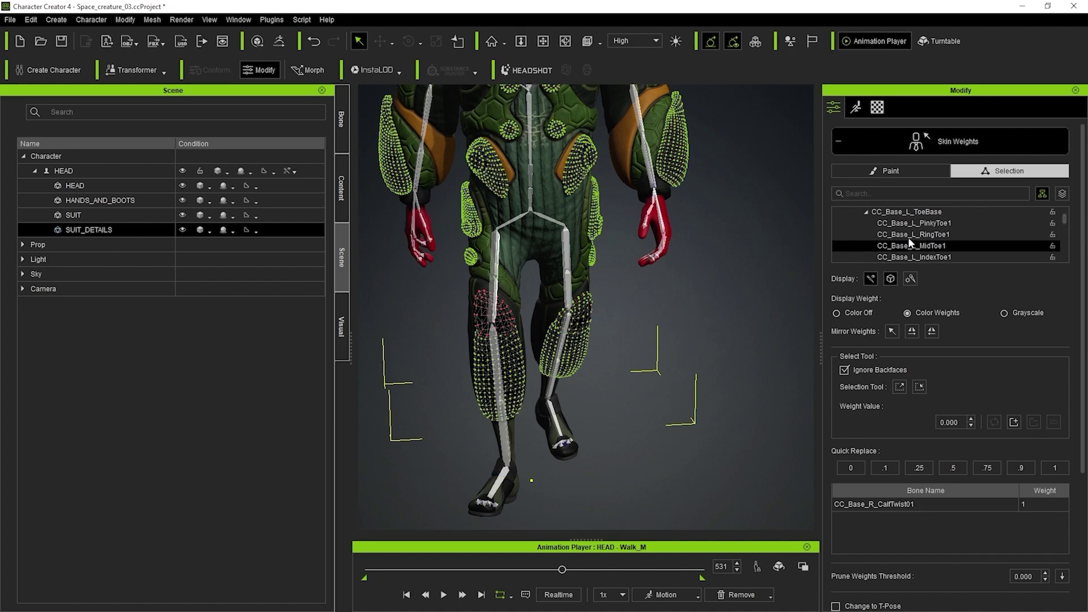
{"action": "scroll", "coordinate": [908, 237], "scroll_direction": "down", "scroll_amount": 1}
{"action": "right_click_drag", "start_coordinate": [726, 315], "coordinate": [530, 354]}
{"action": "right_click_drag", "start_coordinate": [669, 336], "coordinate": [602, 277]}
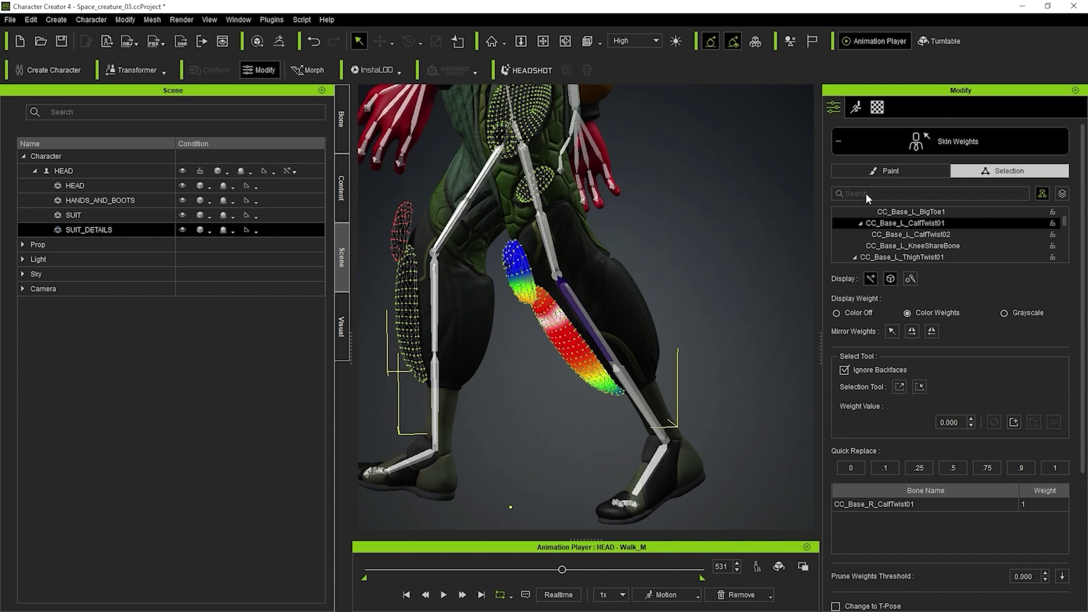
{"action": "right_click_drag", "start_coordinate": [600, 363], "coordinate": [581, 299]}
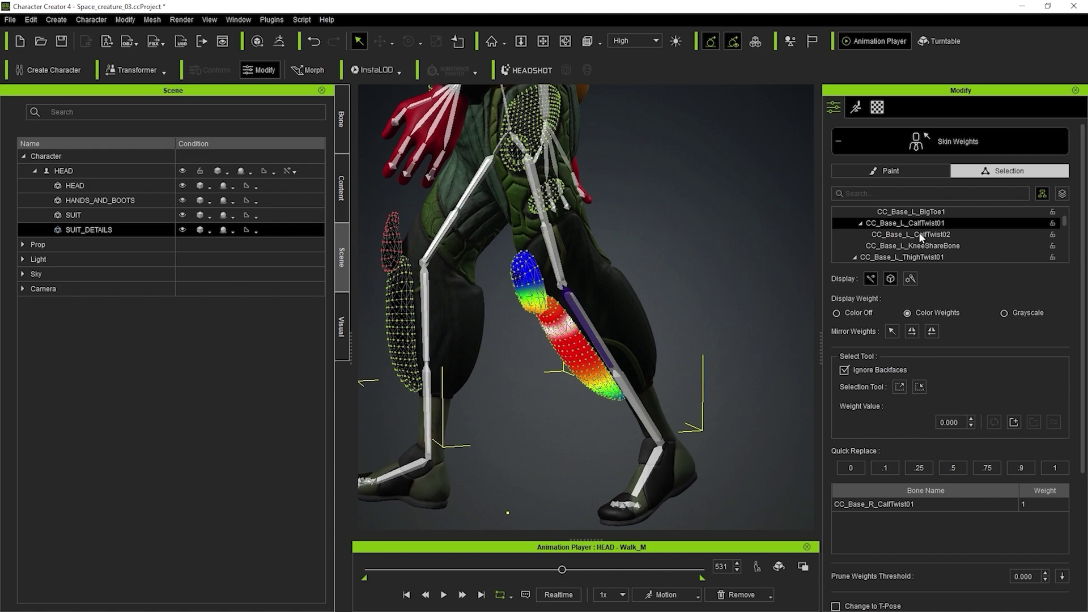
{"action": "scroll", "coordinate": [537, 275], "scroll_direction": "up", "scroll_amount": 4}
{"action": "middle_click_drag", "start_coordinate": [480, 290], "coordinate": [595, 315]}
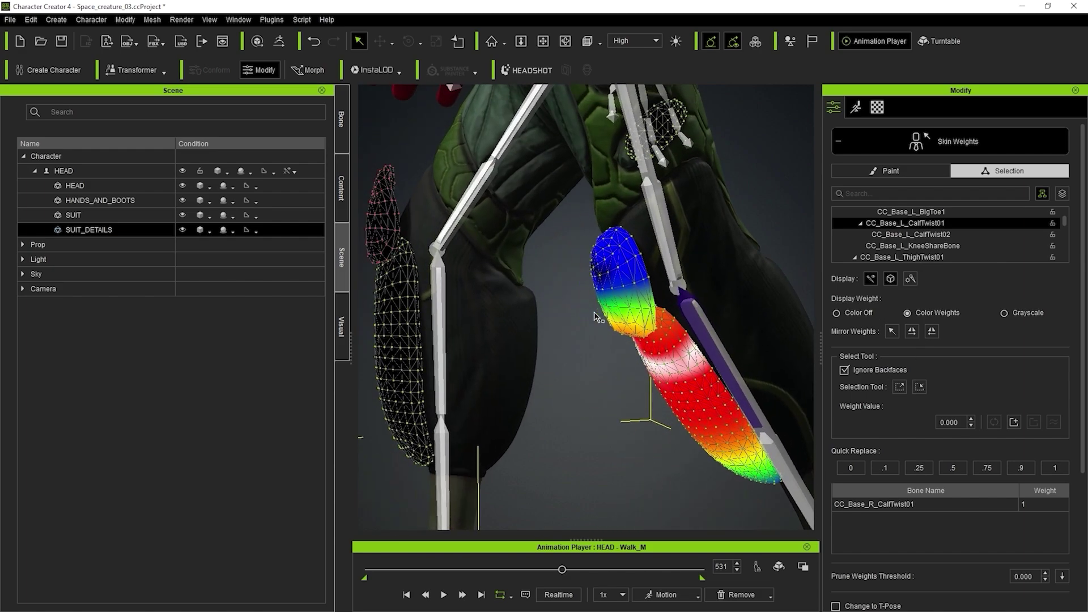
{"action": "left_click", "coordinate": [575, 326]}
{"action": "left_click_drag", "start_coordinate": [566, 229], "coordinate": [626, 282]}
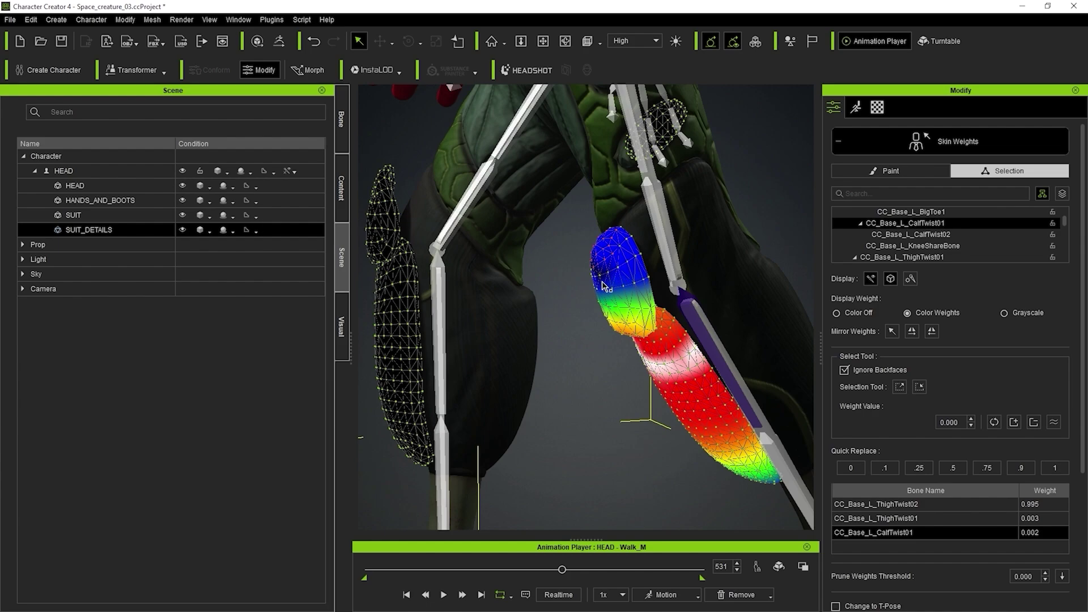
{"action": "left_click", "coordinate": [587, 305]}
{"action": "left_click_drag", "start_coordinate": [566, 232], "coordinate": [620, 268]}
{"action": "left_click_drag", "start_coordinate": [402, 142], "coordinate": [363, 191]}
{"action": "left_click_drag", "start_coordinate": [370, 140], "coordinate": [408, 218]}
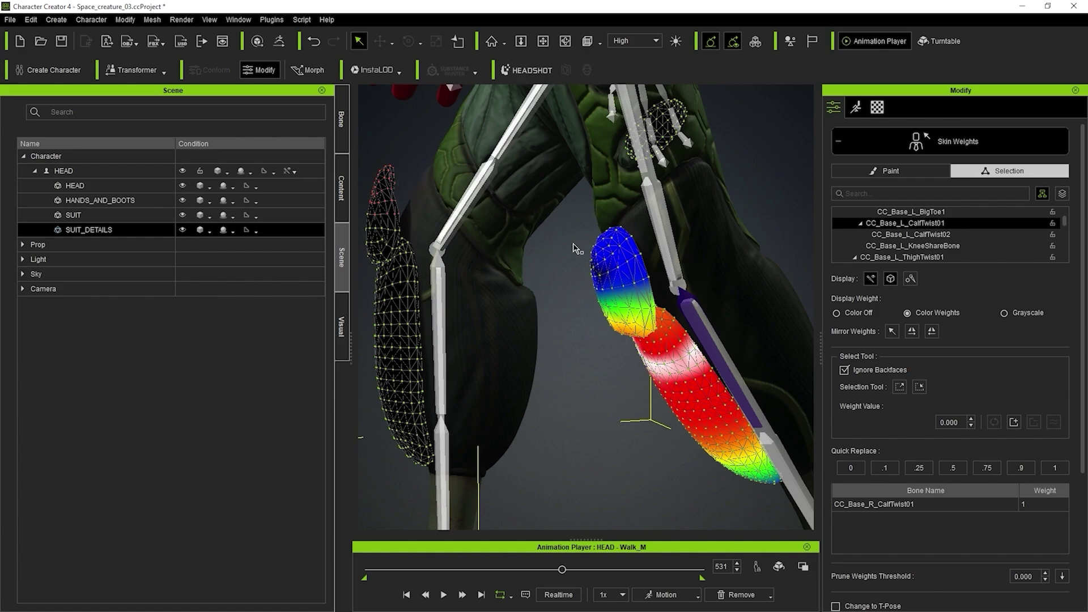
{"action": "left_click_drag", "start_coordinate": [571, 225], "coordinate": [602, 268]}
{"action": "left_click_drag", "start_coordinate": [567, 217], "coordinate": [622, 309]}
- Select the left upper knee cap, expand the selection over the whole cap, and set its CC_Base_L_CalfTwist01 weight to 1
{"action": "left_click", "coordinate": [574, 271]}
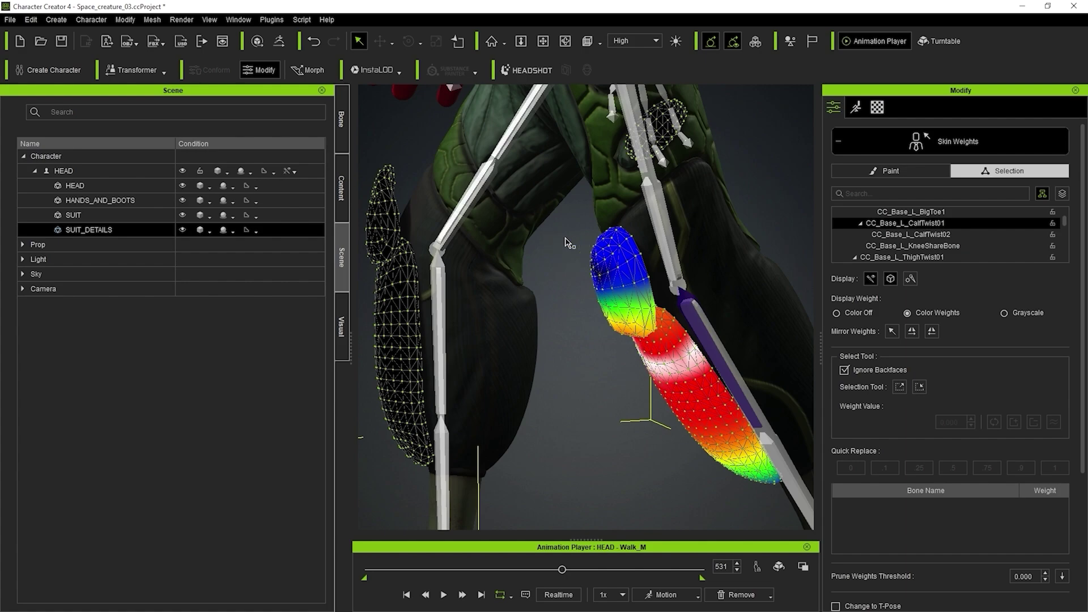
{"action": "left_click_drag", "start_coordinate": [554, 221], "coordinate": [652, 265]}
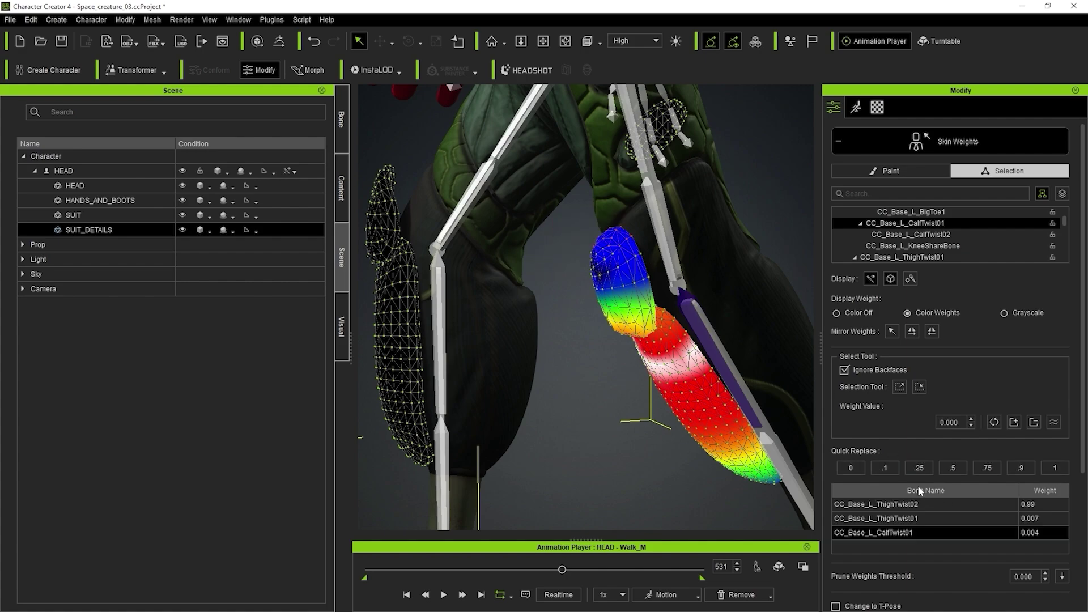
{"action": "left_click", "coordinate": [902, 388]}
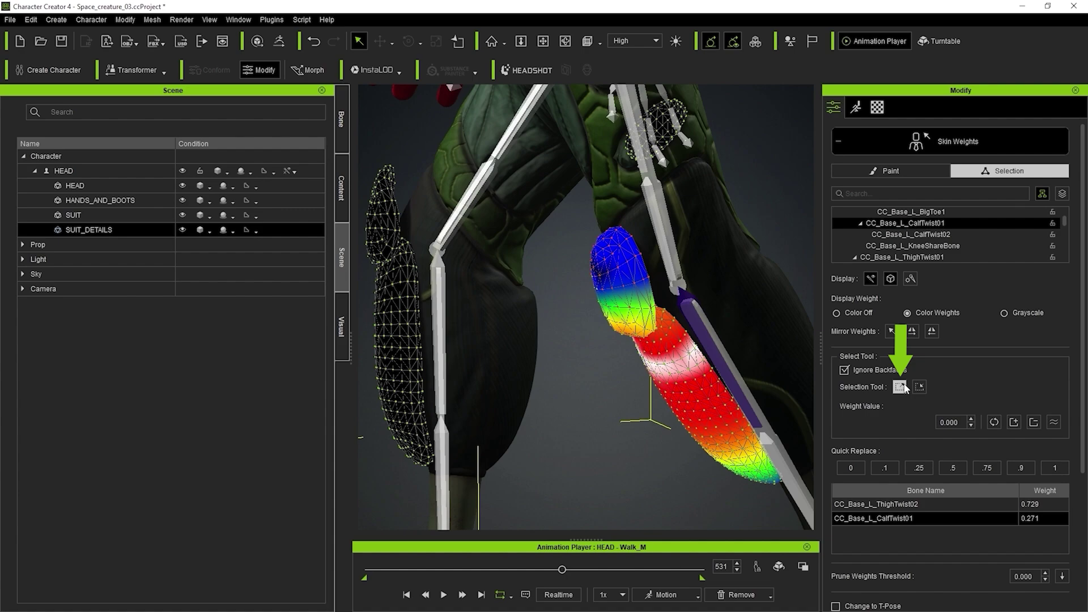
{"action": "left_click", "coordinate": [903, 388]}
{"action": "right_click_drag", "start_coordinate": [575, 388], "coordinate": [567, 413]}
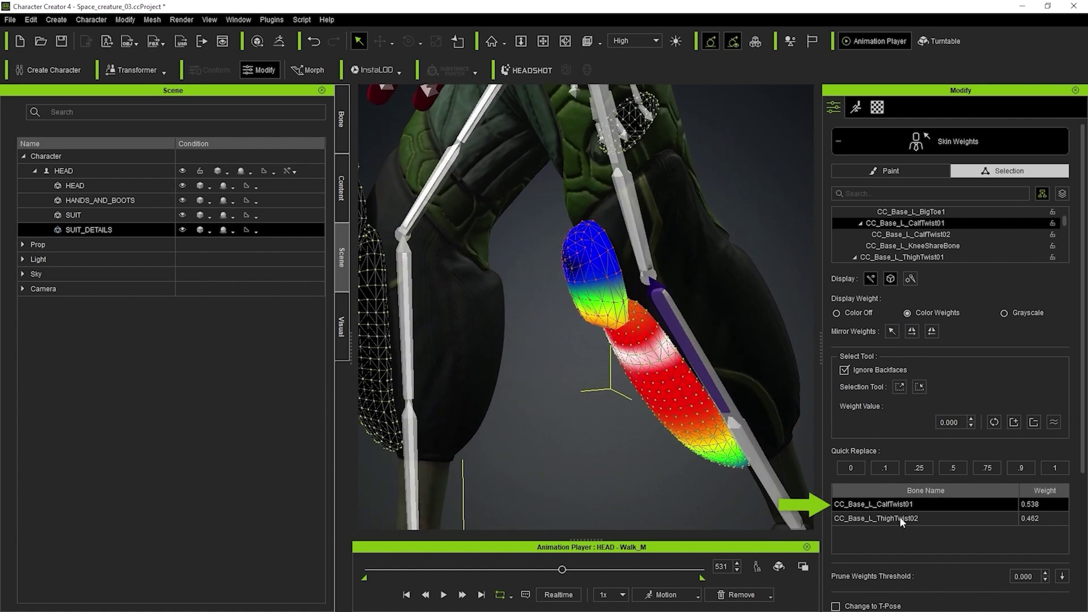
{"action": "left_click", "coordinate": [900, 518]}
{"action": "left_click", "coordinate": [912, 507]}
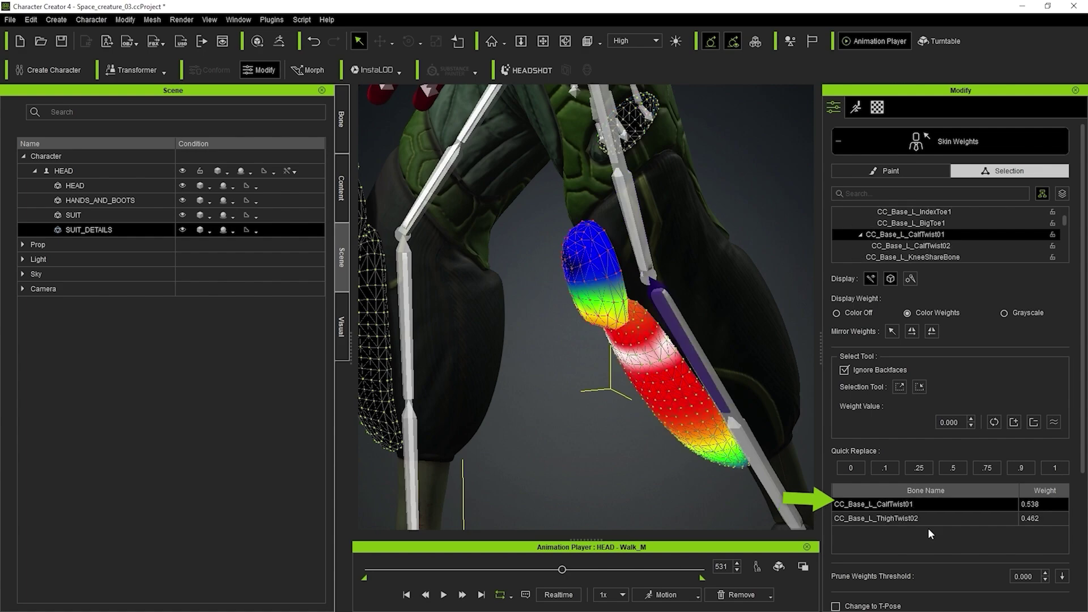
{"action": "left_click", "coordinate": [1056, 468]}
- Examine the reweighted left knee cap and the other suit details on the whole character from several sides
{"action": "scroll", "coordinate": [618, 448], "scroll_direction": "down", "scroll_amount": 5}
{"action": "scroll", "coordinate": [613, 441], "scroll_direction": "down", "scroll_amount": 1}
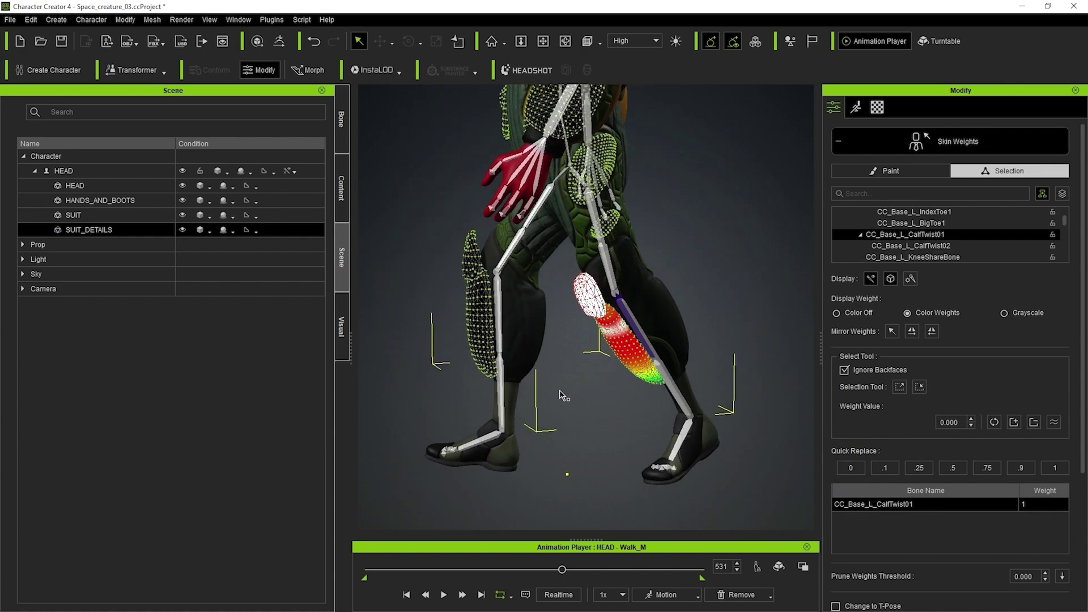
{"action": "right_click_drag", "start_coordinate": [559, 390], "coordinate": [602, 350]}
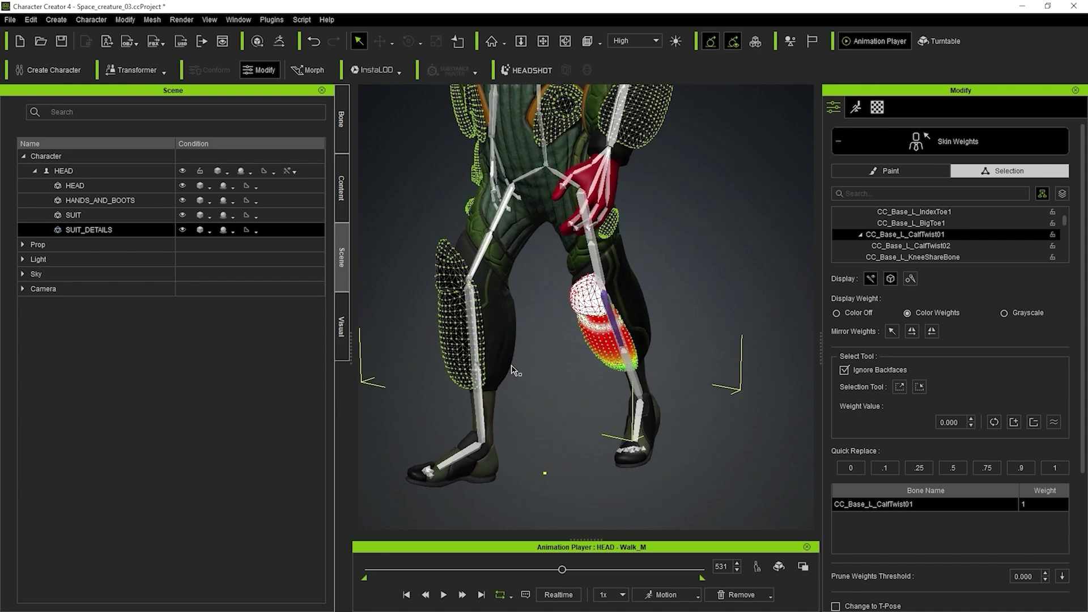
{"action": "middle_click_drag", "start_coordinate": [692, 177], "coordinate": [683, 317]}
{"action": "right_click_drag", "start_coordinate": [510, 351], "coordinate": [584, 360]}
{"action": "scroll", "coordinate": [458, 354], "scroll_direction": "up", "scroll_amount": 2}
{"action": "right_click_drag", "start_coordinate": [460, 359], "coordinate": [508, 318]}
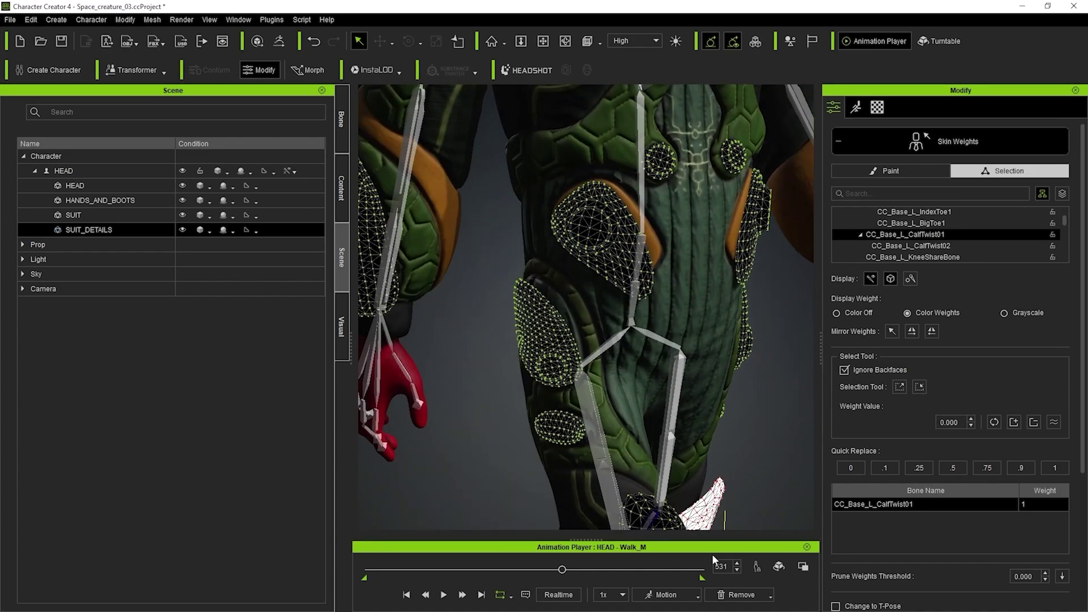
{"action": "scroll", "coordinate": [705, 433], "scroll_direction": "down", "scroll_amount": 5}
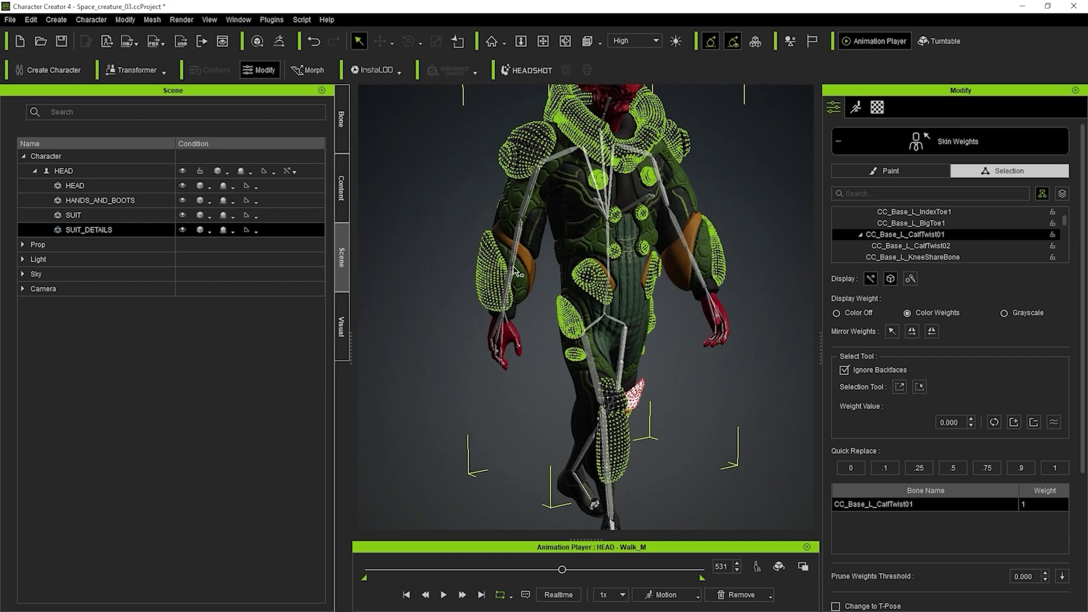
{"action": "right_click_drag", "start_coordinate": [763, 408], "coordinate": [647, 390]}
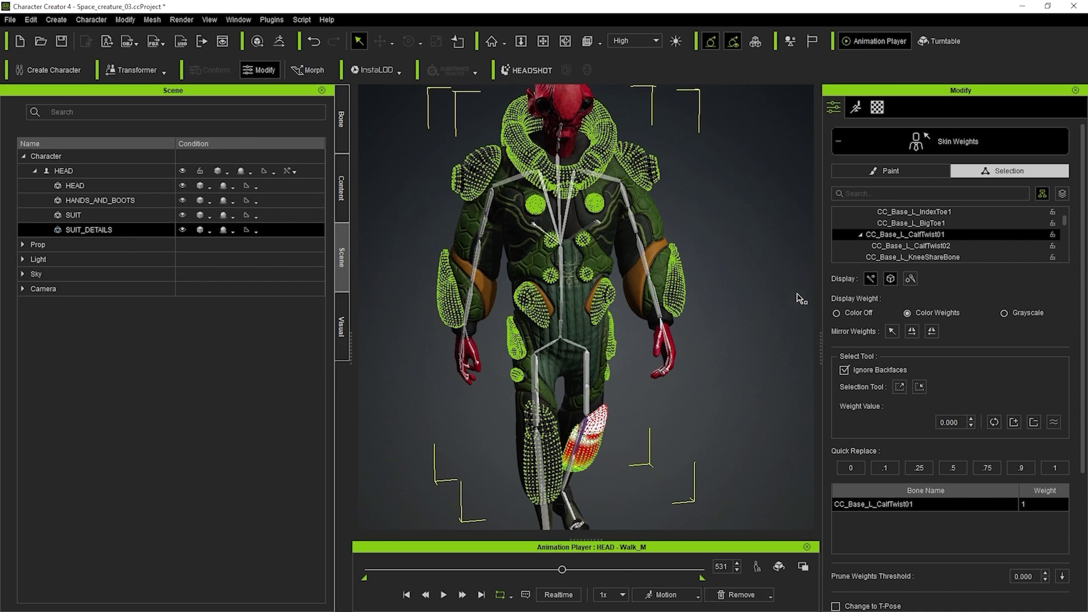
{"action": "right_click_drag", "start_coordinate": [671, 293], "coordinate": [620, 307]}
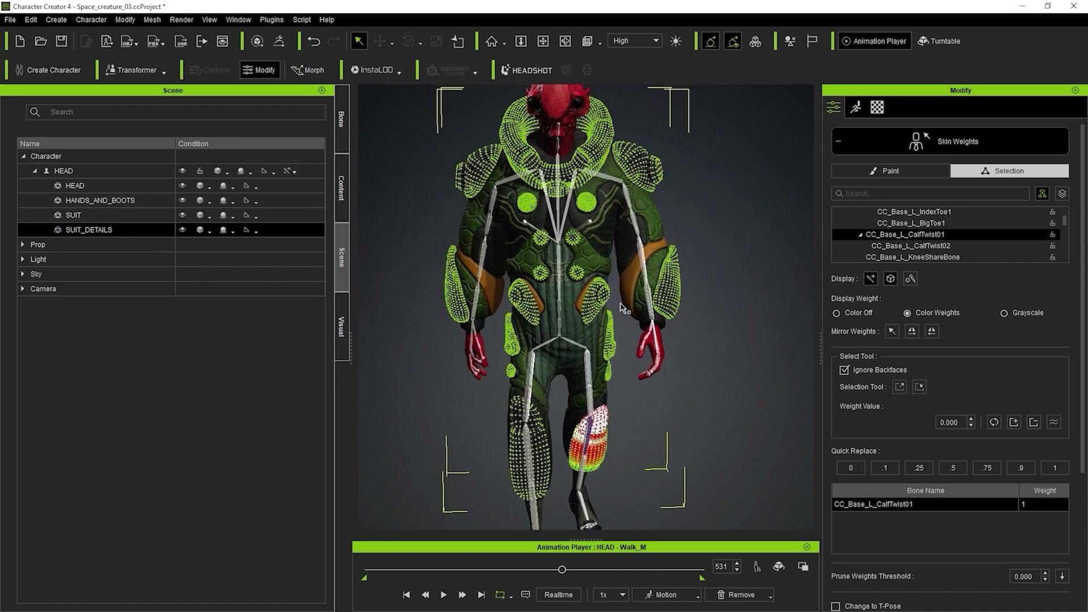
- Leave skin weight editing and move the Walk_M motion to frame 359
{"action": "left_click", "coordinate": [944, 138]}
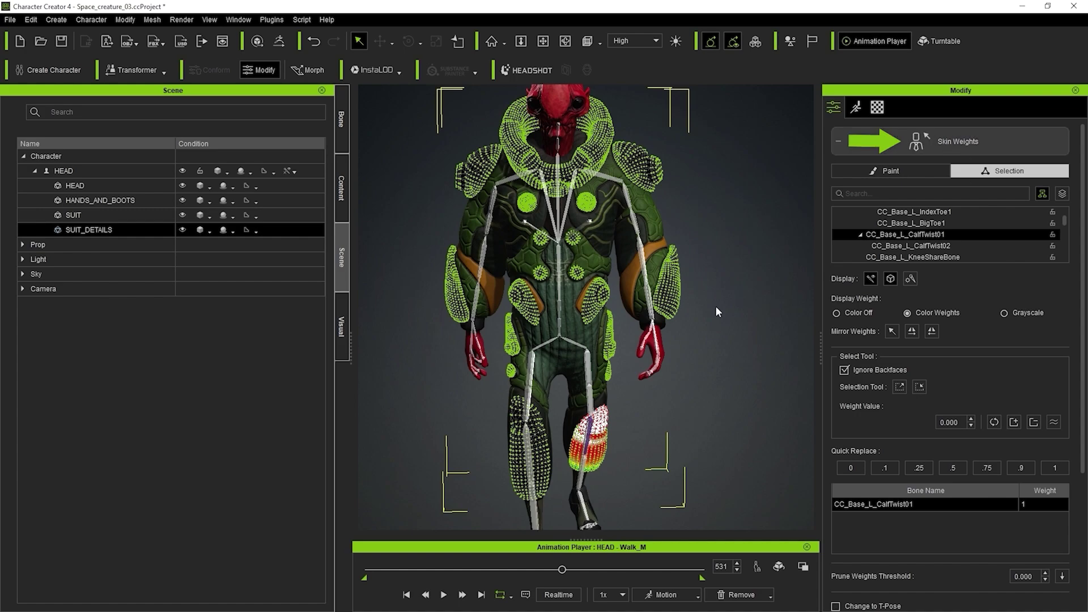
{"action": "left_click_drag", "start_coordinate": [562, 570], "coordinate": [500, 584]}
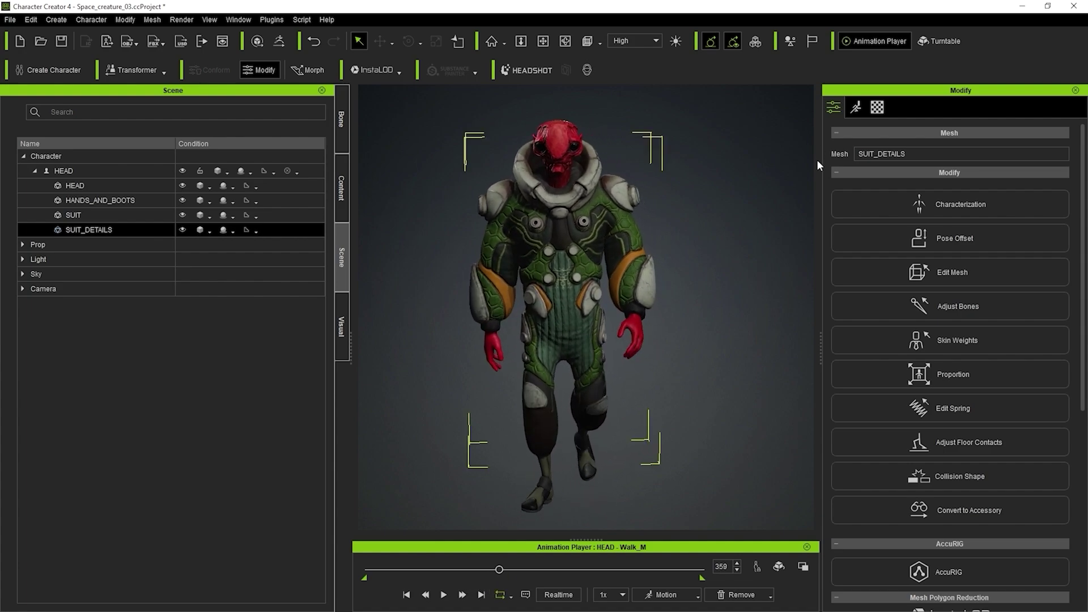
- Edit the pose of the whole HEAD character in IK mode, turning and tilting its head to one side
{"action": "left_click", "coordinate": [855, 107]}
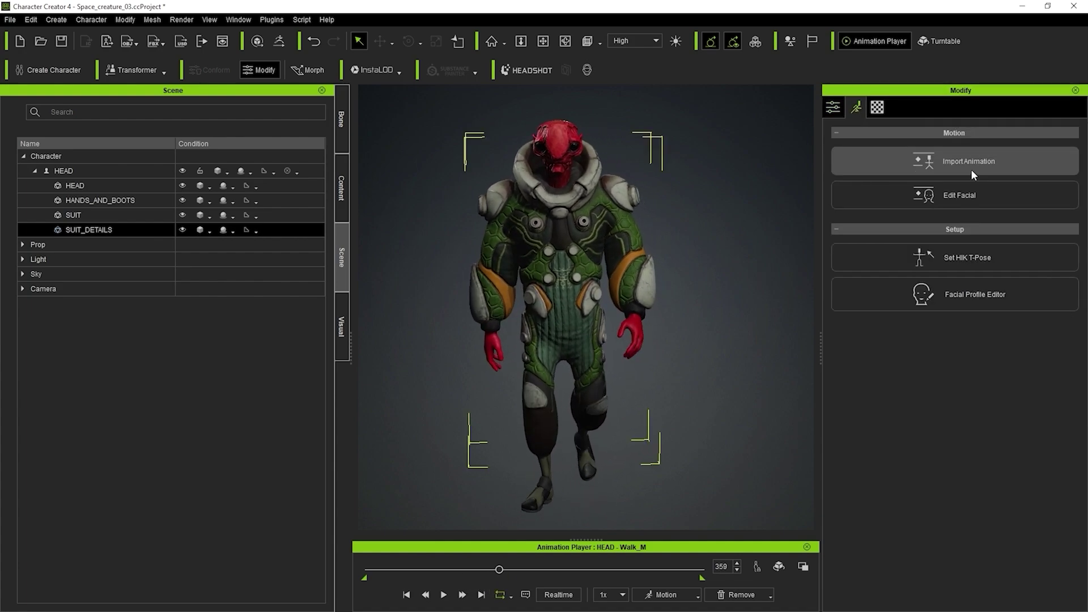
{"action": "left_click", "coordinate": [81, 172]}
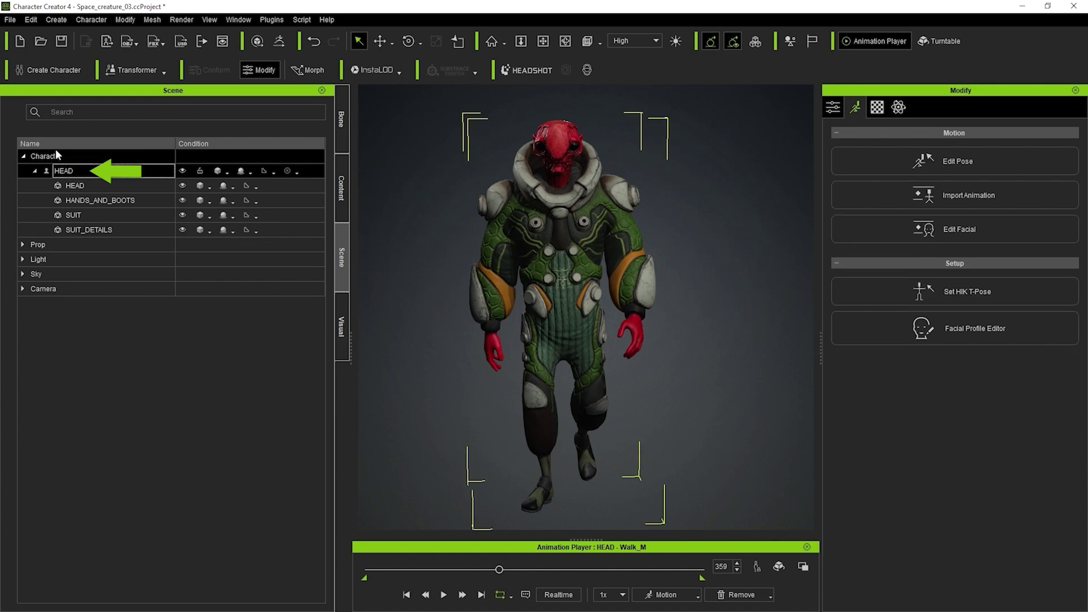
{"action": "left_click", "coordinate": [971, 158]}
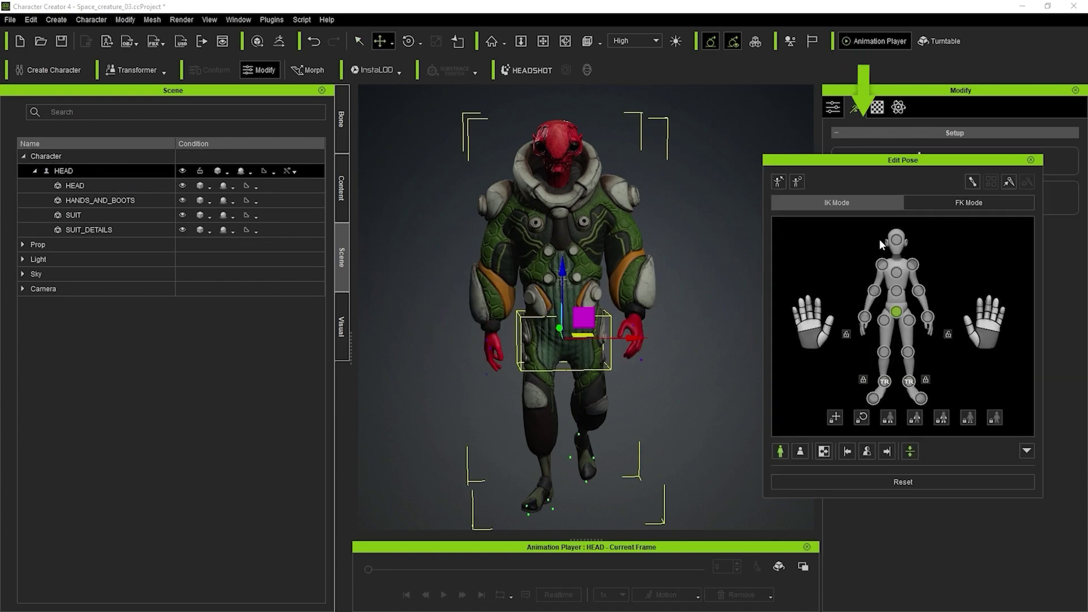
{"action": "left_click", "coordinate": [896, 240]}
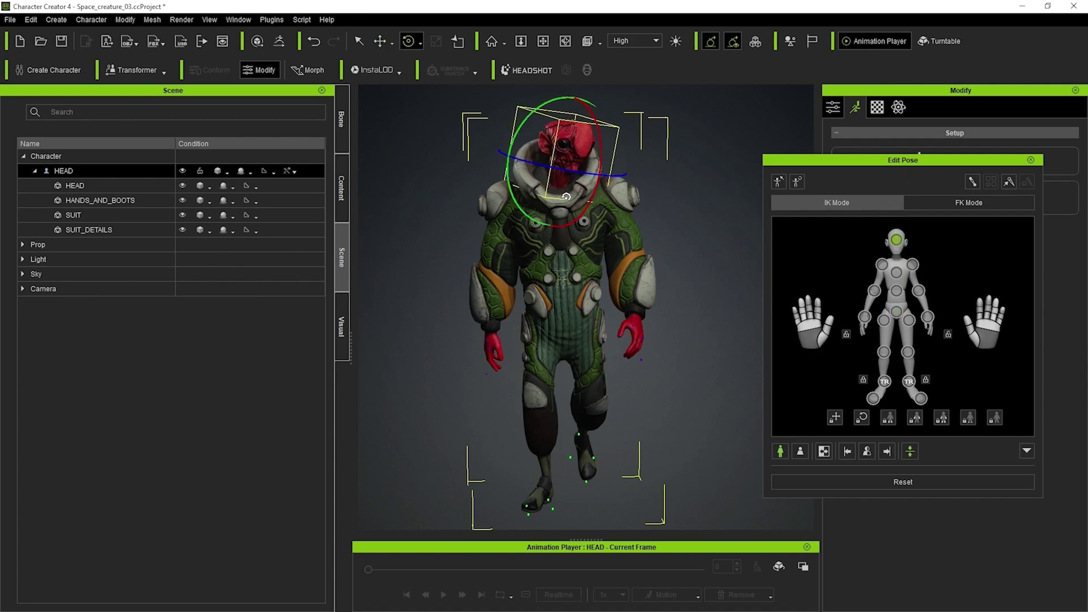
{"action": "left_click", "coordinate": [1029, 162]}
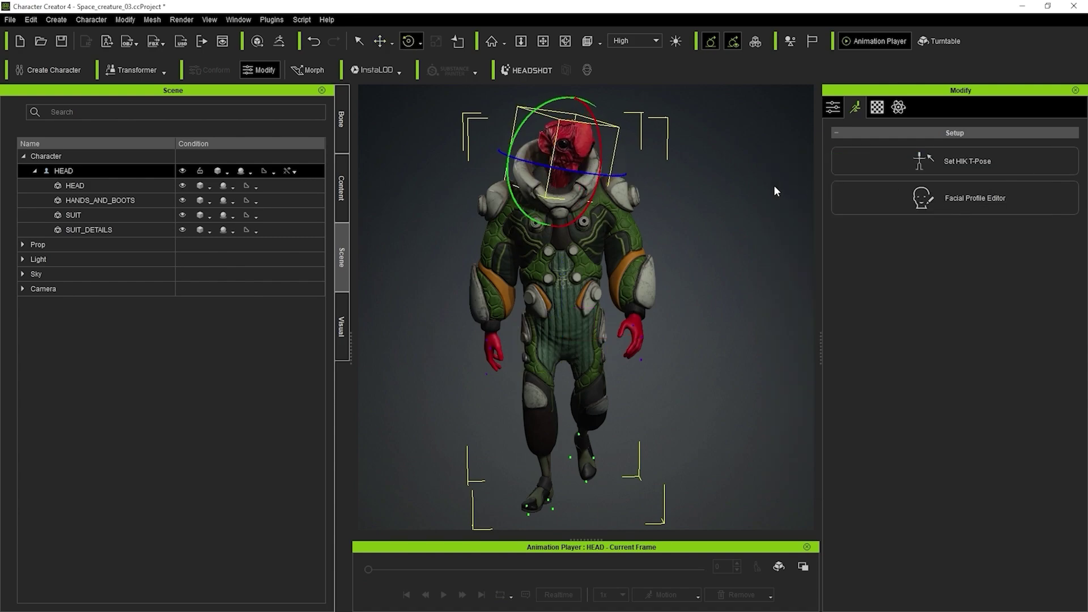
- Examine the posed head inside the suit collar up close, and the full-body pose from several angles
{"action": "left_click_drag", "start_coordinate": [742, 193], "coordinate": [594, 260], "text": "alt"}
{"action": "scroll", "coordinate": [595, 260], "scroll_direction": "up", "scroll_amount": 3}
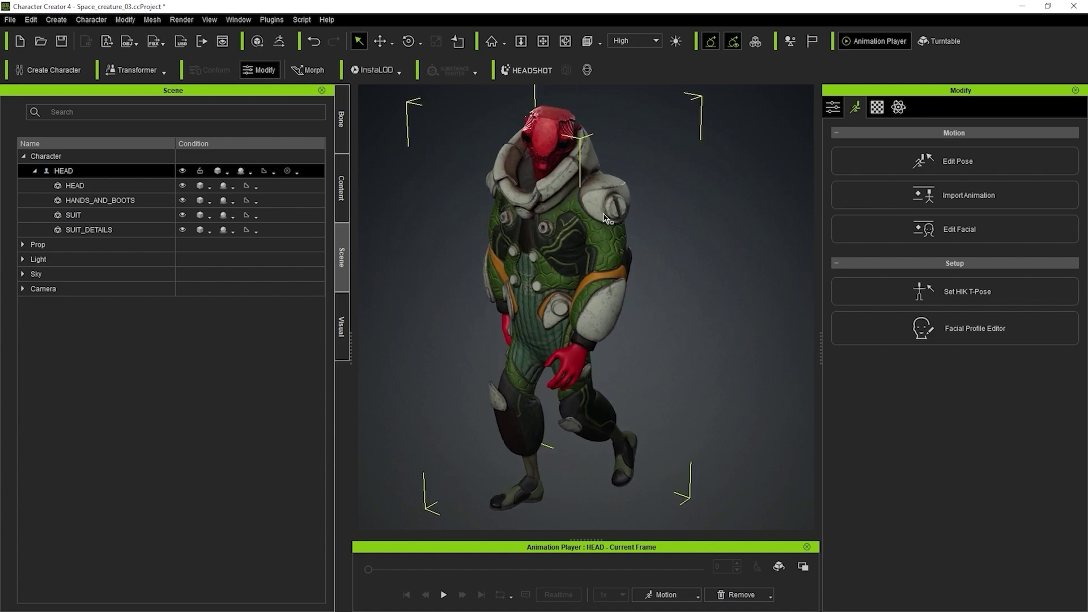
{"action": "middle_click_drag", "start_coordinate": [609, 187], "coordinate": [627, 281], "text": "alt"}
{"action": "scroll", "coordinate": [627, 282], "scroll_direction": "up", "scroll_amount": 3}
{"action": "left_click_drag", "start_coordinate": [618, 303], "coordinate": [609, 323], "text": "alt"}
{"action": "right_click_drag", "start_coordinate": [609, 324], "coordinate": [528, 342]}
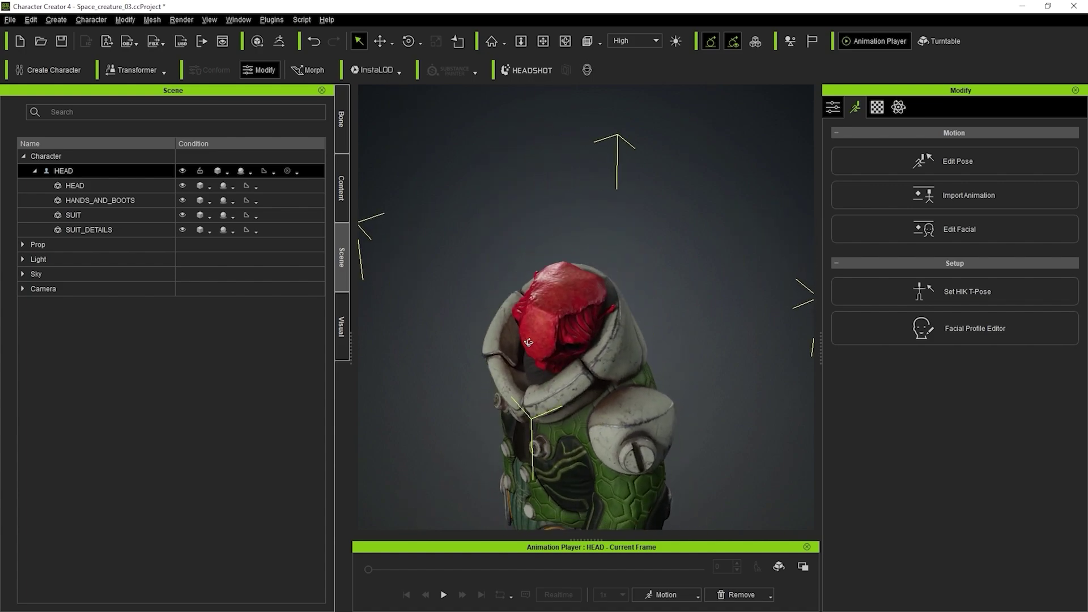
{"action": "scroll", "coordinate": [596, 380], "scroll_direction": "down", "scroll_amount": 4}
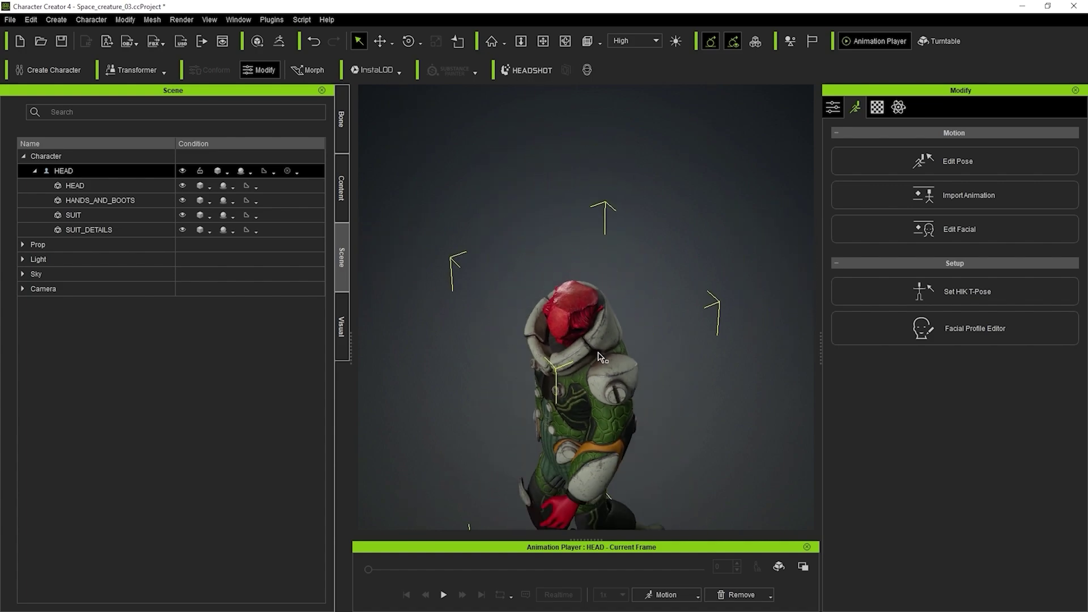
{"action": "middle_click_drag", "start_coordinate": [623, 431], "coordinate": [646, 328]}
{"action": "right_click_drag", "start_coordinate": [646, 328], "coordinate": [691, 289]}
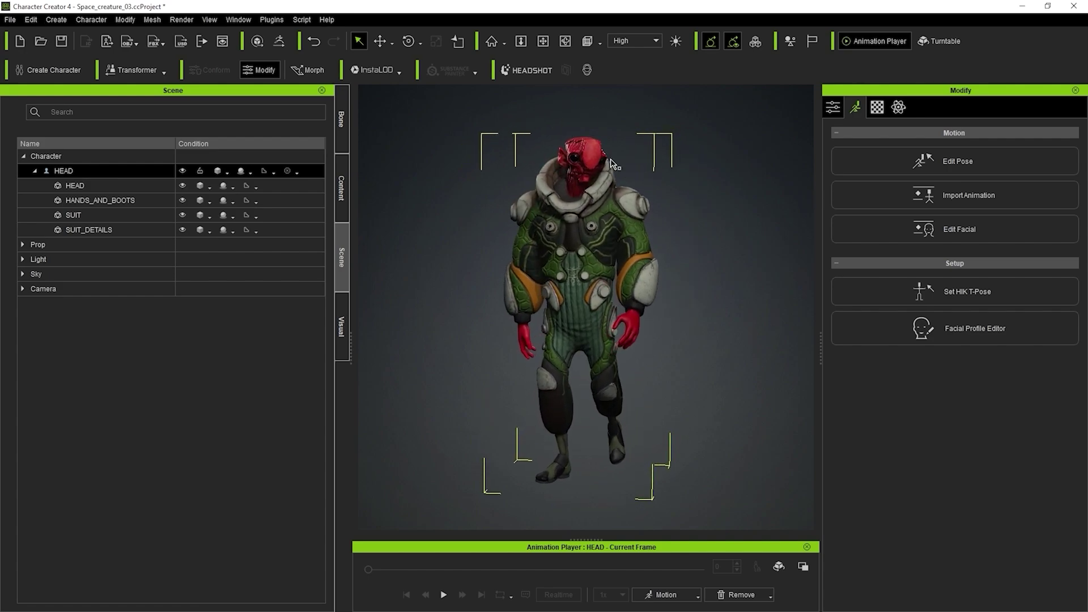
- Send the HEAD, HANDS_AND_BOOTS, SUIT and SUIT_DETAILS meshes to ZBrush through GoZ, using the Relink template and the current pose
{"action": "left_click", "coordinate": [103, 186]}
{"action": "left_click", "coordinate": [103, 200], "text": "ctrl"}
{"action": "left_click", "coordinate": [103, 230], "text": "ctrl"}
{"action": "left_click", "coordinate": [107, 216], "text": "ctrl"}
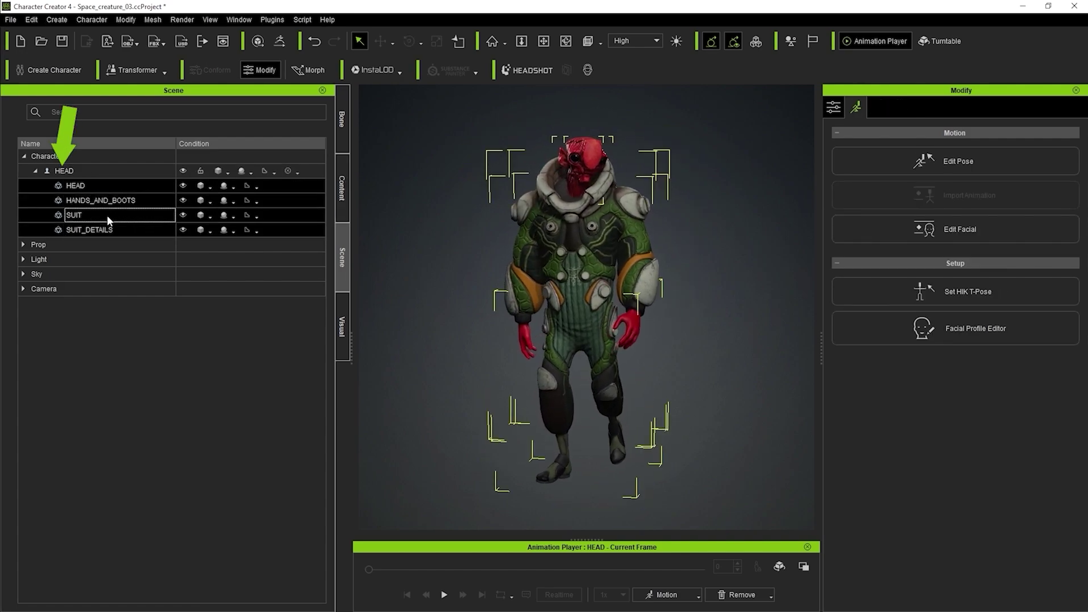
{"action": "left_click", "coordinate": [281, 42]}
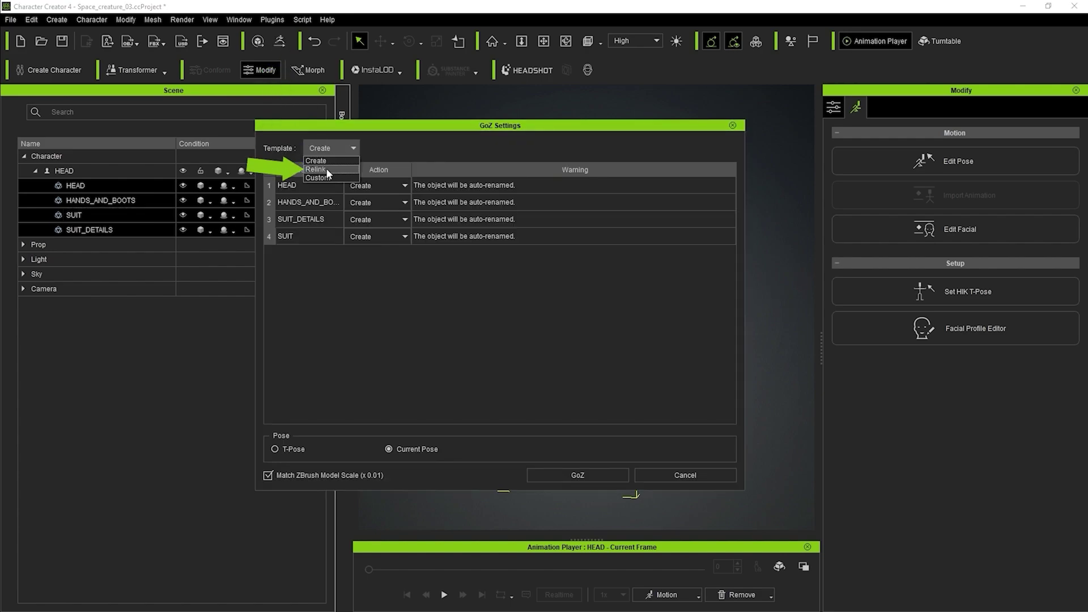
{"action": "left_click", "coordinate": [326, 169]}
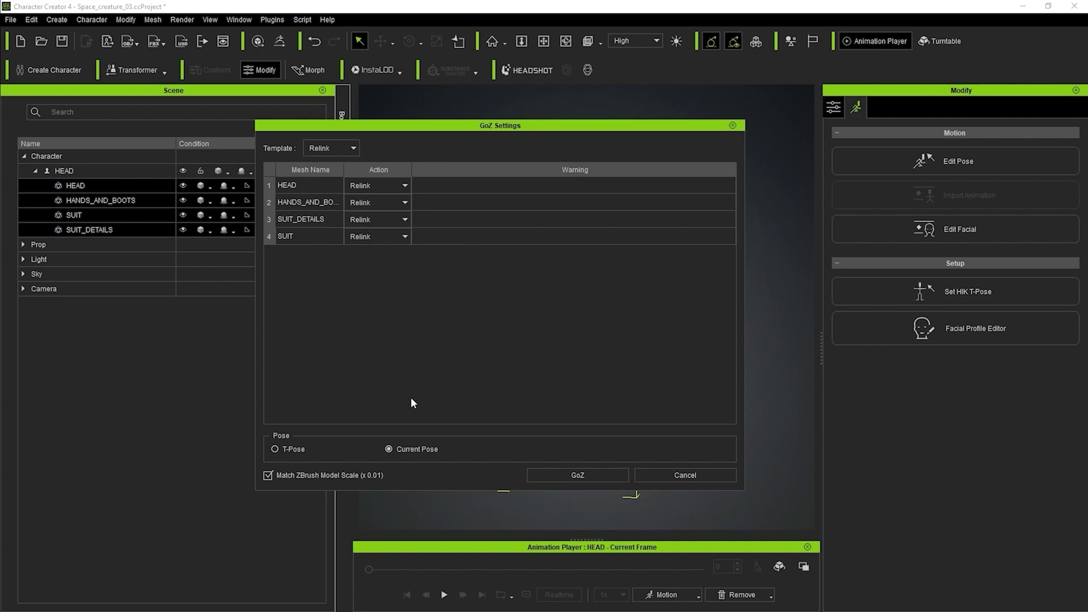
{"action": "left_click", "coordinate": [599, 476]}
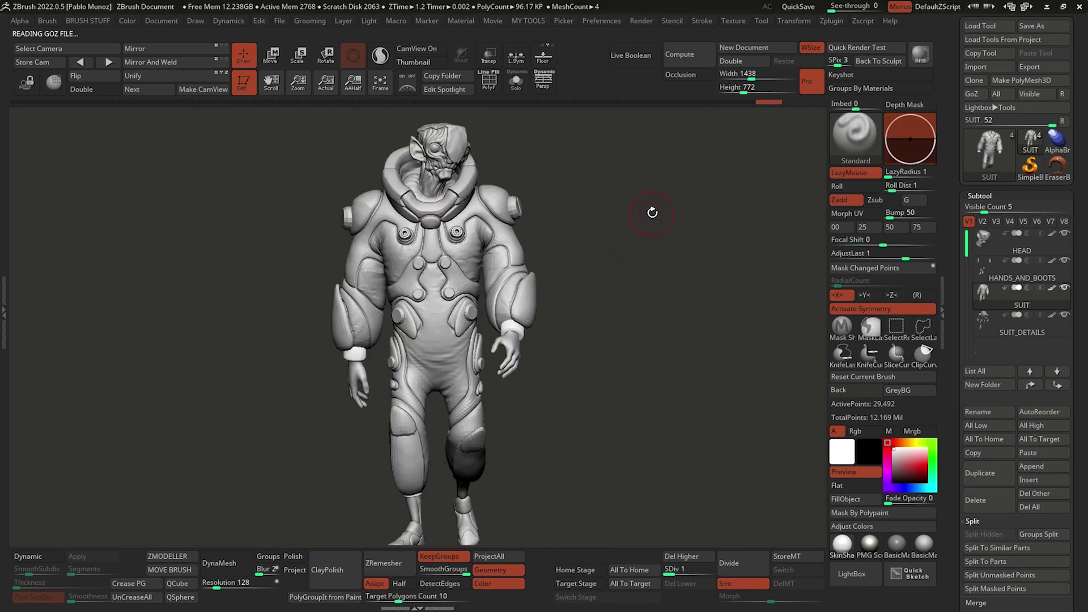
- Inspect the posed character's shoulder, knee folds and full figure in ZBrush for deformation problems
{"action": "left_click_drag", "start_coordinate": [652, 213], "coordinate": [680, 425]}
{"action": "left_click_drag", "start_coordinate": [680, 187], "coordinate": [640, 505], "text": "alt"}
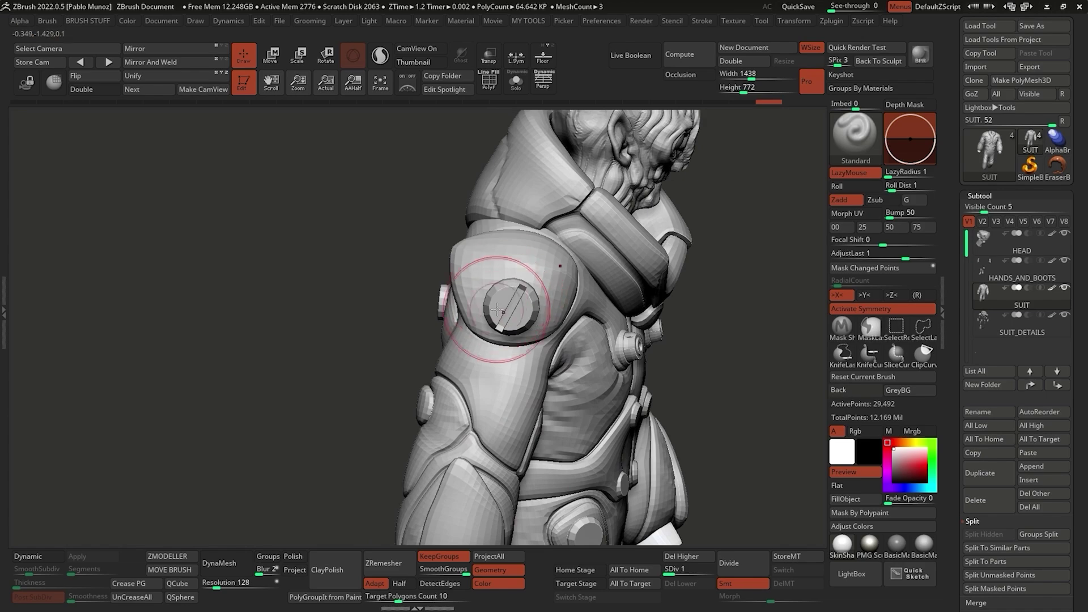
{"action": "mouse_move", "coordinate": [497, 309]}
{"action": "left_mouse_down"}
{"action": "mouse_move", "coordinate": [462, 457]}
{"action": "mouse_move", "coordinate": [449, 304]}
{"action": "mouse_move", "coordinate": [533, 339]}
{"action": "mouse_move", "coordinate": [644, 267]}
{"action": "mouse_move", "coordinate": [607, 244]}
{"action": "mouse_move", "coordinate": [527, 134]}
{"action": "mouse_move", "coordinate": [507, 283]}
{"action": "mouse_move", "coordinate": [482, 260]}
{"action": "mouse_move", "coordinate": [588, 266]}
{"action": "mouse_move", "coordinate": [522, 258]}
{"action": "left_mouse_up"}
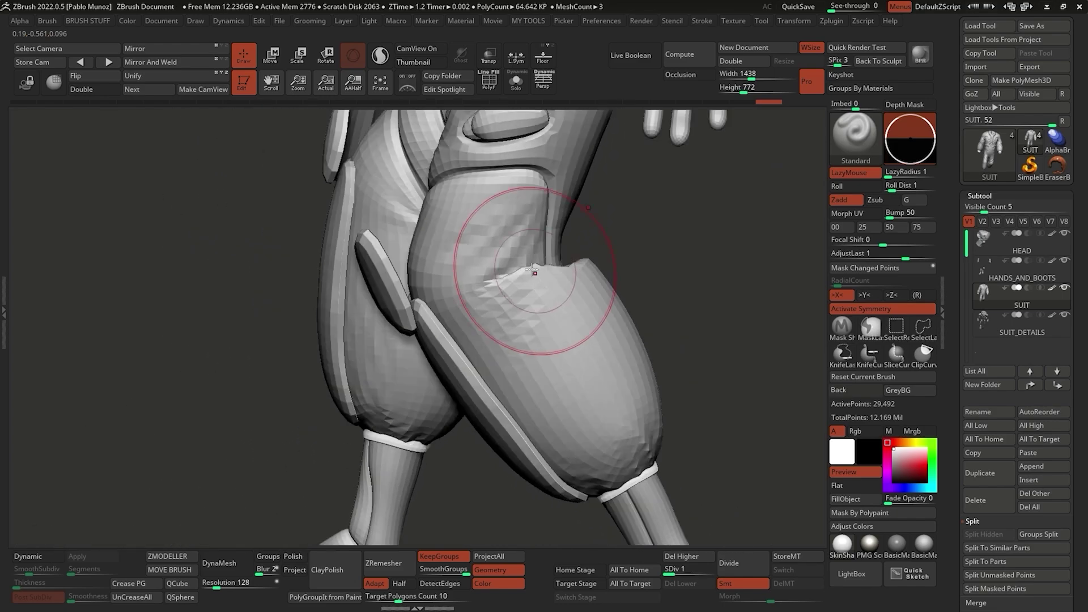
{"action": "right_click_drag", "start_coordinate": [583, 345], "coordinate": [590, 253], "text": "ctrl"}
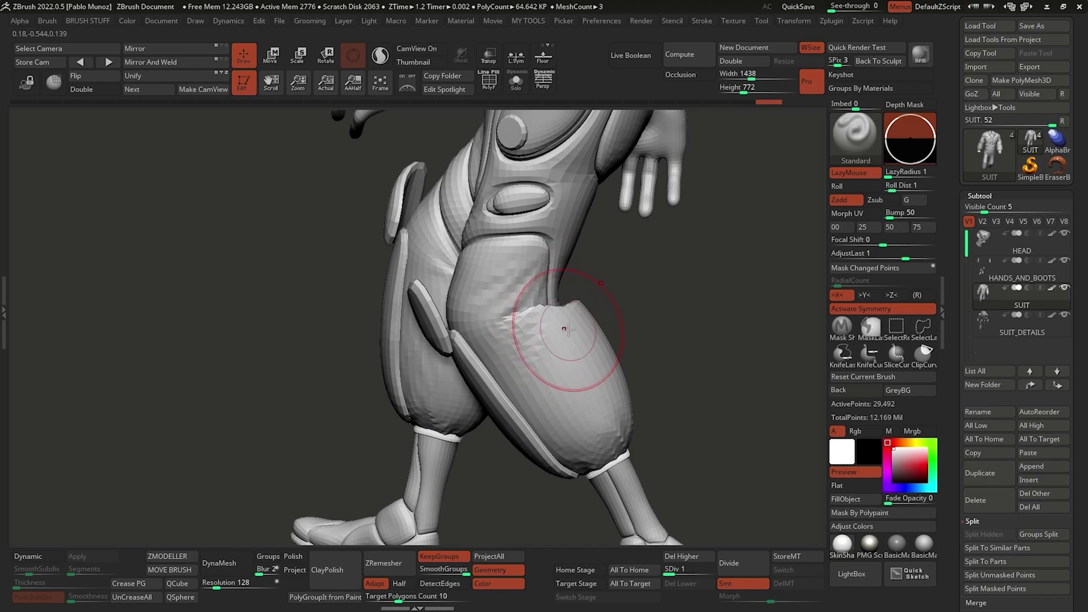
{"action": "mouse_move", "coordinate": [621, 368]}
{"action": "right_mouse_down"}
{"action": "mouse_move", "coordinate": [668, 287]}
{"action": "mouse_move", "coordinate": [675, 296]}
{"action": "mouse_move", "coordinate": [585, 327]}
{"action": "right_mouse_up"}
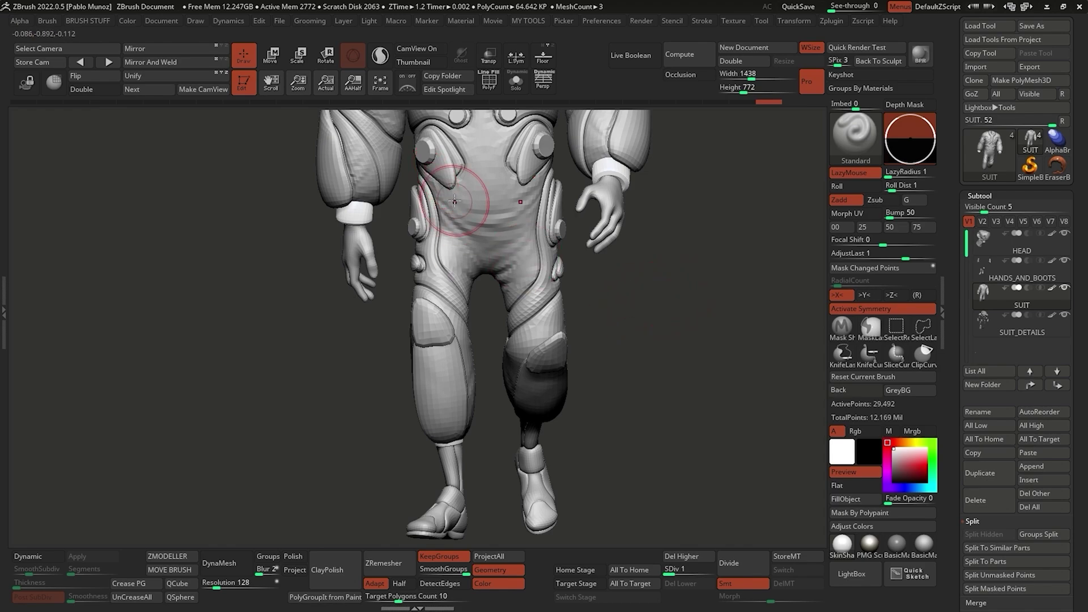
{"action": "mouse_move", "coordinate": [656, 294]}
{"action": "right_mouse_down", "text": "ctrl"}
{"action": "mouse_move", "coordinate": [637, 323]}
{"action": "mouse_move", "coordinate": [627, 311]}
{"action": "right_mouse_up", "text": "ctrl"}
{"action": "right_click_drag", "start_coordinate": [692, 373], "coordinate": [660, 242], "text": "ctrl"}
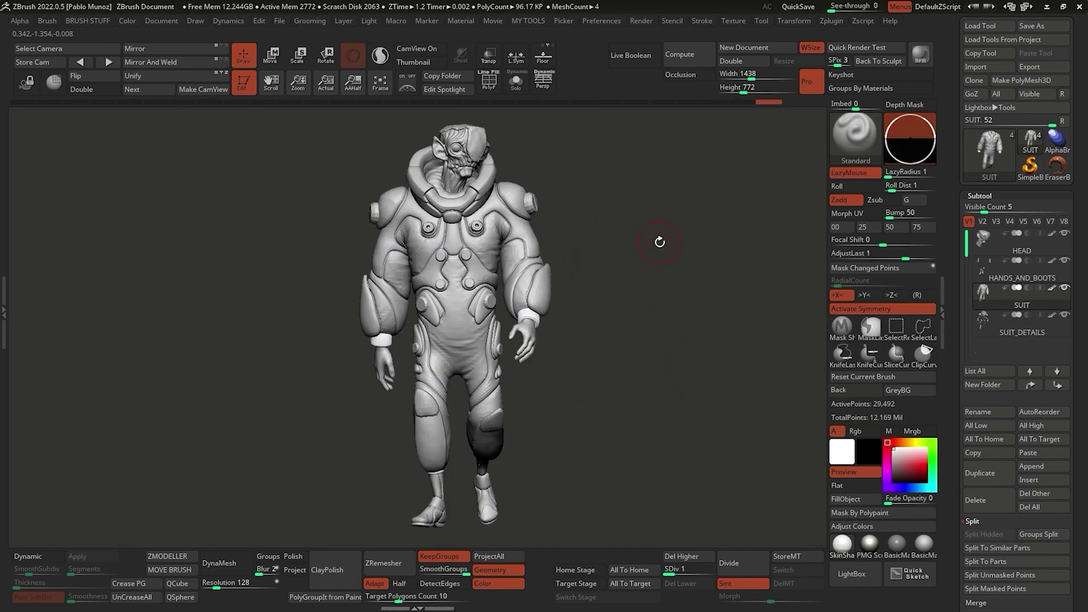